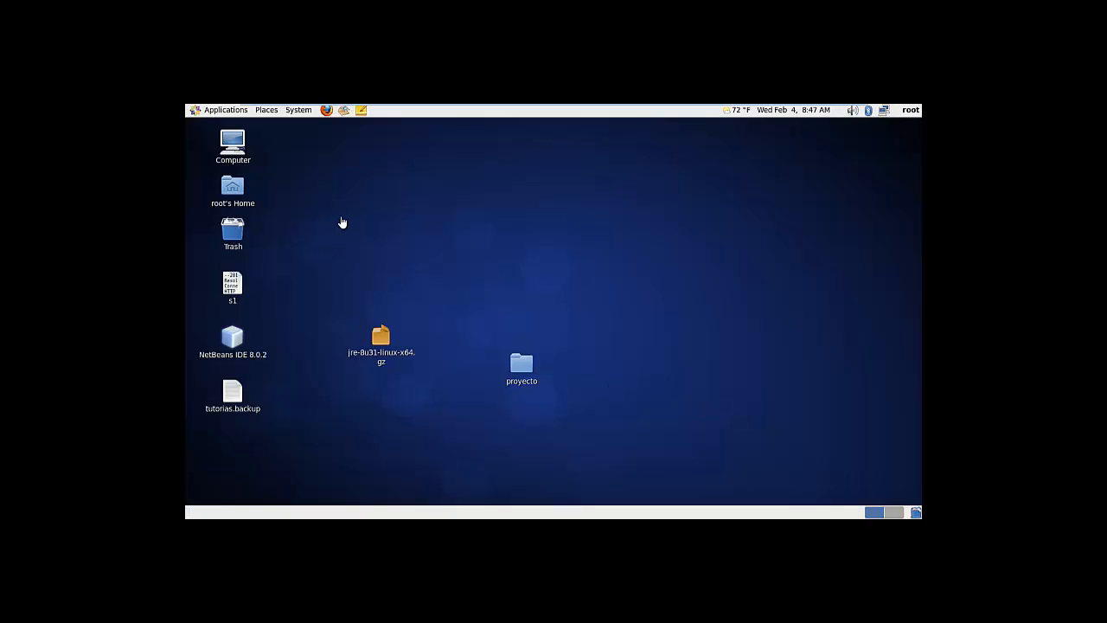
Browse from Computer through Filesystem and opt into the data-integration folder
double_click(240, 150)
left_click(501, 245)
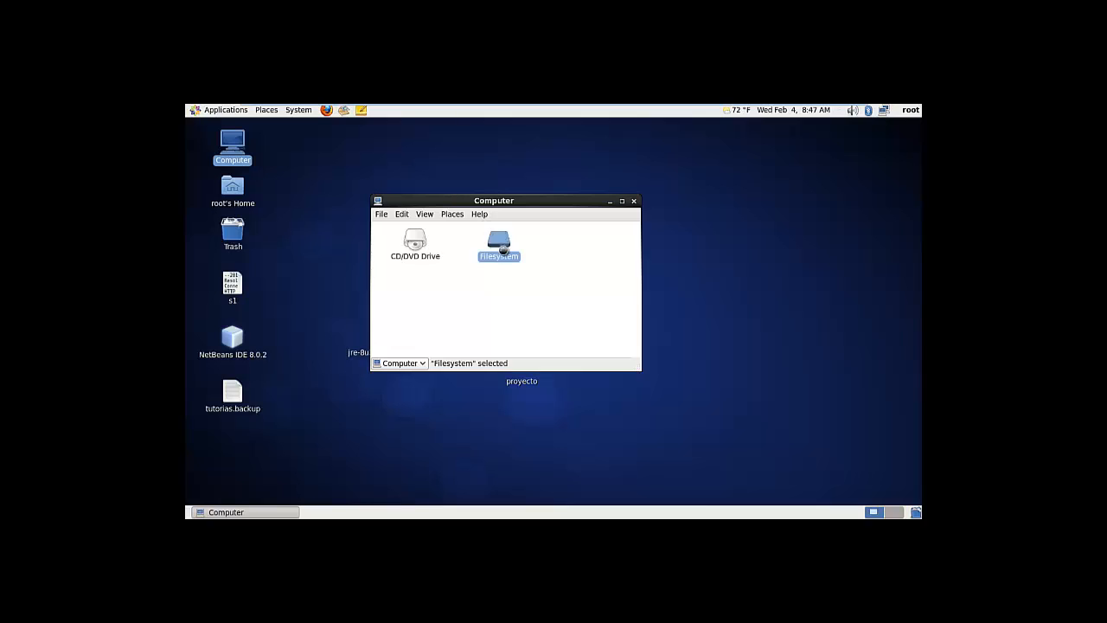
double_click(502, 247)
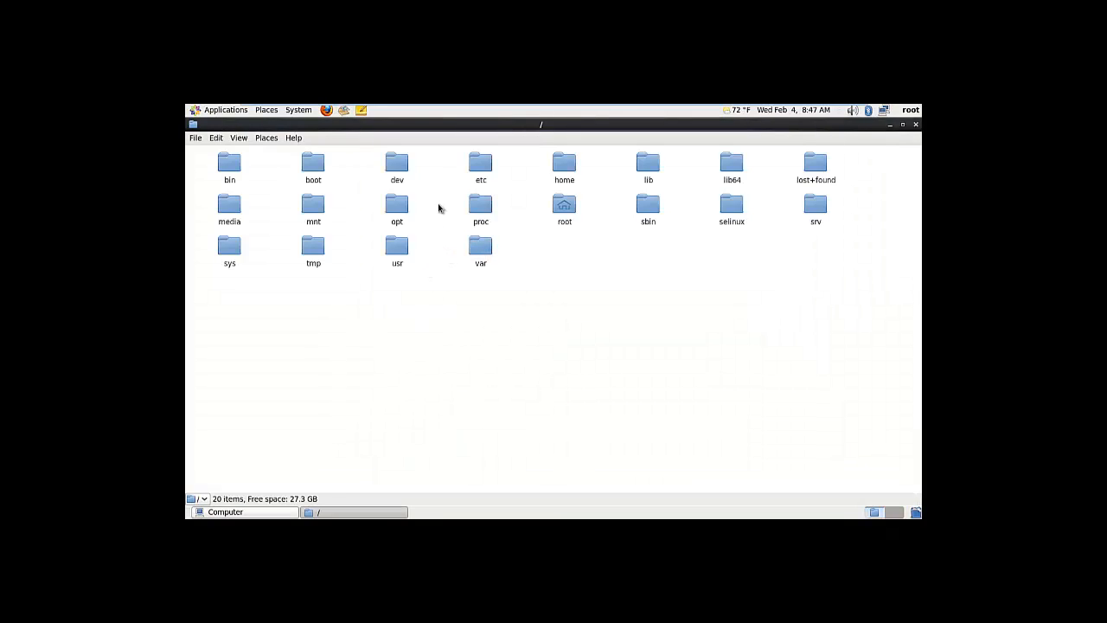
double_click(403, 208)
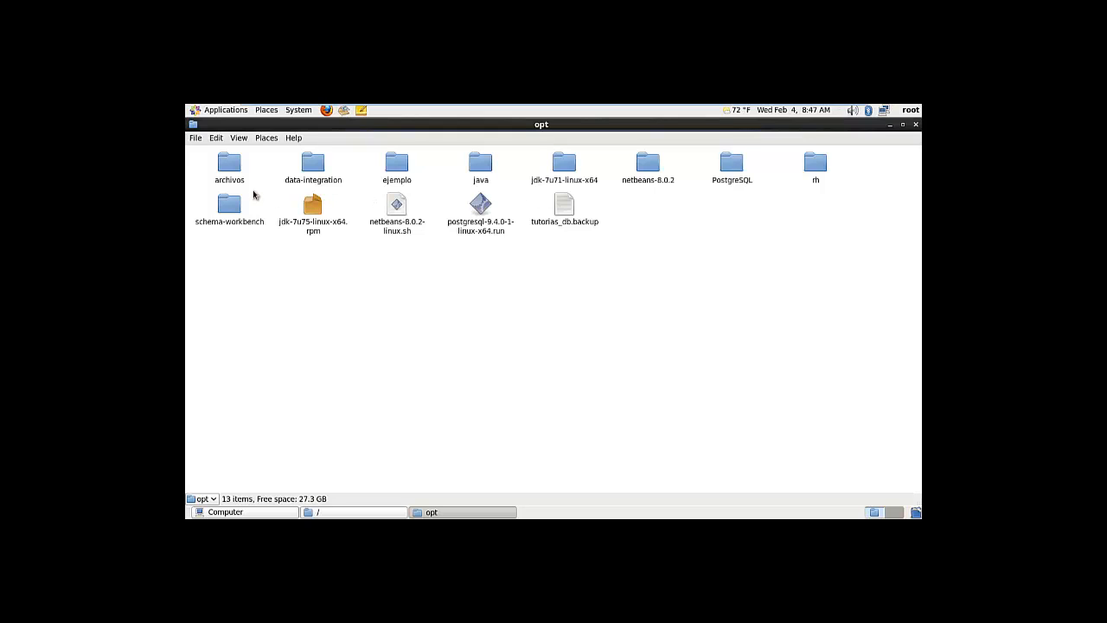
left_click(325, 176)
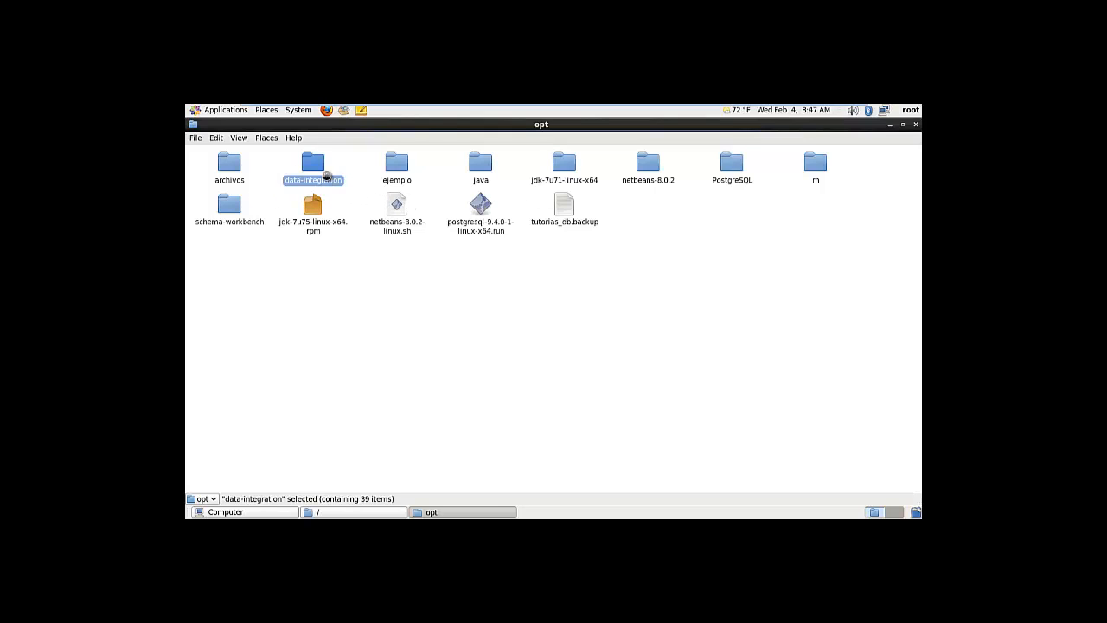
double_click(327, 176)
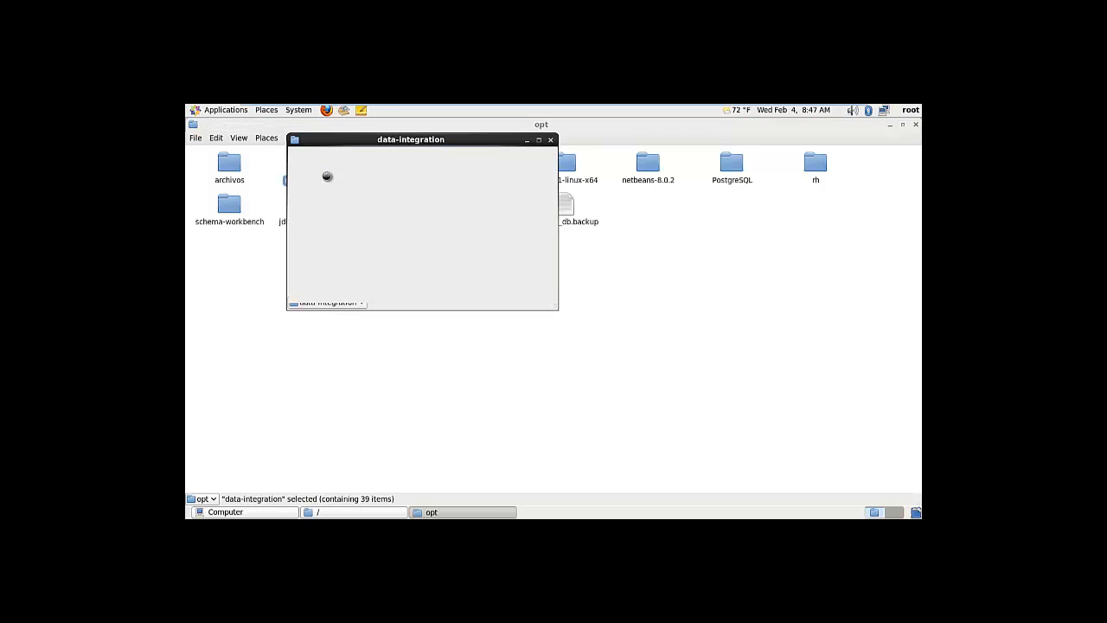
Close the data-integration, opt and root folder windows, leaving only Computer
left_click(551, 141)
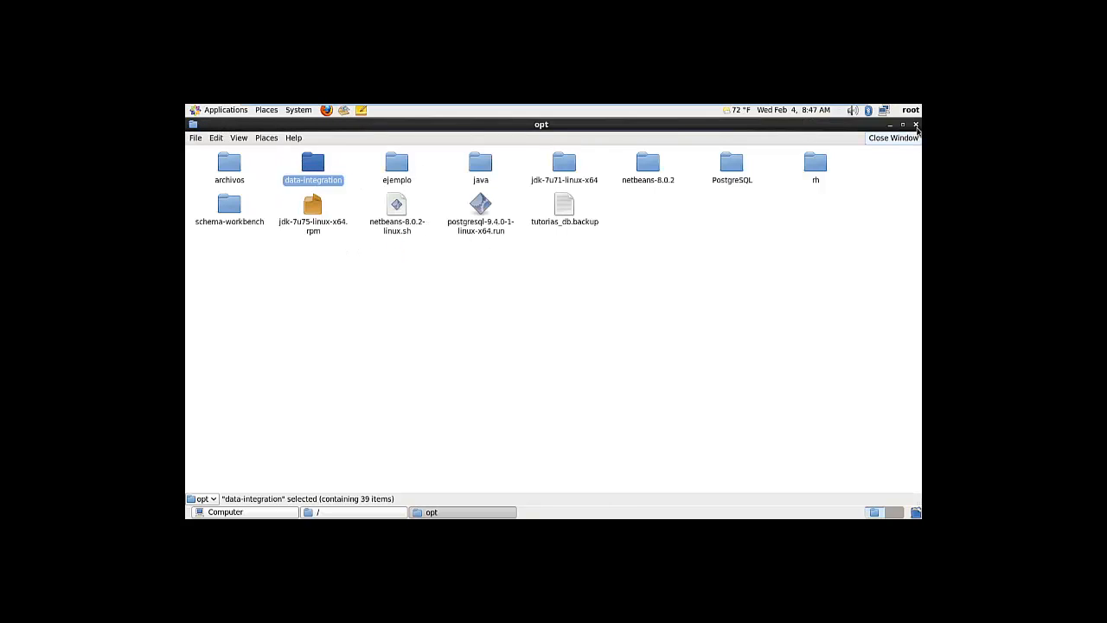
left_click(917, 126)
left_click(917, 126)
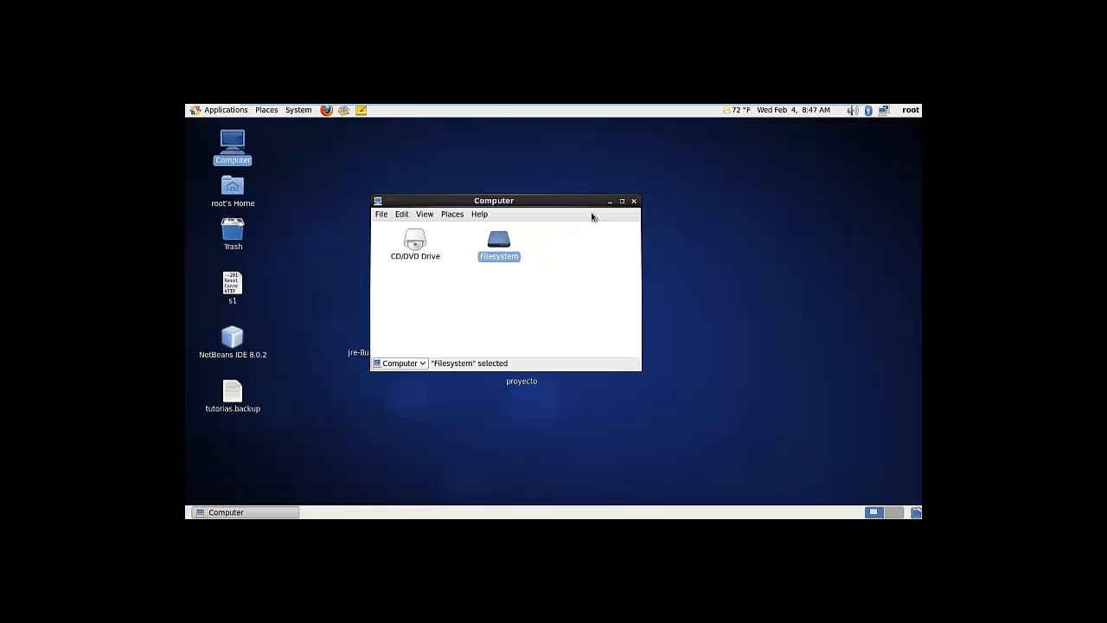
Close Computer, open a terminal from the desktop, and list the contents of /opt
left_click(633, 201)
right_click(450, 175)
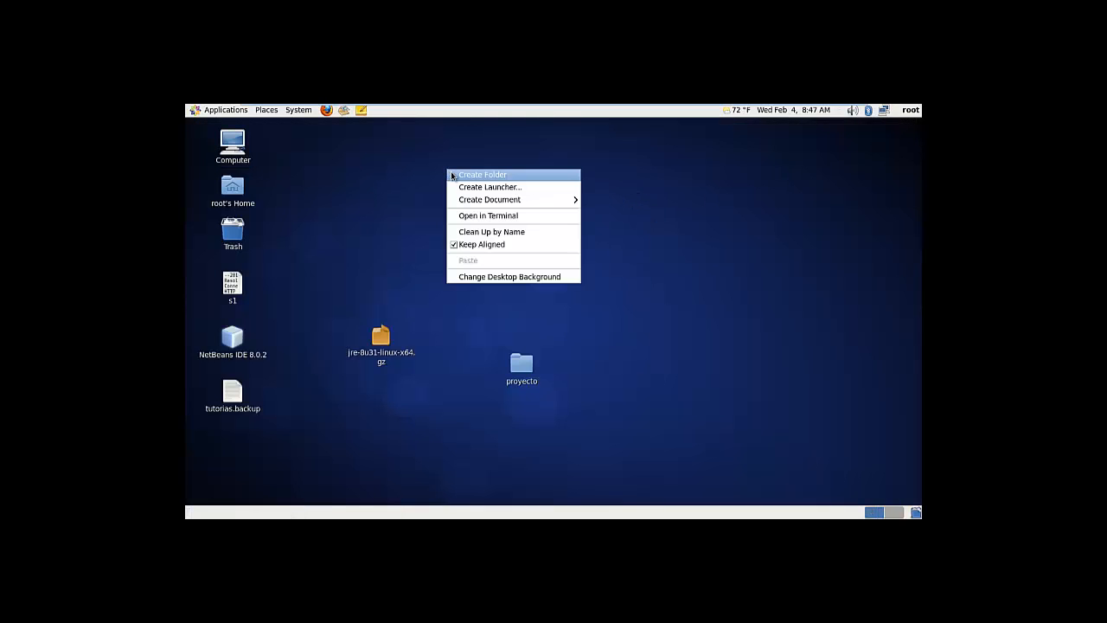
left_click(489, 217)
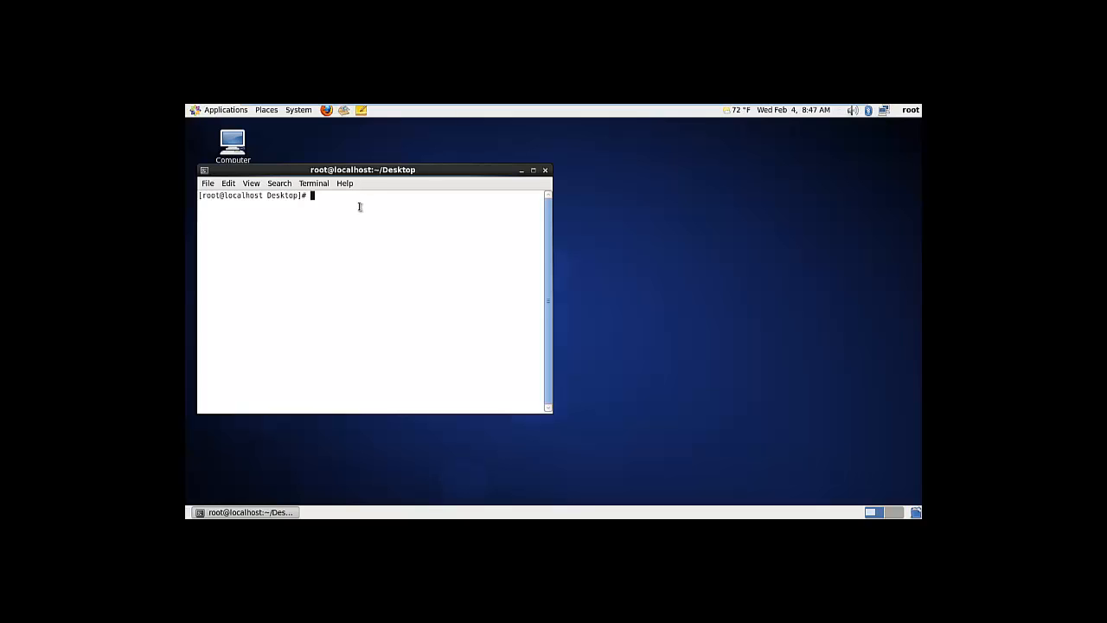
type("cd /opt")
key("Return")
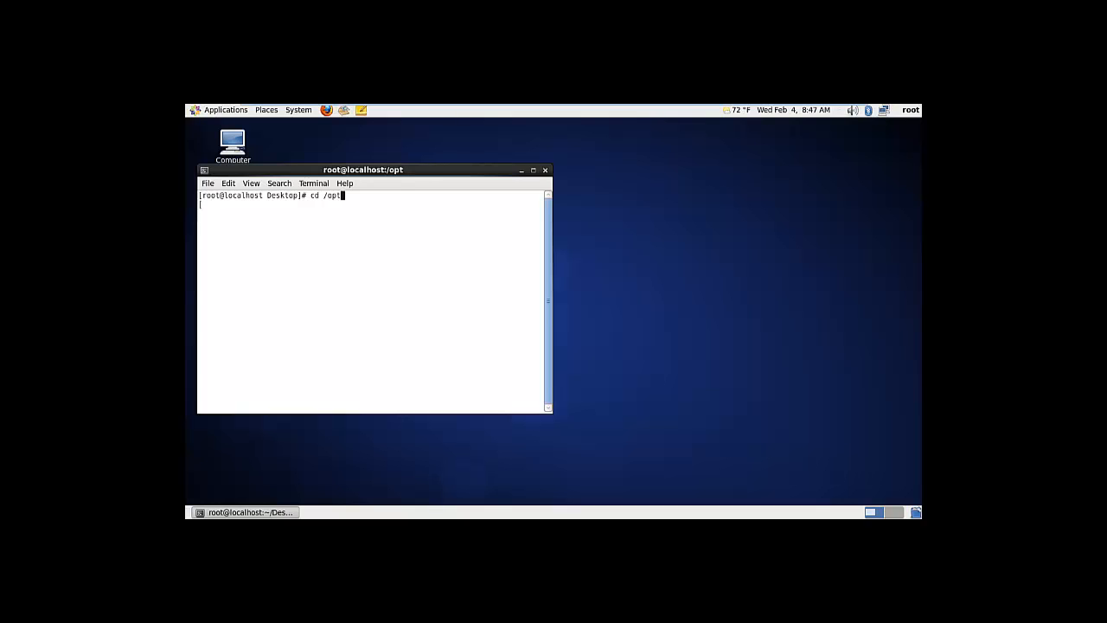
type("ls")
key("Return")
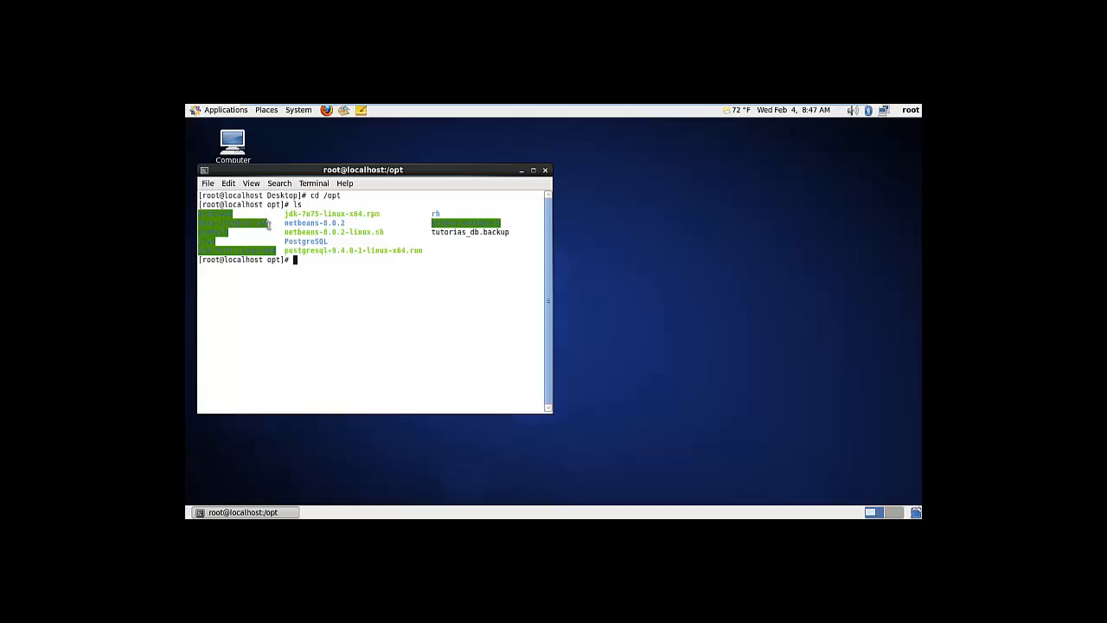
Change into the data-integration folder and list its files, such as spoon.sh and prueba.ktr
left_click_drag(271, 224, 217, 224)
left_click(254, 238)
type("ch")
type("mod ")
type("77")
type("7 ")
type("d")
key("Tab")
key("BackSpace")
key("BackSpace")
key("BackSpace")
key("BackSpace")
key("BackSpace")
key("BackSpace")
key("BackSpace")
key("BackSpace")
key("BackSpace")
key("BackSpace")
key("BackSpace")
key("BackSpace")
key("BackSpace")
key("BackSpace")
key("BackSpace")
key("BackSpace")
key("BackSpace")
key("BackSpace")
key("BackSpace")
key("BackSpace")
type("cd dat")
key("Tab")
key("Return")
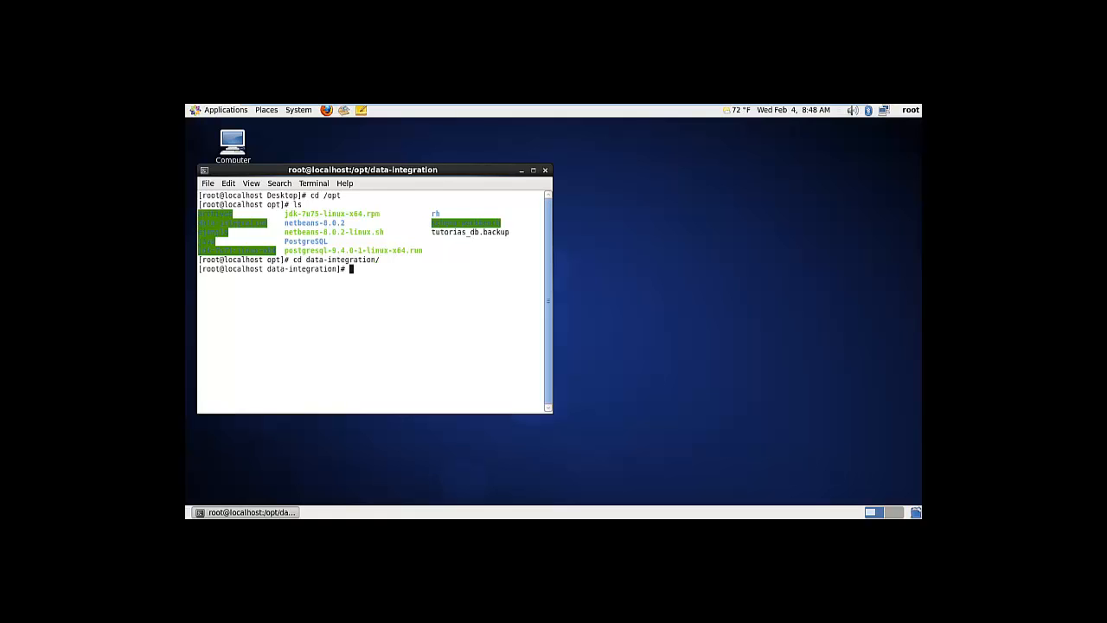
type("ls")
key("Return")
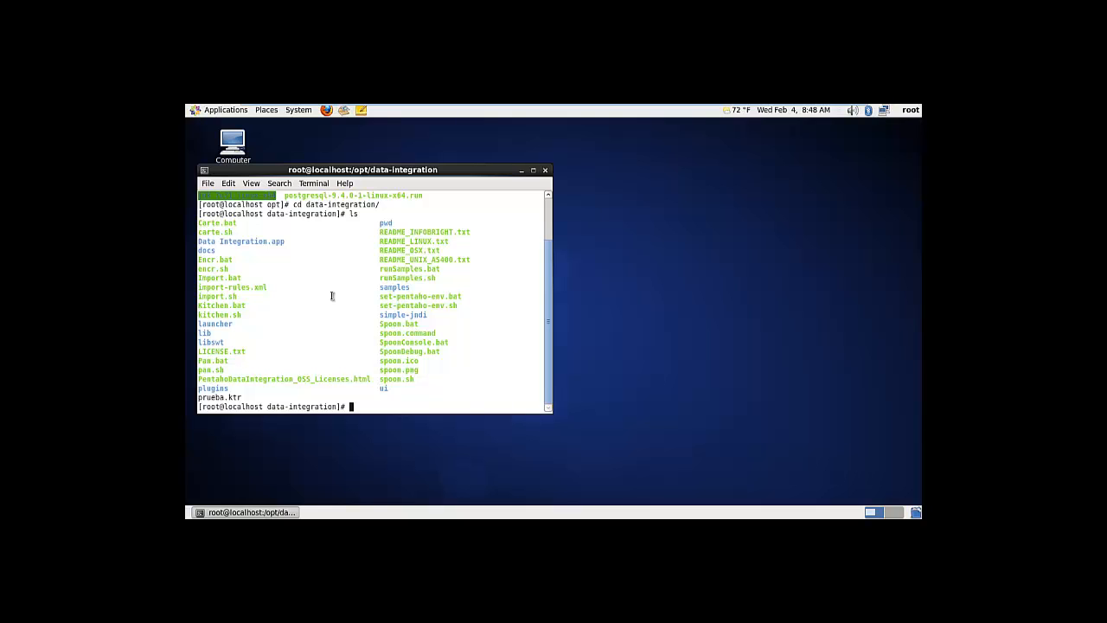
Launch Spoon with ./spoon.sh and dismiss the tips dialog, showing the dw_tutorias_db transformation
type("./")
type("spoon.s")
key("Tab")
key("Return")
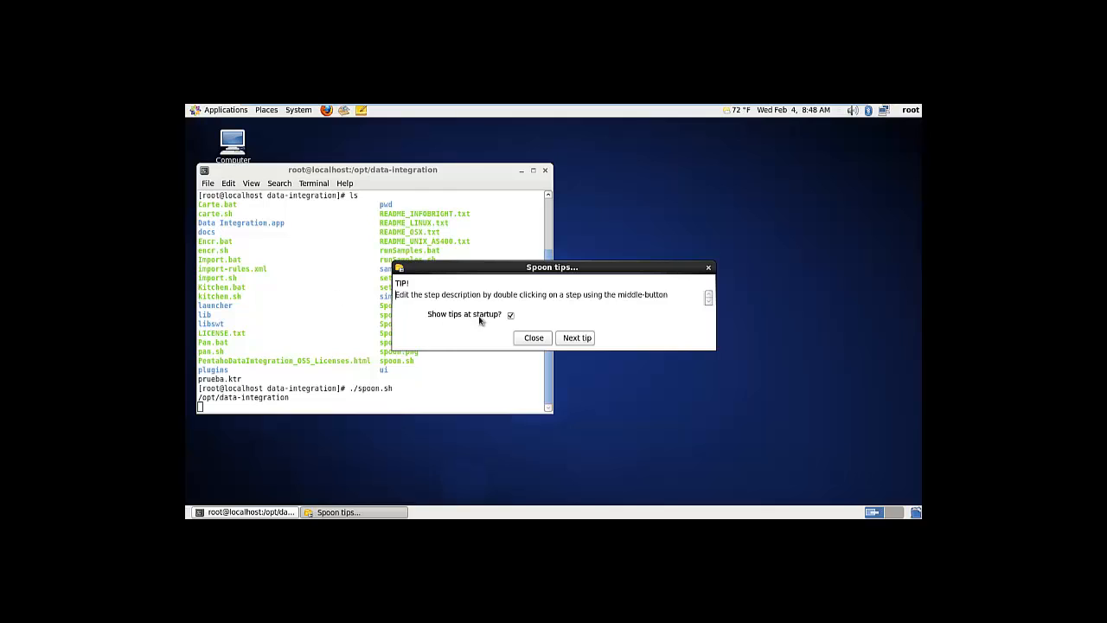
left_click(536, 338)
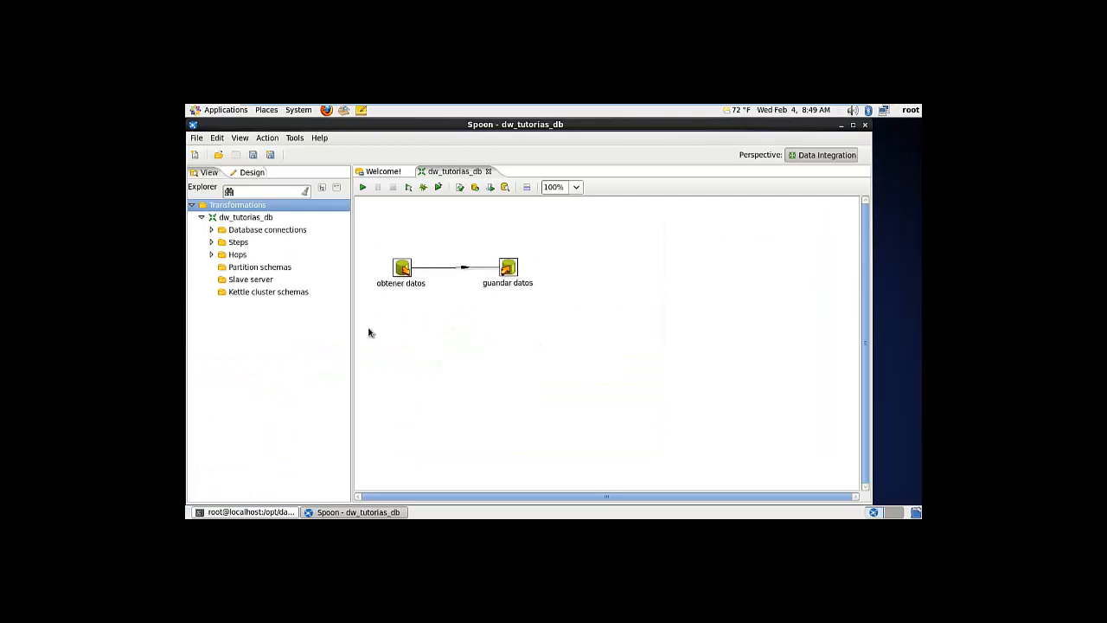
Launch pgAdmin III from Applications and connect to the PostgreSQL 9.4 server with its password
left_click(214, 109)
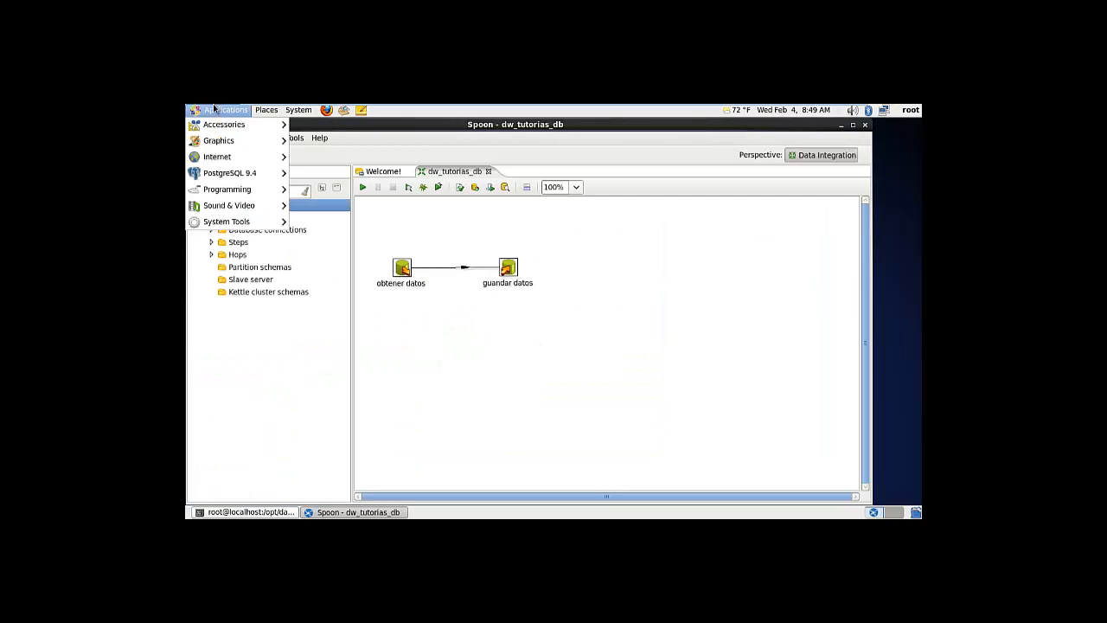
mouse_move(252, 178)
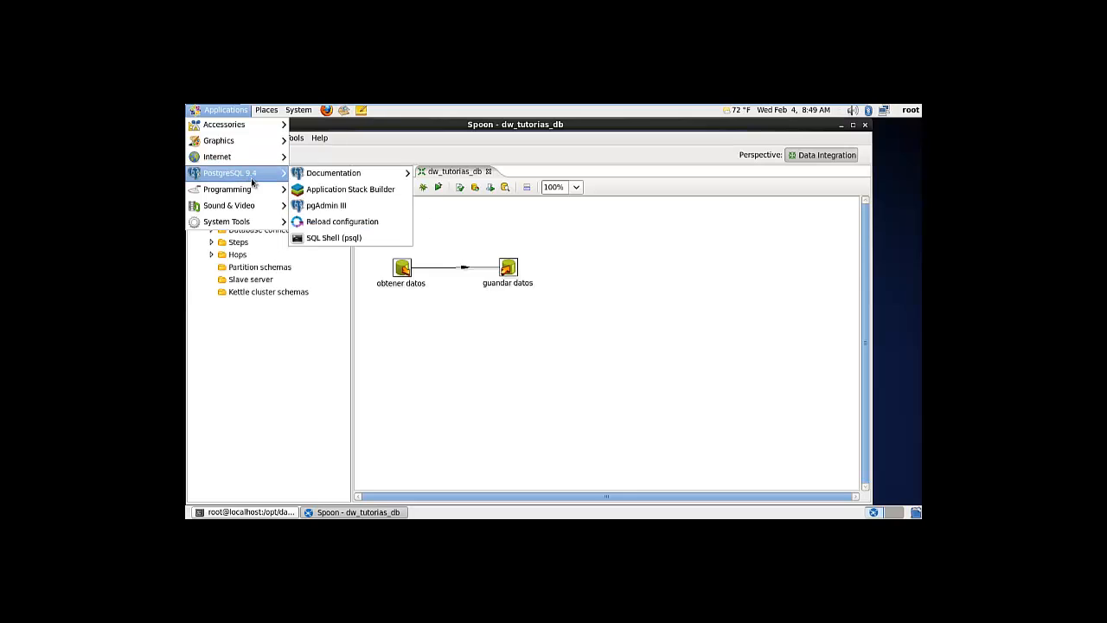
left_click(319, 205)
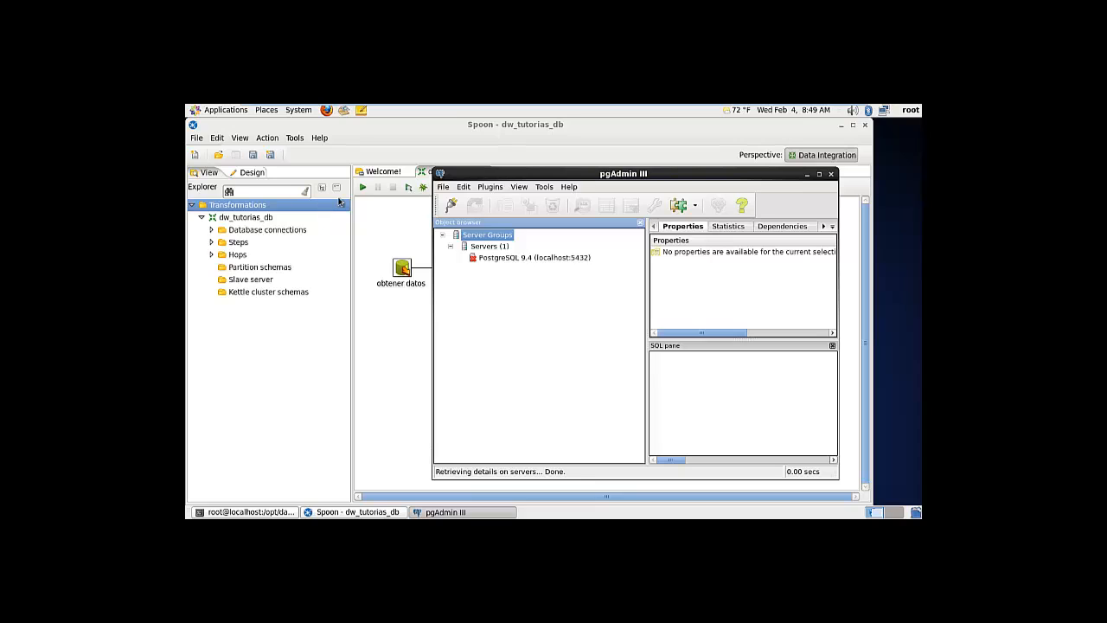
double_click(493, 258)
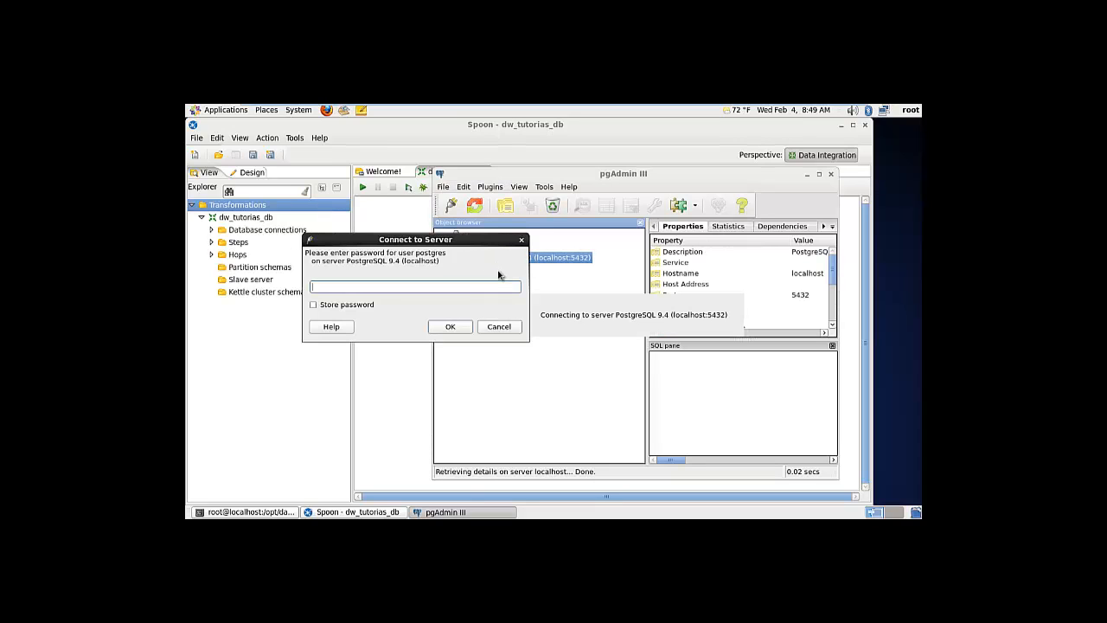
key("Return")
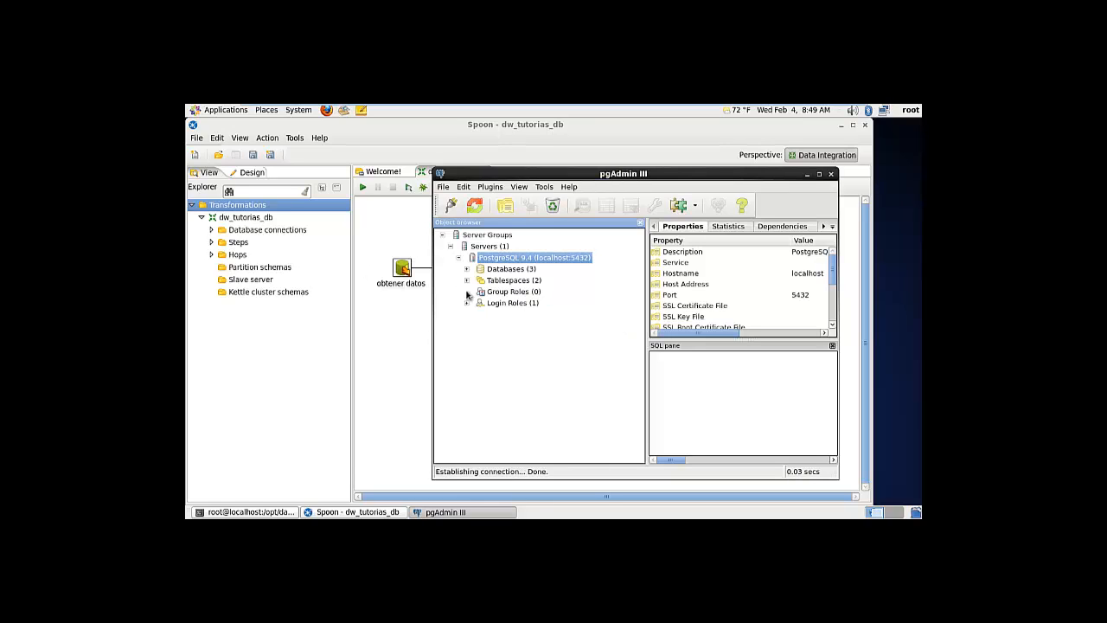
Expand the server's databases and reposition pgAdmin alongside the Spoon window
left_click(467, 270)
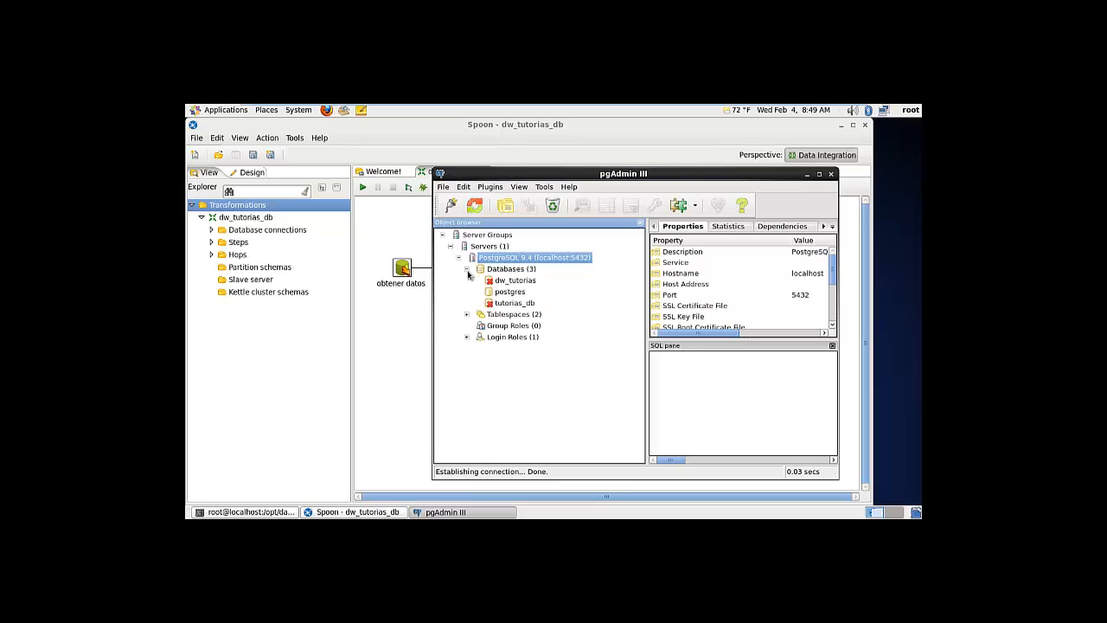
left_click(500, 280)
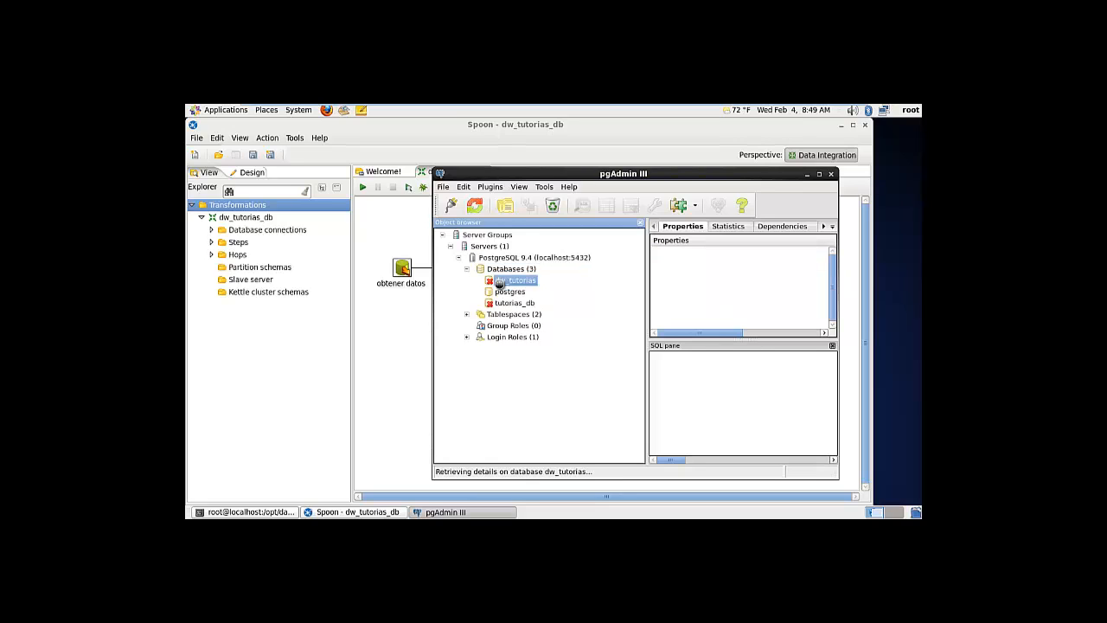
left_click(502, 304)
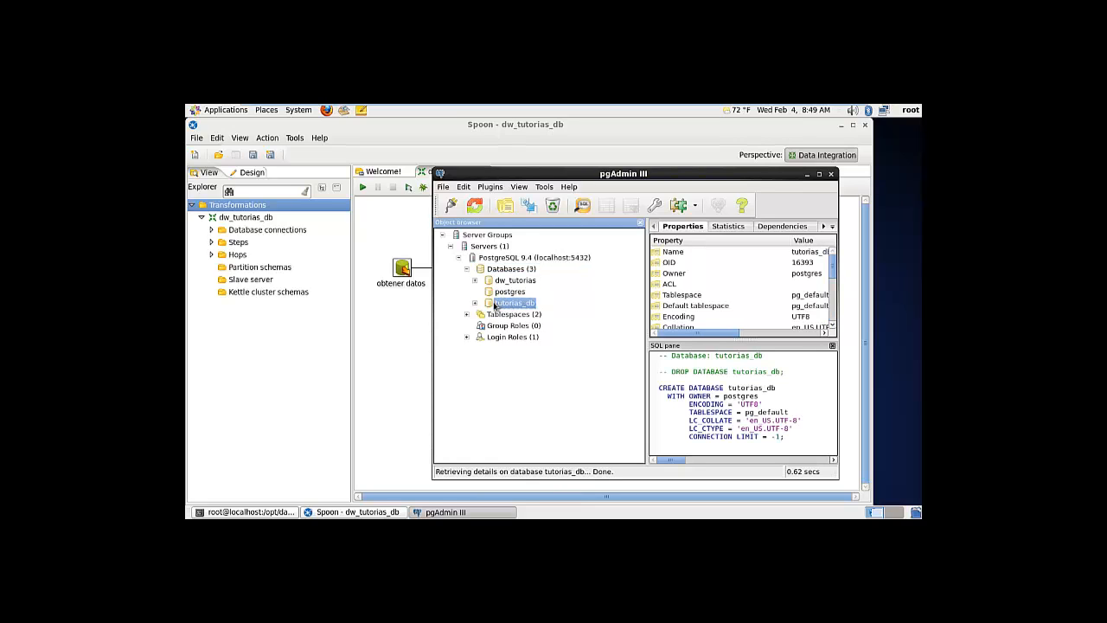
left_click_drag(551, 169, 674, 173)
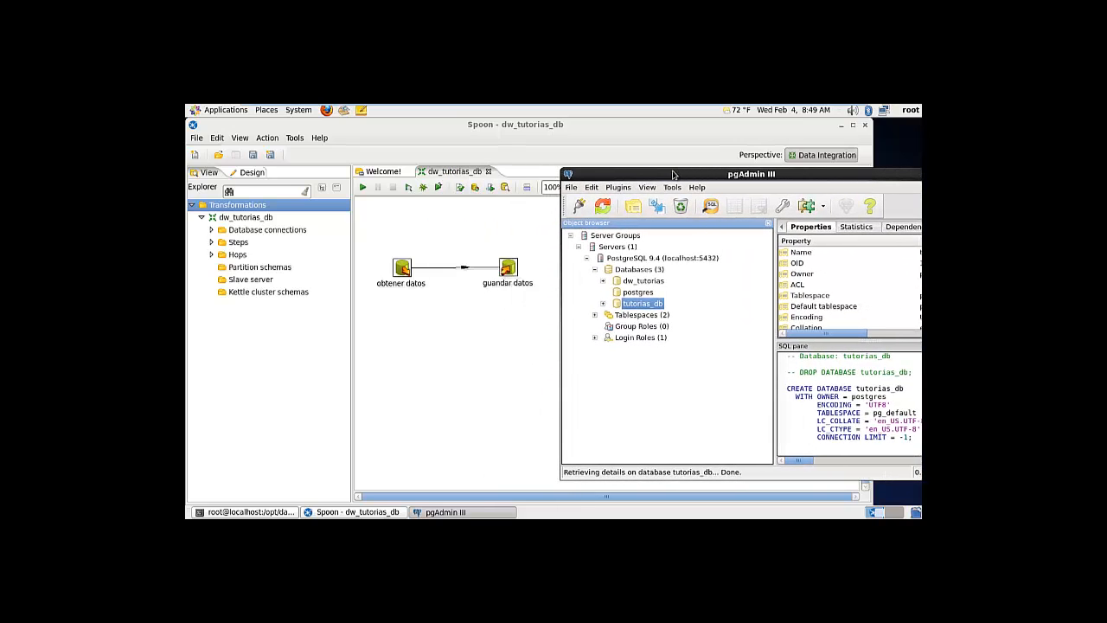
left_click(436, 243)
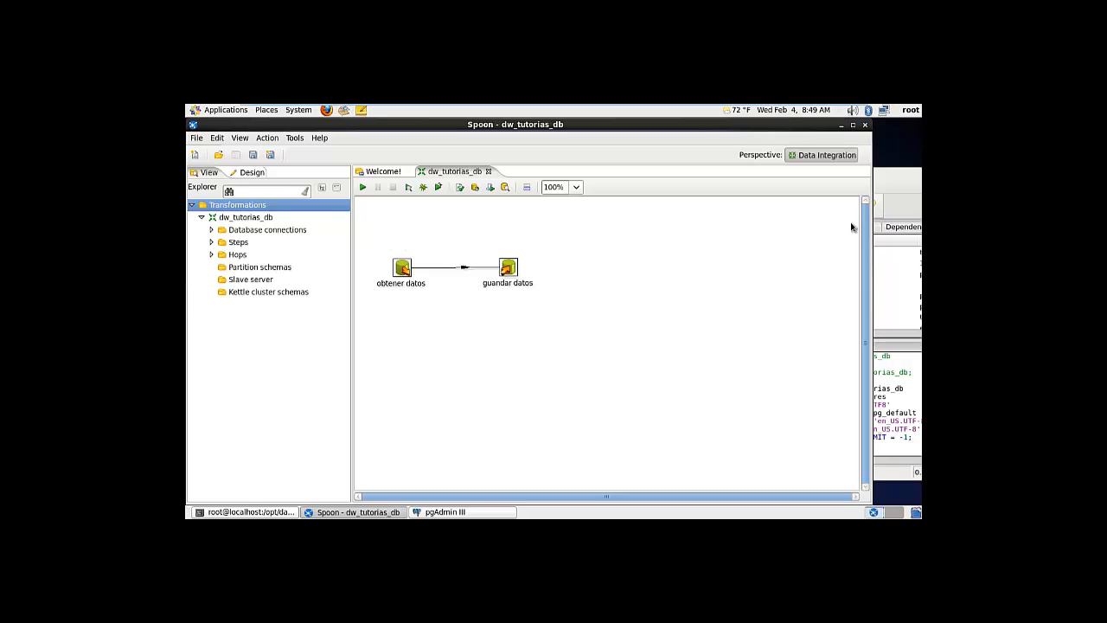
left_click(893, 174)
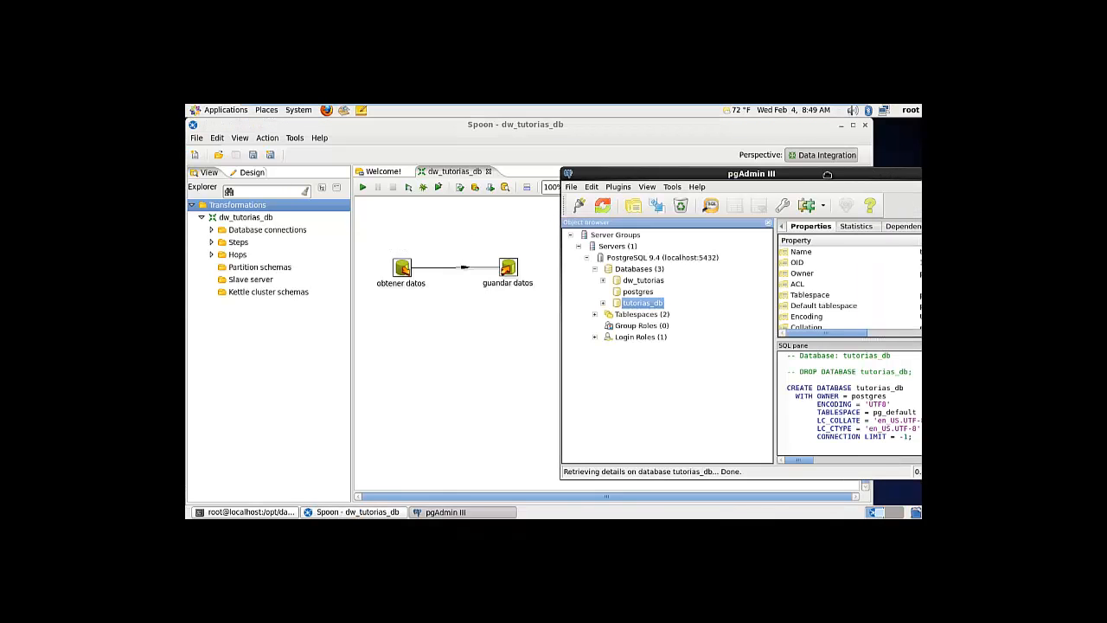
left_click_drag(822, 174, 778, 155)
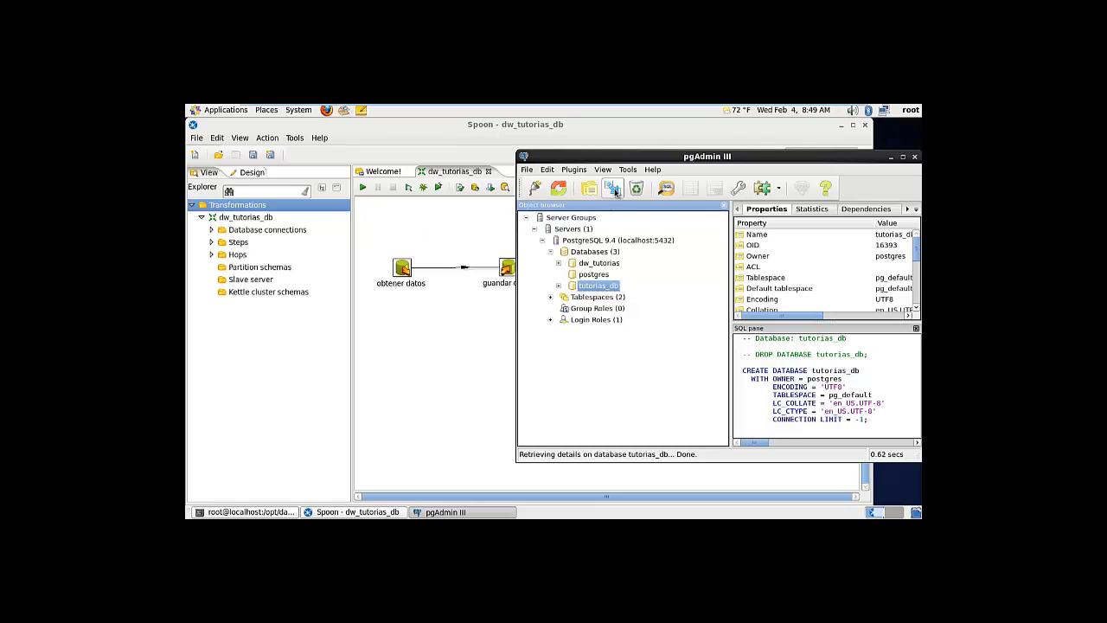
left_click_drag(644, 157, 567, 150)
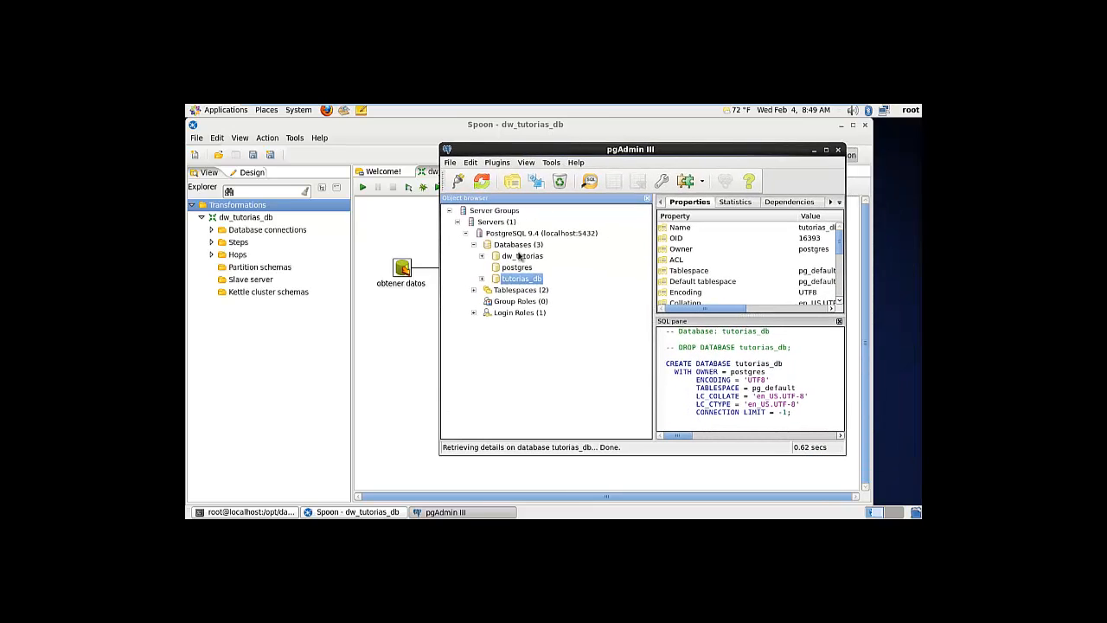
Browse the tables in tutorias_db's public schema, then collapse tutorias_db
left_click(482, 280)
left_click(491, 324)
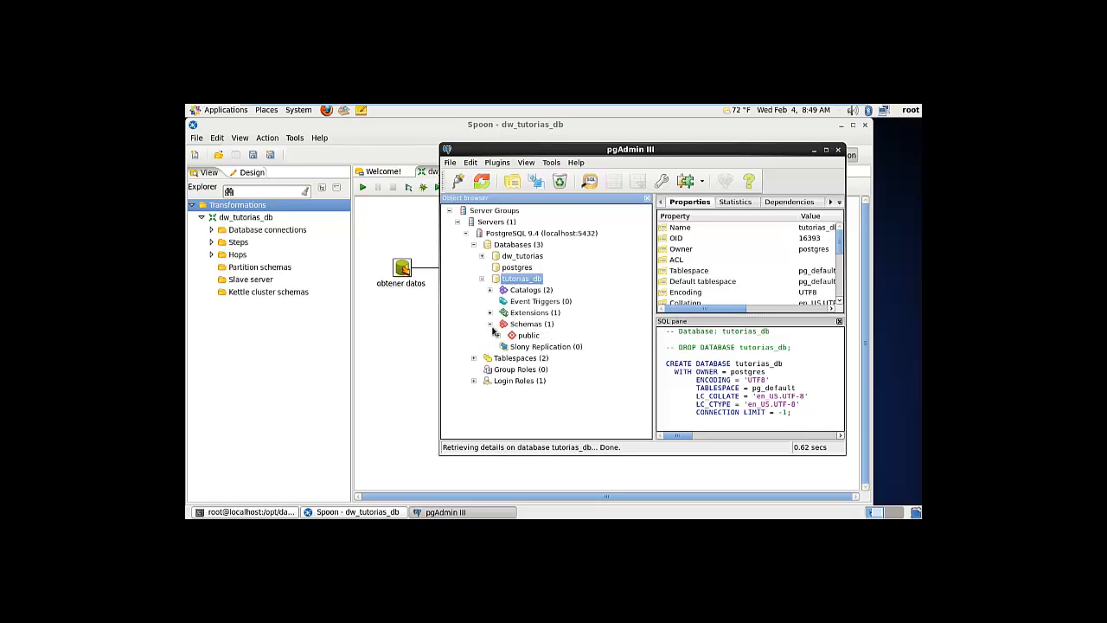
left_click(498, 335)
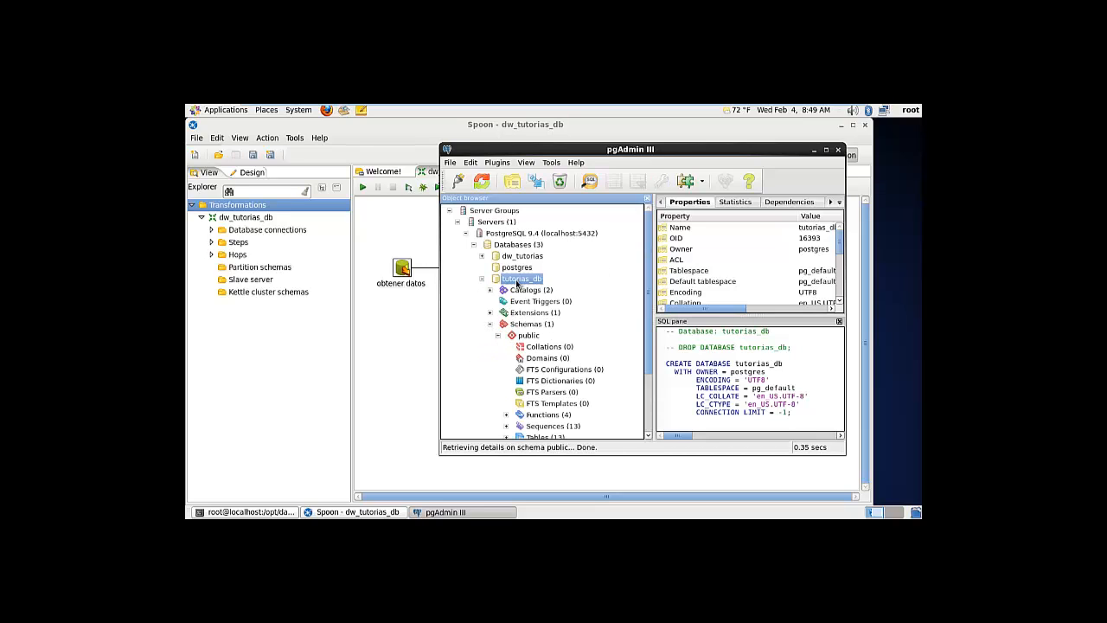
scroll(645, 277, "down", 2)
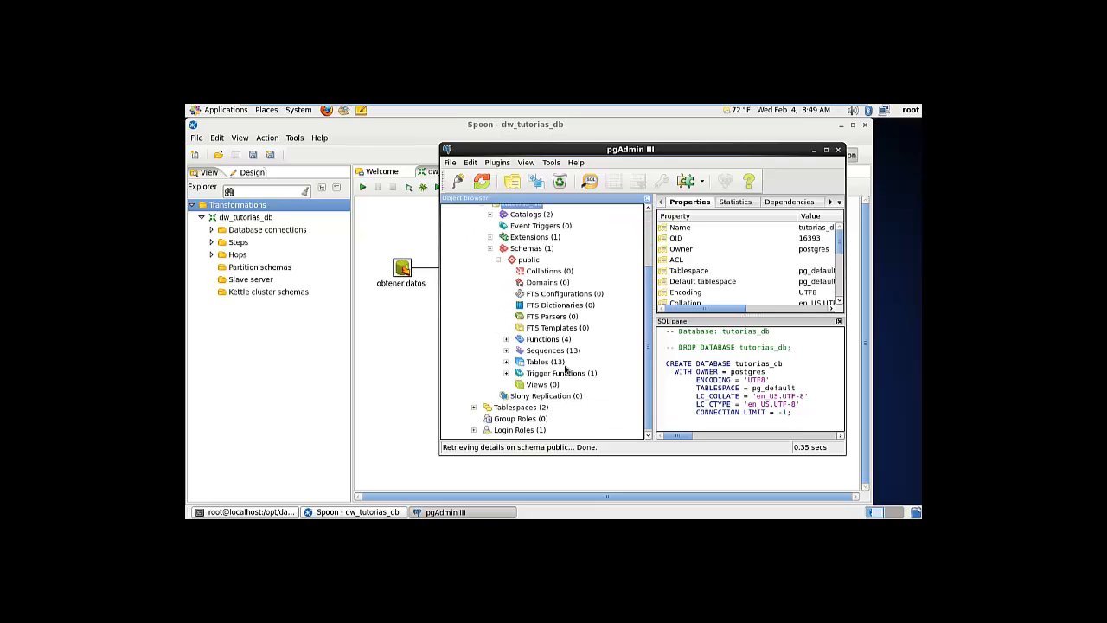
left_click(507, 363)
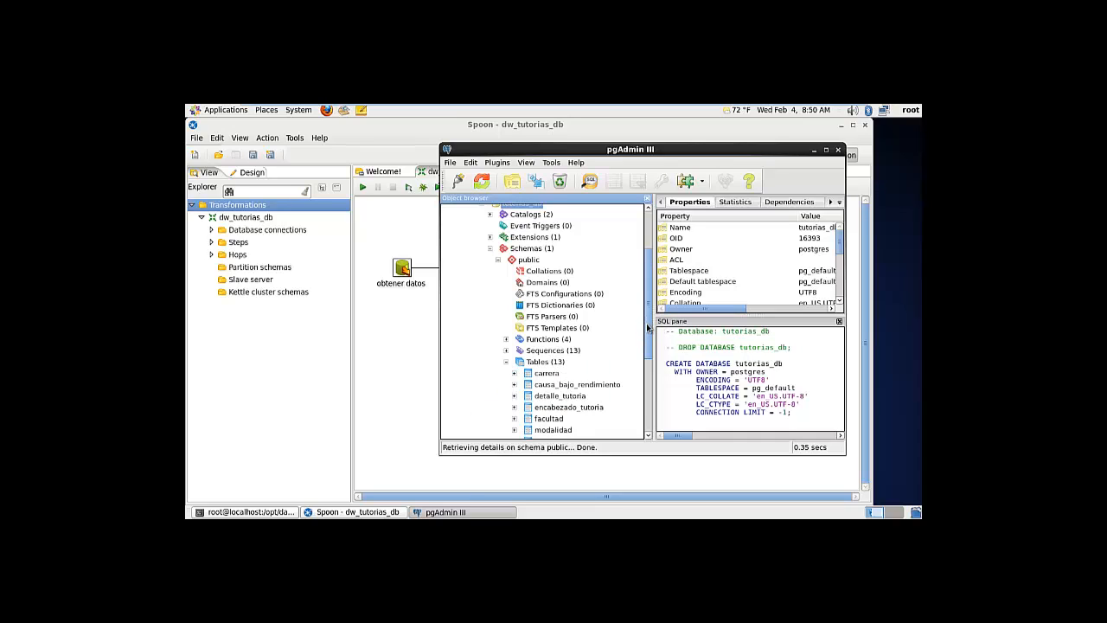
left_click_drag(647, 327, 649, 284)
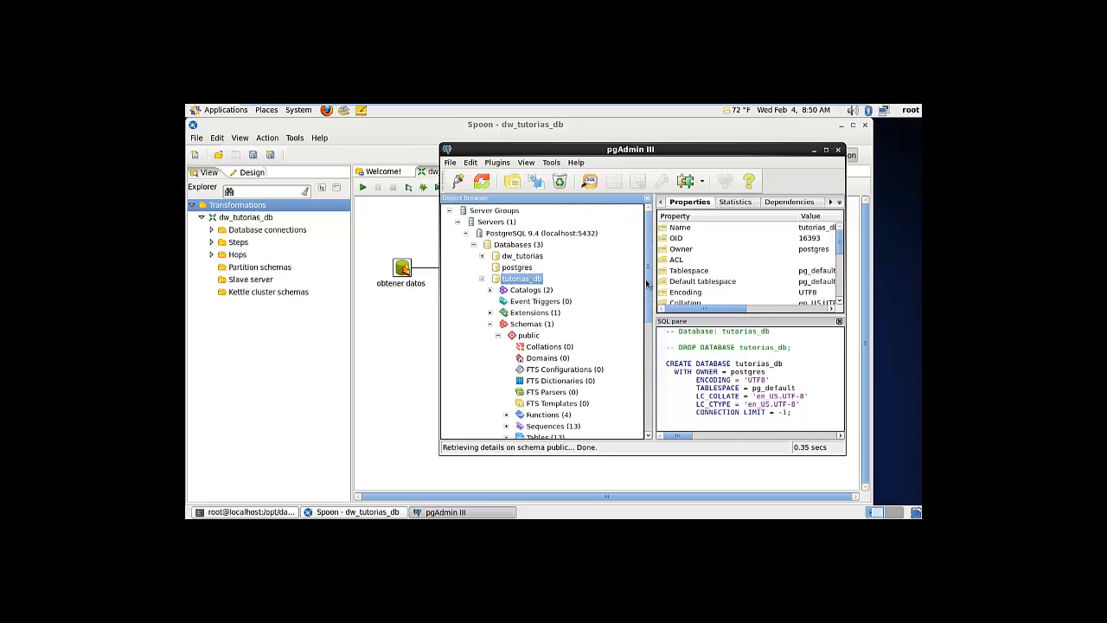
left_click(483, 279)
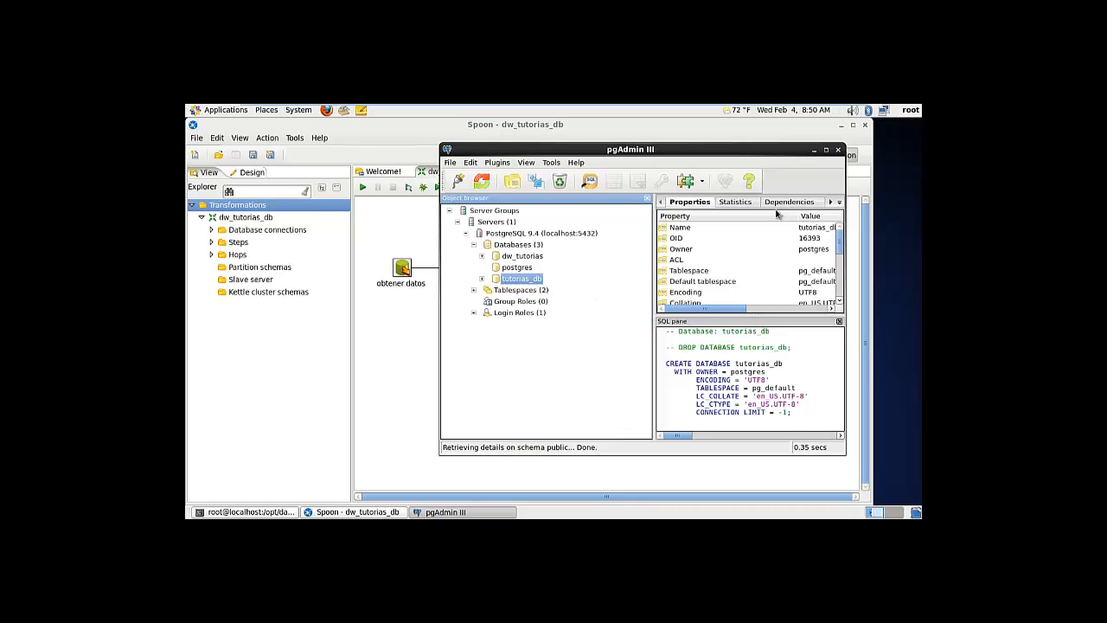
Create a new database named dw_prueba from the Databases group
right_click(507, 248)
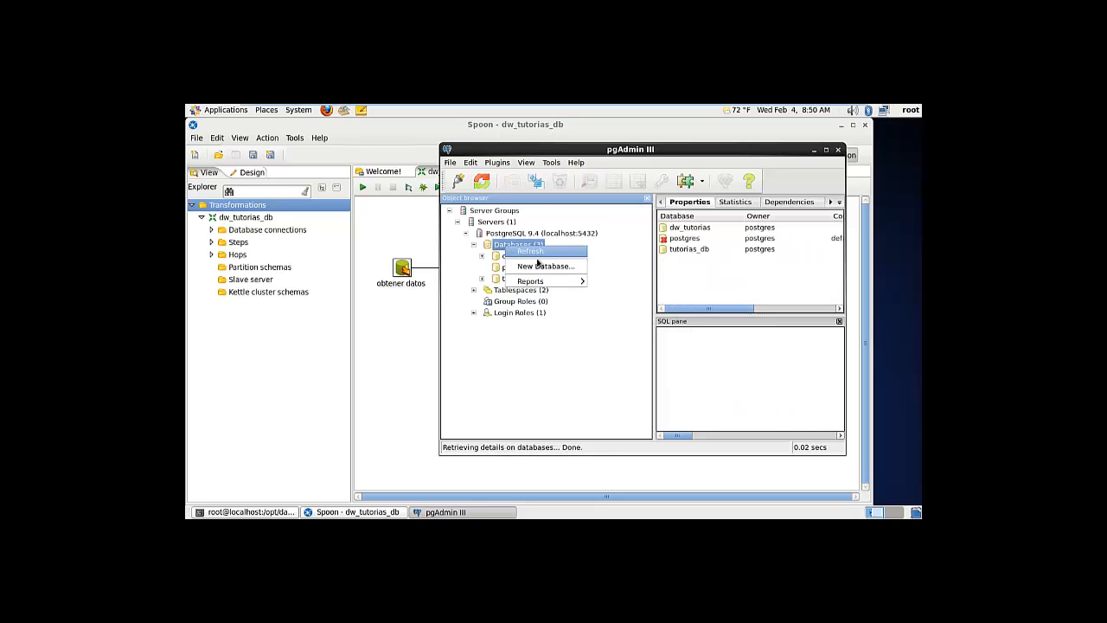
left_click(540, 266)
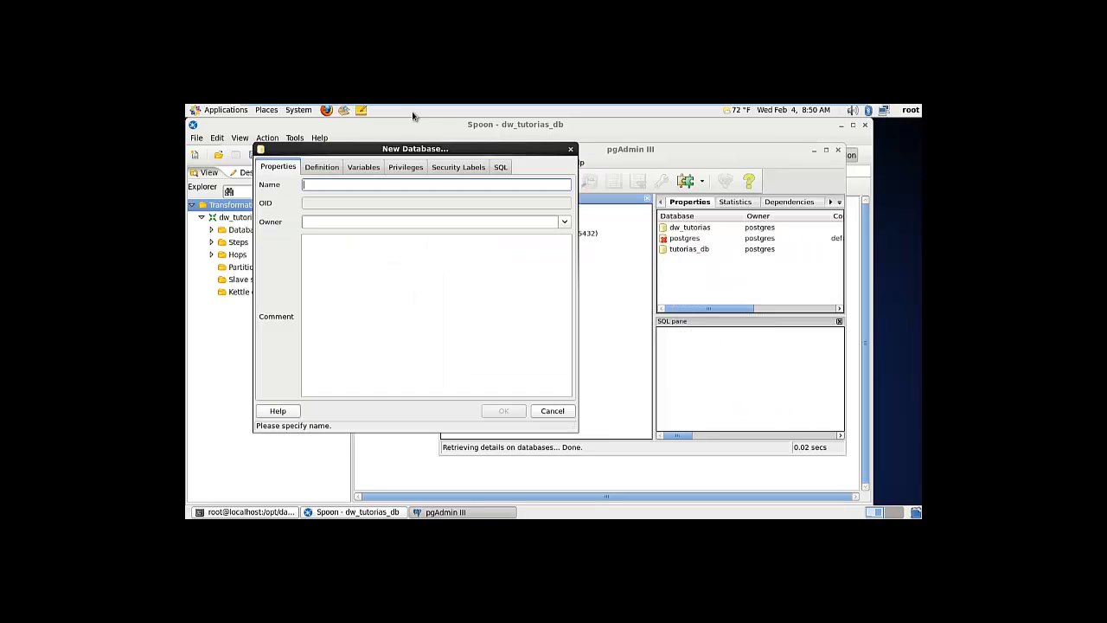
left_click_drag(407, 154, 729, 227)
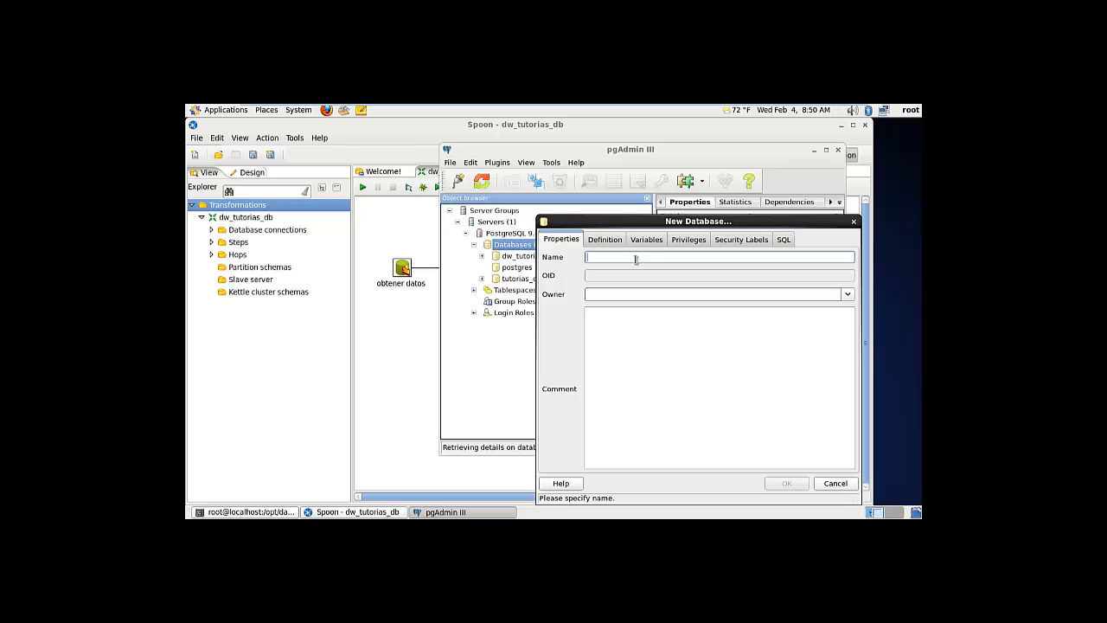
type("dw_pr")
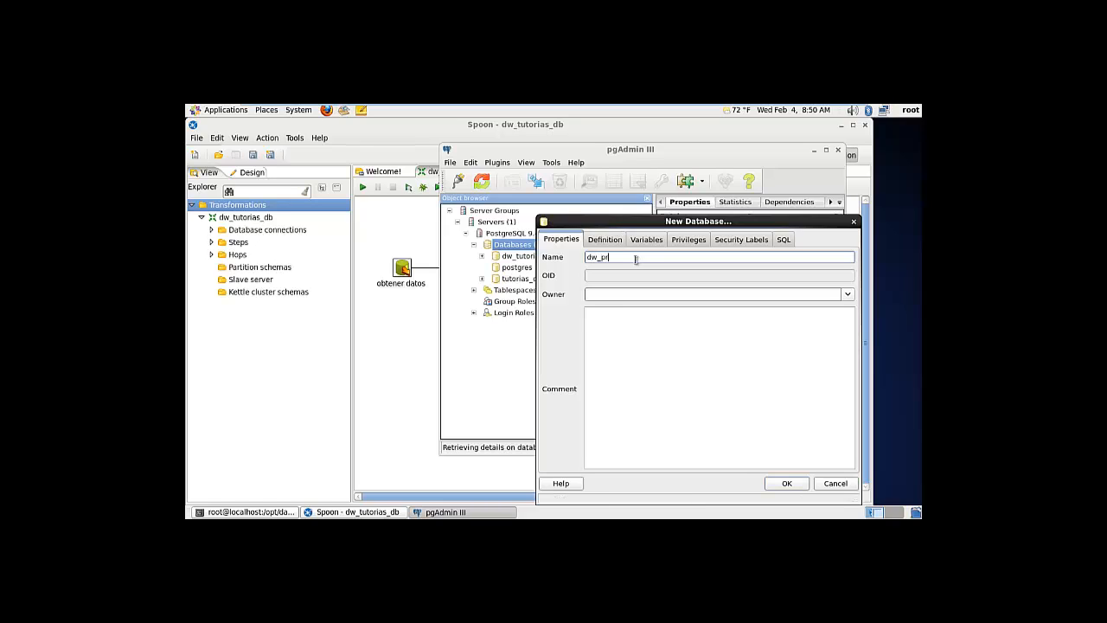
type("ueba")
left_click(773, 485)
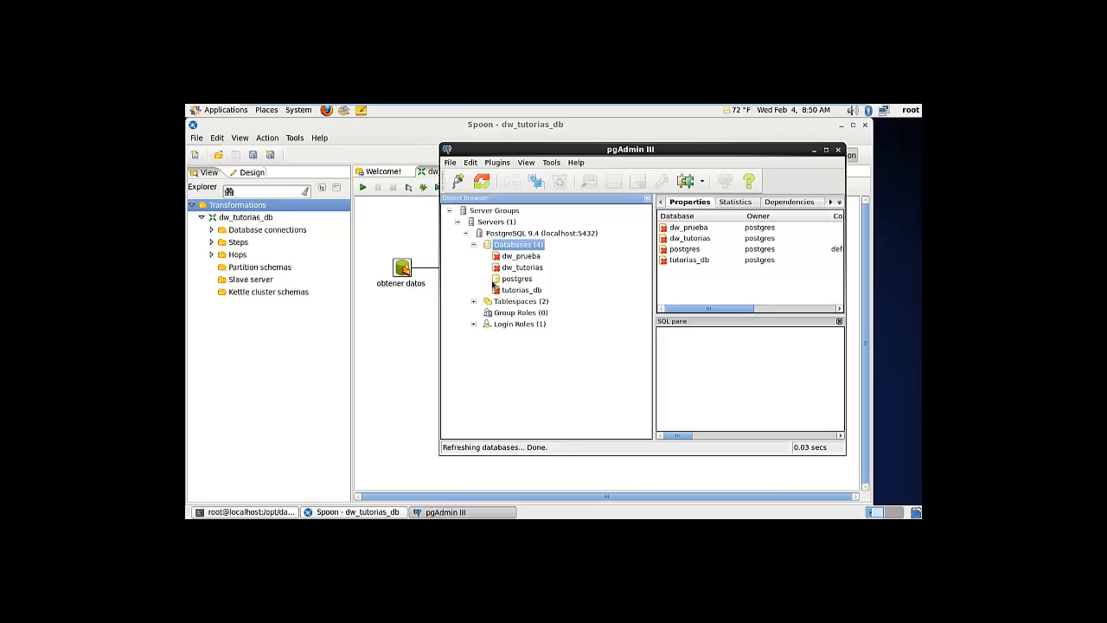
Expand dw_prueba's Schemas and bring up its actions menu
left_click(523, 258)
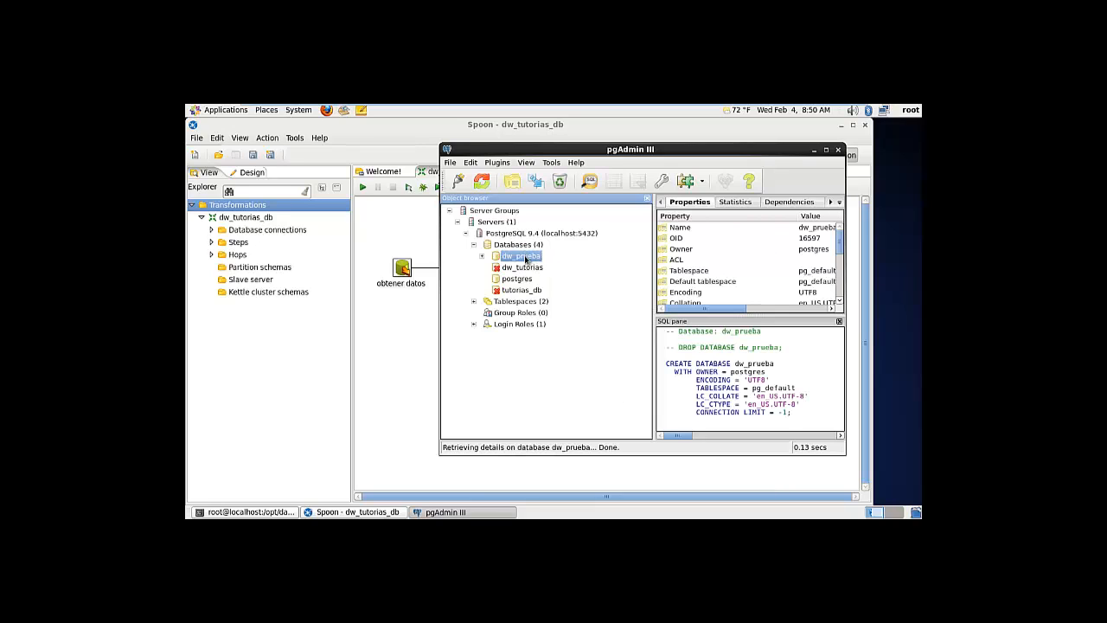
left_click(482, 256)
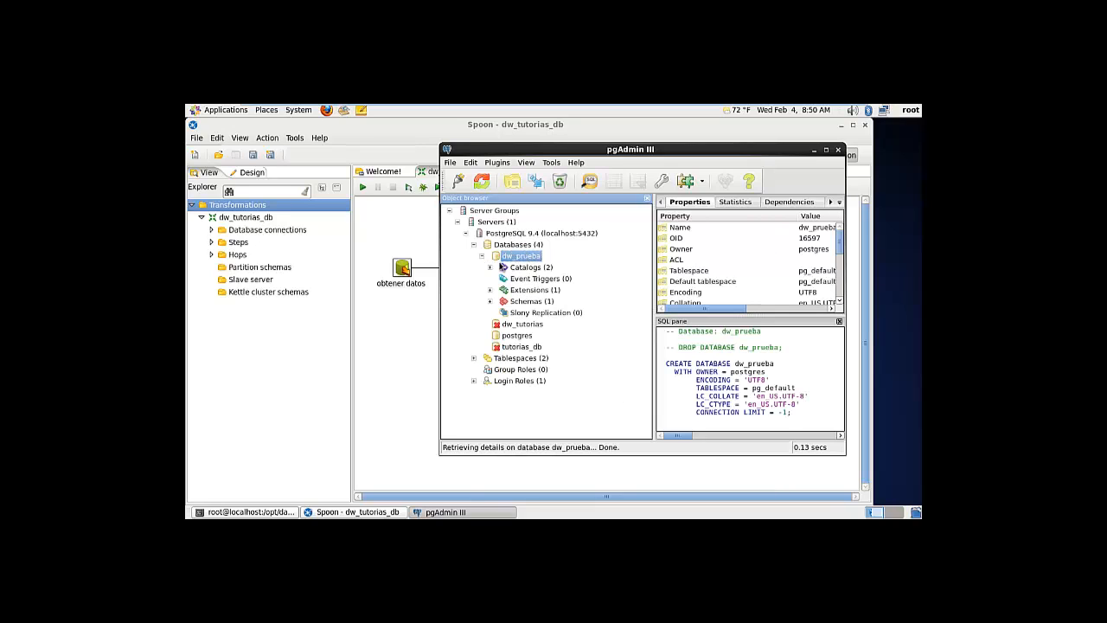
left_click(491, 301)
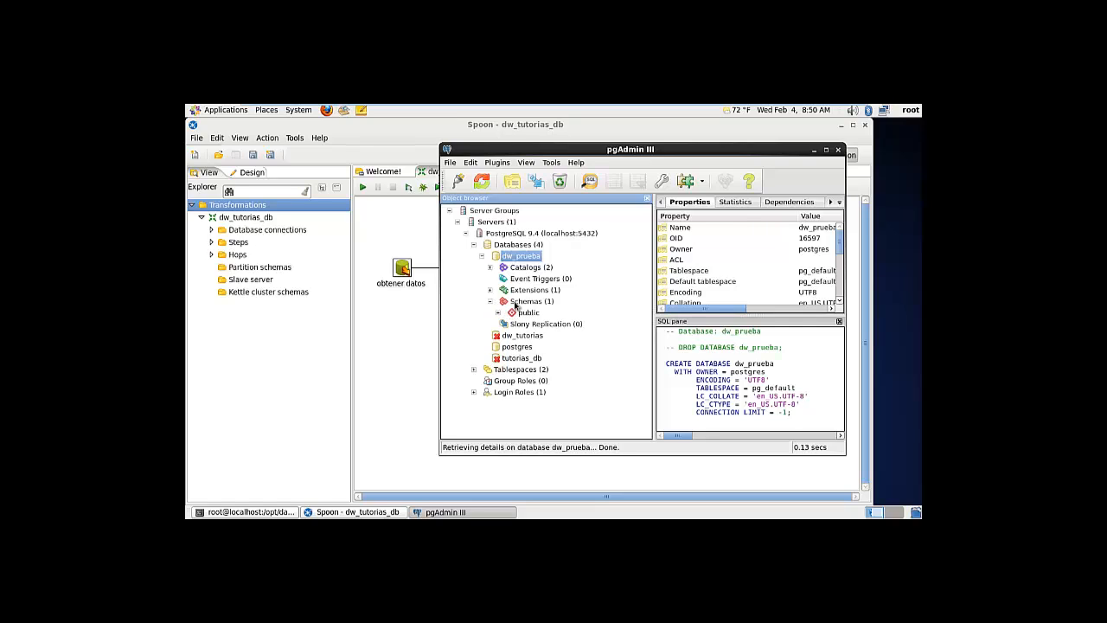
right_click(517, 305)
Create a new schema named dm in dw_prueba
left_click(530, 322)
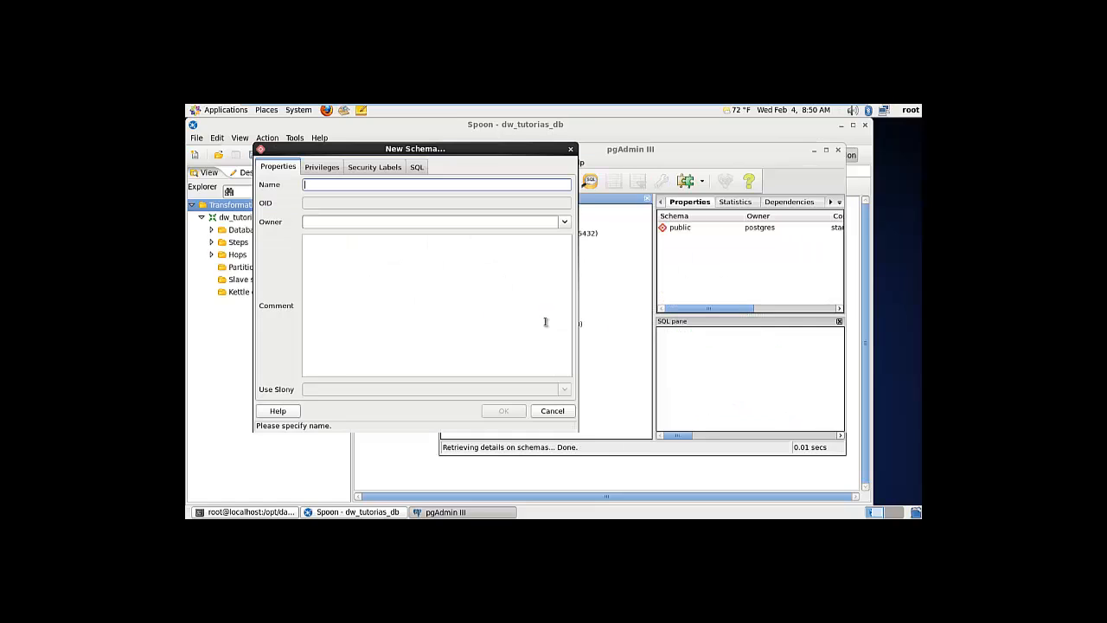
left_click_drag(394, 154, 634, 213)
left_click(577, 244)
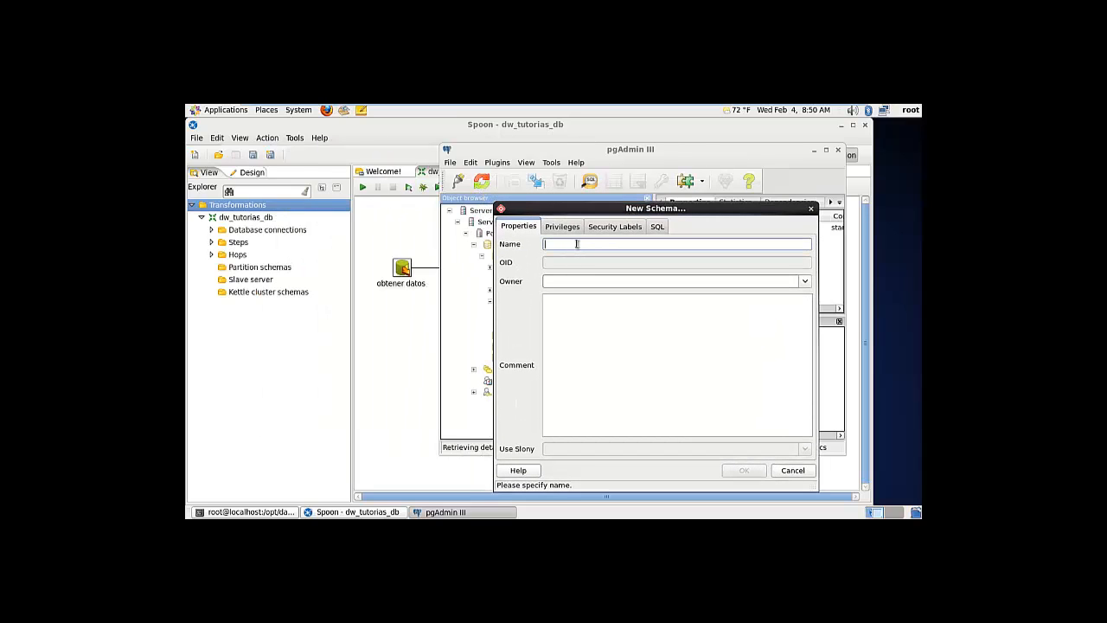
type("dm")
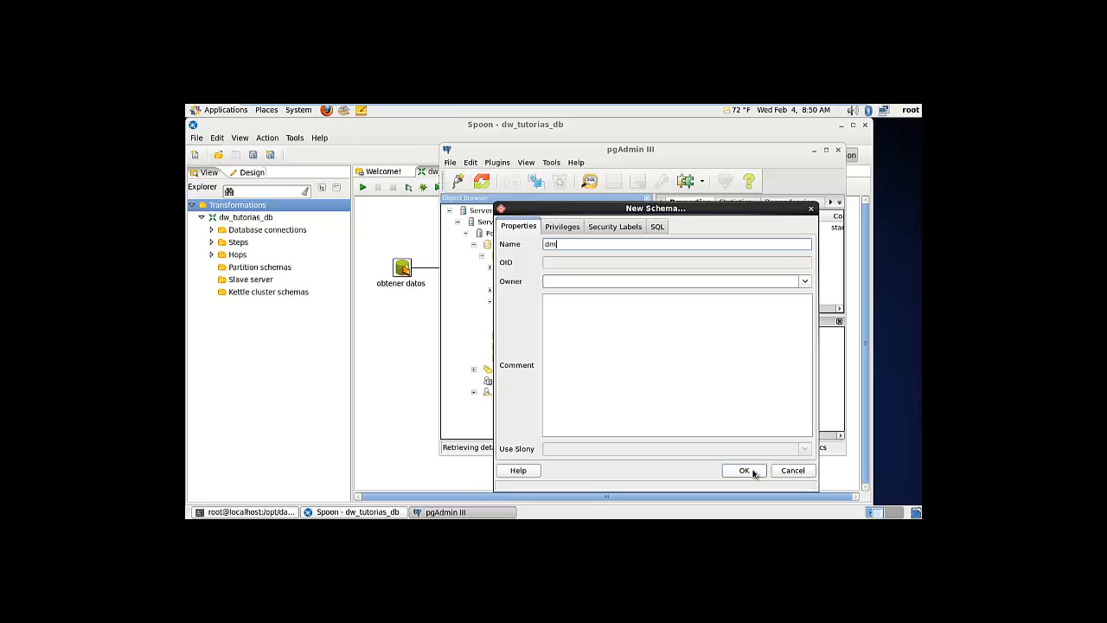
left_click(744, 470)
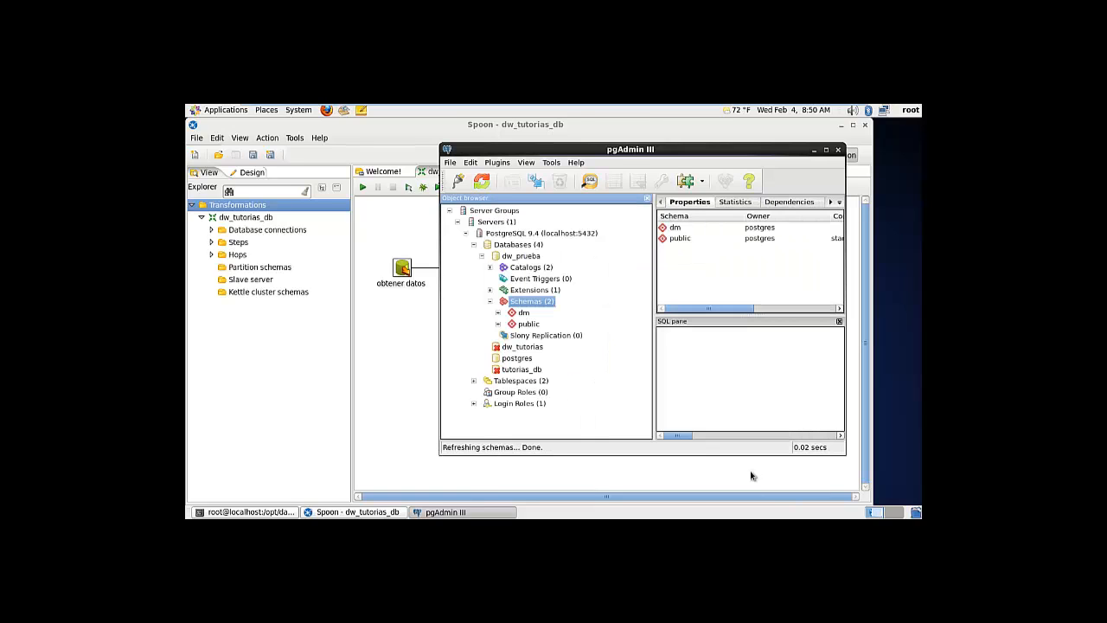
Expand the dm schema, then collapse dw_prueba and expand dw_tutorias
left_click(499, 312)
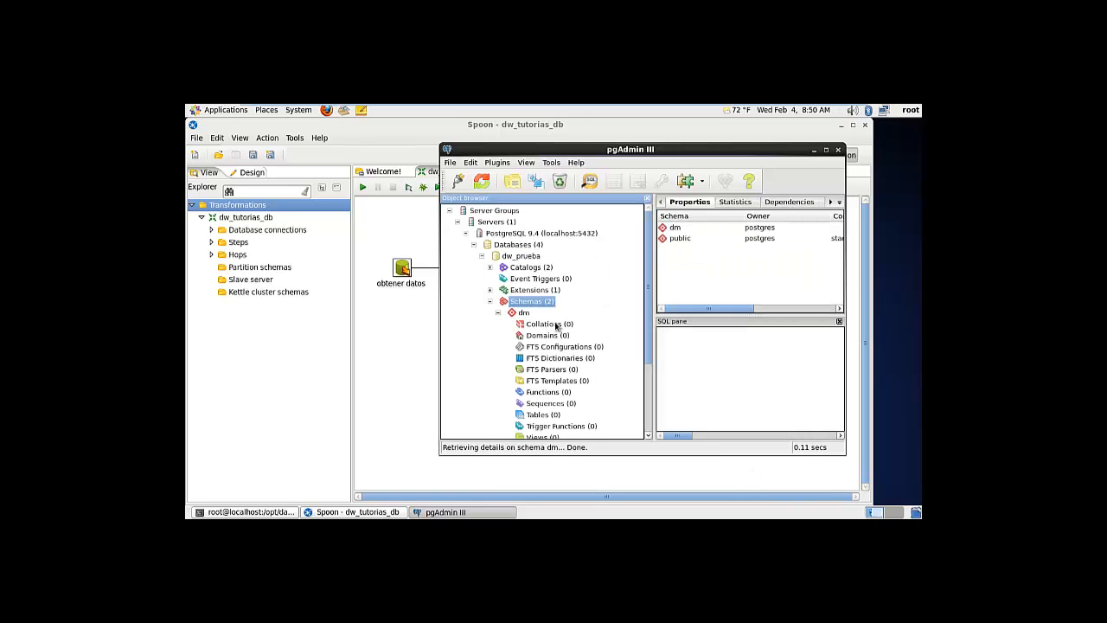
scroll(647, 318, "down", 2)
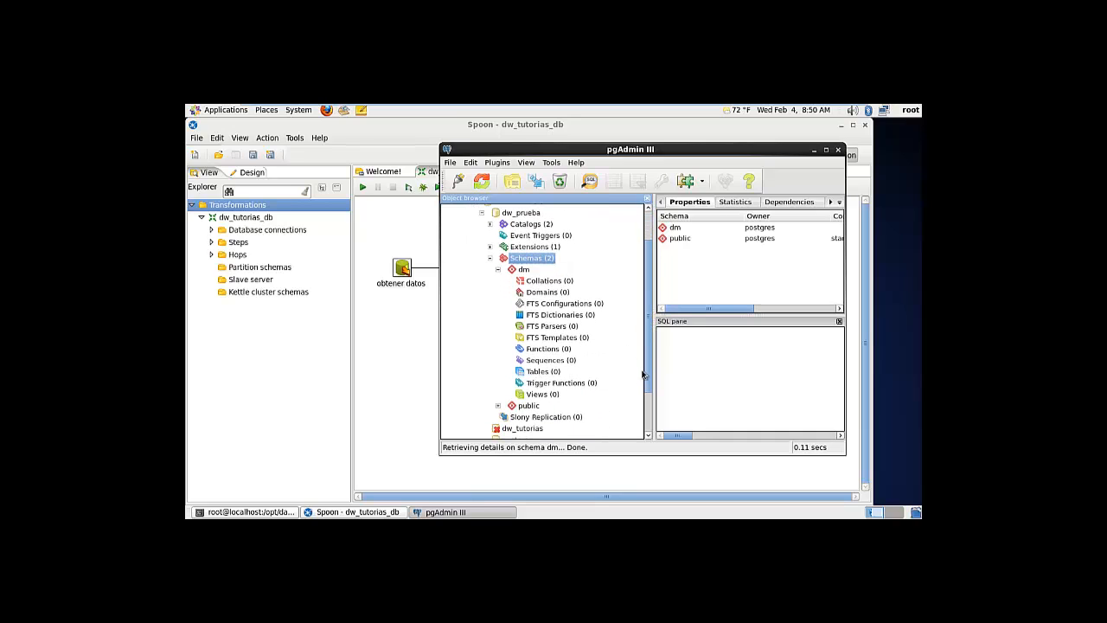
scroll(650, 370, "up", 2)
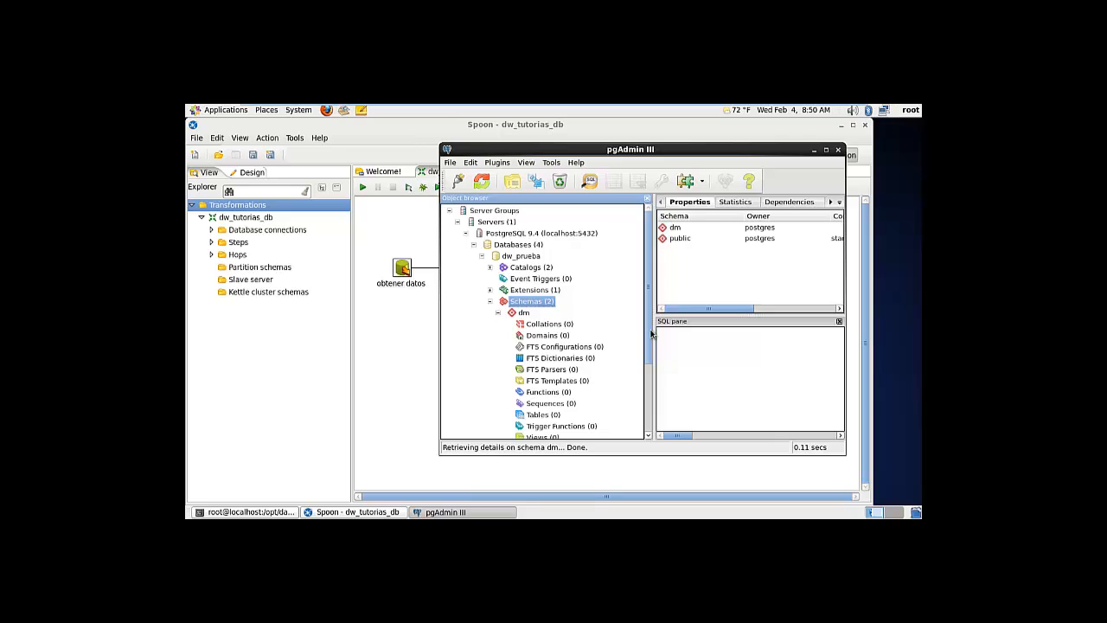
left_click(483, 257)
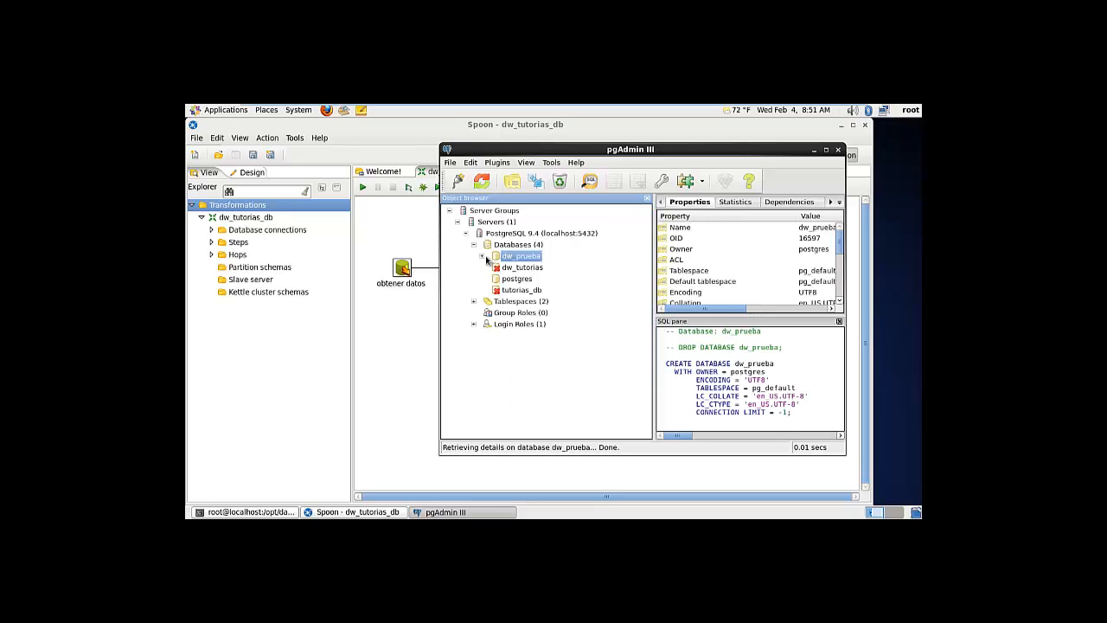
left_click(518, 291)
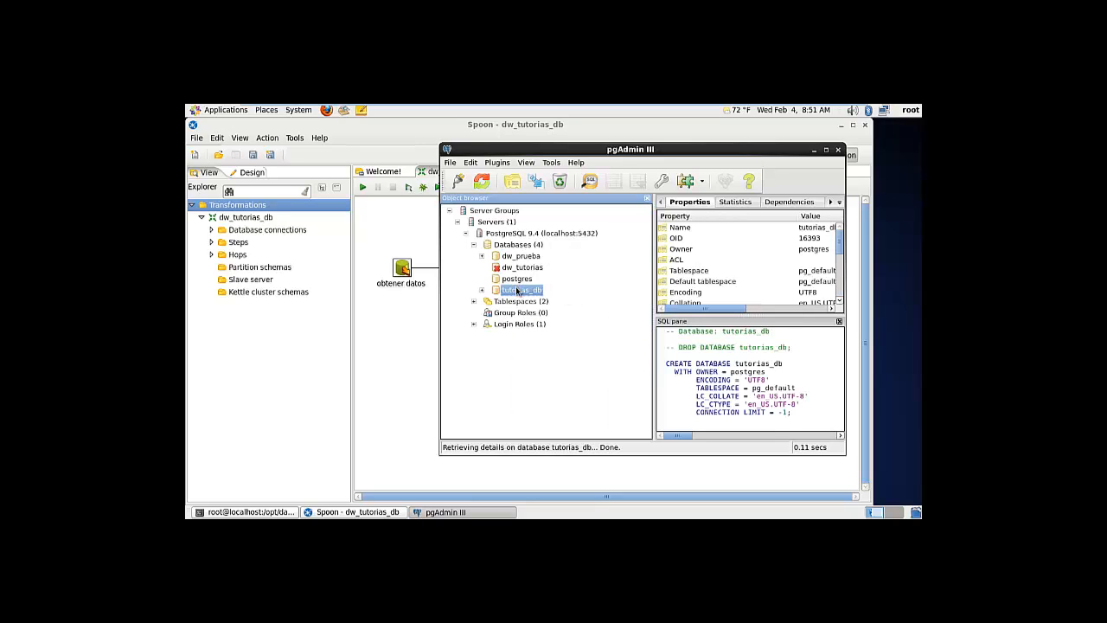
left_click(523, 269)
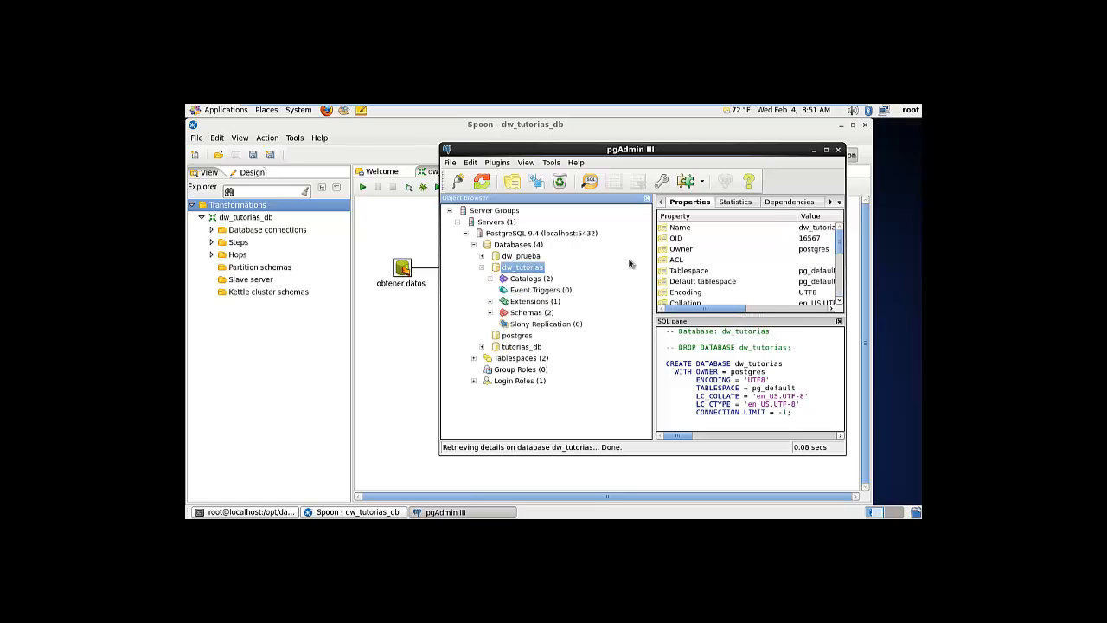
Minimize pgAdmin, maximize Spoon, and create a new empty Transformation 1 via File > New
left_click(815, 151)
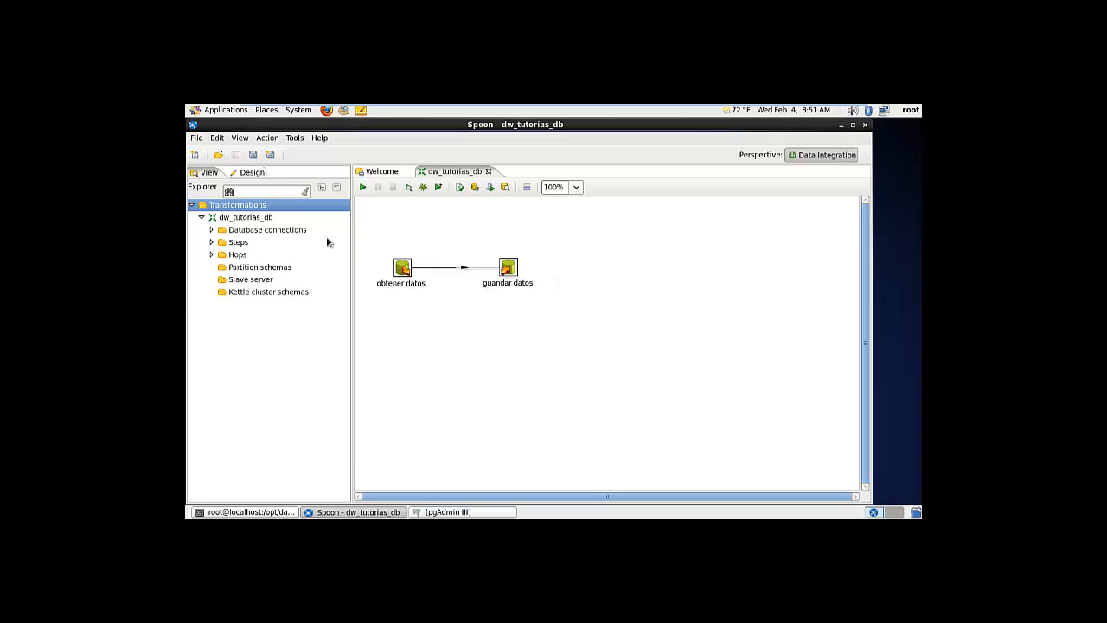
left_click_drag(507, 123, 533, 141)
double_click(530, 144)
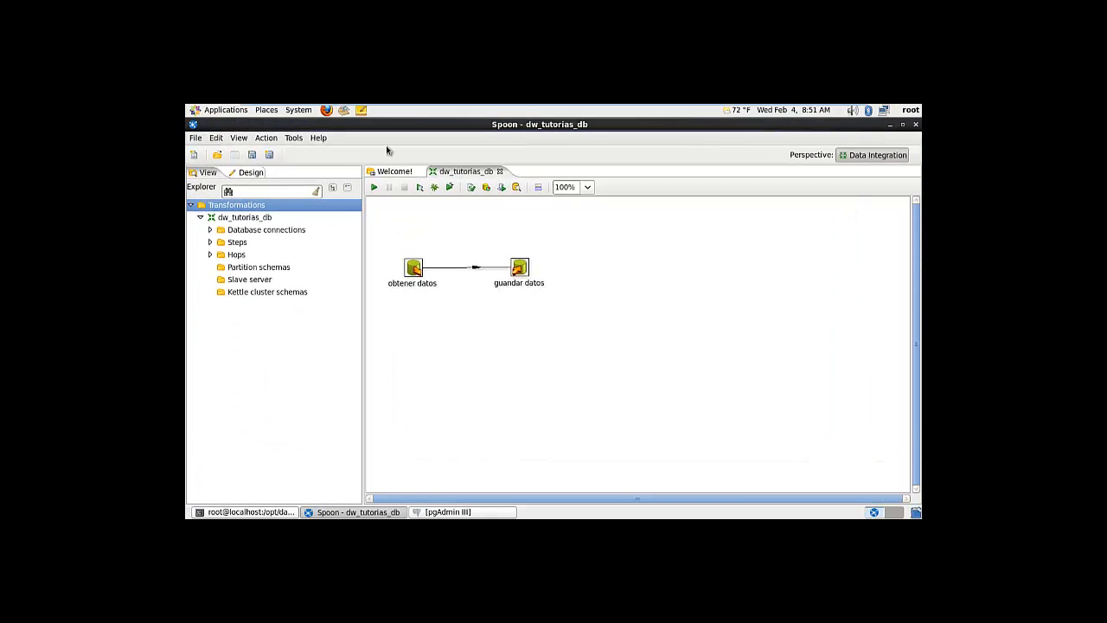
left_click(196, 139)
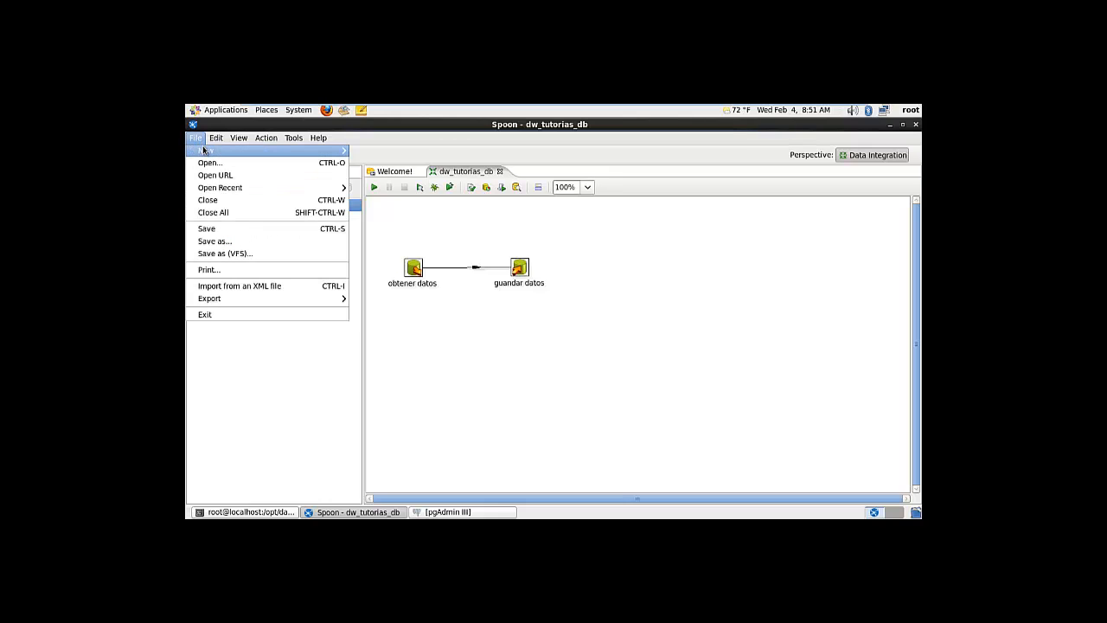
mouse_move(208, 151)
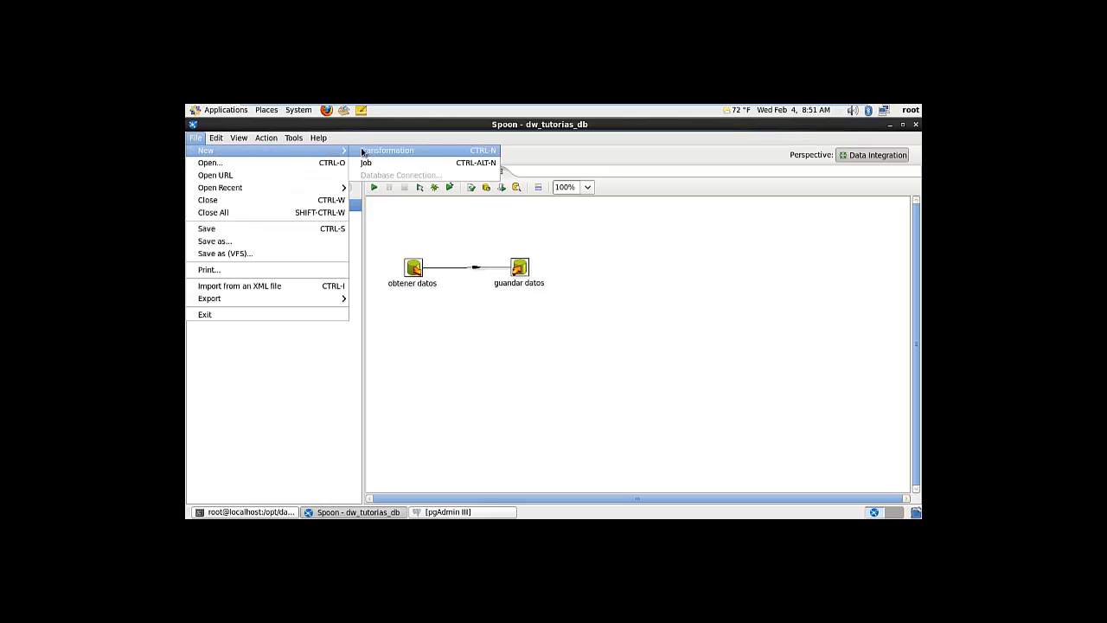
left_click(364, 151)
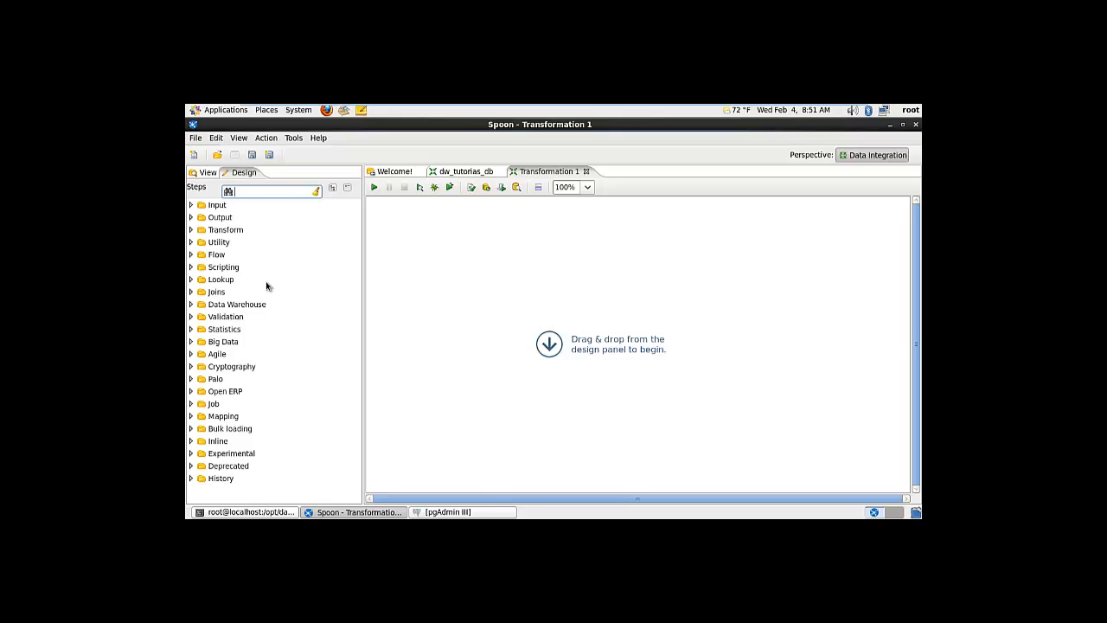
Start a new database connection from the transformation's Database connections tree node
left_click(209, 173)
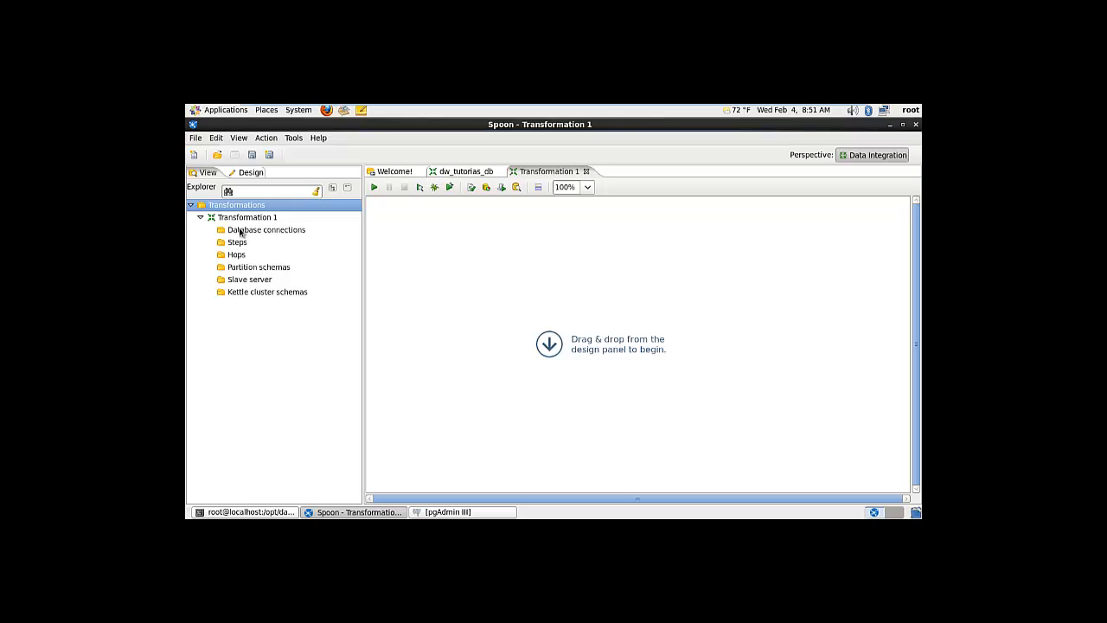
left_click(242, 230)
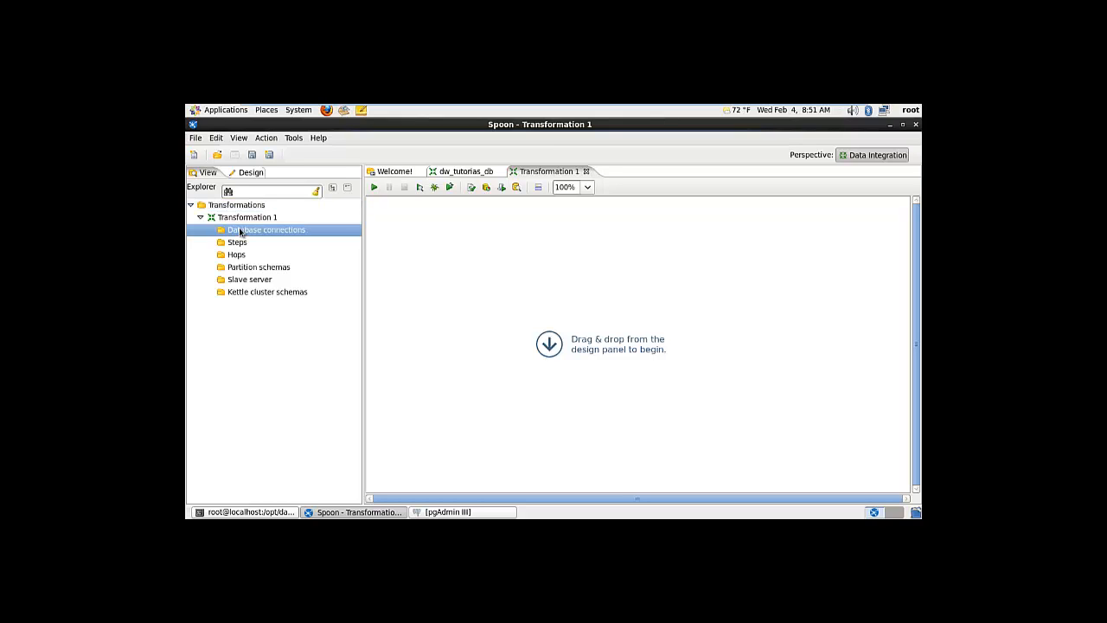
right_click(242, 231)
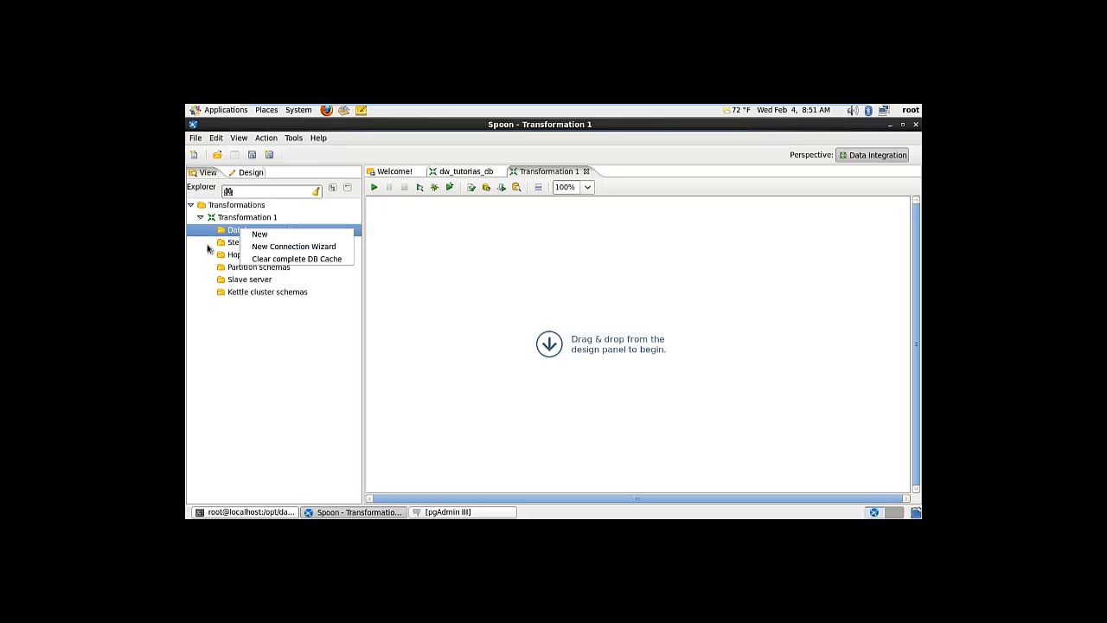
left_click(209, 247)
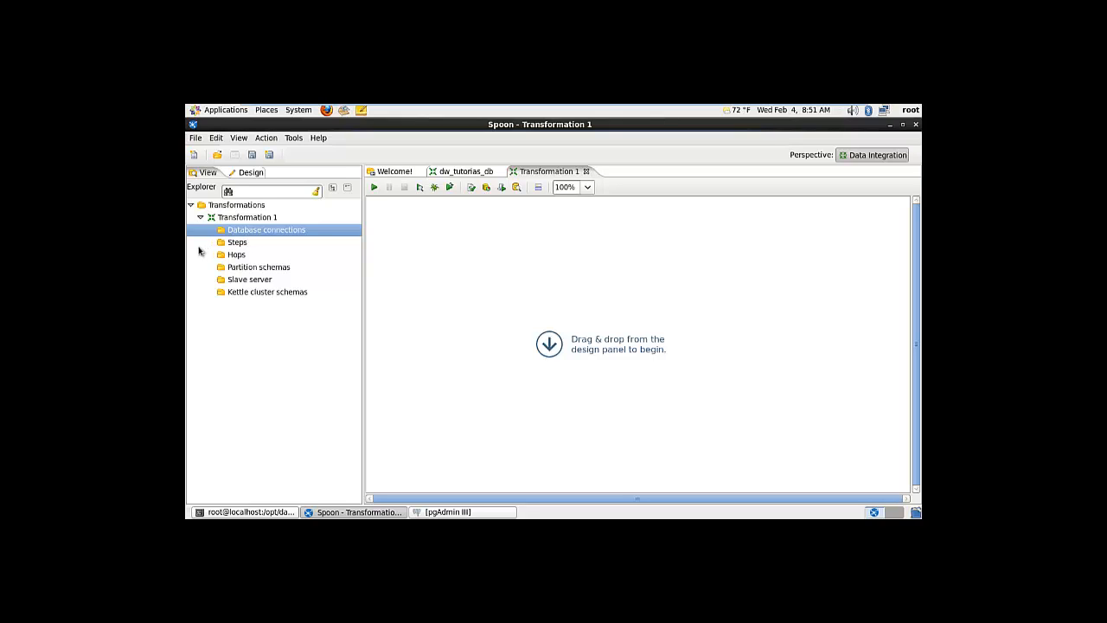
right_click(241, 234)
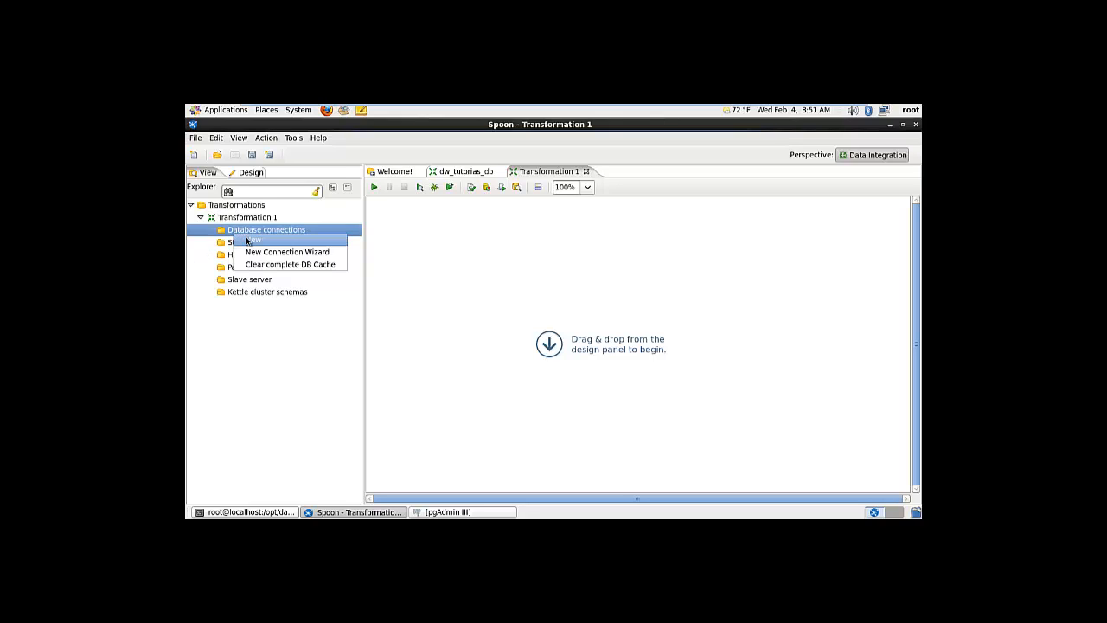
left_click(337, 240)
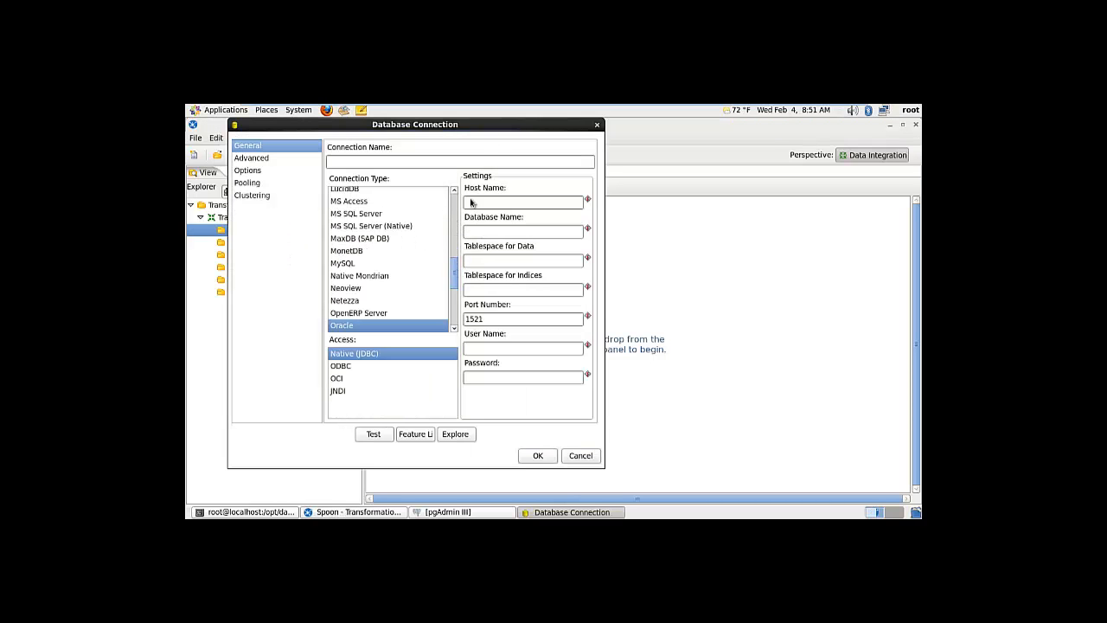
left_click_drag(490, 124, 622, 138)
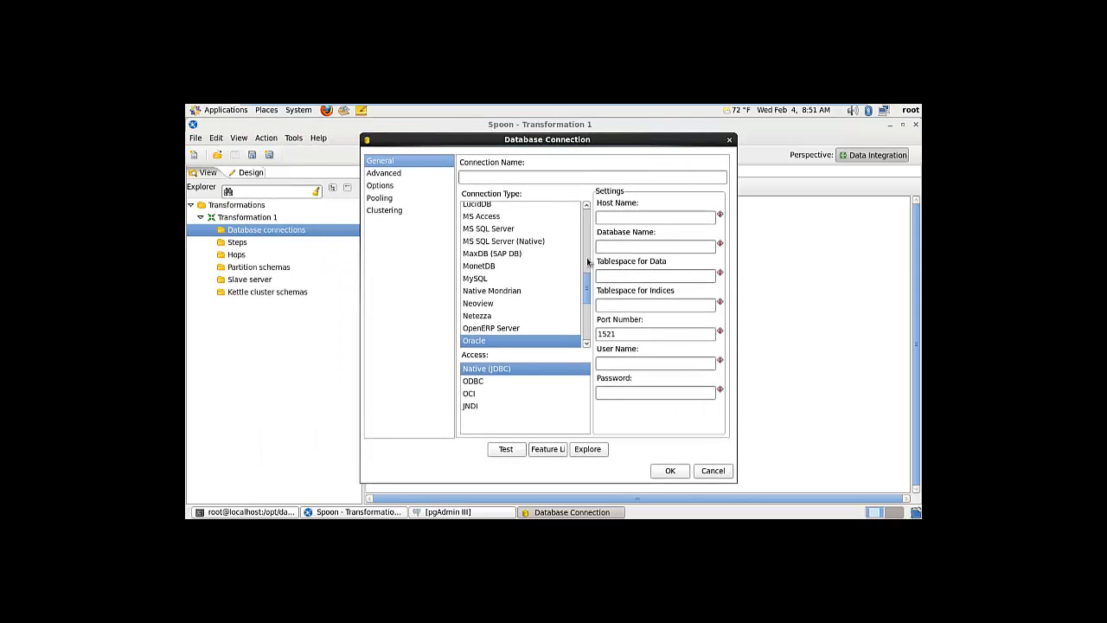
mouse_move(586, 285)
left_mouse_down()
mouse_move(587, 326)
mouse_move(587, 286)
mouse_move(587, 302)
left_mouse_up()
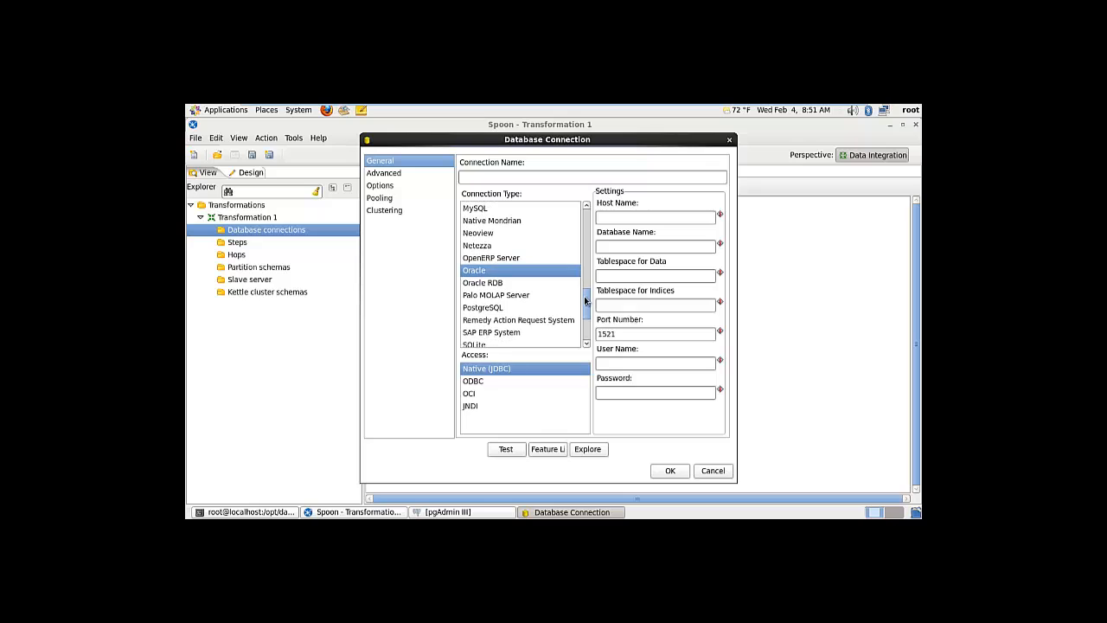
Make the connection PostgreSQL, named origen, with host localhost
left_click(501, 310)
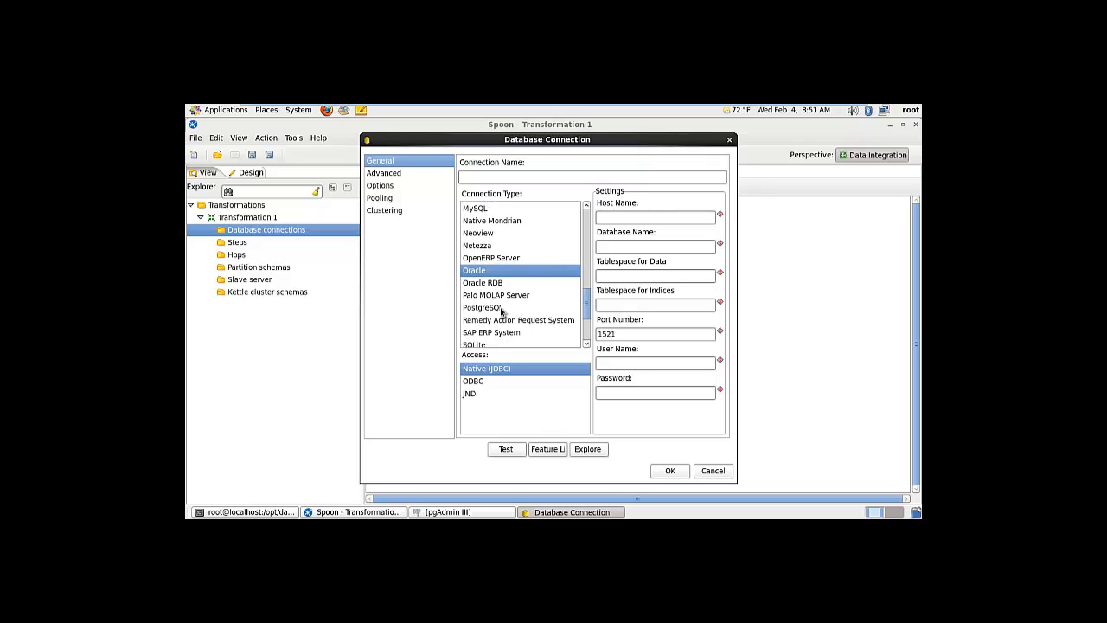
left_click(468, 177)
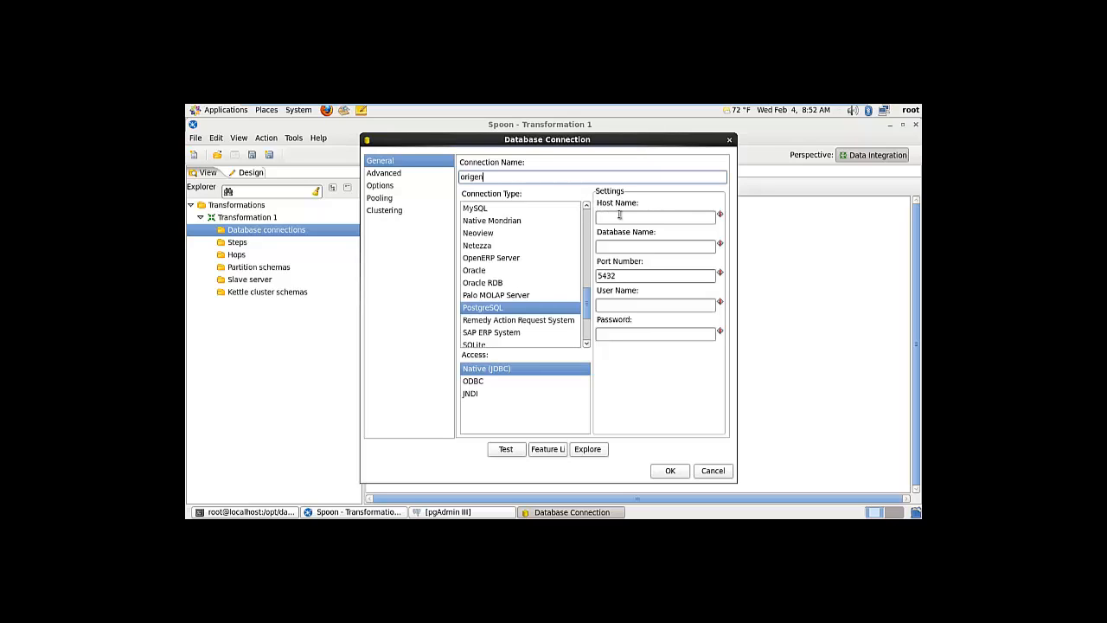
left_click(620, 216)
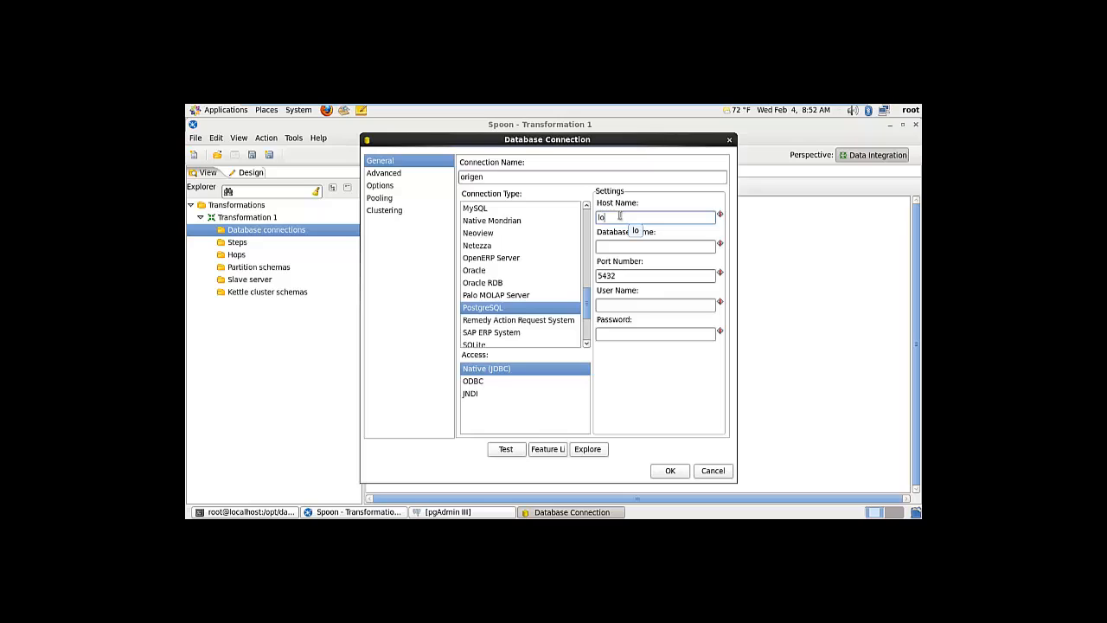
type("localhost")
left_click(615, 248)
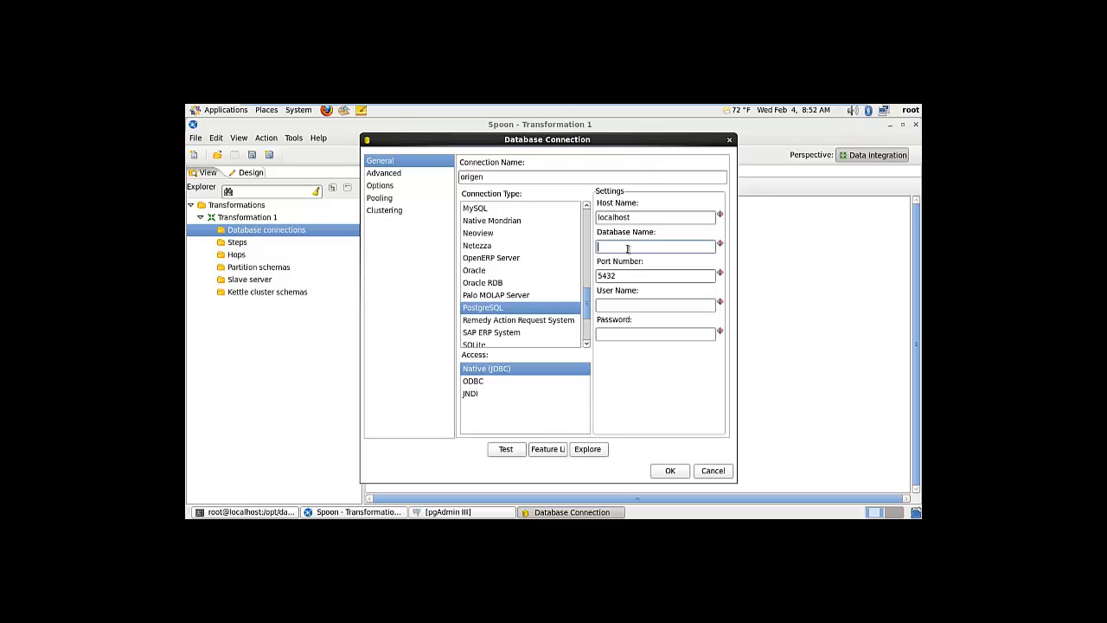
Check tutorias_db's properties in pgAdmin, then minimize it to return to the origen connection form
left_click(468, 513)
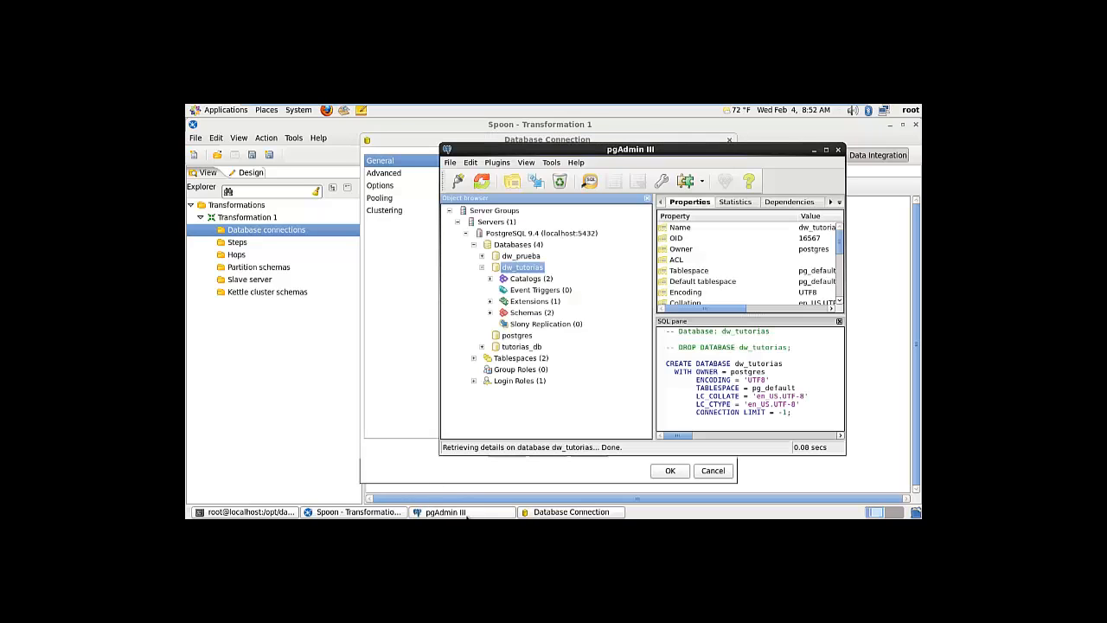
left_click(482, 267)
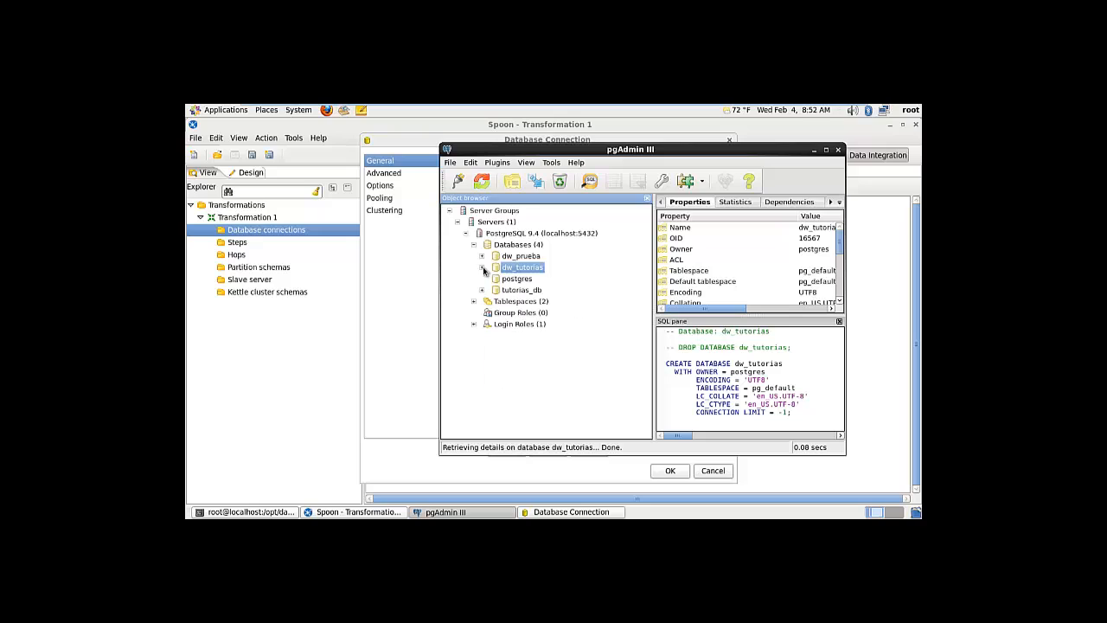
left_click(533, 292)
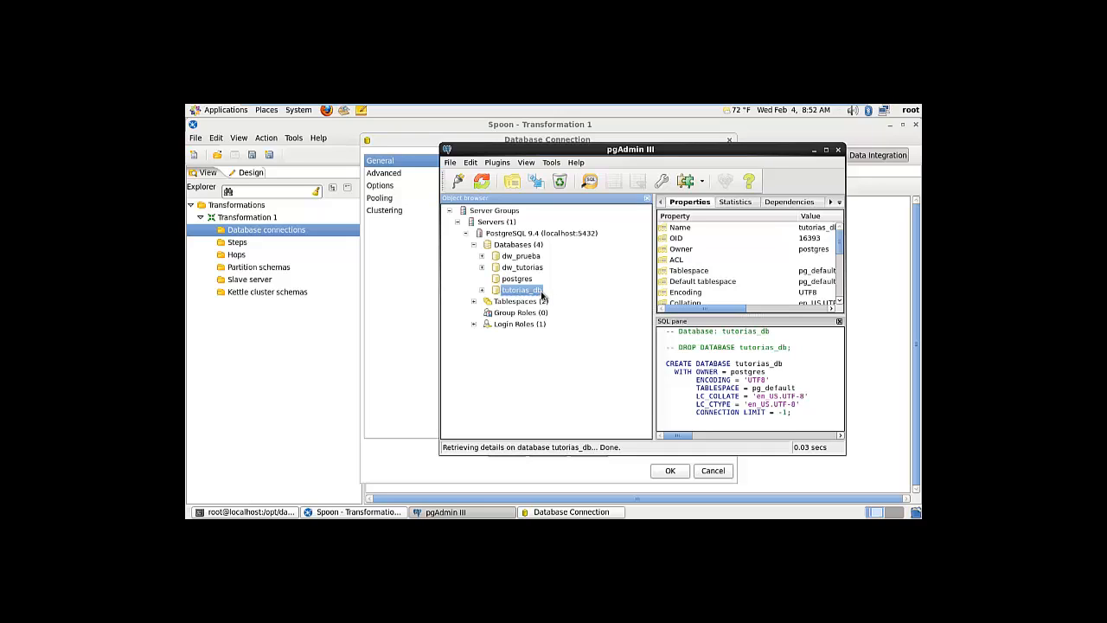
right_click(529, 291)
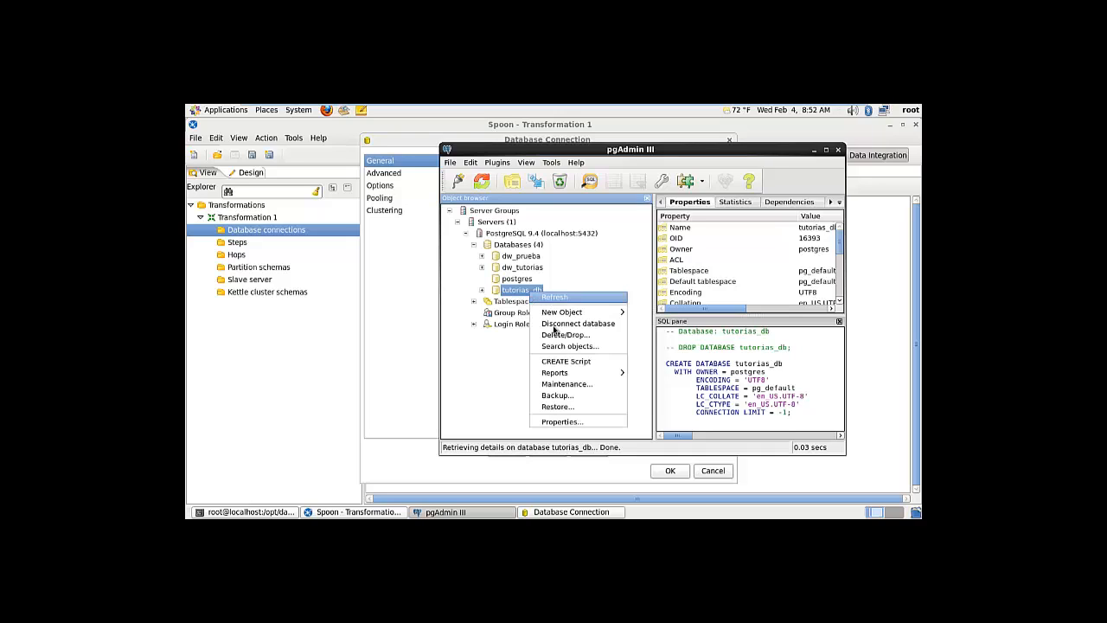
left_click(591, 421)
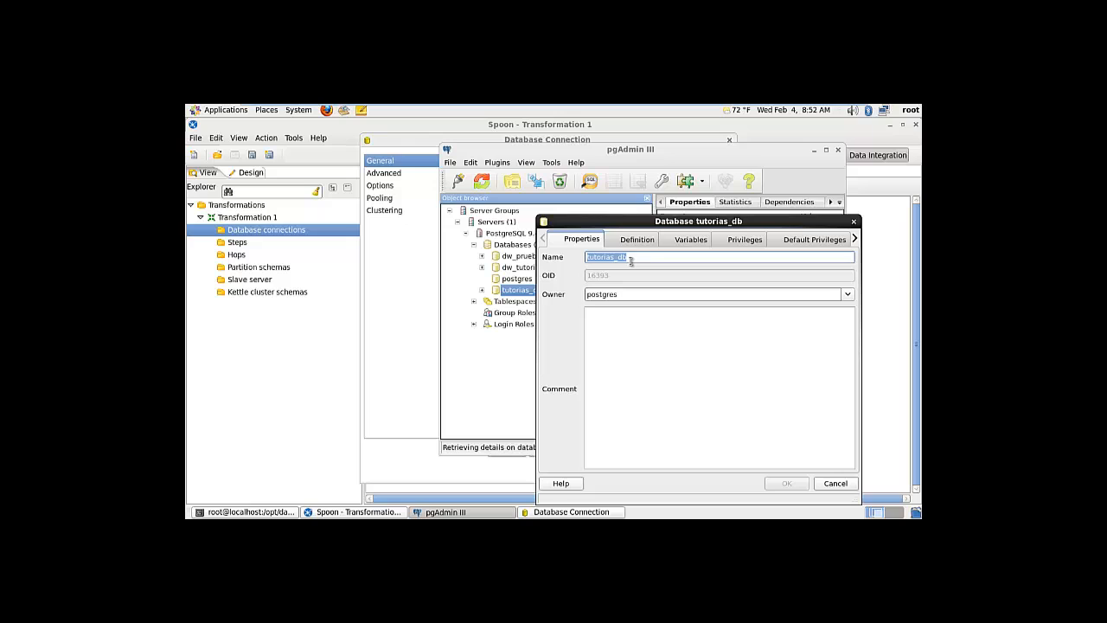
left_click(853, 222)
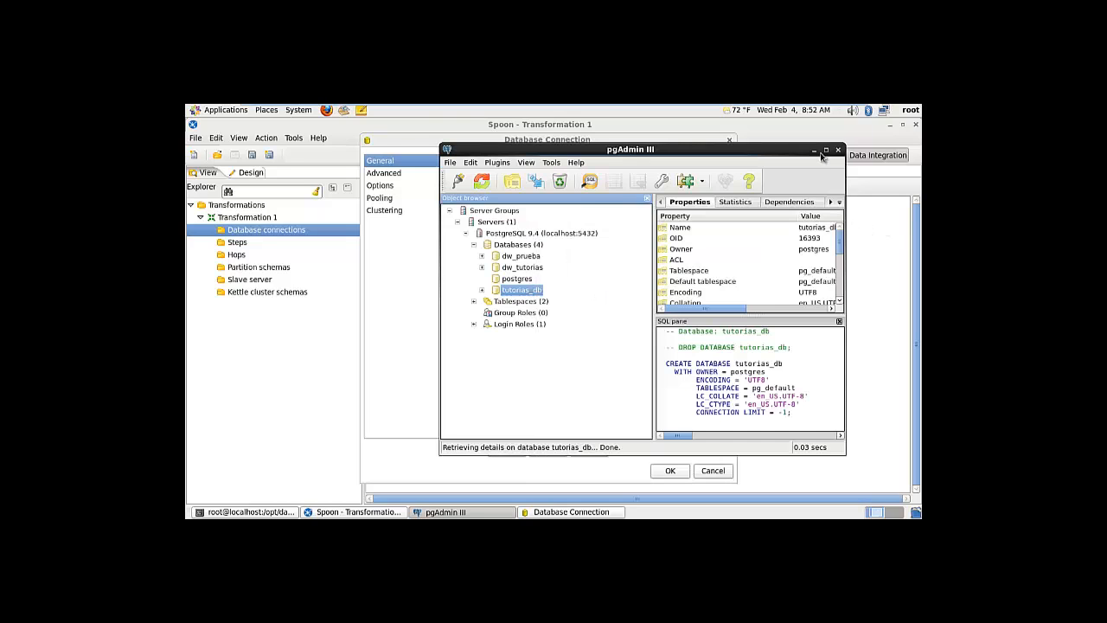
left_click(815, 150)
left_click(615, 247)
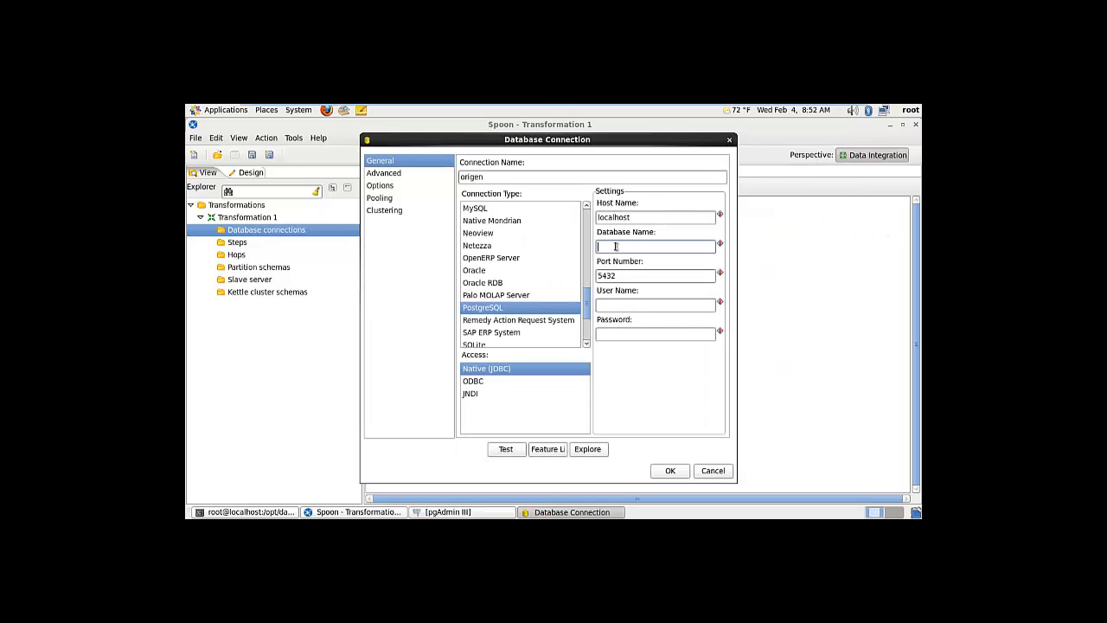
Paste tutorias_db as the database name and enter postgres as the user name
type("tutorias_db")
left_click_drag(577, 146, 402, 131)
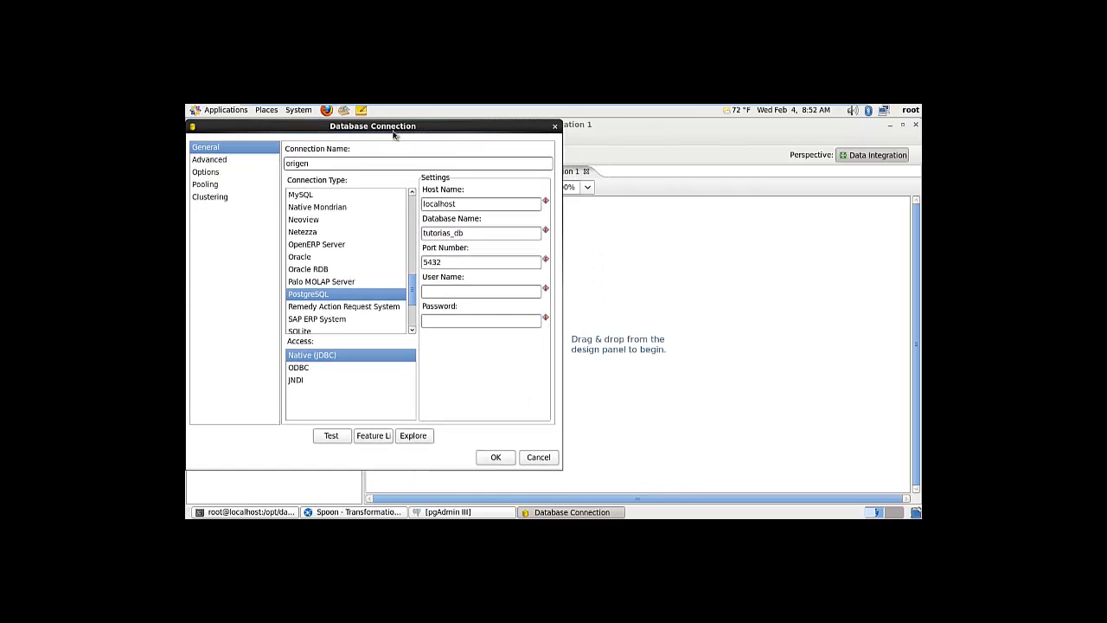
left_click(448, 512)
left_click_drag(599, 150, 729, 130)
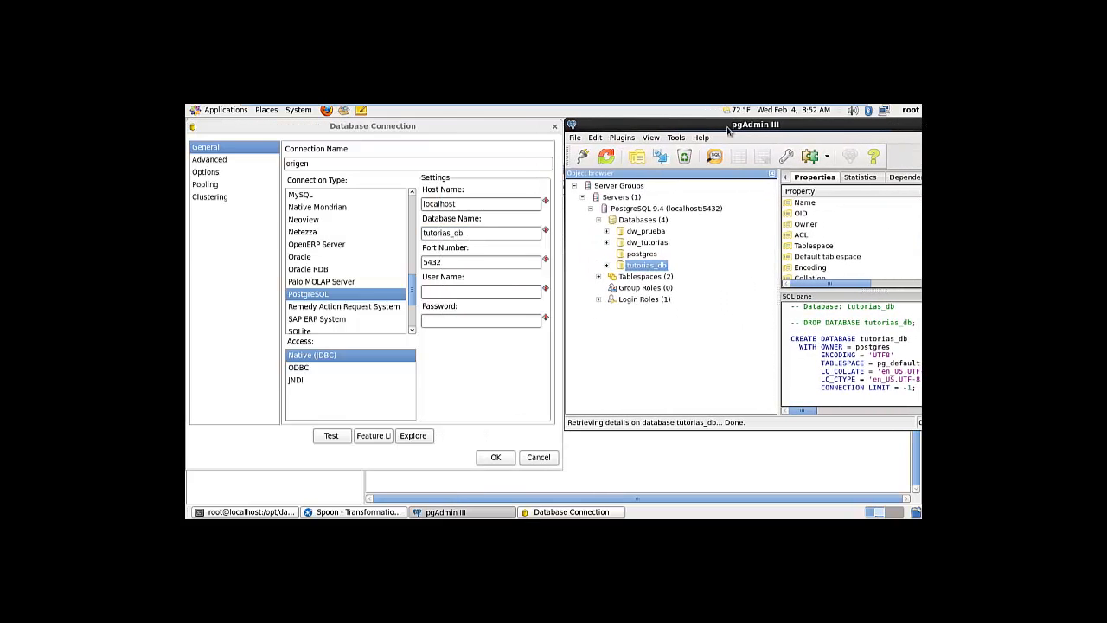
left_click(719, 211)
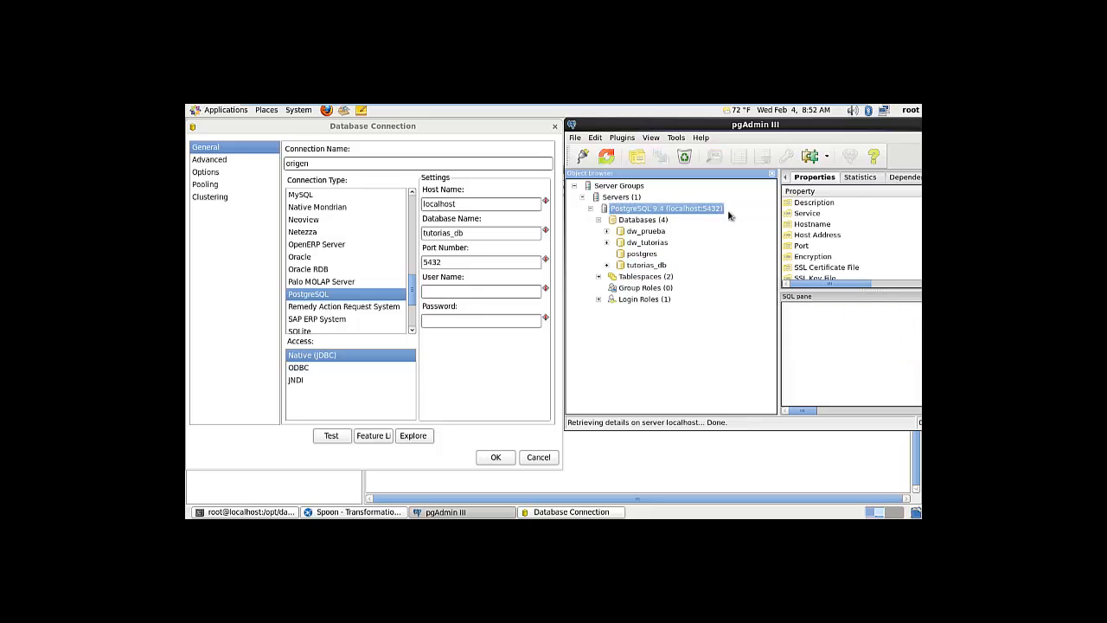
left_click(466, 291)
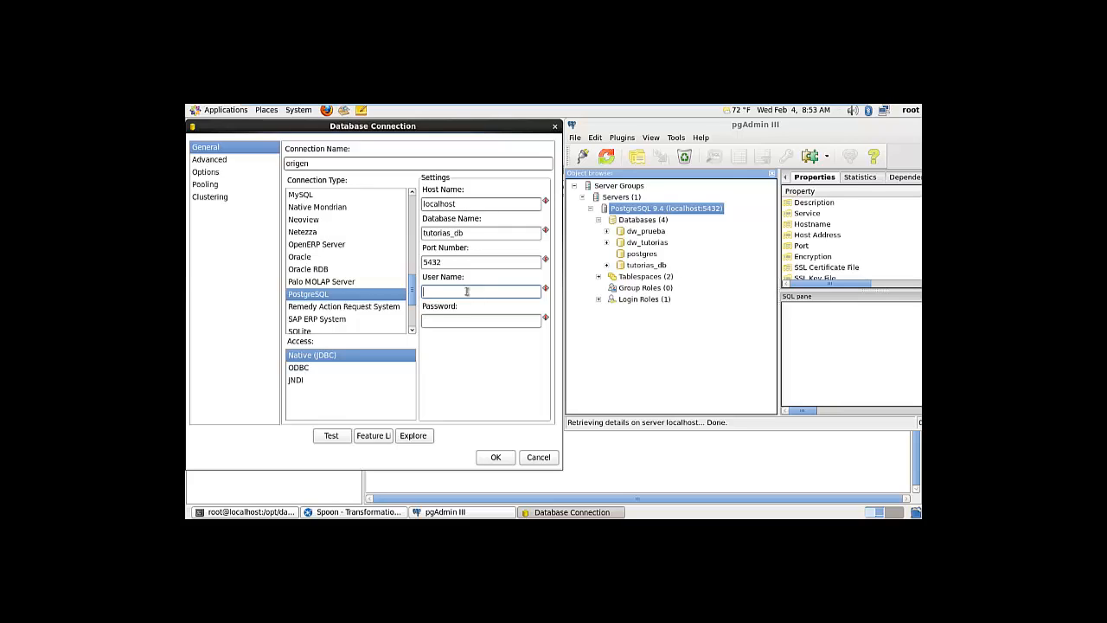
type("postgres")
Enter the password, test the connection successfully, and save the origen connection
left_click(462, 322)
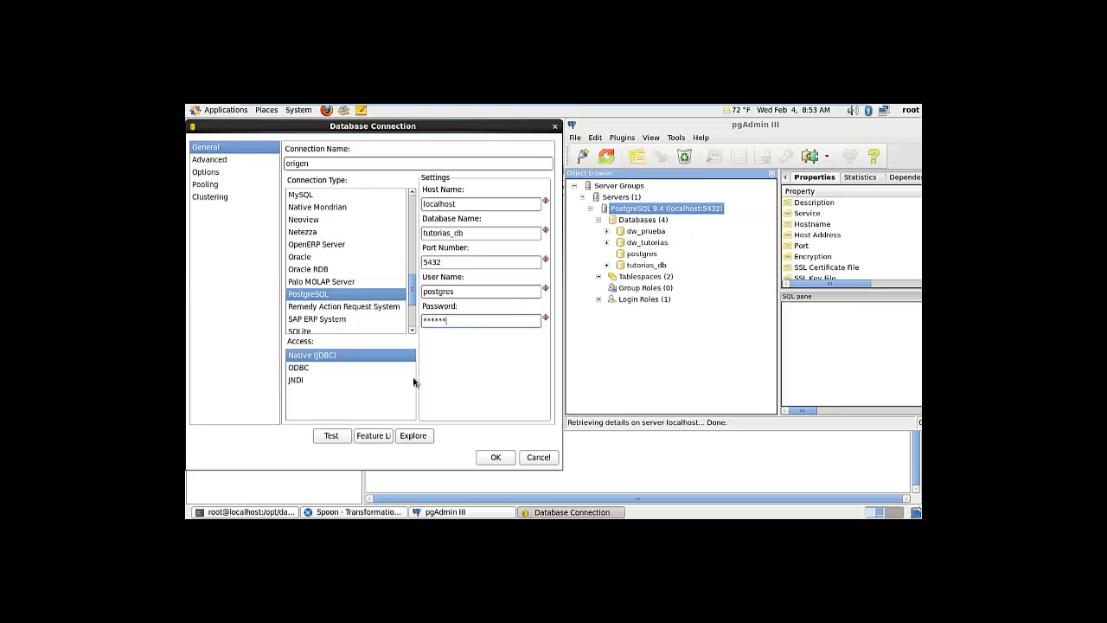
left_click(339, 439)
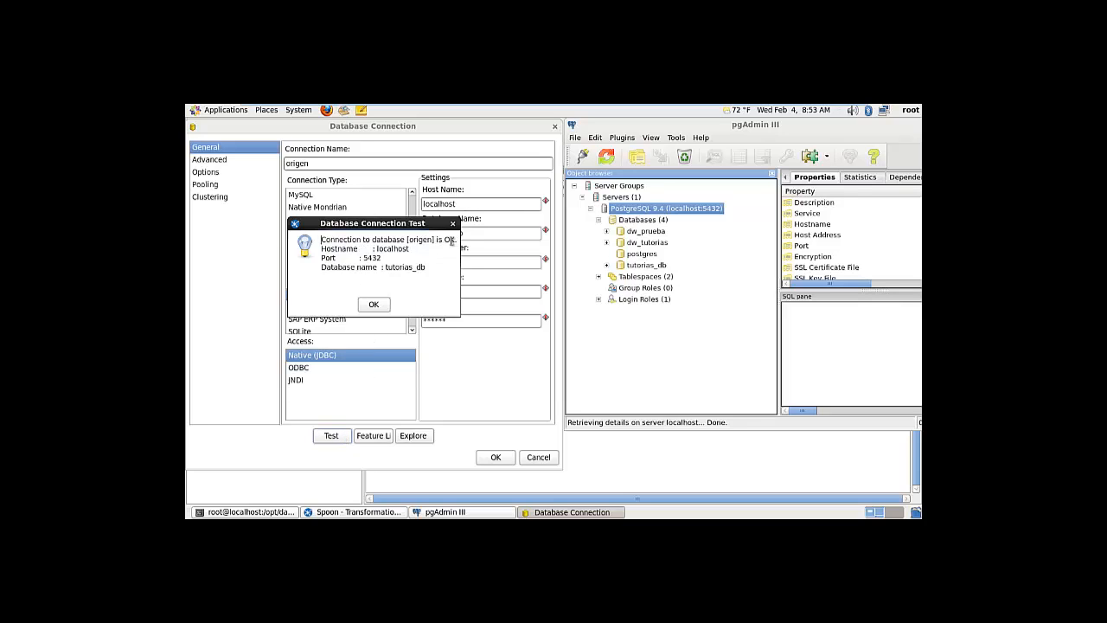
left_click(379, 308)
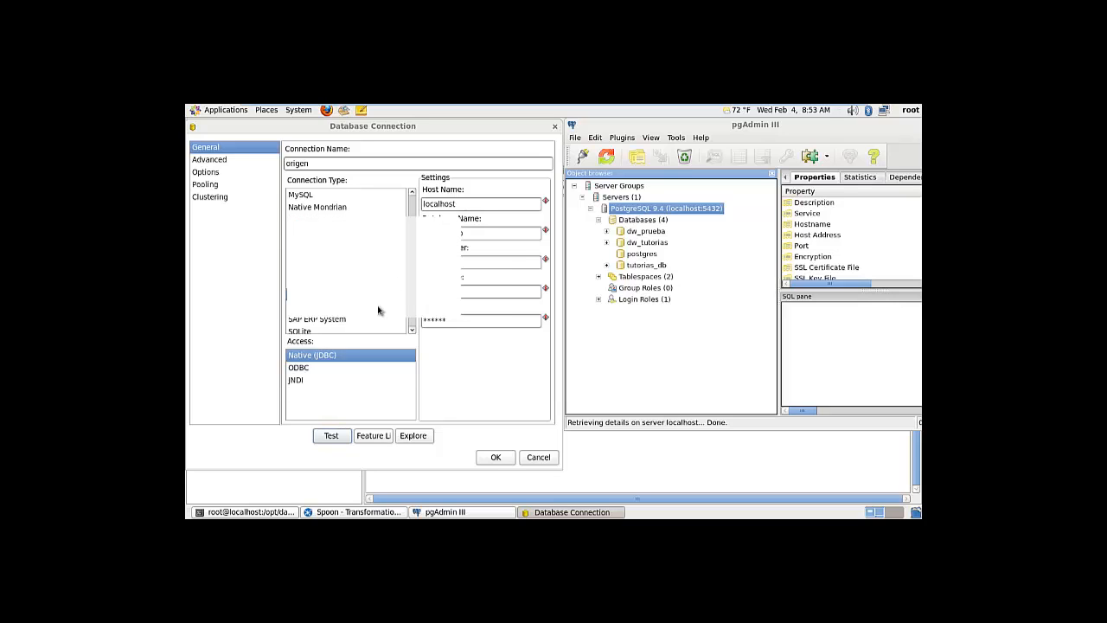
left_click(498, 458)
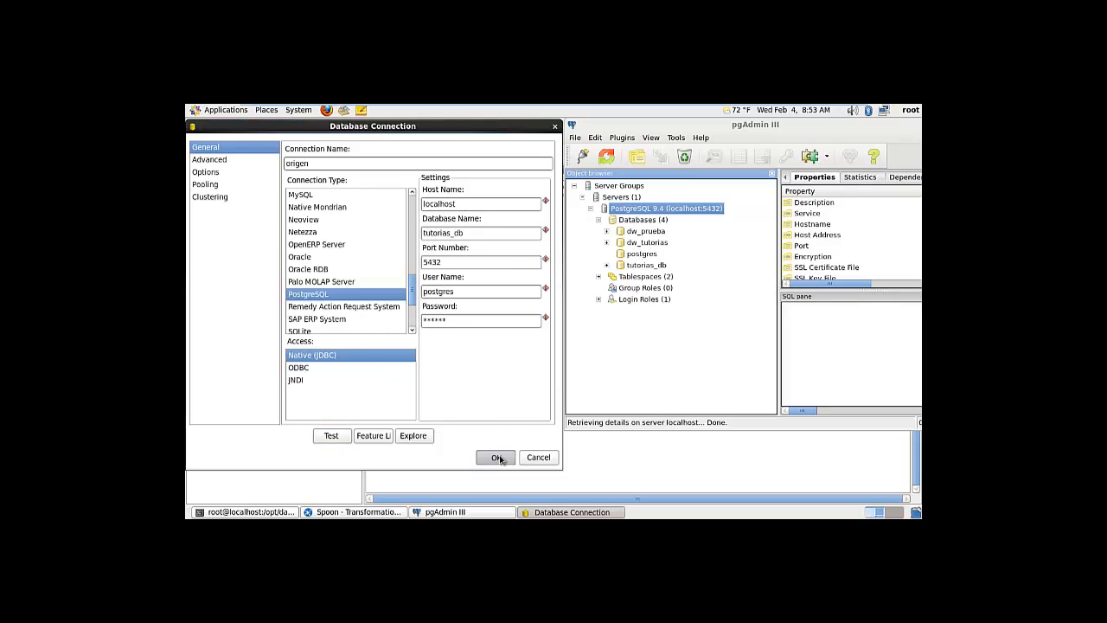
left_click(210, 230)
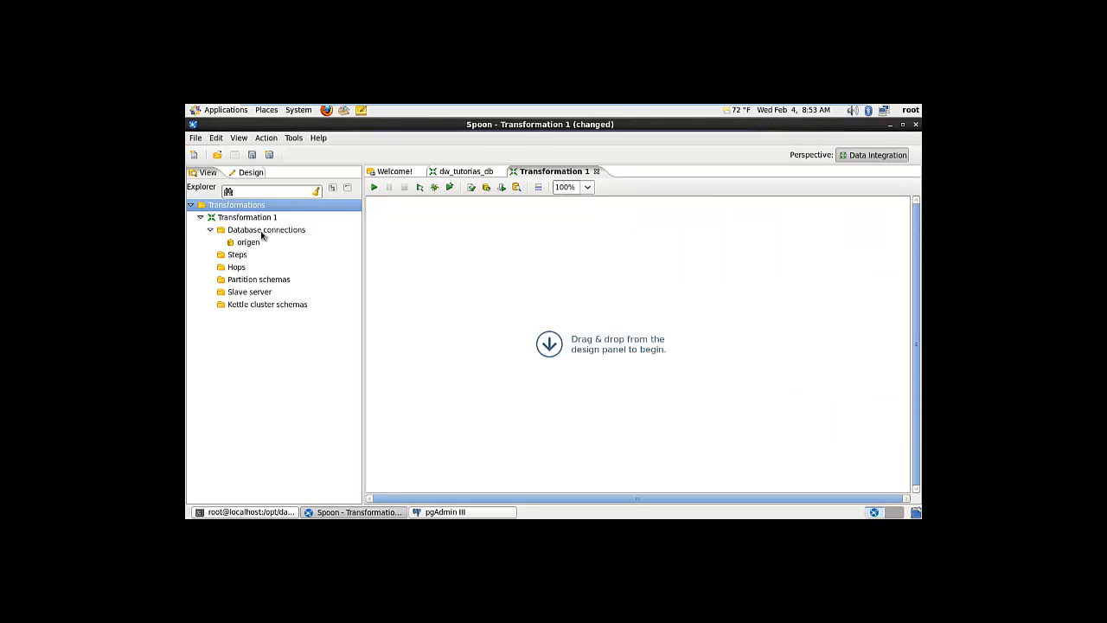
Start a new database connection with localhost as the host name
right_click(263, 230)
left_click(277, 239)
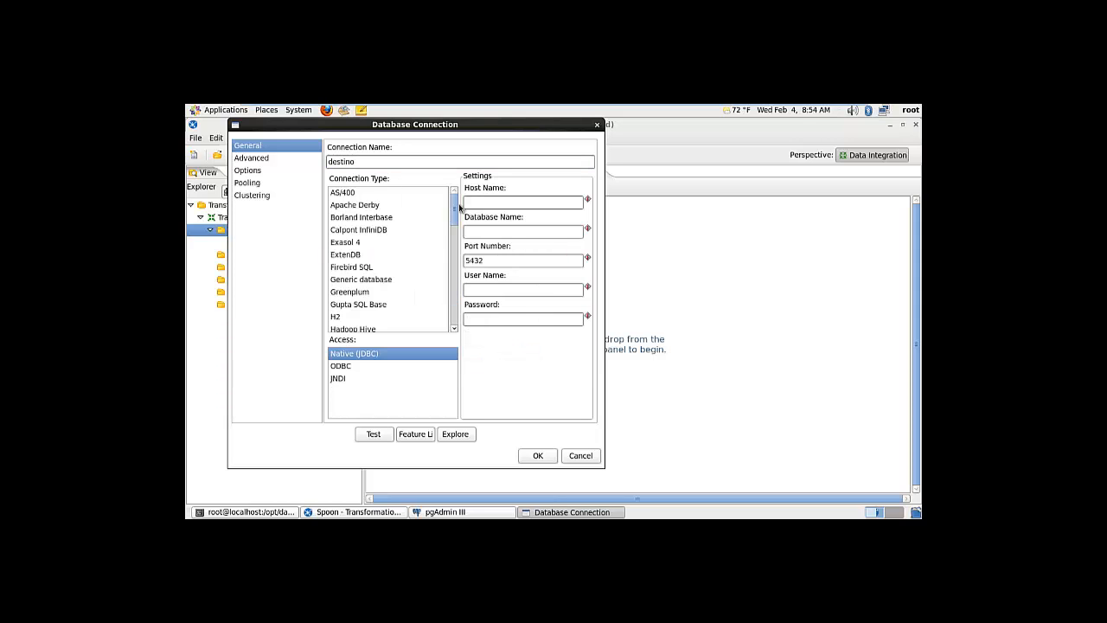
left_click_drag(457, 209, 457, 290)
left_click(496, 204)
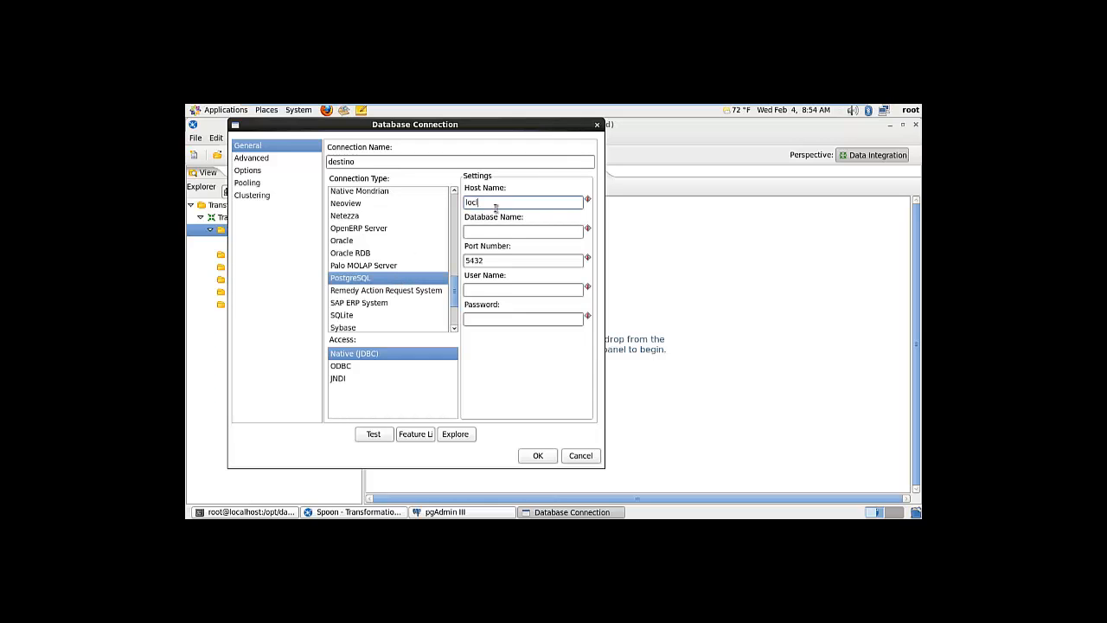
type("loclahost")
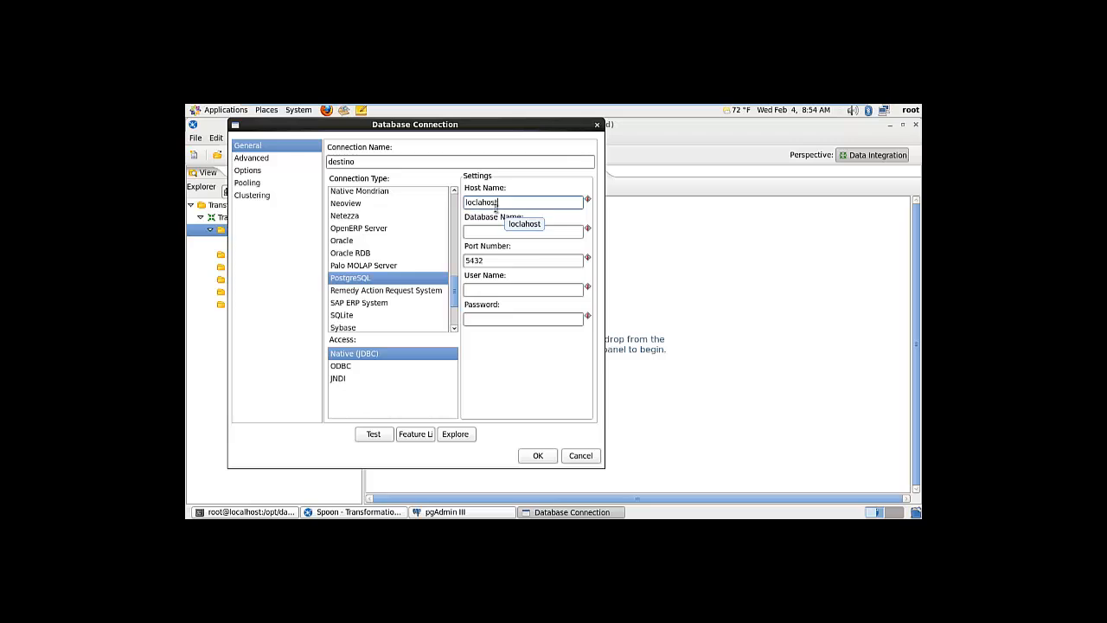
key("BackSpace")
key("BackSpace")
key("BackSpace")
key("BackSpace")
key("BackSpace")
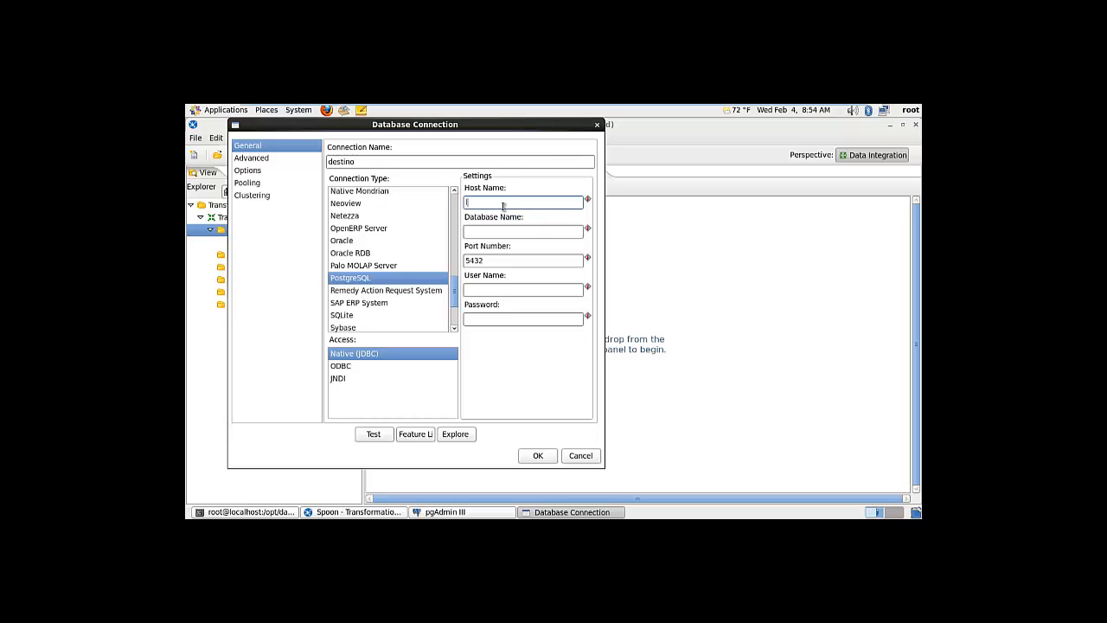
type("localhost")
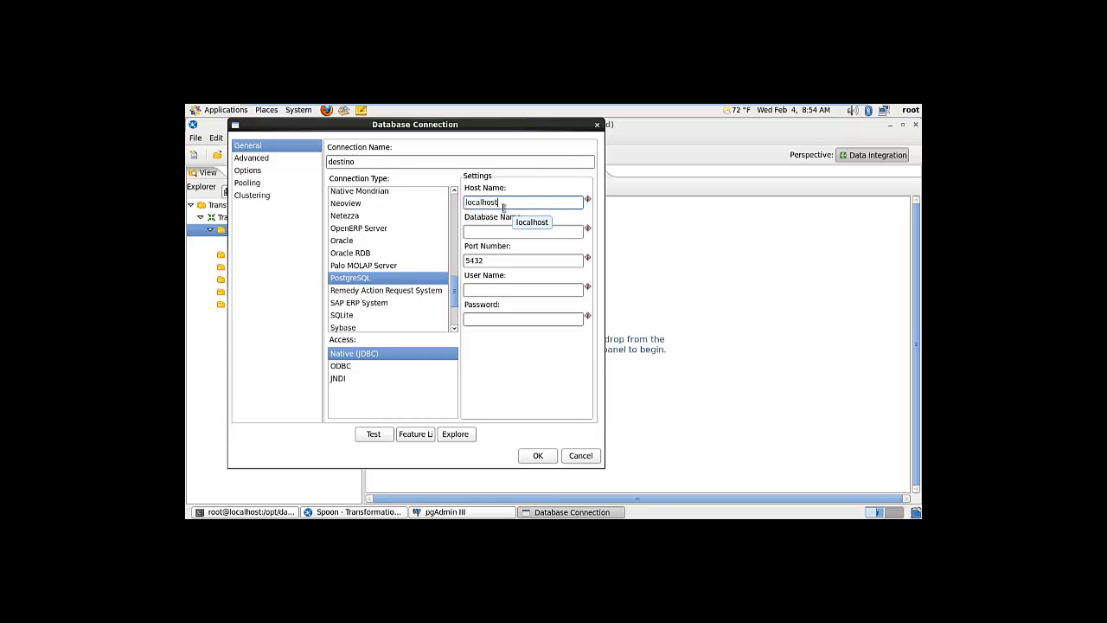
left_click(499, 232)
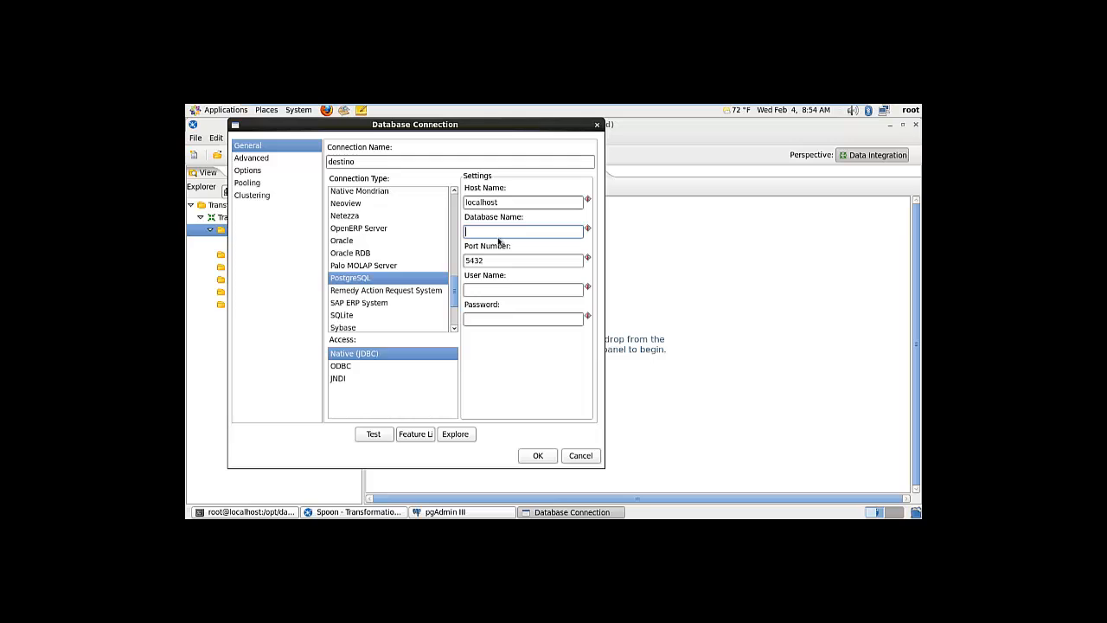
Look up dw_prueba in pgAdmin and paste it as the database name
left_click(441, 512)
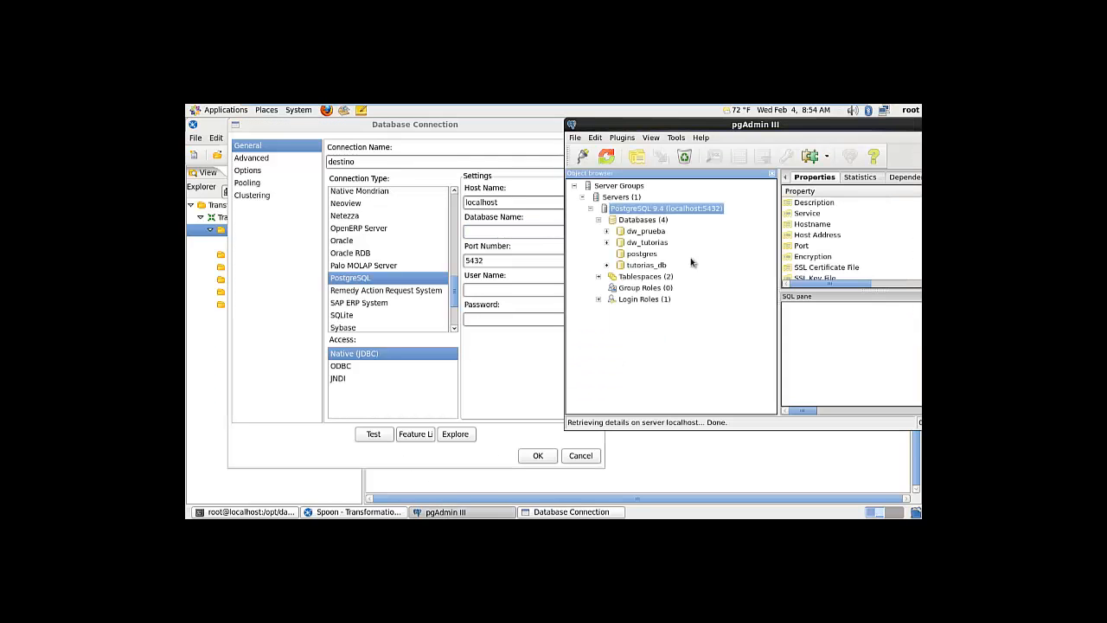
left_click(642, 232)
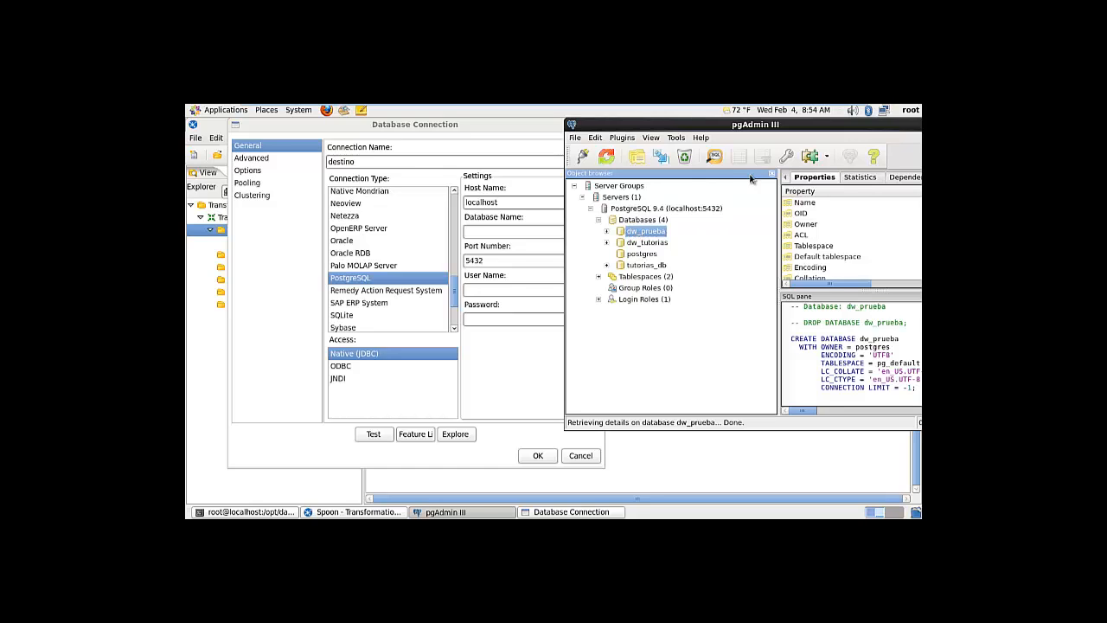
right_click(618, 233)
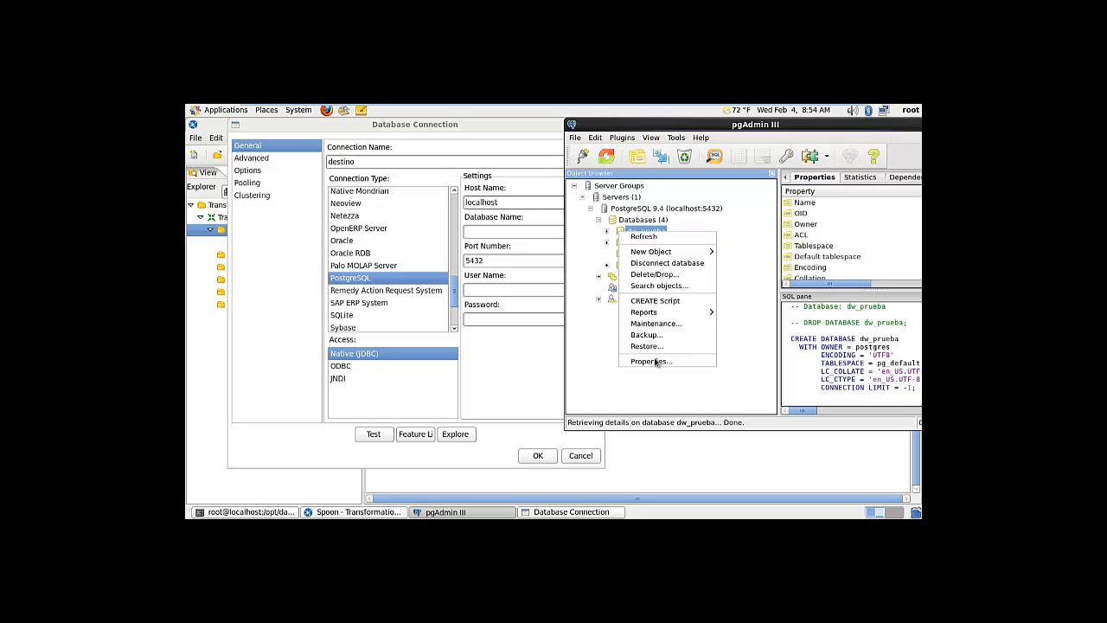
left_click(705, 363)
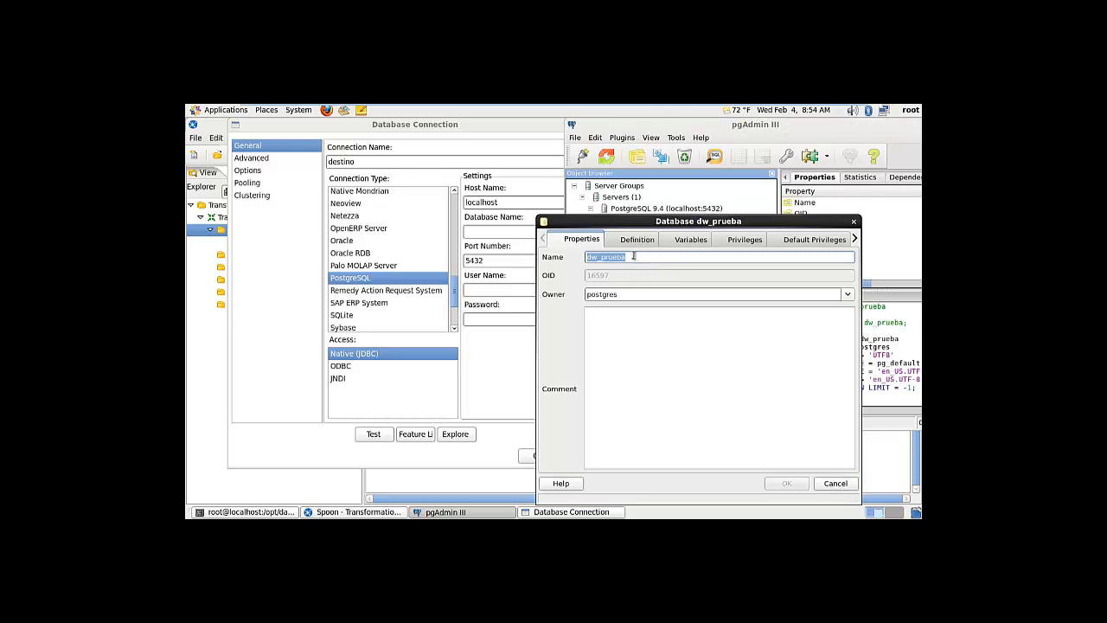
left_click(854, 221)
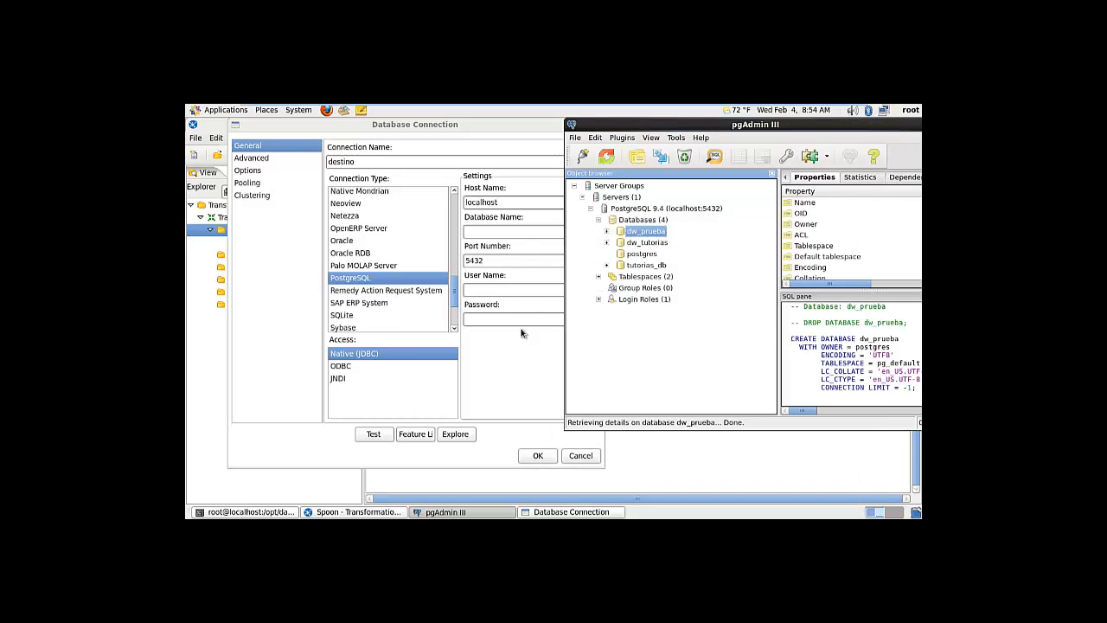
left_click(477, 231)
type("dw_prueba")
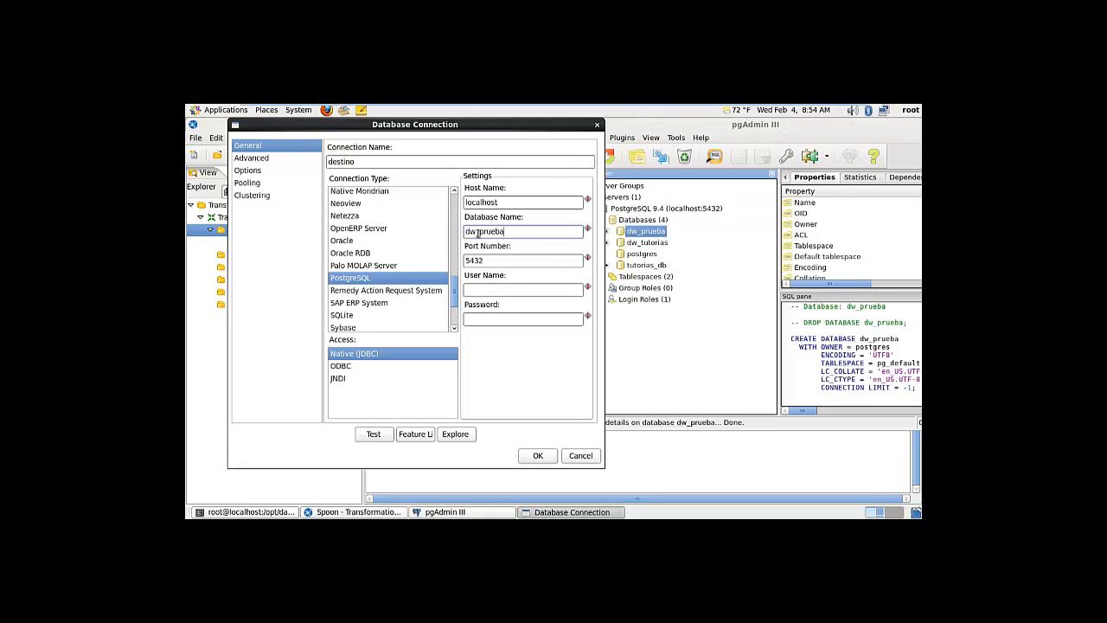
Fill in user postgres and the password, test OK, and save the destino connection
left_click(498, 291)
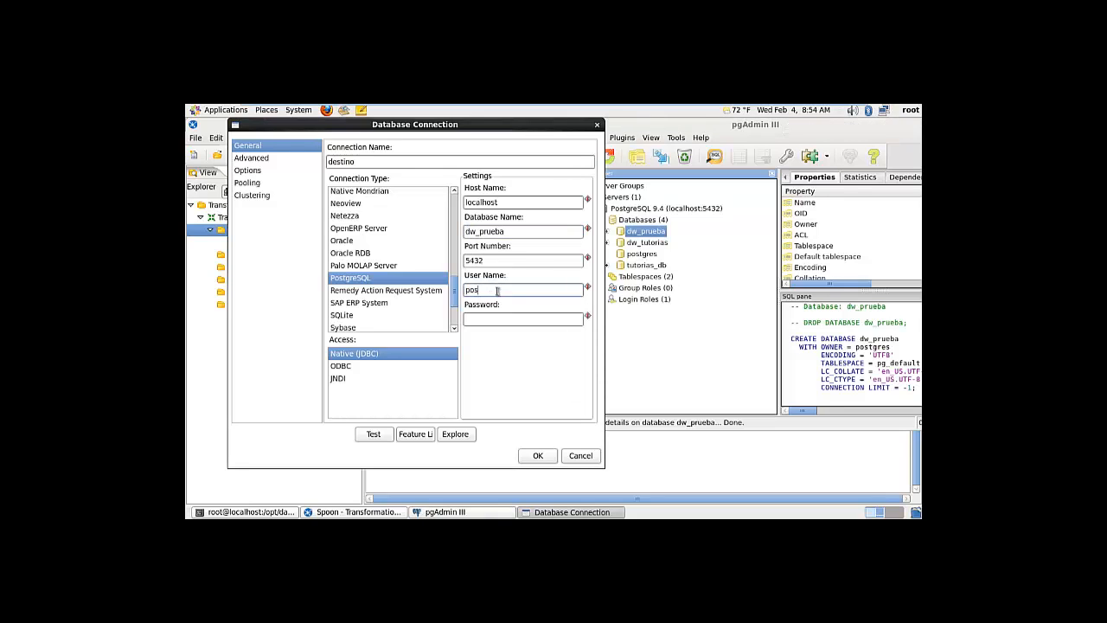
key("Tab")
left_click(374, 434)
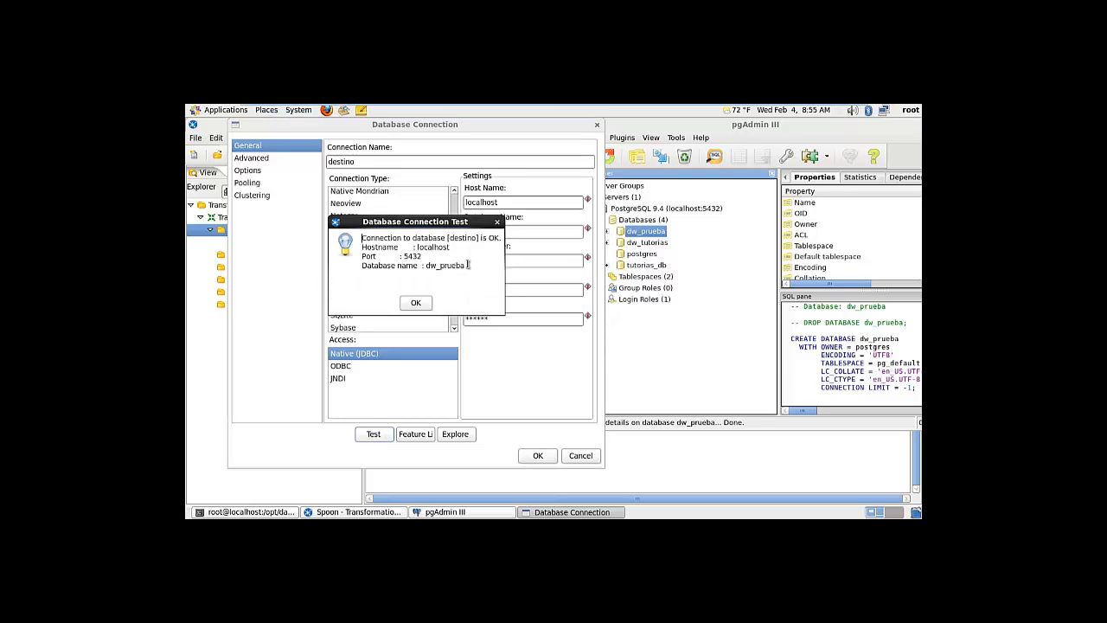
left_click(415, 305)
left_click(538, 456)
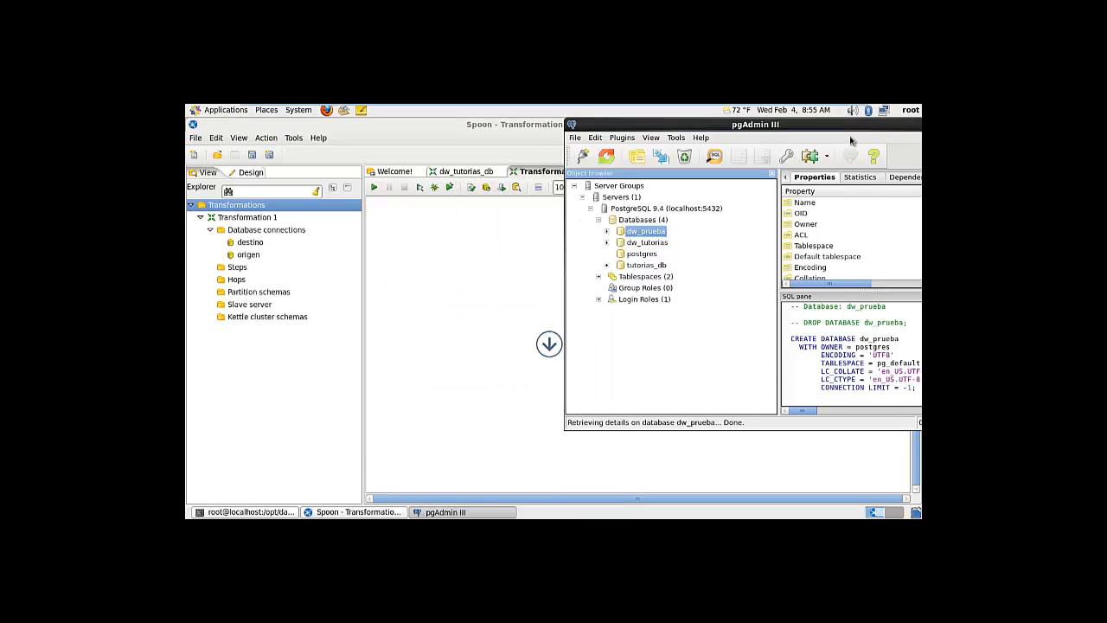
Minimize pgAdmin and place a Table input step on the canvas
left_click_drag(856, 130, 704, 159)
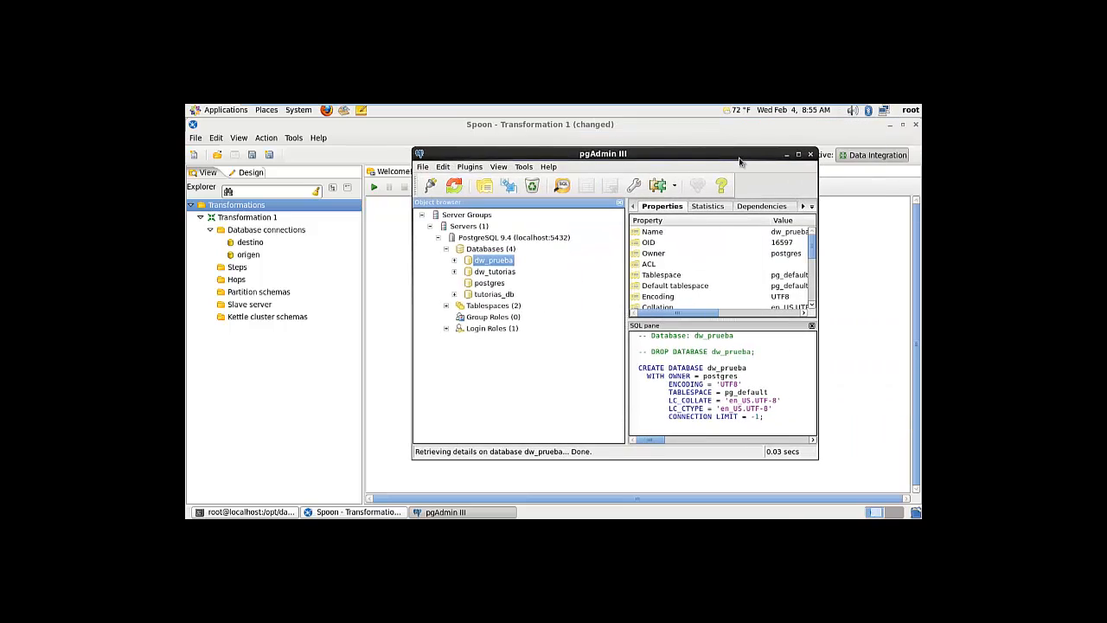
left_click(786, 155)
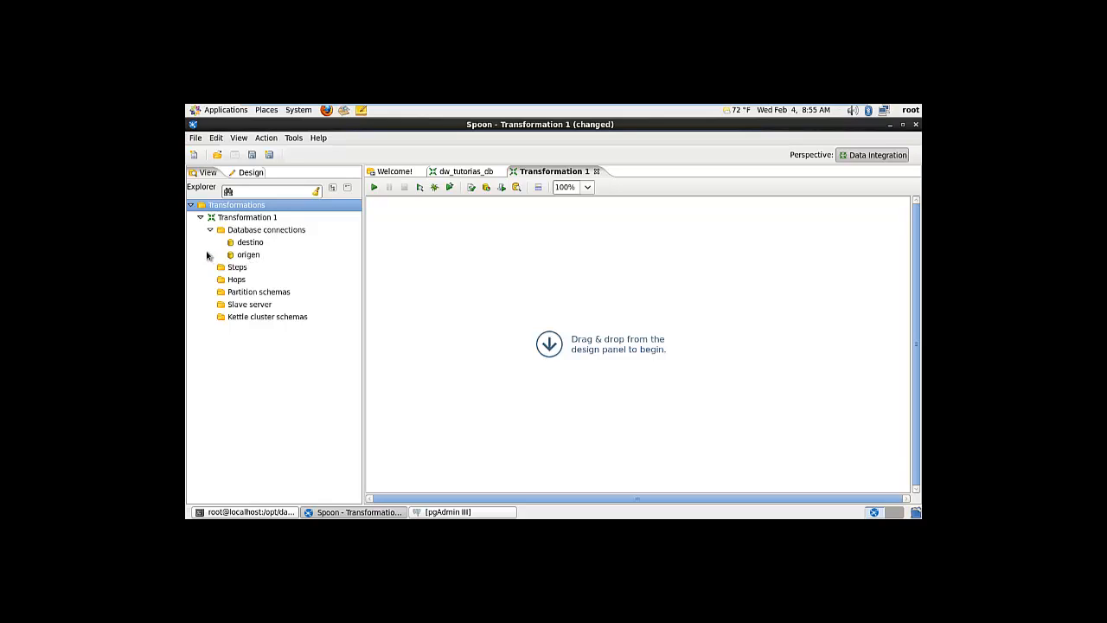
left_click(249, 173)
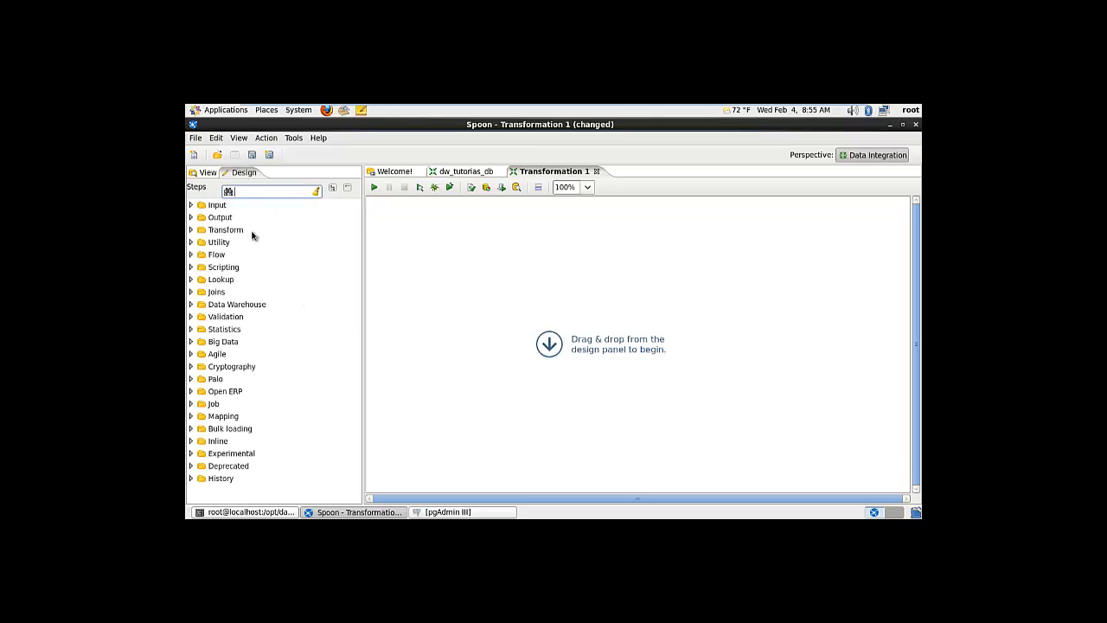
left_click(191, 205)
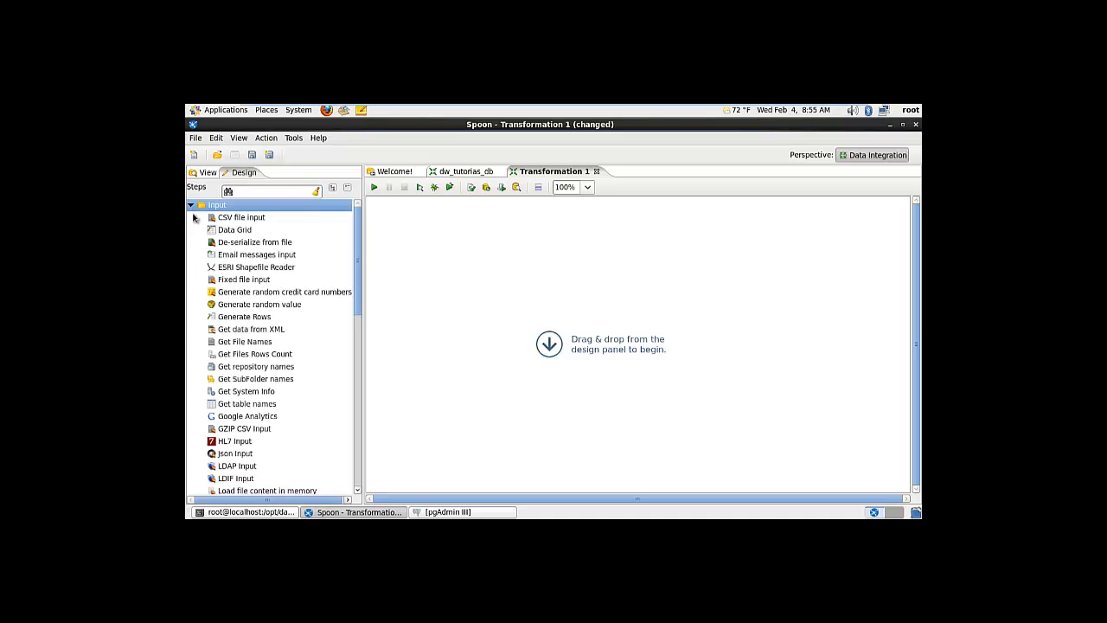
left_click_drag(356, 262, 355, 326)
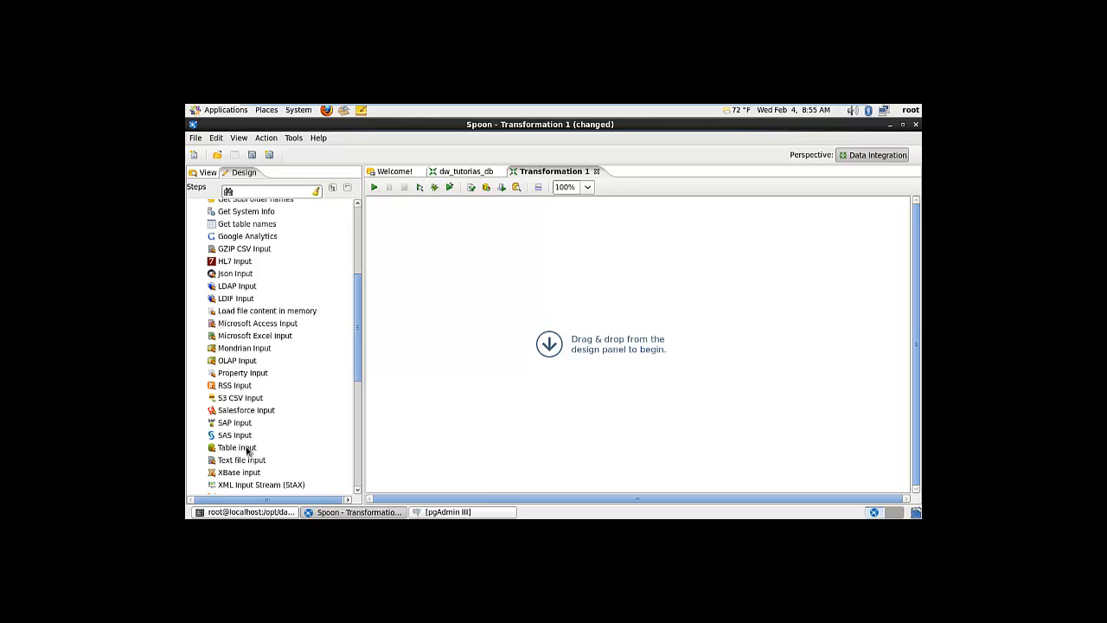
left_click_drag(250, 450, 463, 291)
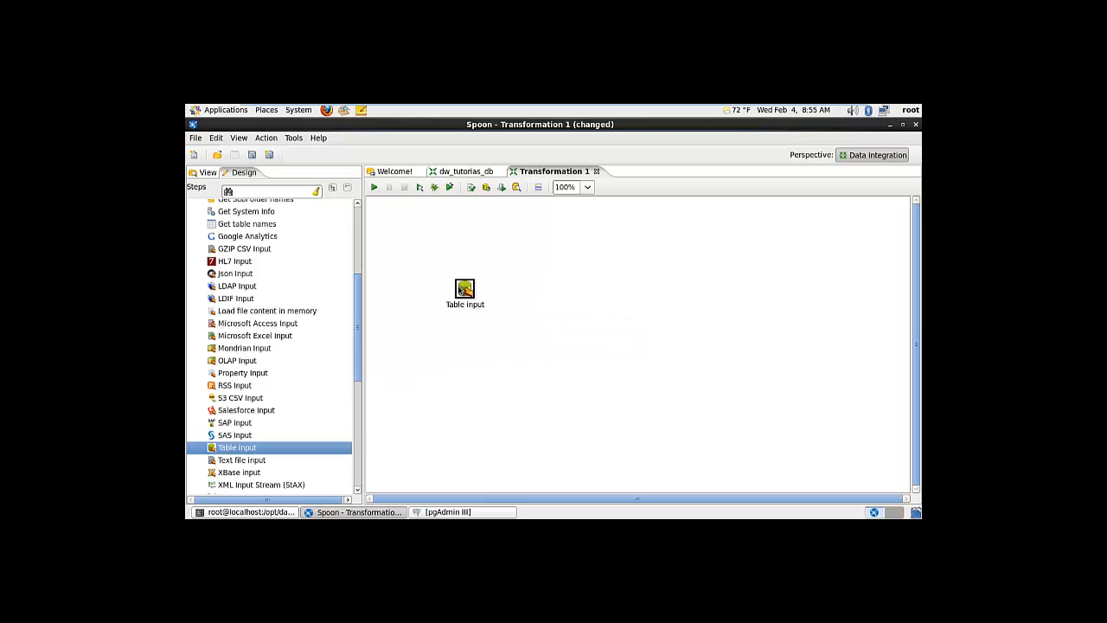
Place a Table output step to the right of Table input
left_click_drag(359, 304, 358, 231)
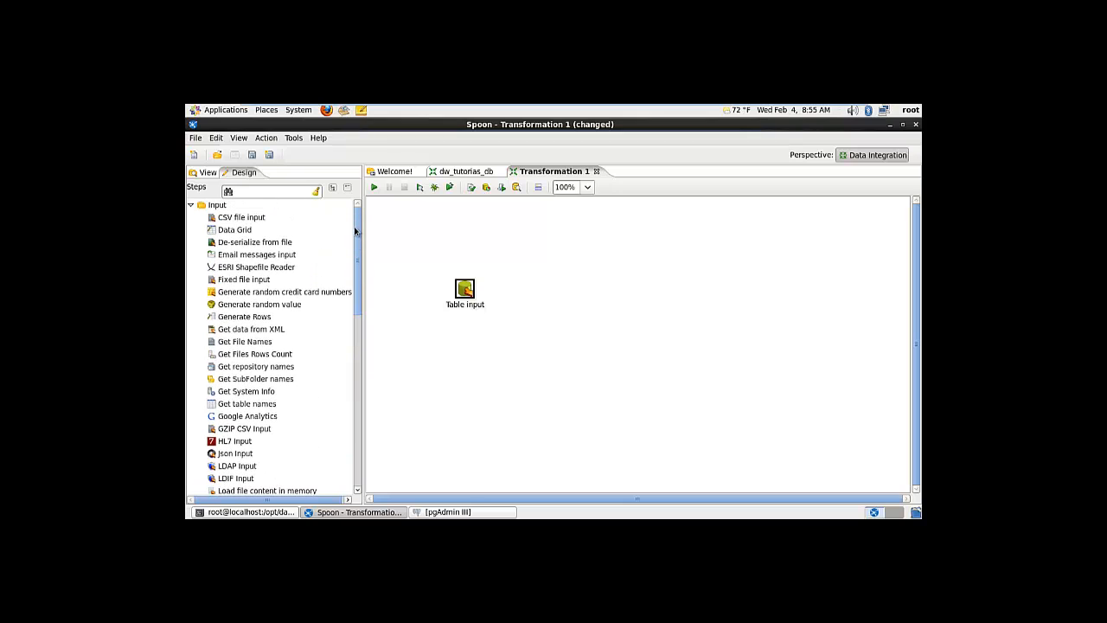
left_click(191, 205)
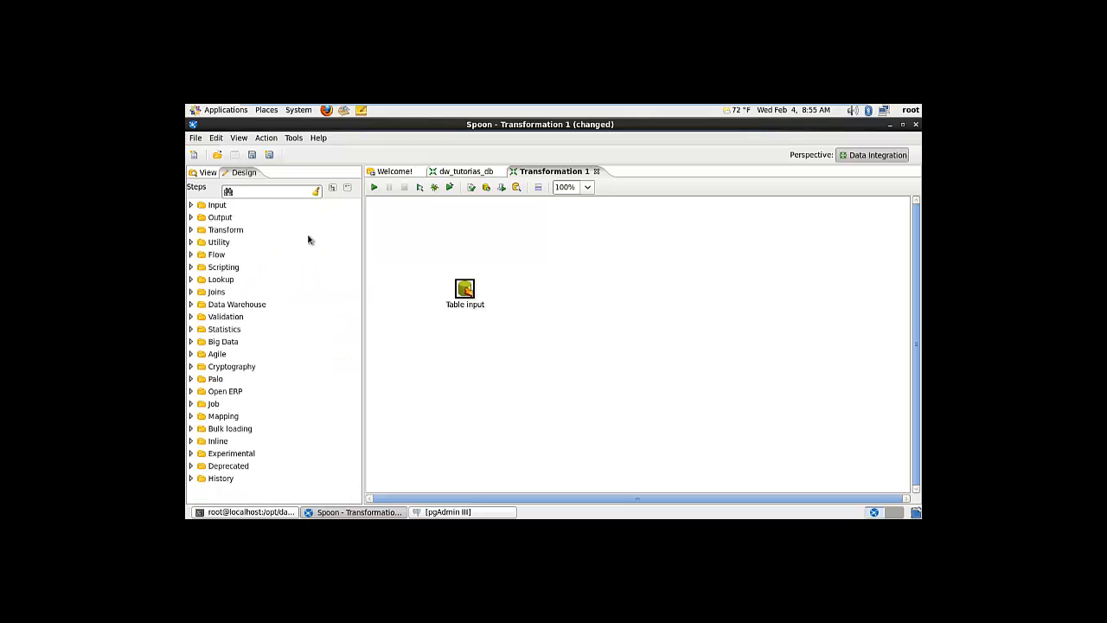
left_click(191, 218)
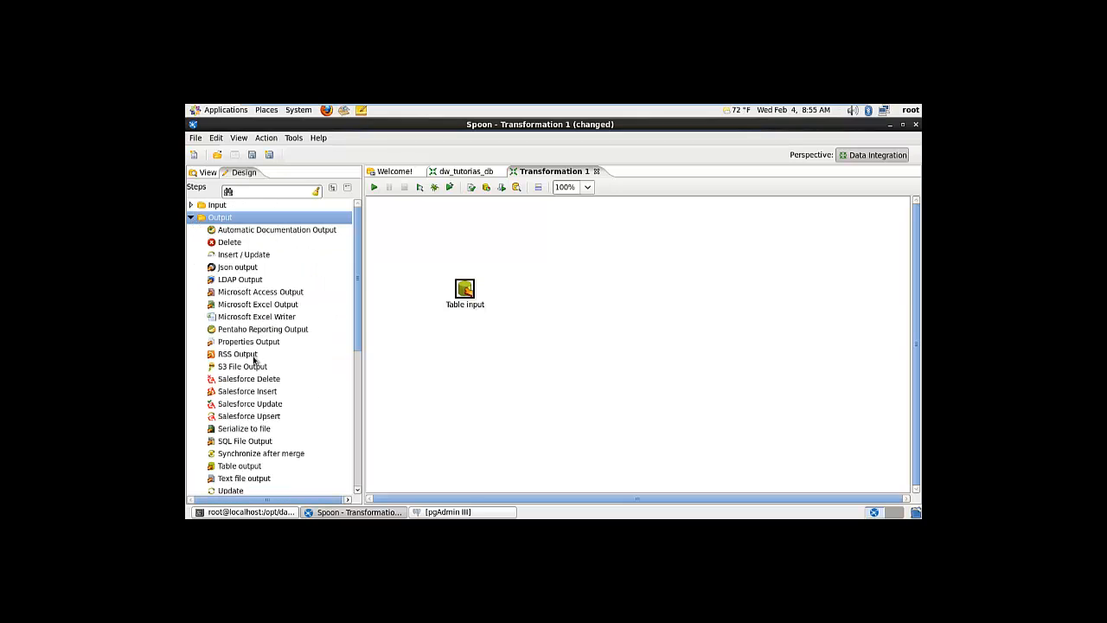
left_click_drag(256, 466, 615, 294)
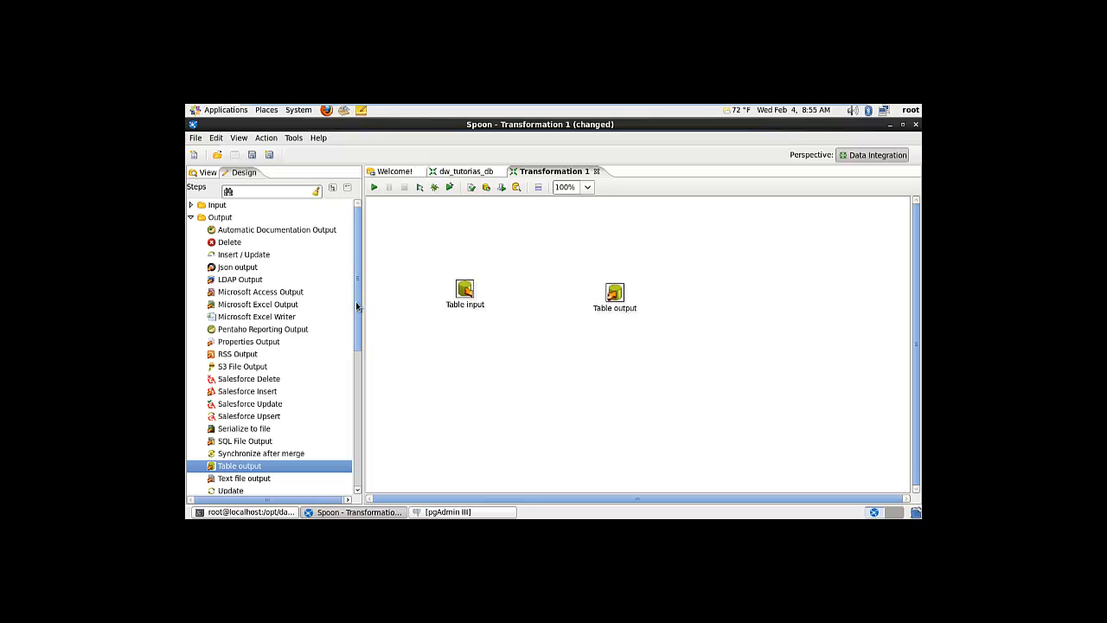
left_click_drag(356, 307, 356, 336)
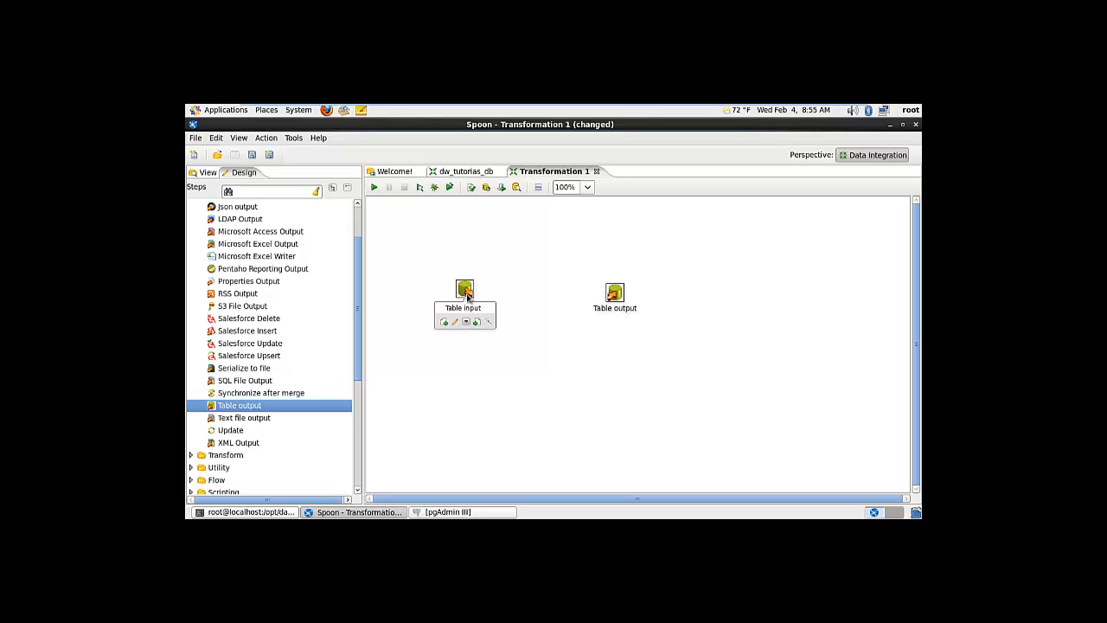
scroll(358, 279, "up", 2)
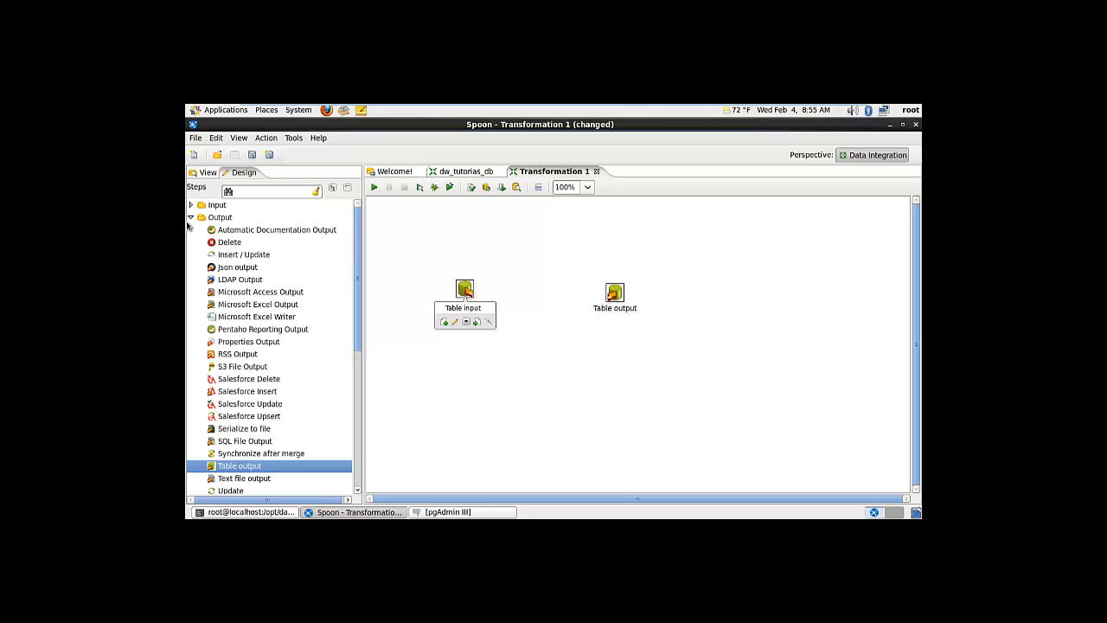
left_click(190, 219)
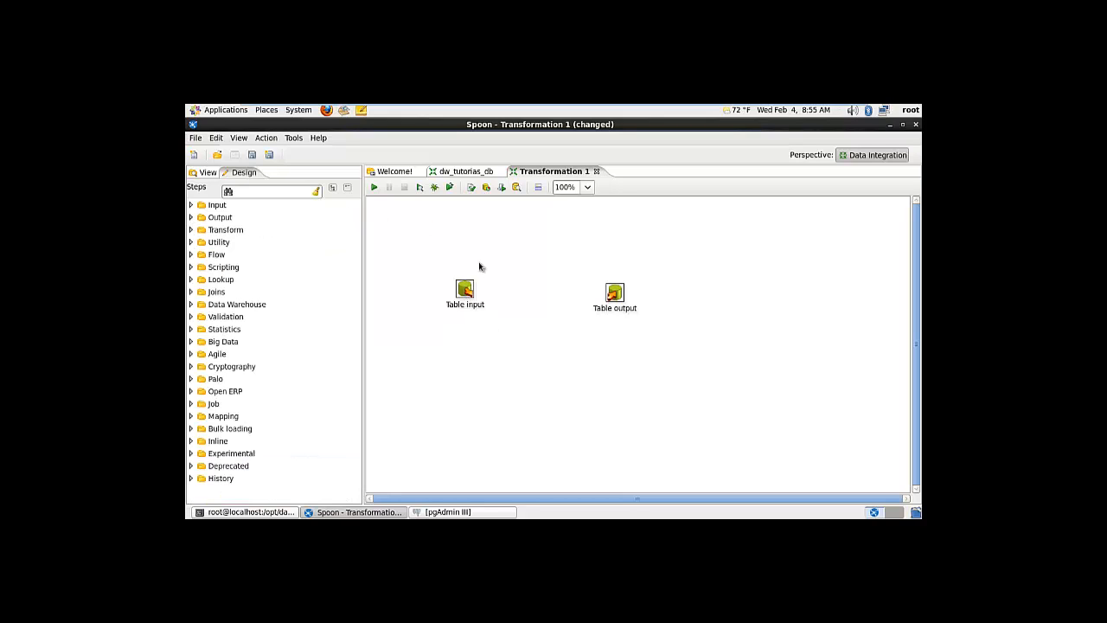
mouse_move(467, 293)
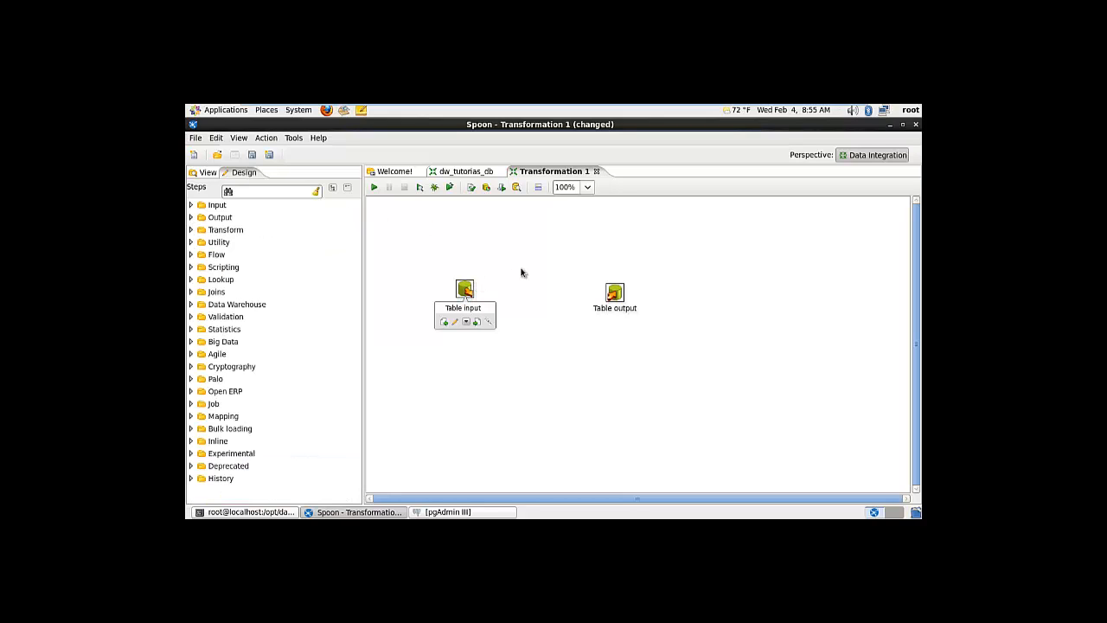
Name the Table input step 'datos de entrada' and set its connection to origen
double_click(465, 290)
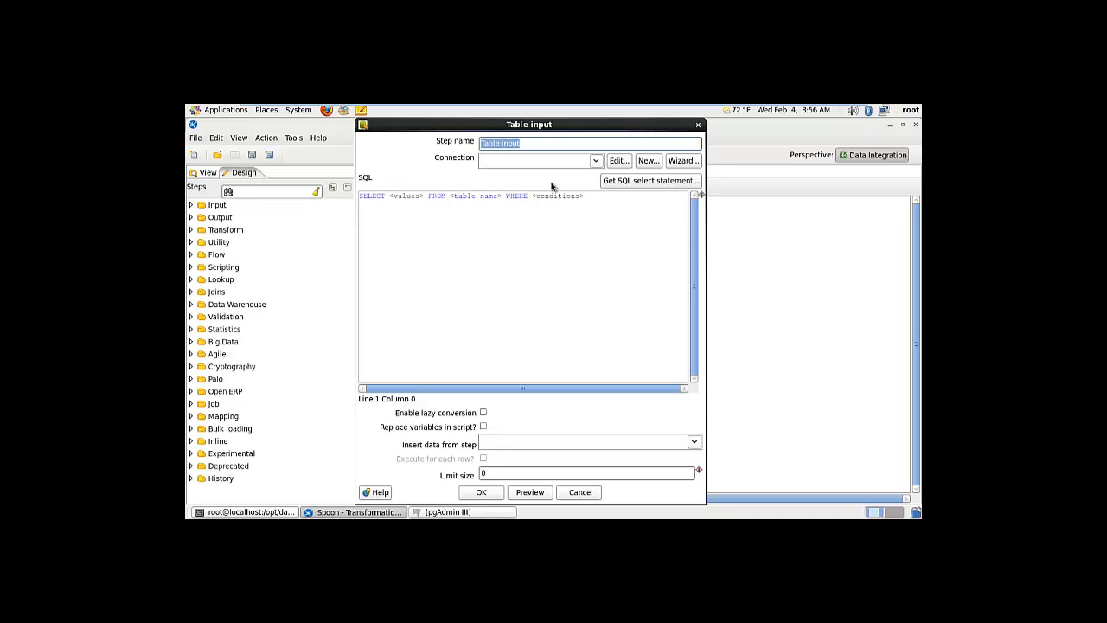
type("datos de entrada")
left_click(595, 160)
left_click(511, 188)
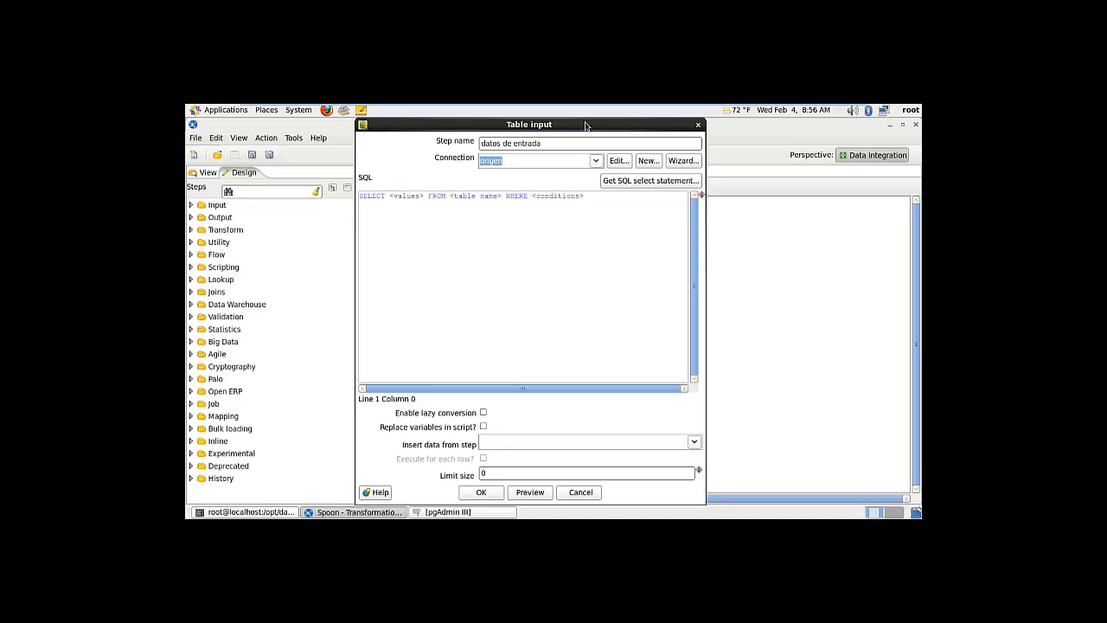
Select the placeholder SQL text and switch to pgAdmin
left_click(603, 198)
key("ctrl+a")
double_click(482, 246)
left_click(429, 512)
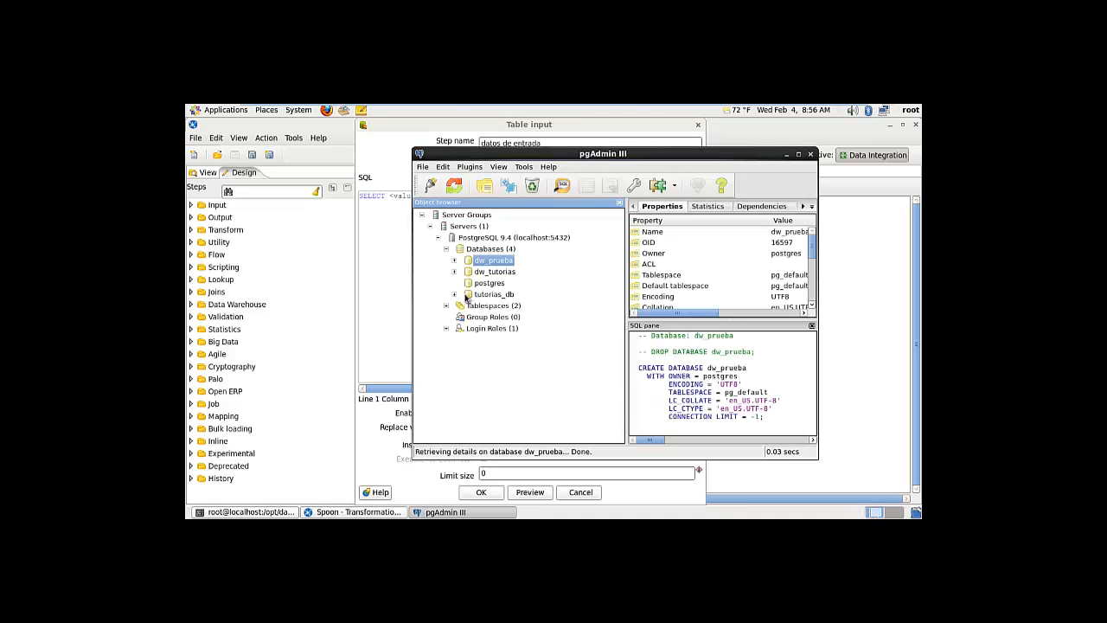
Expand tutorias_db > Schemas > public > Tables (13 tables) and open a SQL query window
left_click(455, 295)
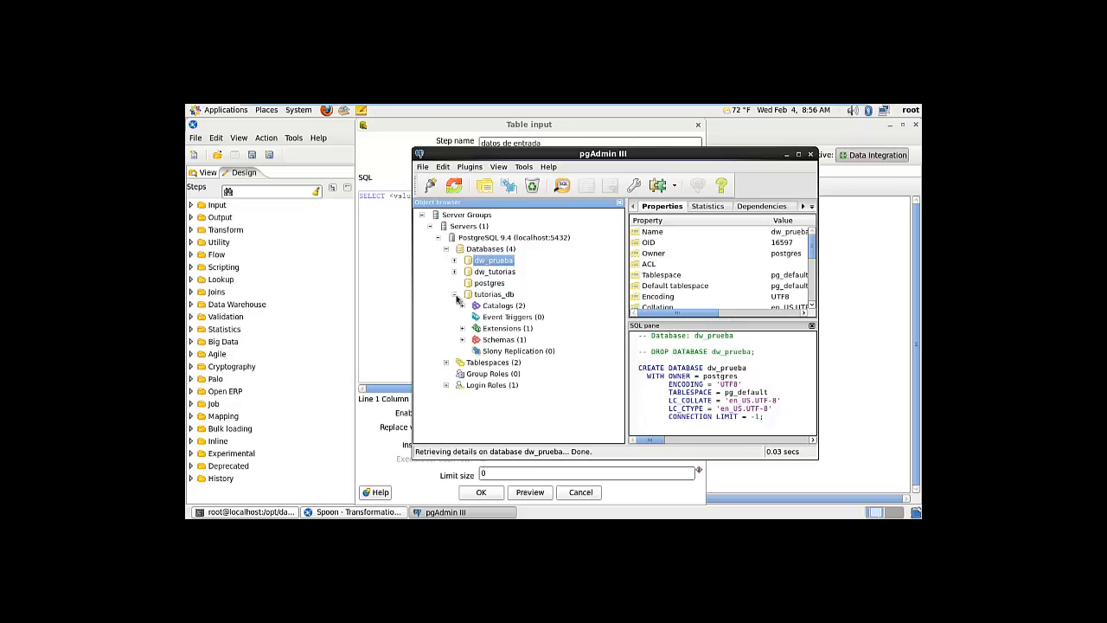
left_click(463, 340)
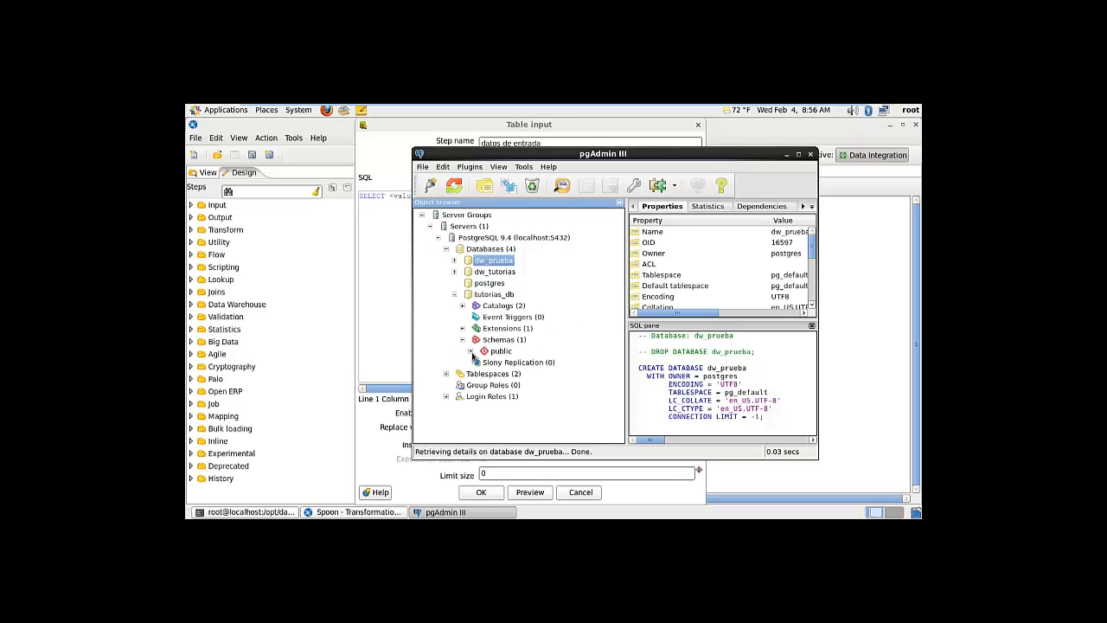
left_click(471, 352)
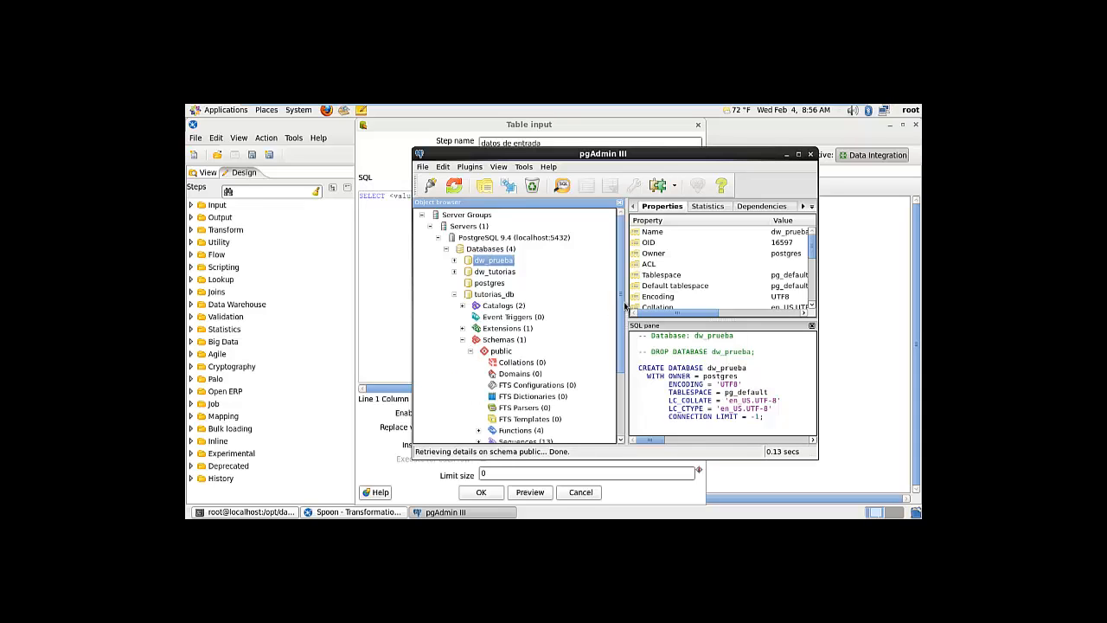
left_click_drag(622, 307, 623, 368)
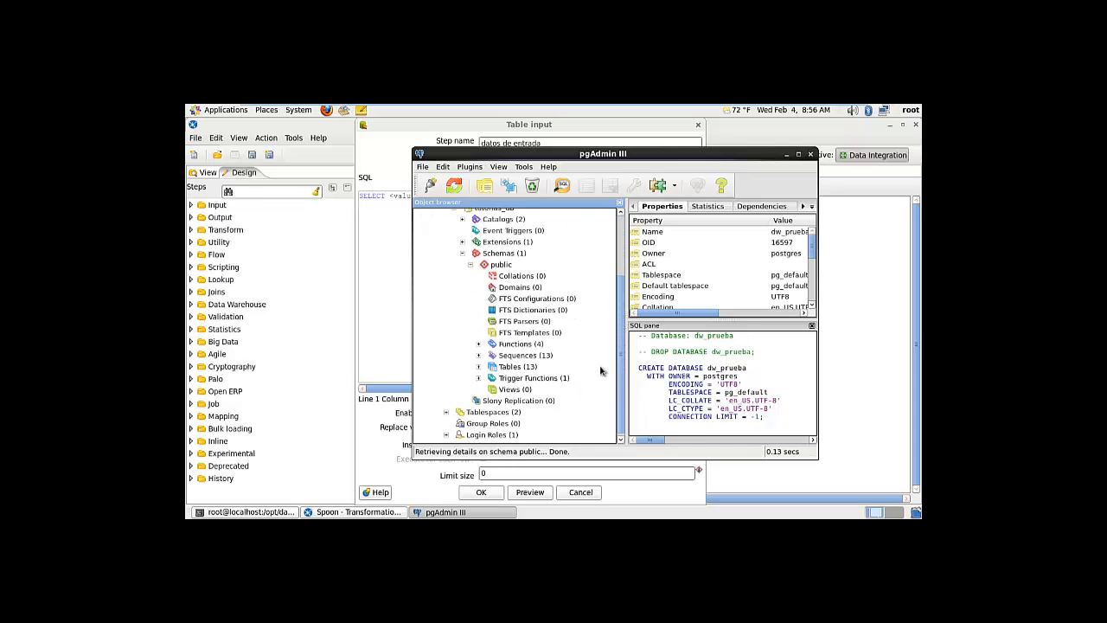
left_click(478, 367)
left_click(510, 367)
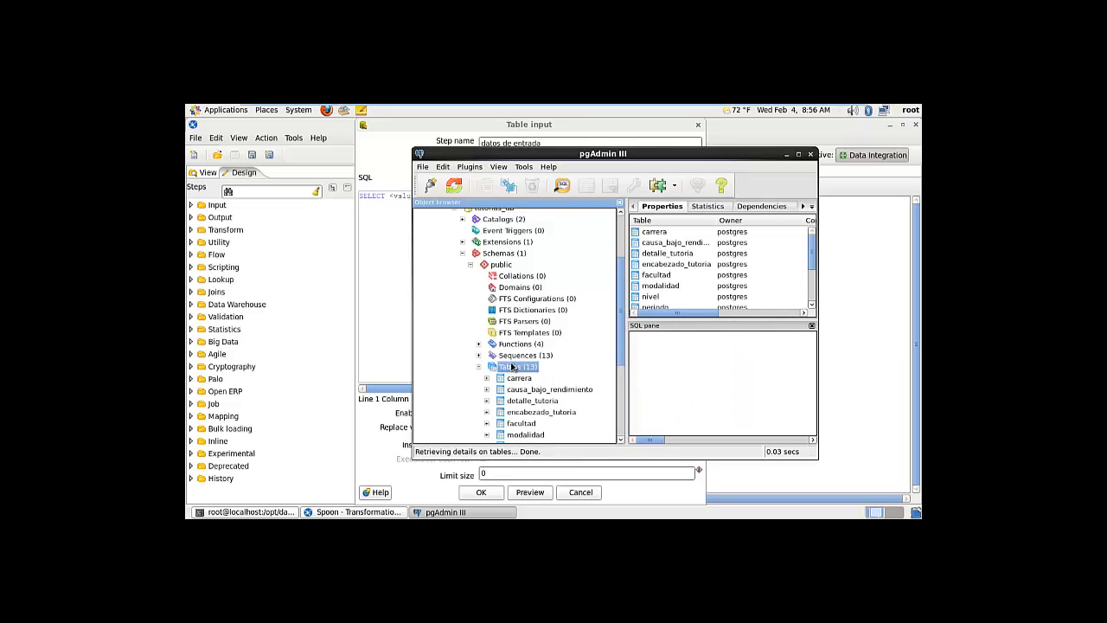
left_click(563, 189)
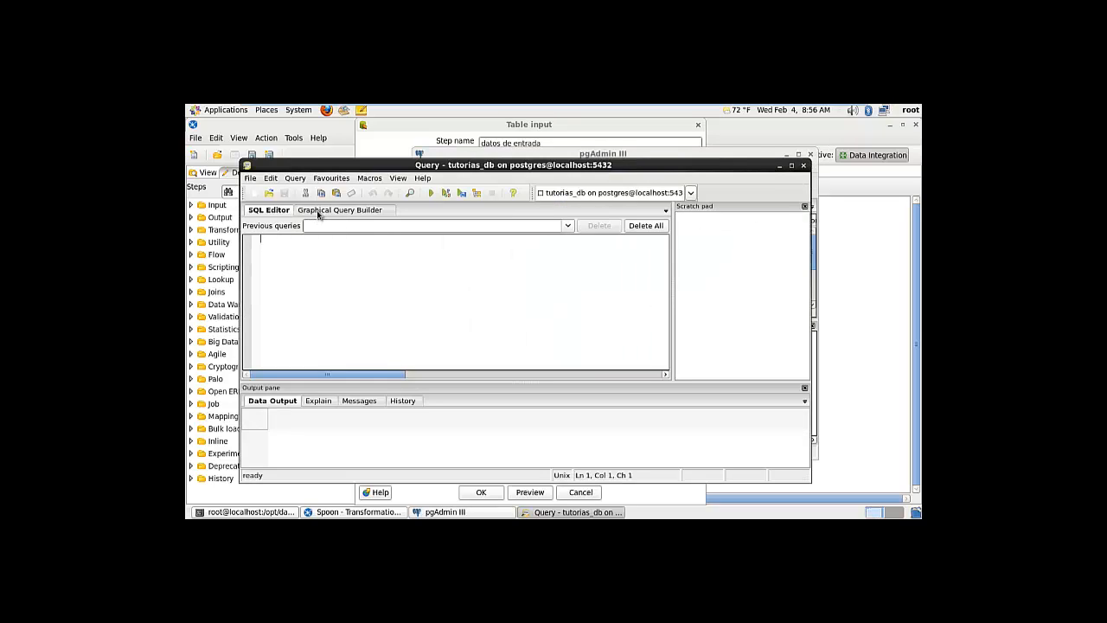
Add carrera, encabezado_tutoria, modalidad and nivel to the graphical query builder and arrange them
left_click(318, 211)
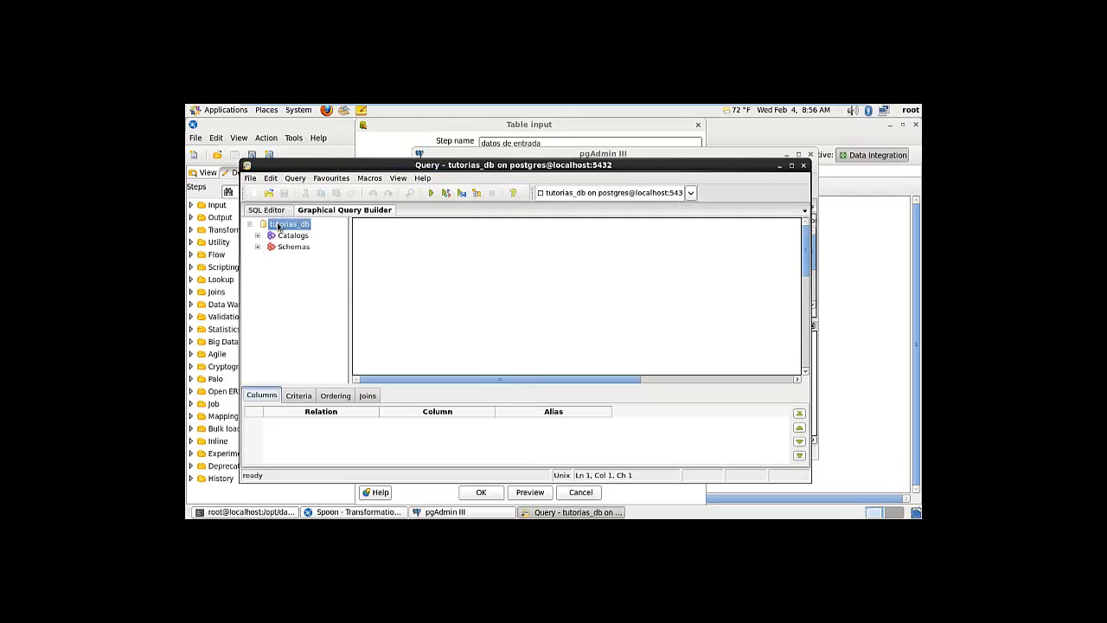
left_click(258, 247)
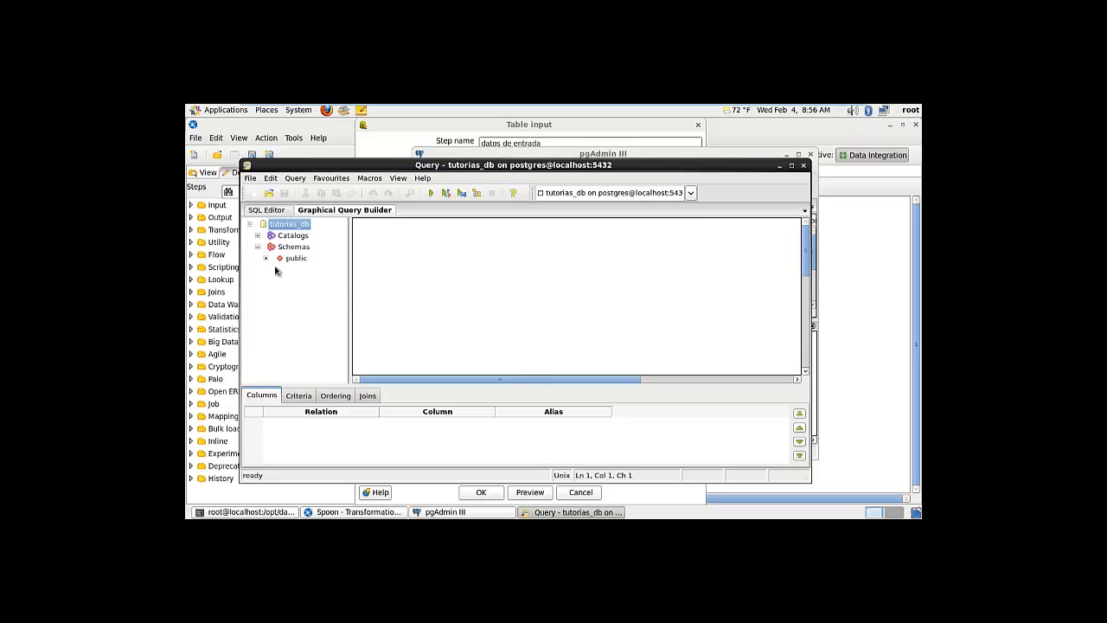
left_click(266, 258)
left_click_drag(318, 274, 445, 264)
left_click_drag(311, 304, 435, 314)
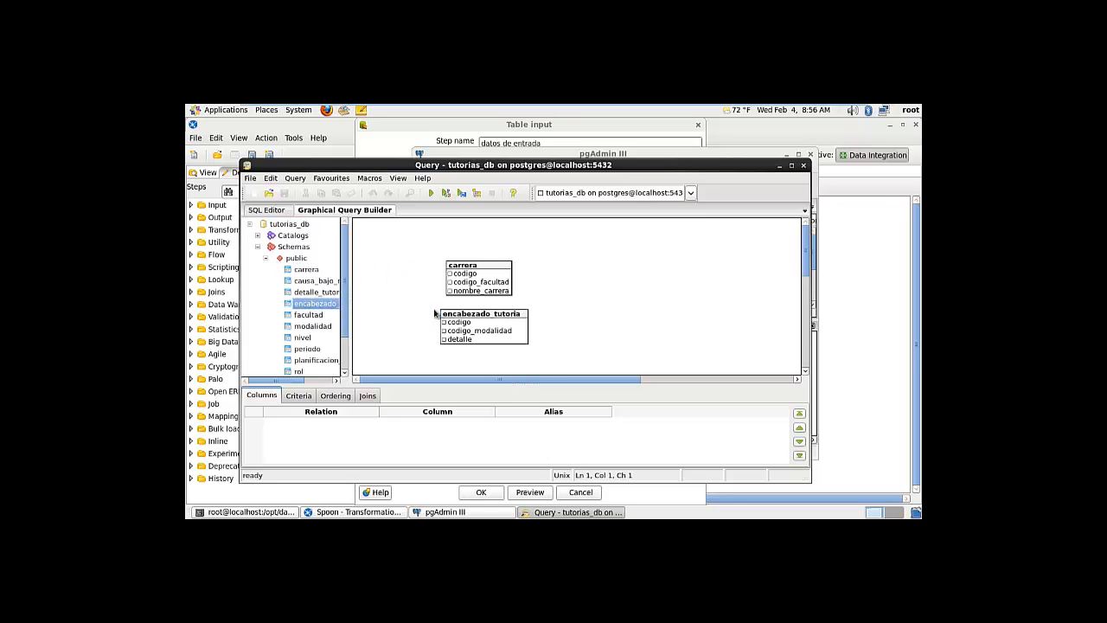
left_click_drag(314, 327, 575, 278)
left_click(303, 338)
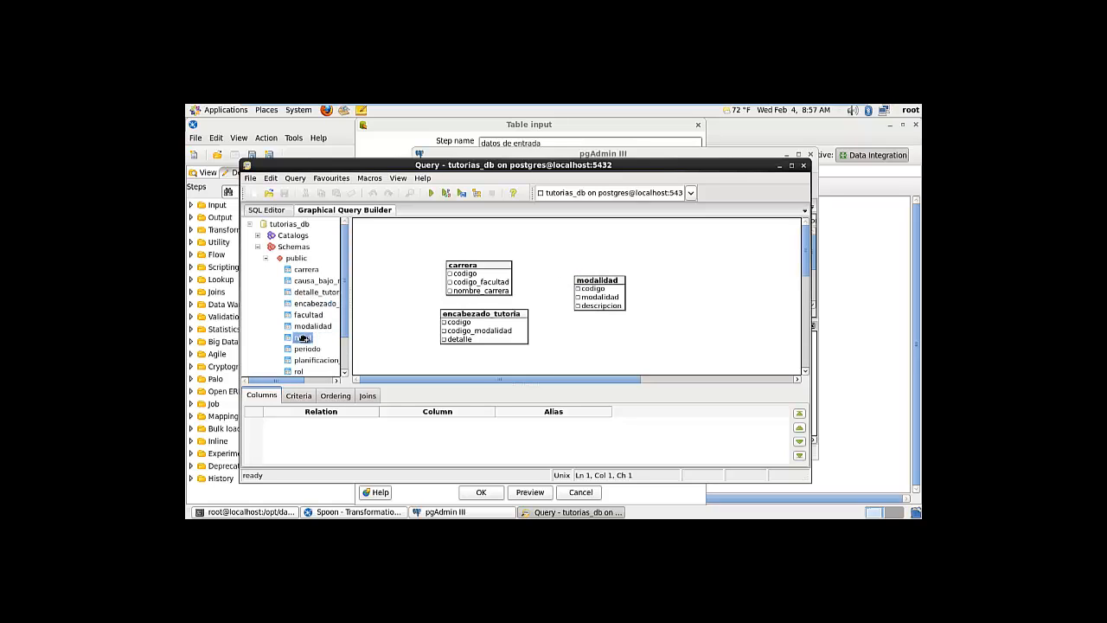
left_click_drag(303, 337, 545, 241)
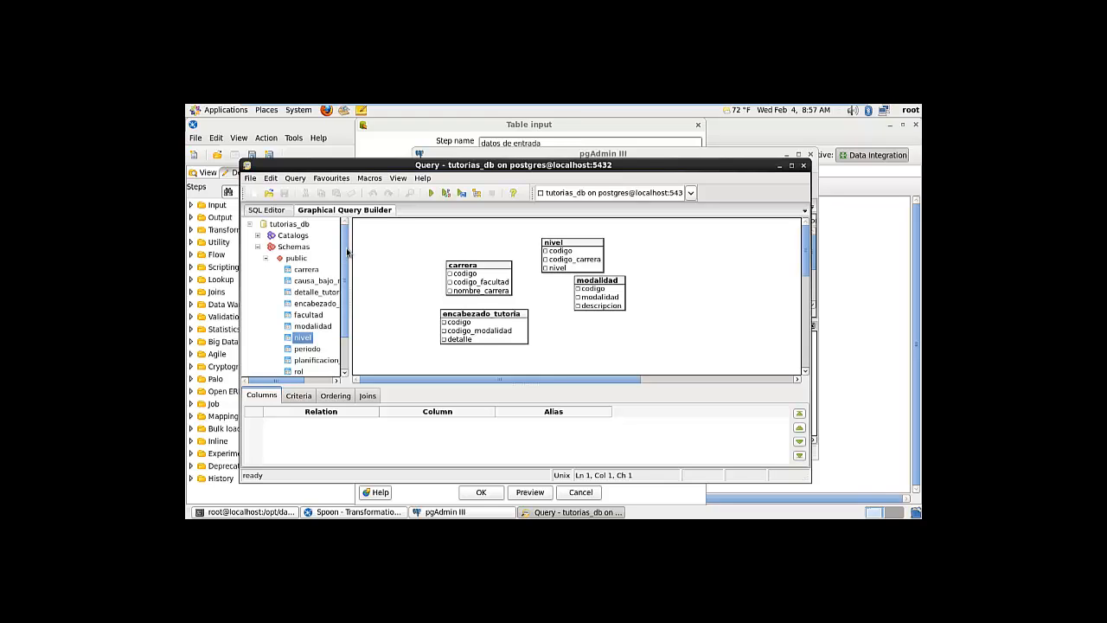
left_click(481, 267)
left_click_drag(481, 268, 441, 248)
left_click_drag(457, 318, 429, 317)
left_click_drag(606, 309, 560, 331)
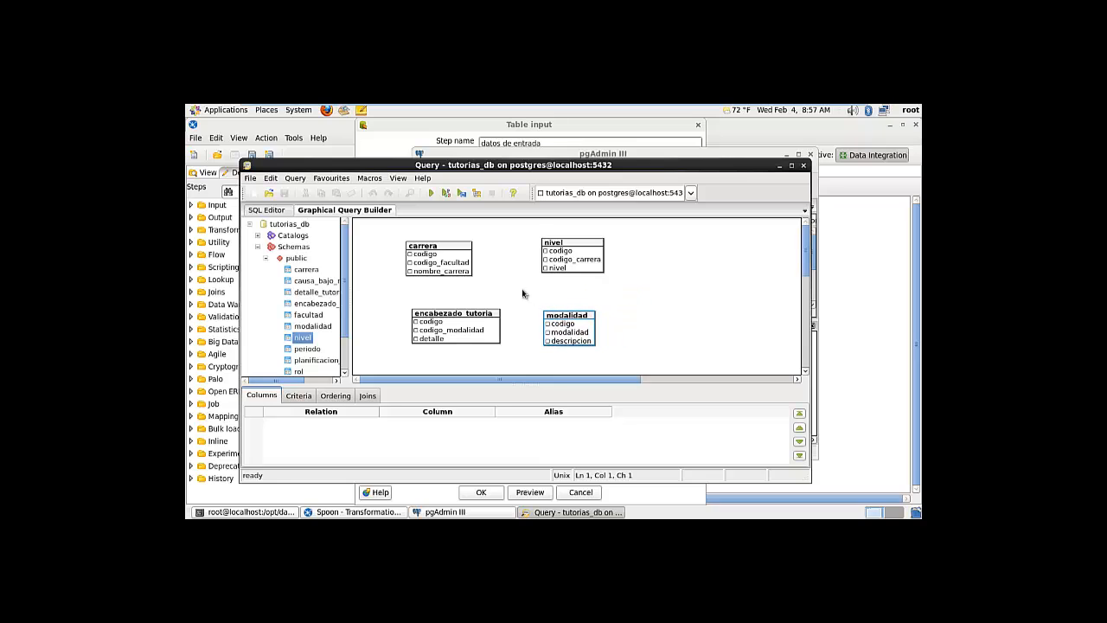
Tick the columns of carrera, encabezado_tutoria, modalidad and nivel for the query
left_click(410, 254)
left_click(410, 262)
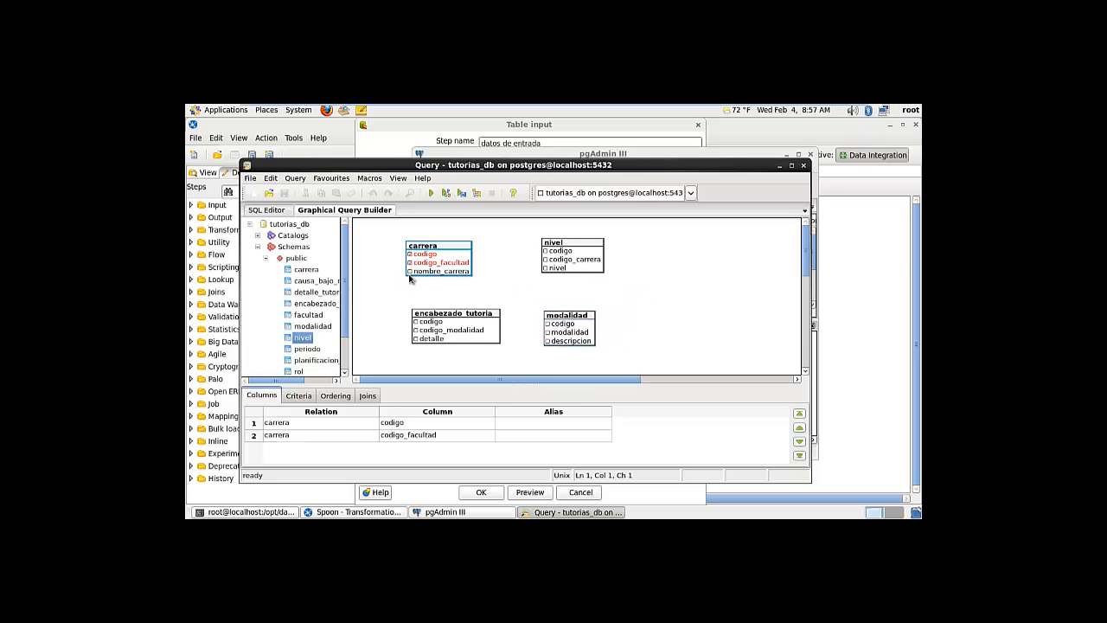
left_click(410, 270)
left_click(415, 321)
left_click(416, 330)
left_click(415, 338)
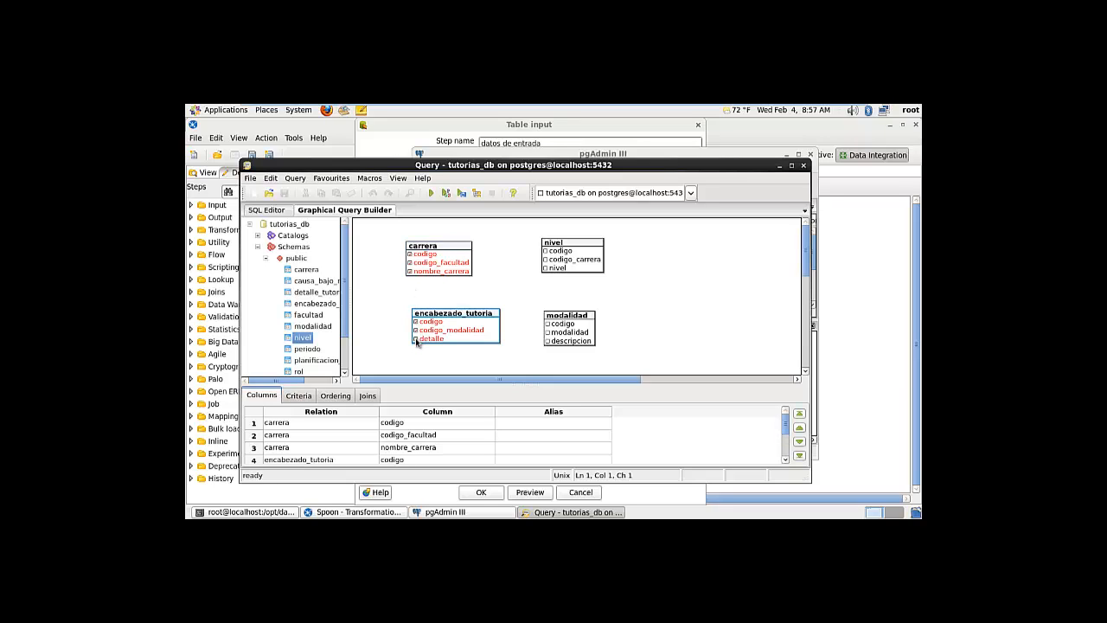
left_click(547, 324)
left_click(547, 332)
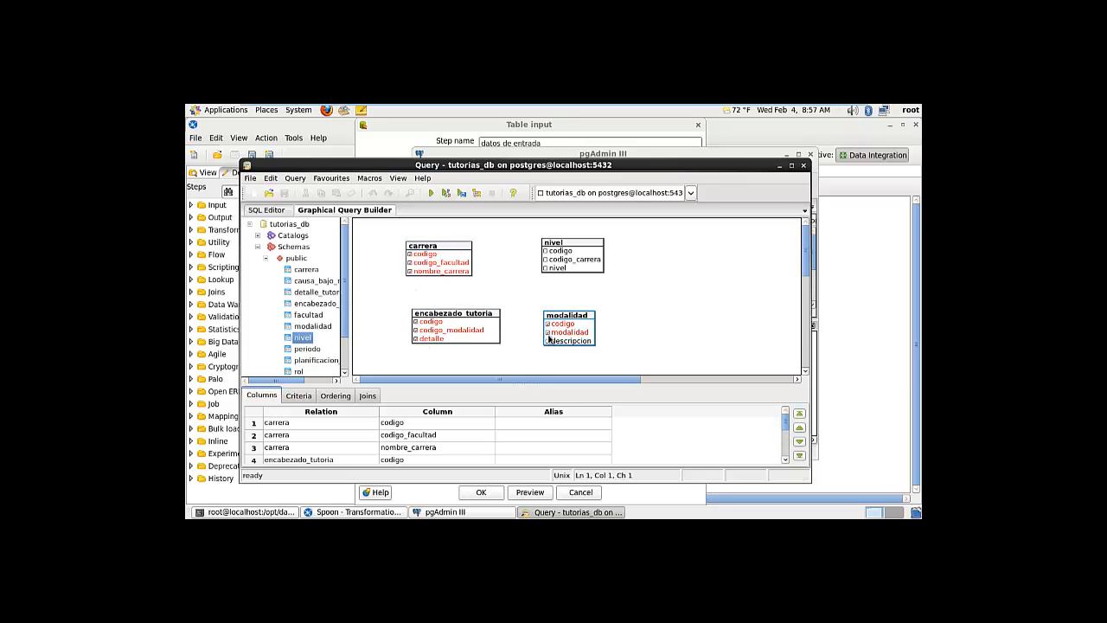
left_click(546, 341)
left_click(545, 251)
left_click(545, 259)
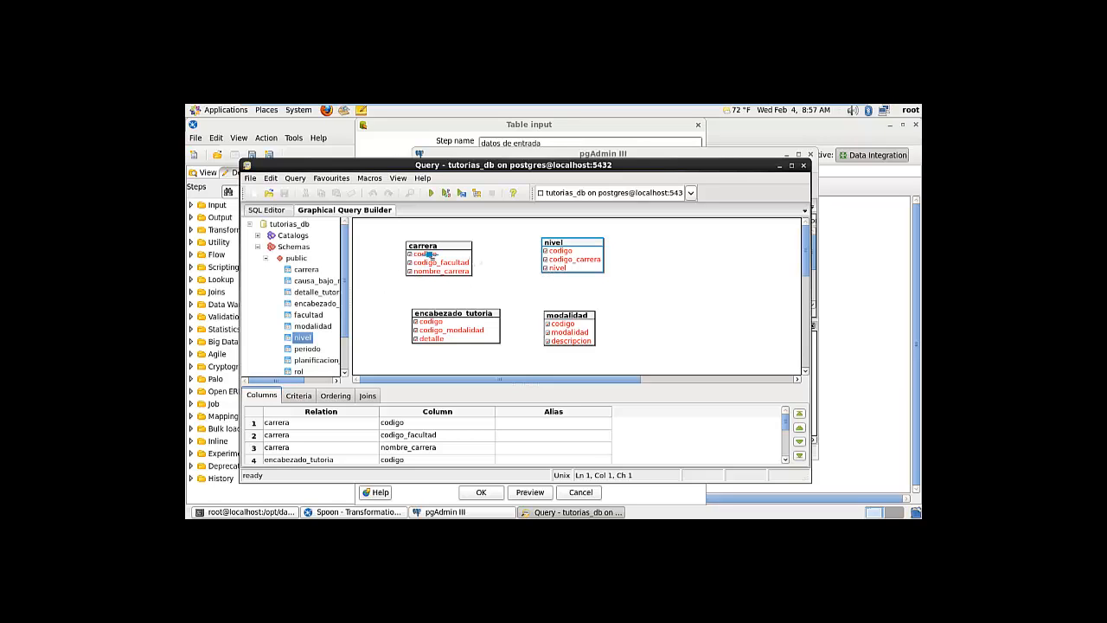
Join carrera.codigo to nivel.codigo and encabezado_tutoria.codigo to modalidad.codigo
left_click_drag(430, 254, 560, 251)
left_click(448, 247)
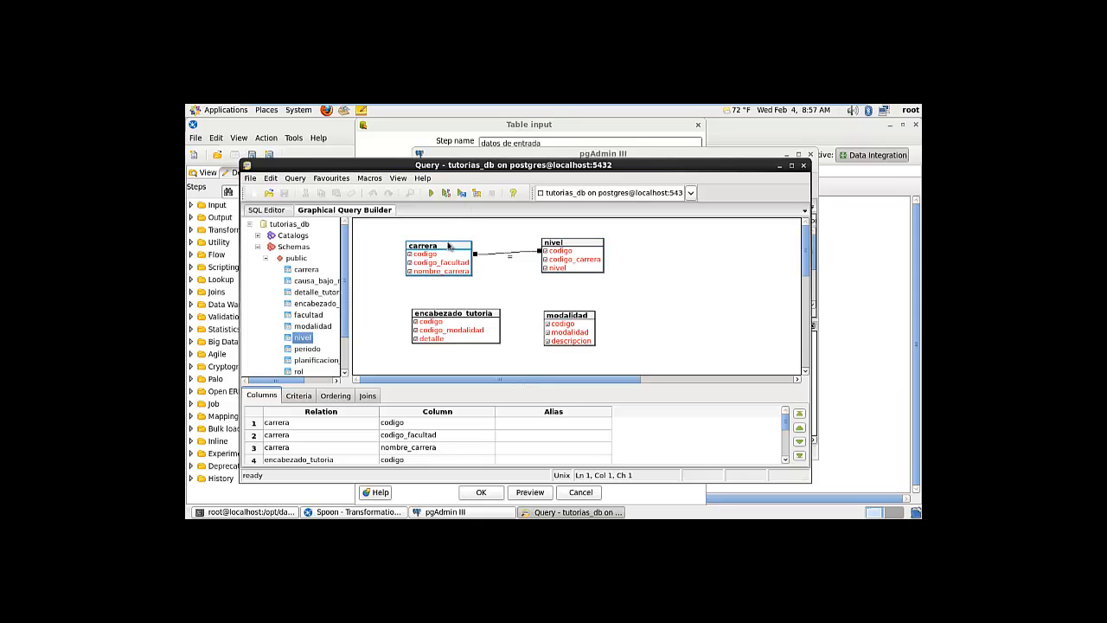
left_click_drag(448, 247, 472, 239)
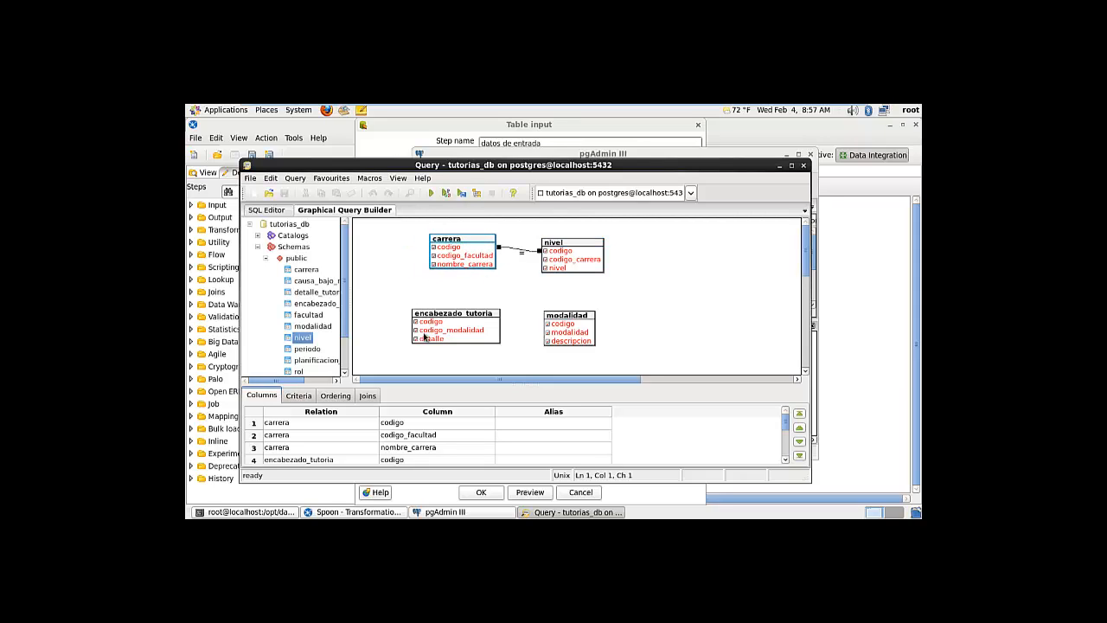
left_click_drag(430, 327, 563, 327)
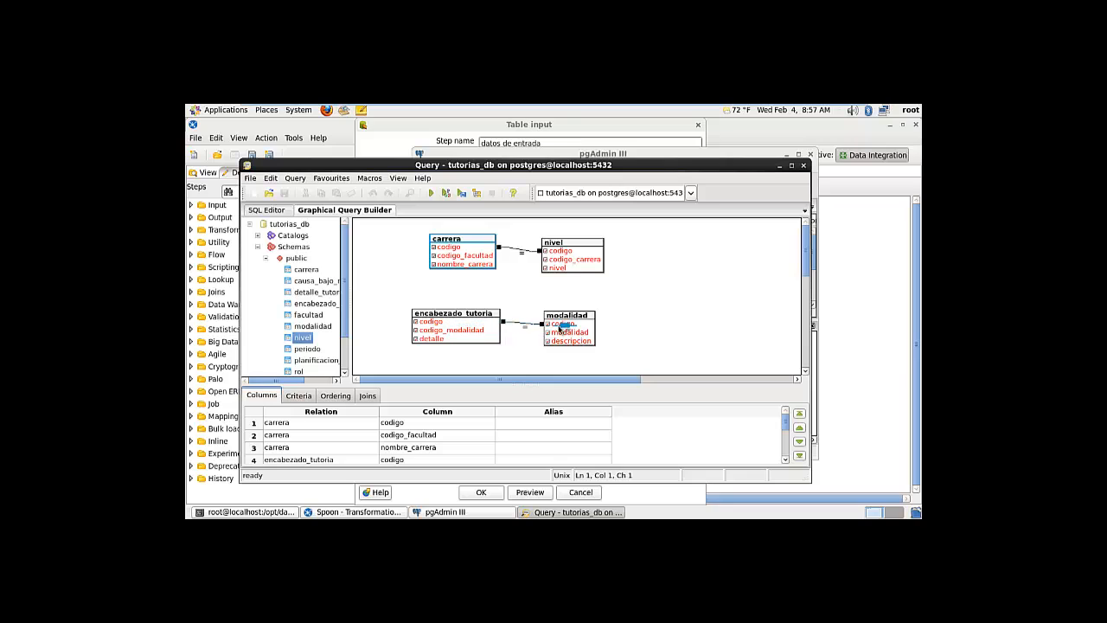
Review the generated SQL and its 16-row result, then close the query window unsaved
left_click(431, 194)
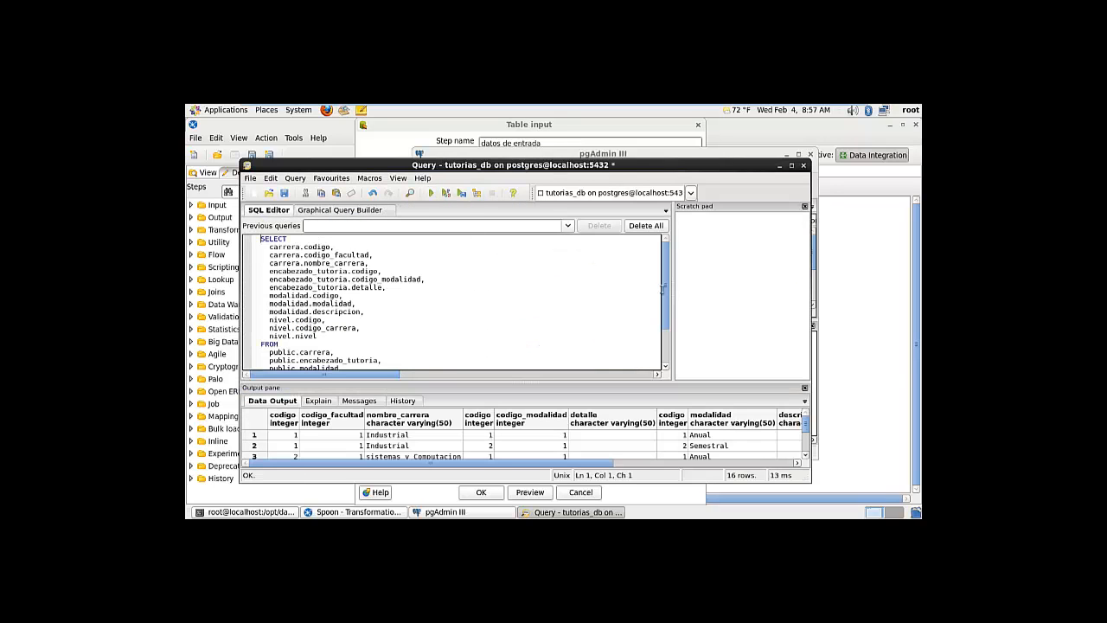
left_click_drag(666, 290, 664, 329)
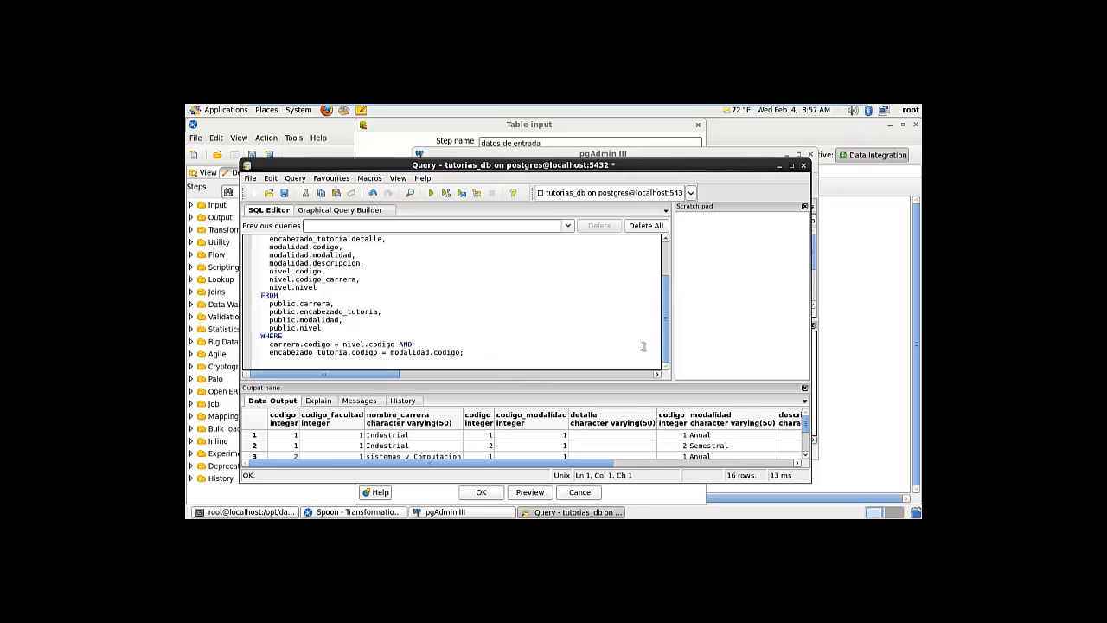
left_click_drag(669, 344, 669, 287)
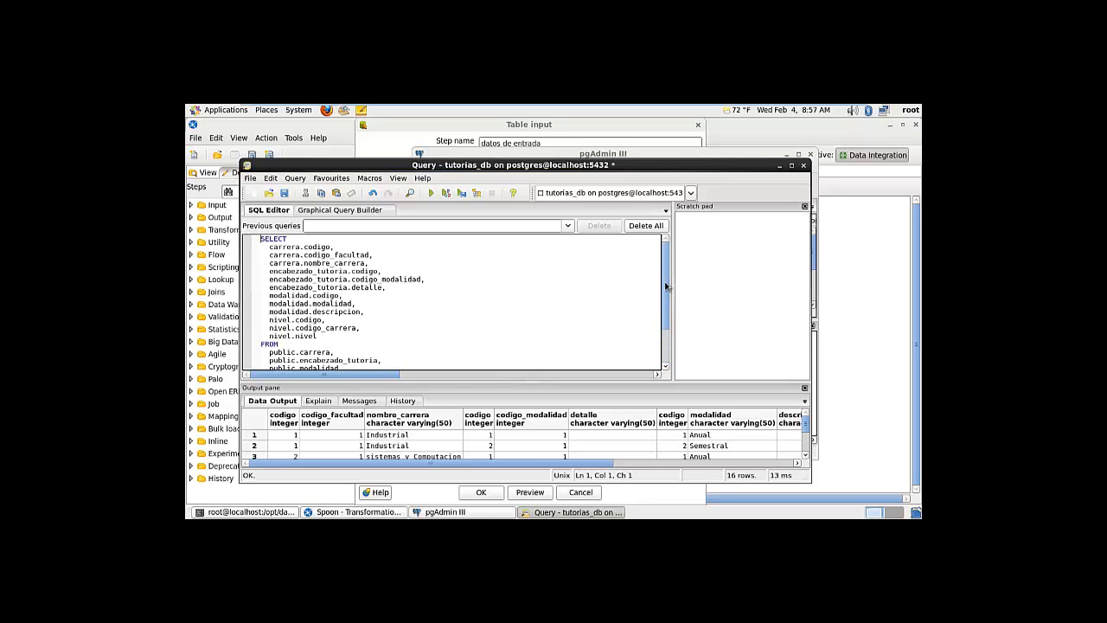
left_click(430, 267)
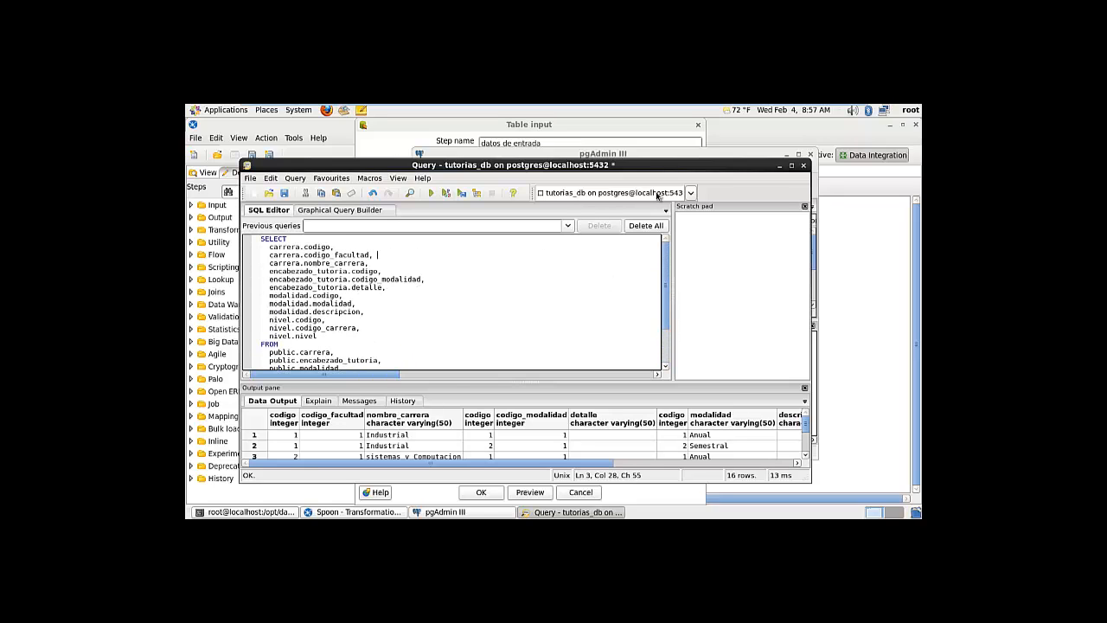
left_click(803, 165)
left_click(477, 360)
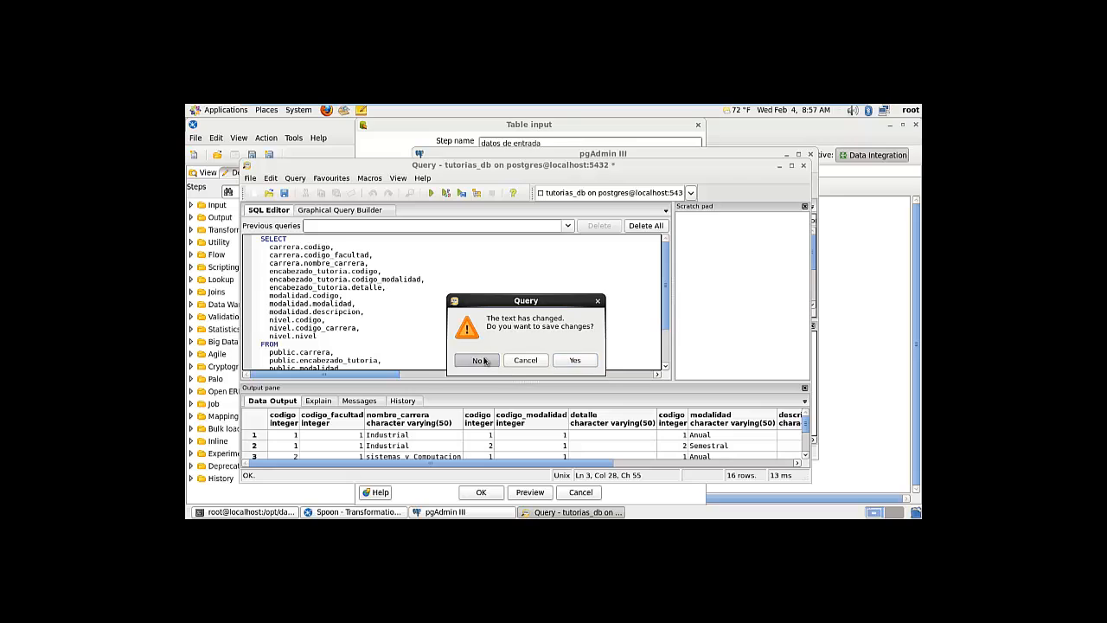
Copy the full join query from dw_tutorias_db's obtener datos step
left_click(786, 155)
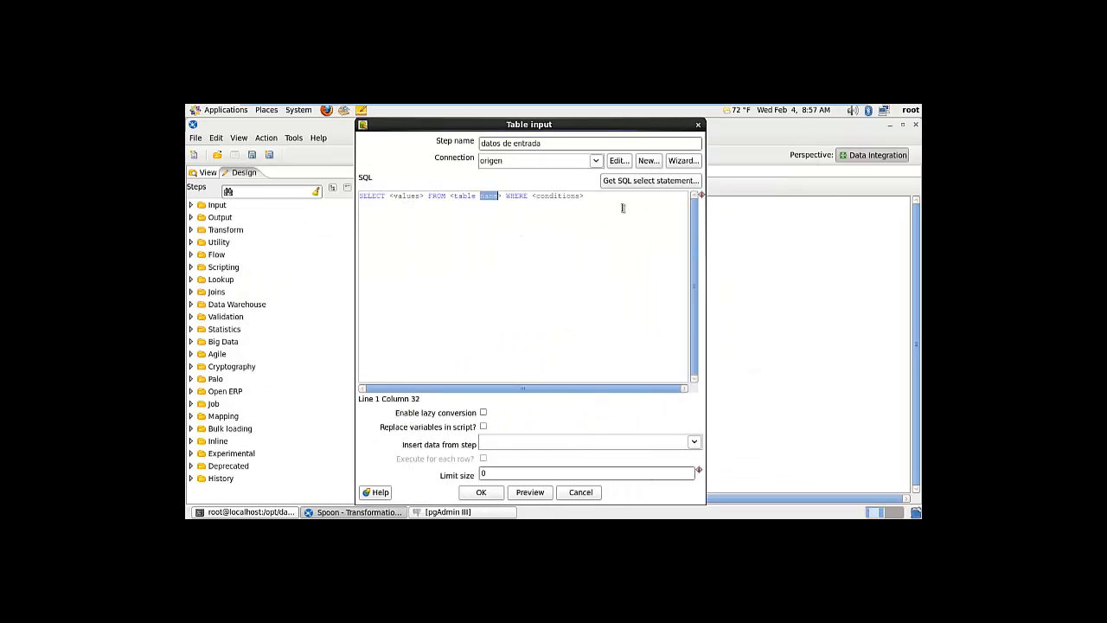
left_click_drag(622, 207, 350, 209)
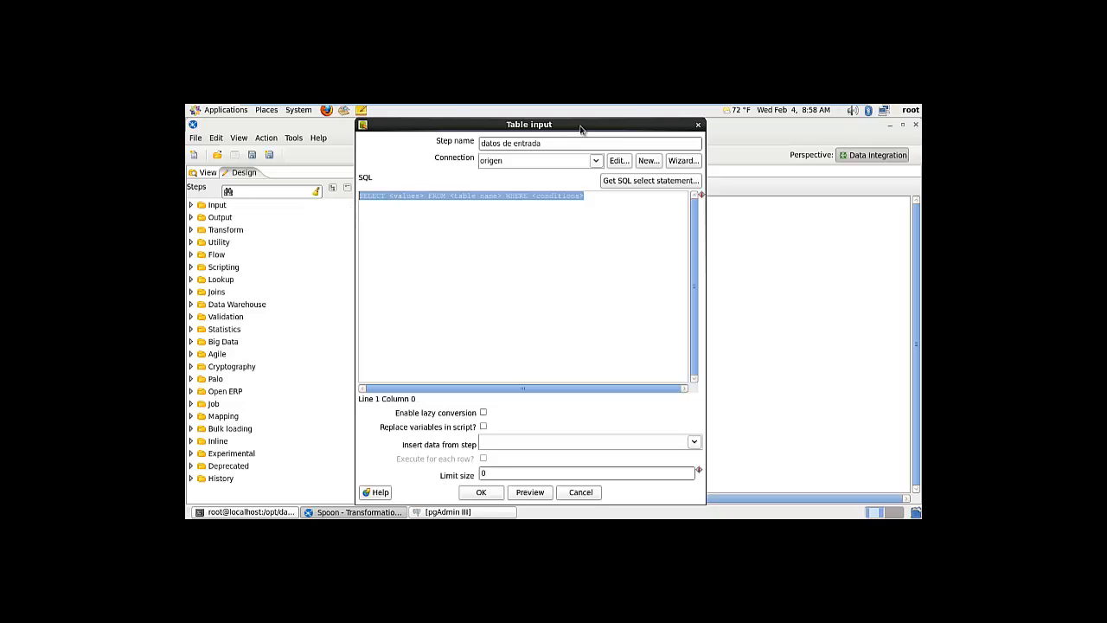
left_click_drag(575, 125, 779, 146)
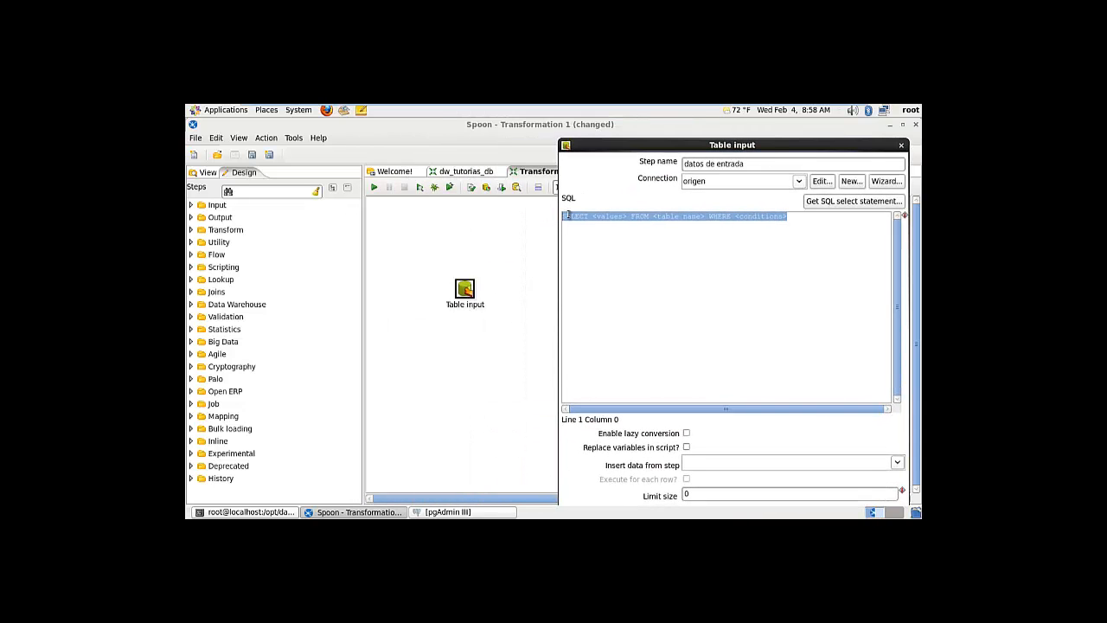
left_click(456, 172)
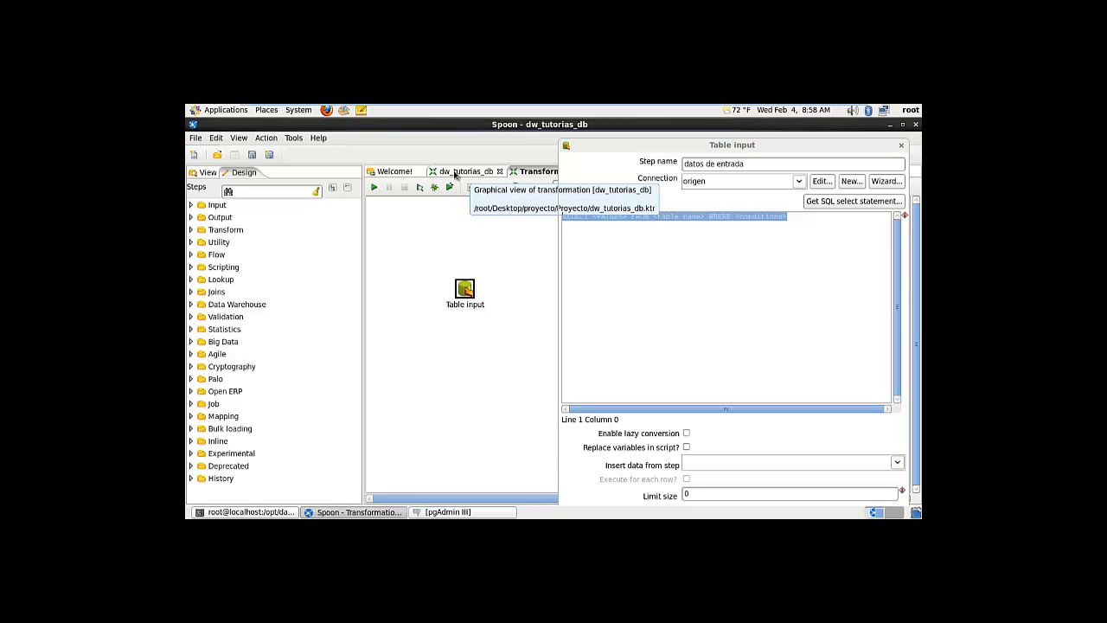
double_click(419, 265)
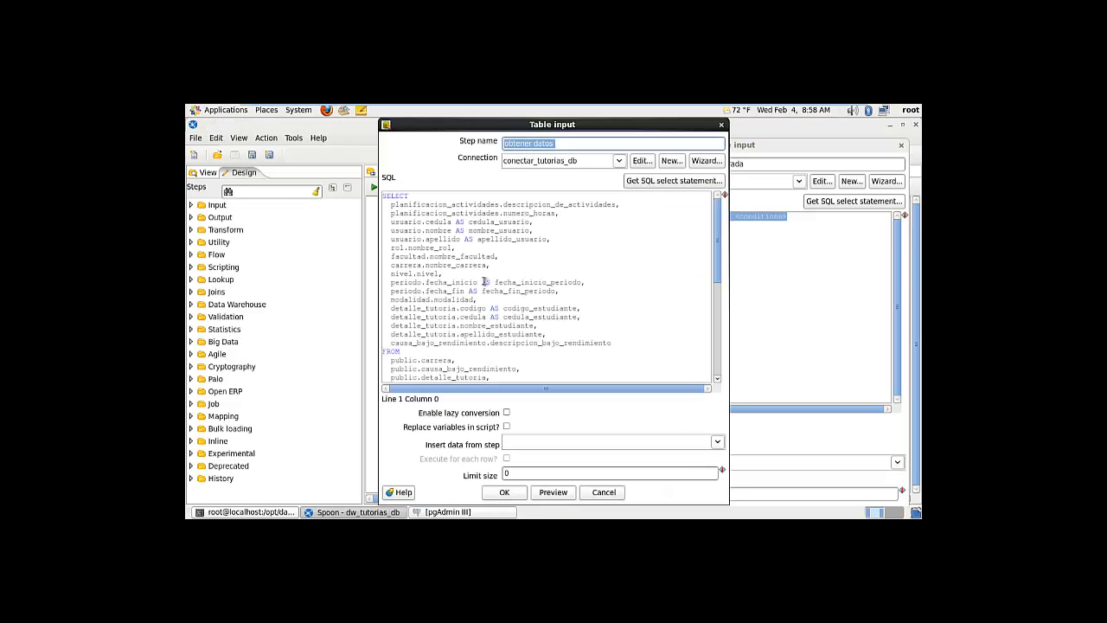
left_click_drag(387, 197, 578, 457)
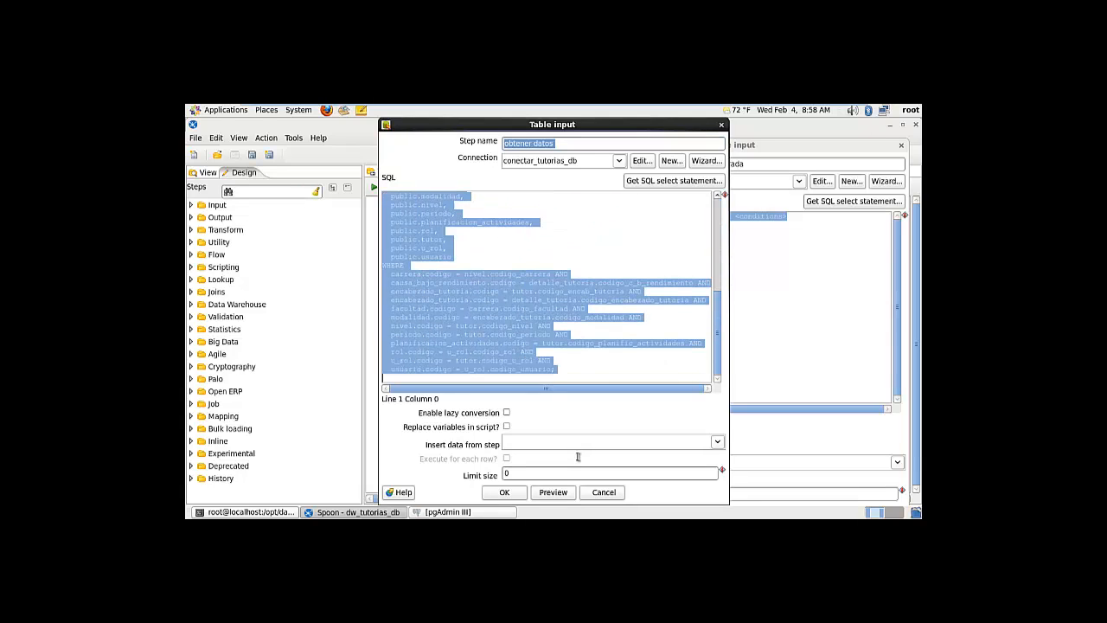
left_click(608, 369)
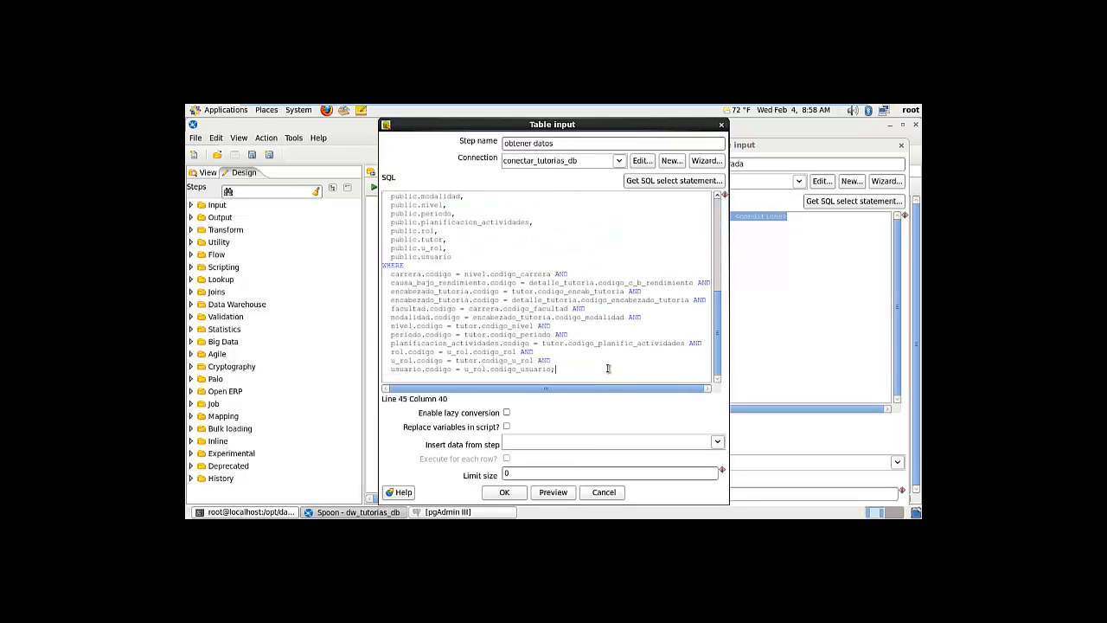
key("shift+Up")
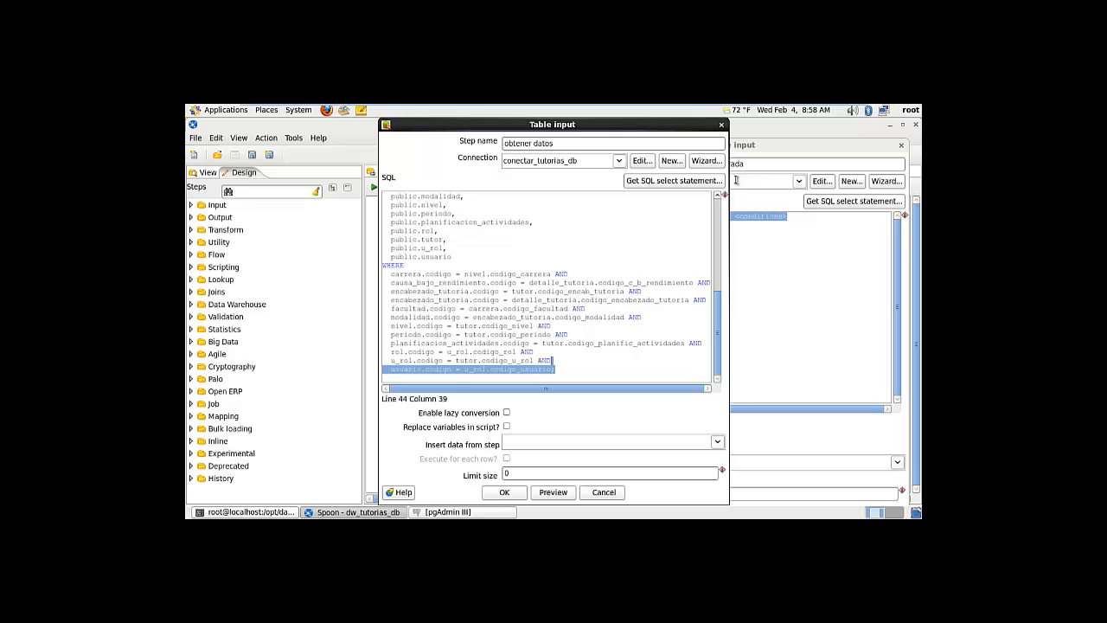
left_click(574, 378)
left_click_drag(571, 376, 382, 198)
right_click(411, 224)
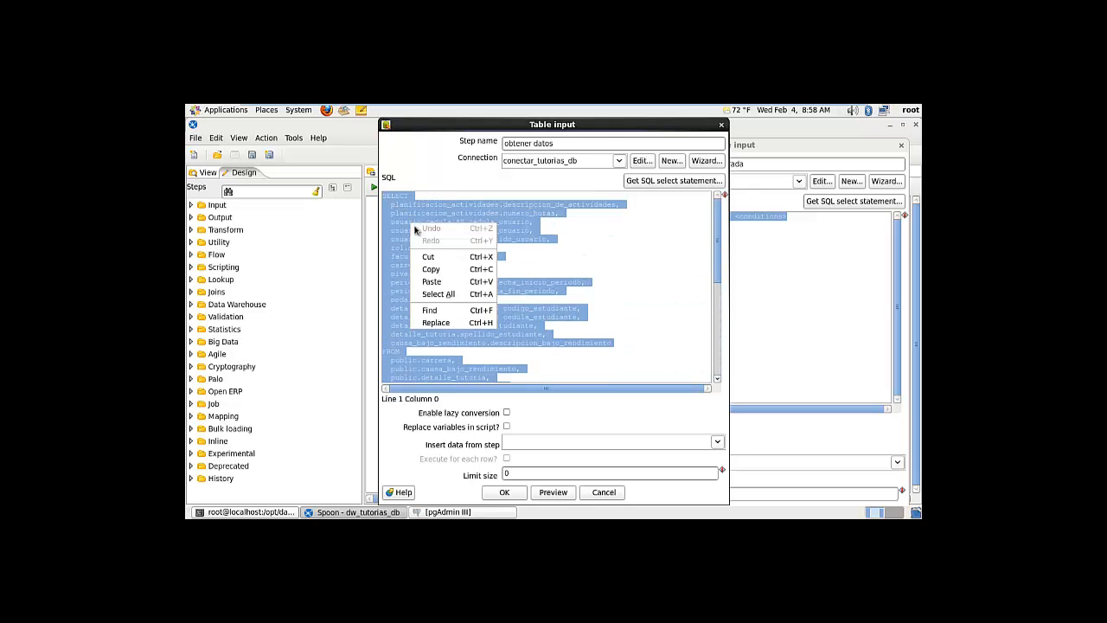
left_click(429, 269)
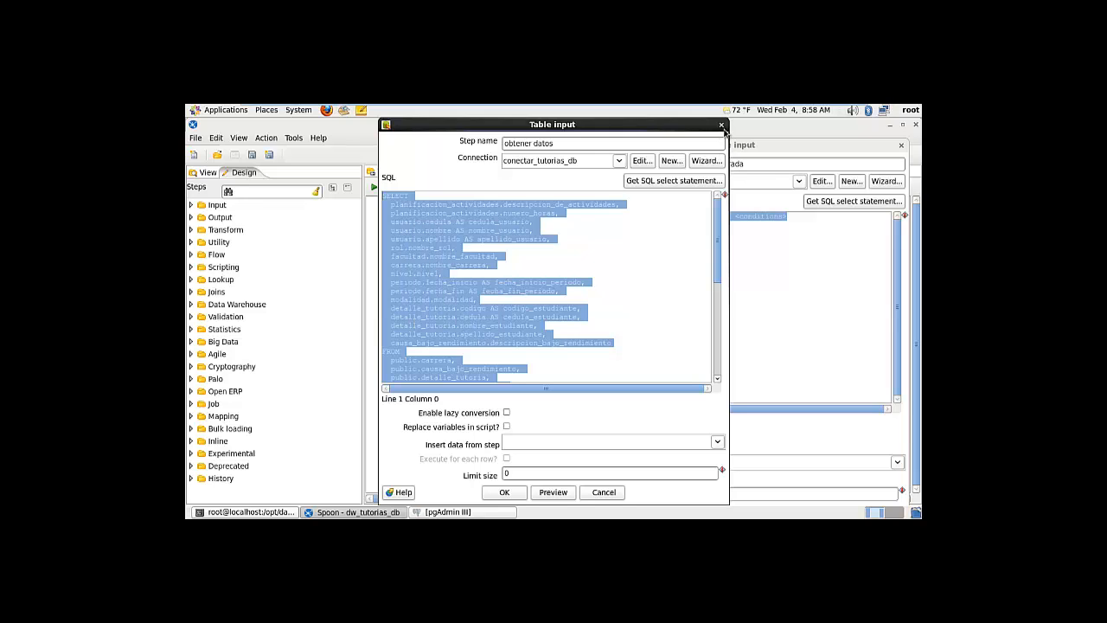
left_click(722, 125)
Paste the copied query over the placeholder SQL in datos de entrada
left_click(536, 172)
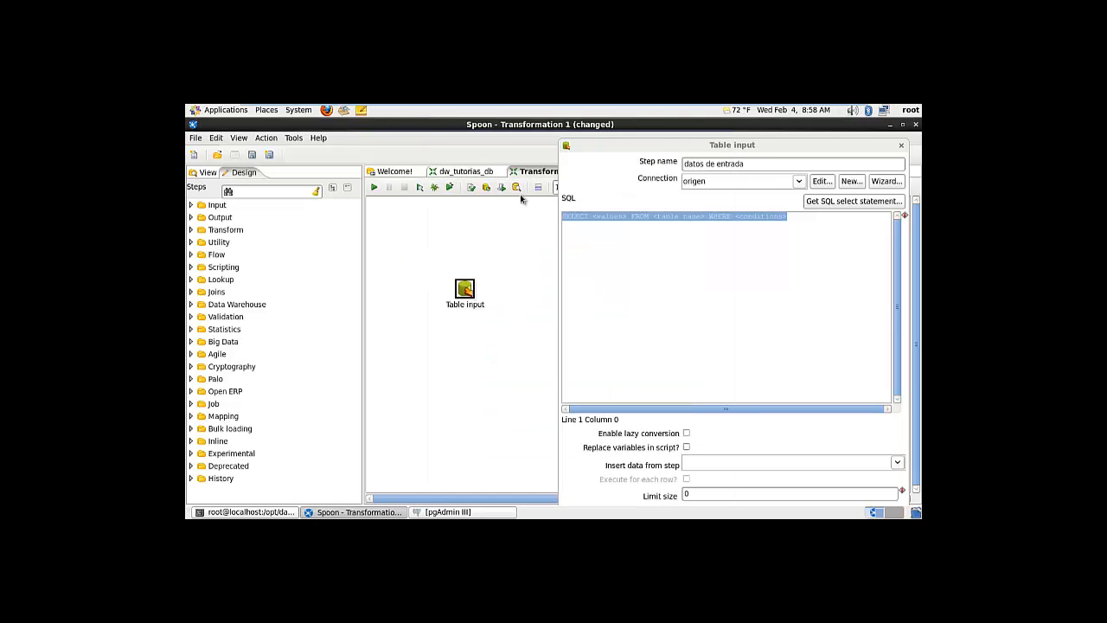
left_click(656, 257)
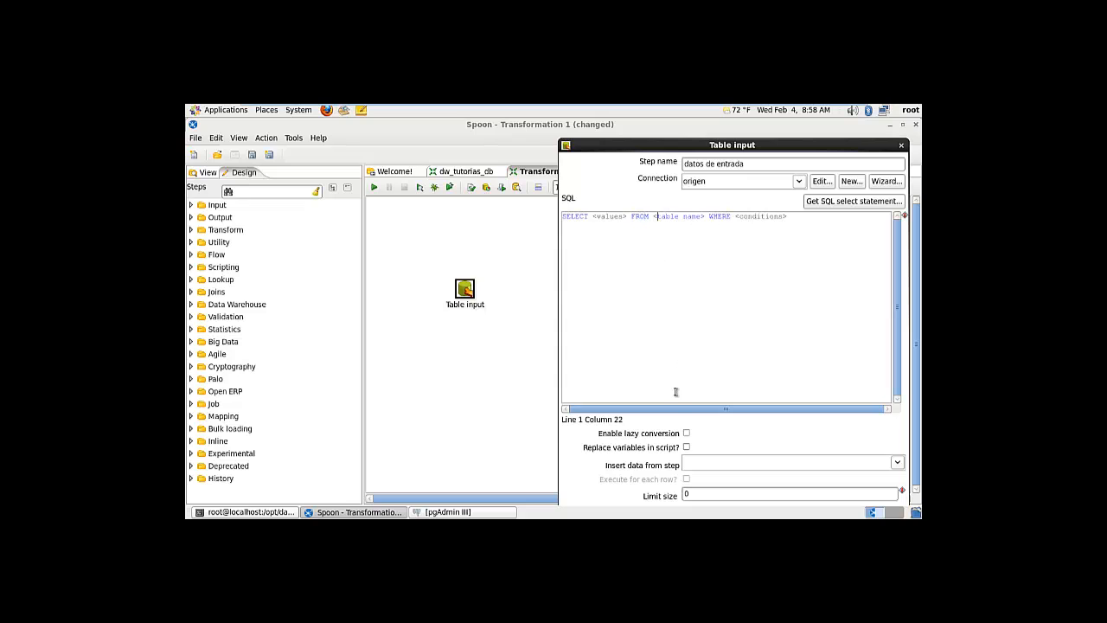
left_click_drag(836, 283, 528, 215)
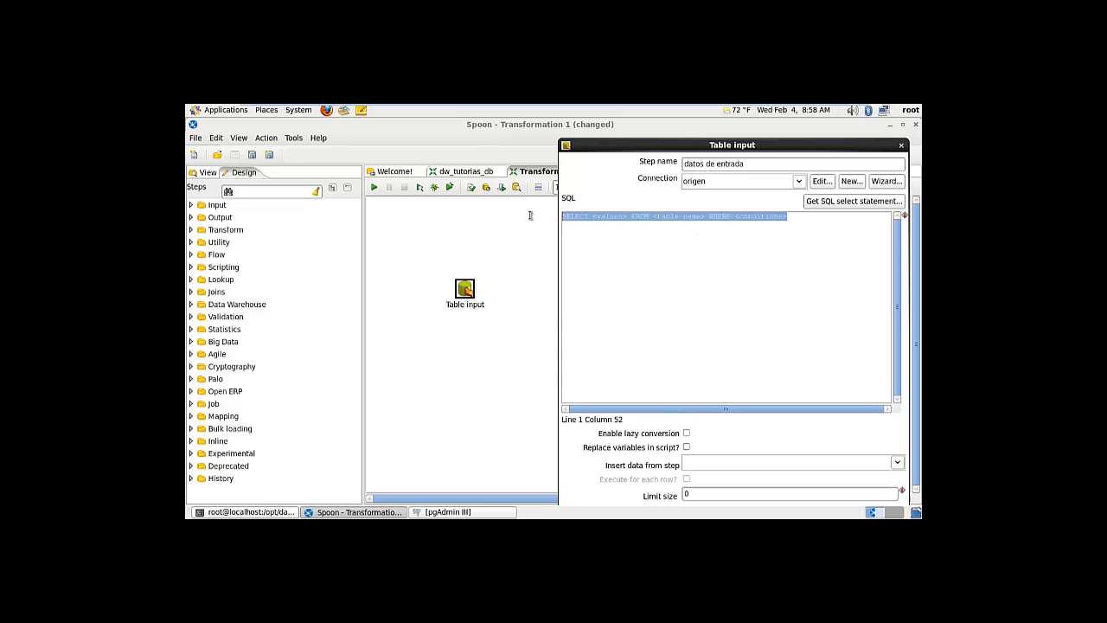
key("ctrl+v")
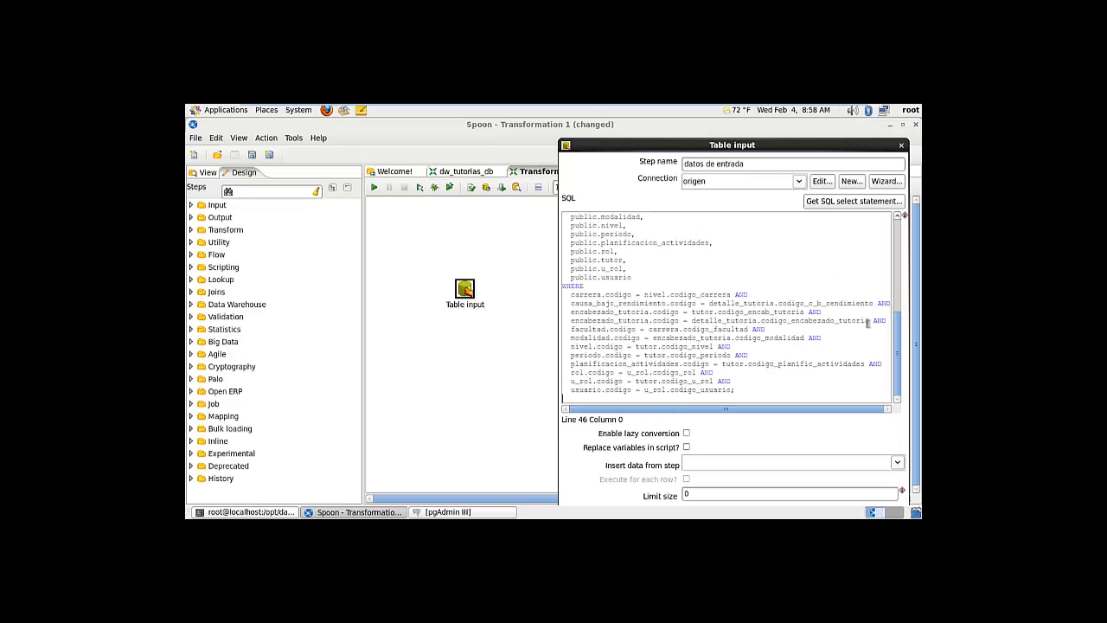
left_click_drag(781, 144, 599, 123)
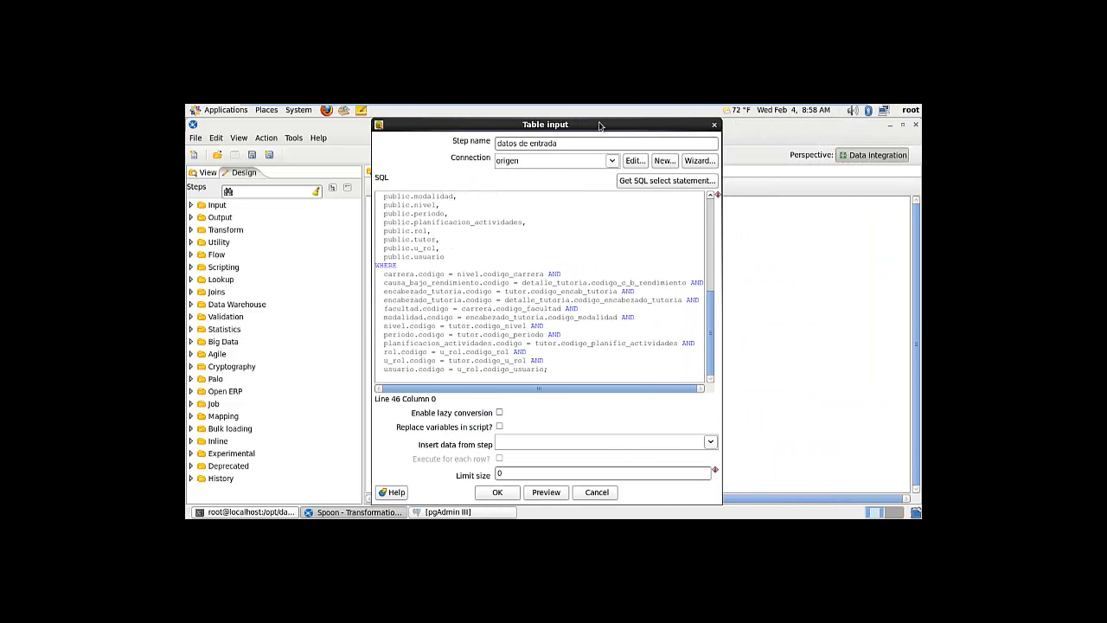
Preview datos de entrada with the default size, check its 25 rows, and confirm the step
left_click(546, 492)
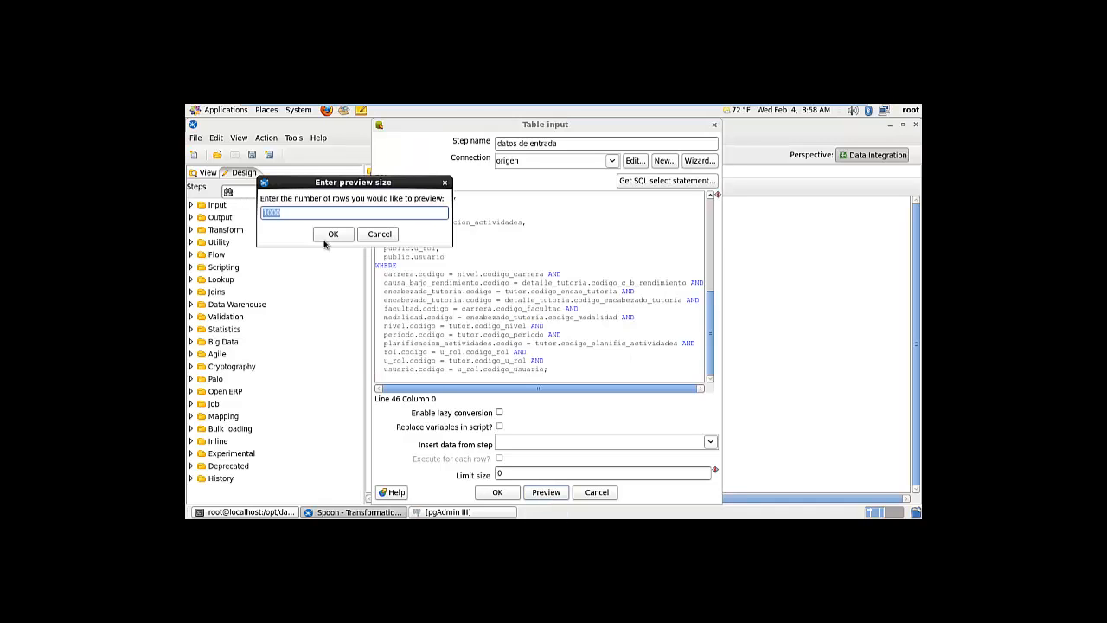
left_click(333, 234)
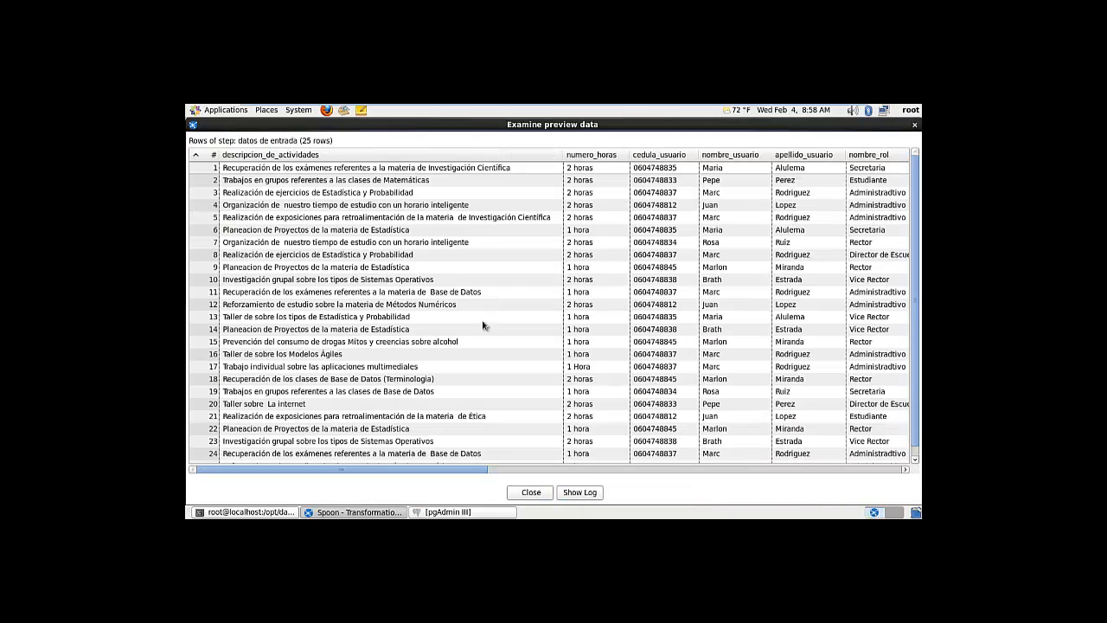
left_click_drag(454, 469, 898, 469)
left_click_drag(830, 469, 426, 473)
left_click(915, 126)
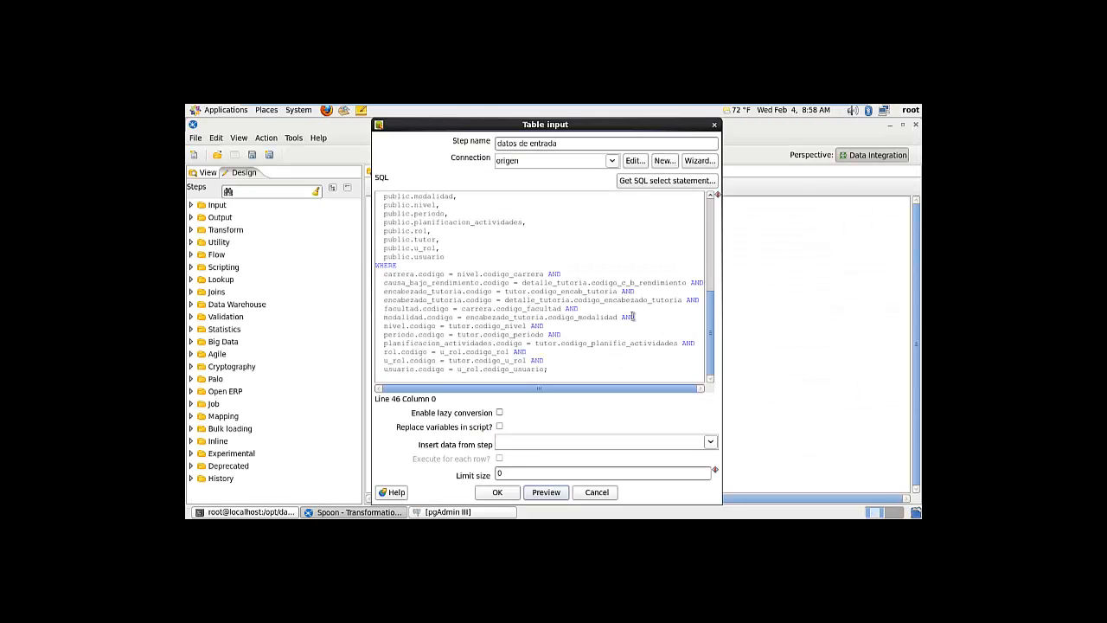
left_click(498, 492)
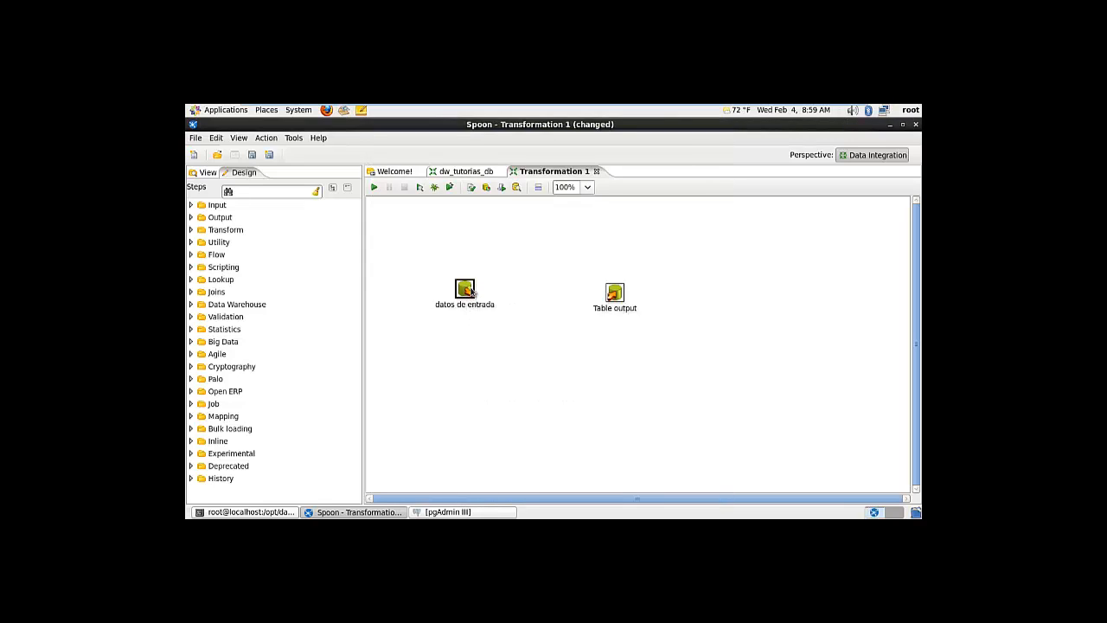
Link datos de entrada to Table output with a hop and open Table output's settings
mouse_move(472, 292)
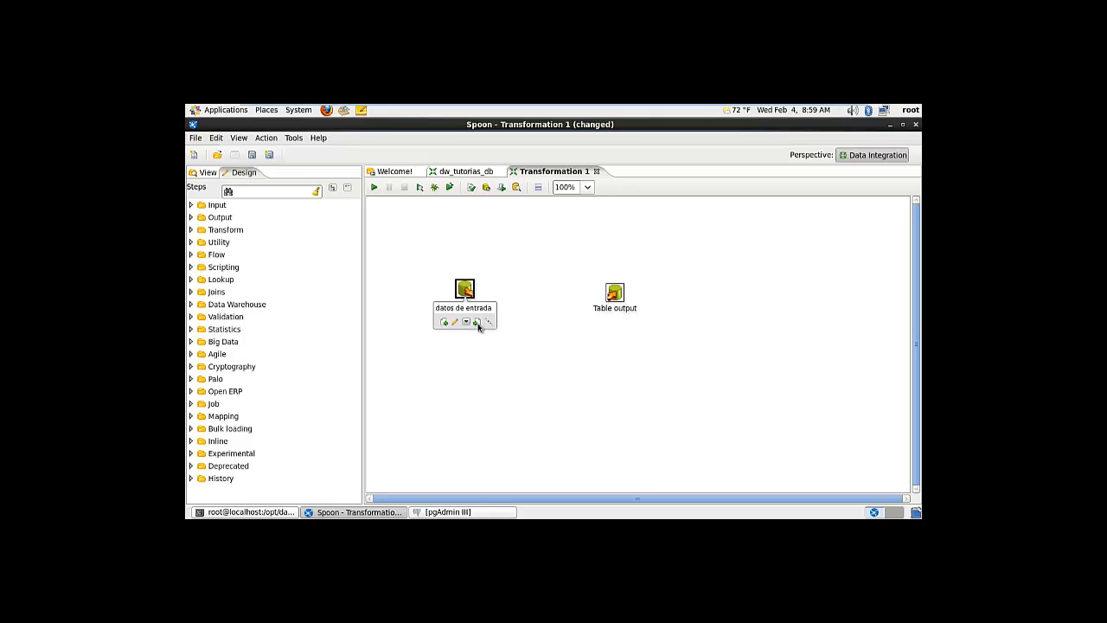
left_click_drag(481, 324, 616, 295)
mouse_move(620, 296)
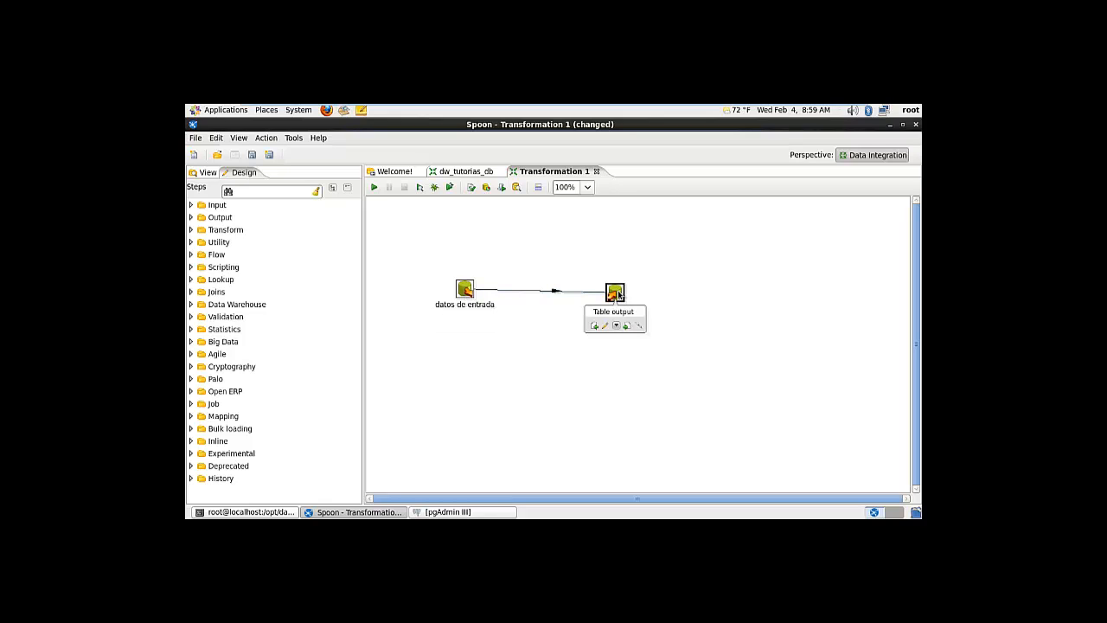
left_click_drag(618, 294, 609, 290)
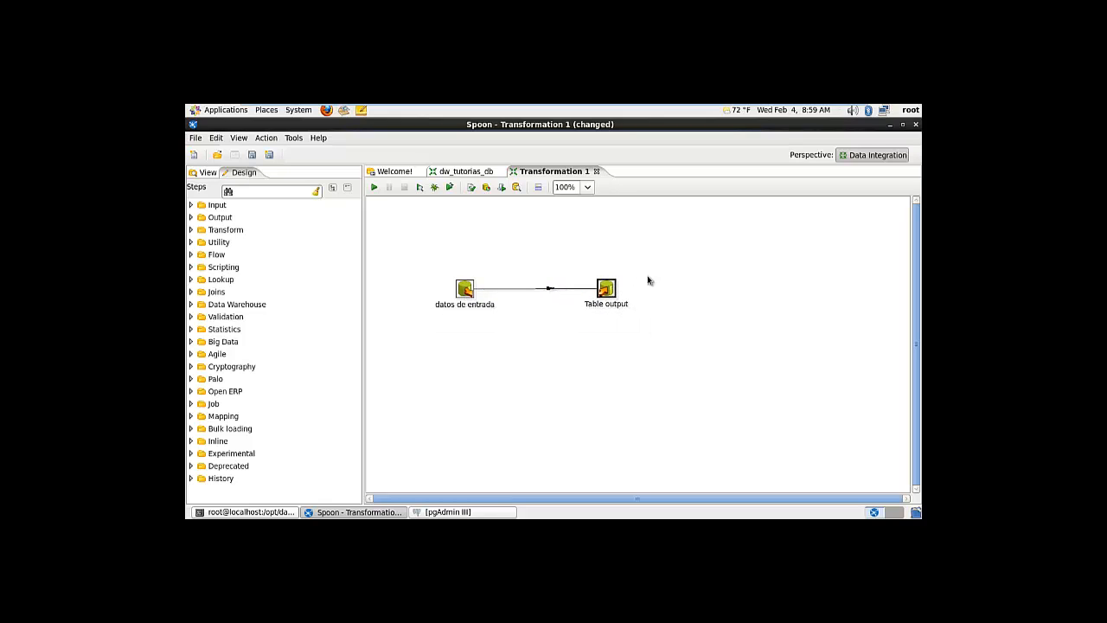
double_click(607, 290)
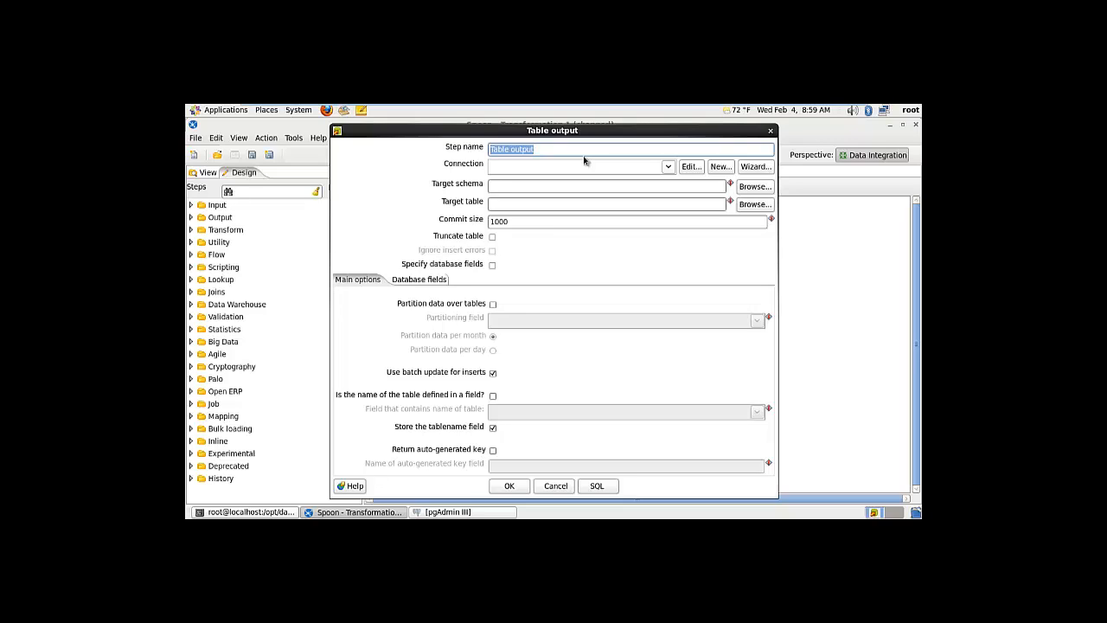
Name the output step 'salida de datos', select the destino connection, and browse target schemas
type("salida de datos")
left_click(669, 166)
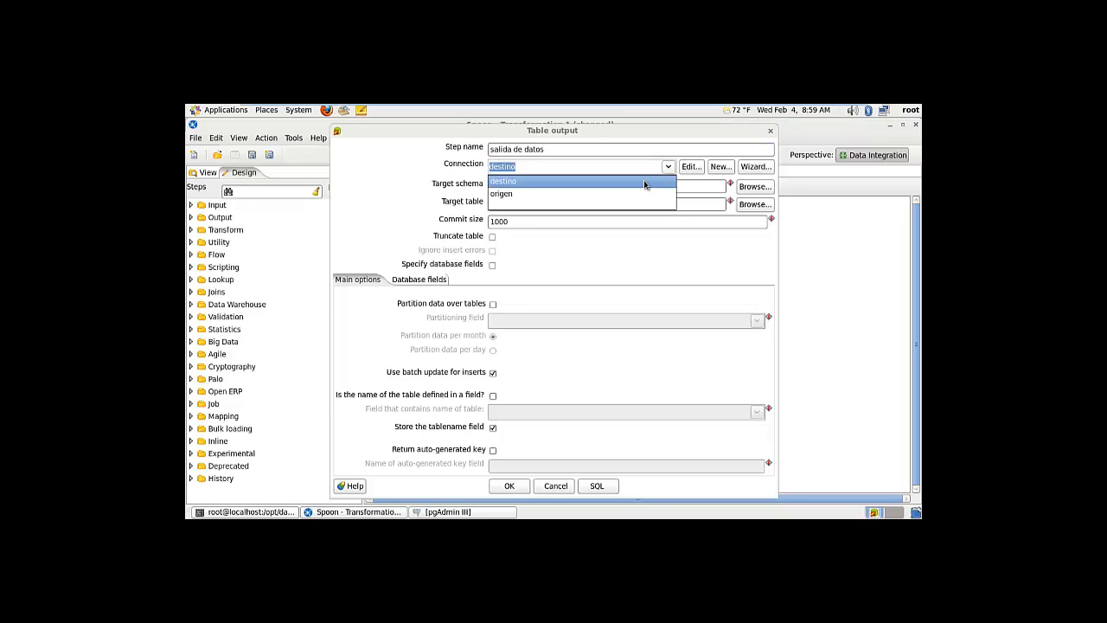
left_click(555, 182)
left_click(614, 190)
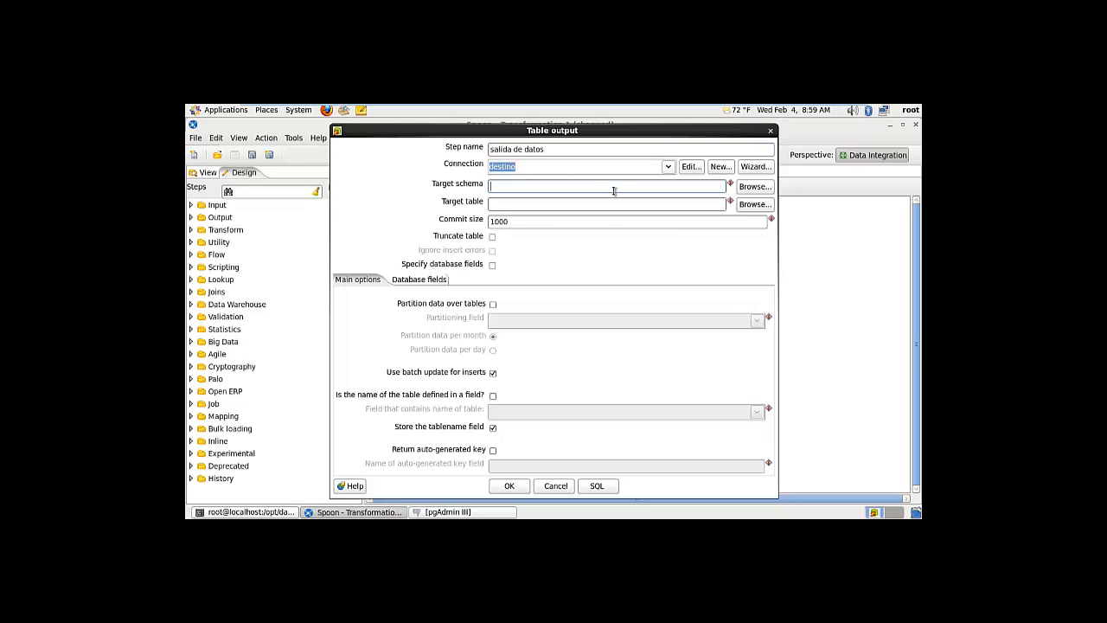
left_click(745, 192)
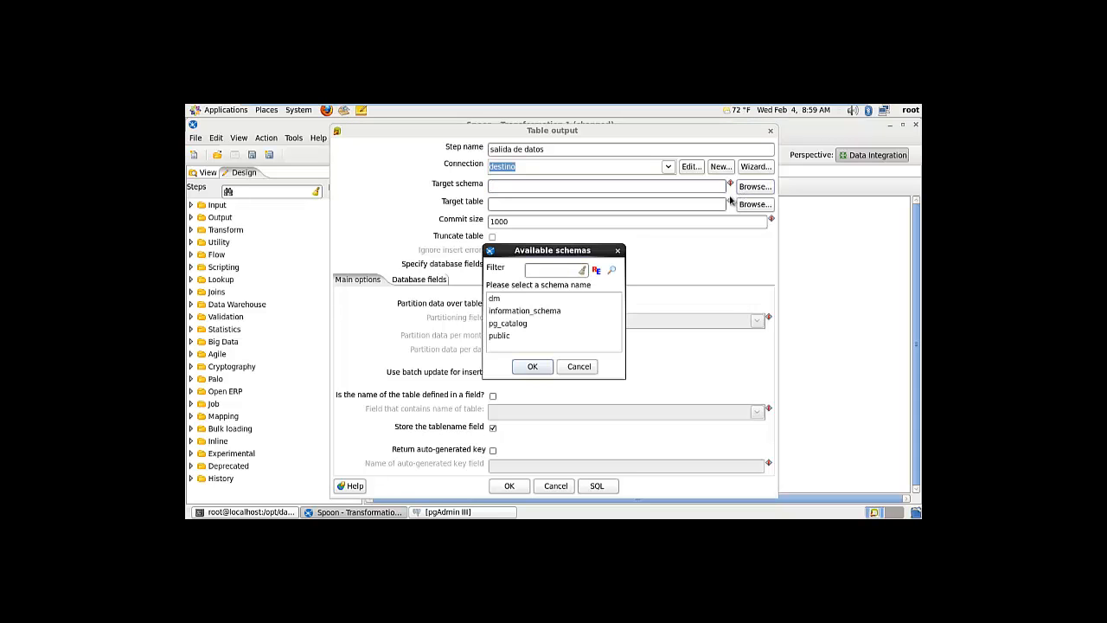
left_click(445, 512)
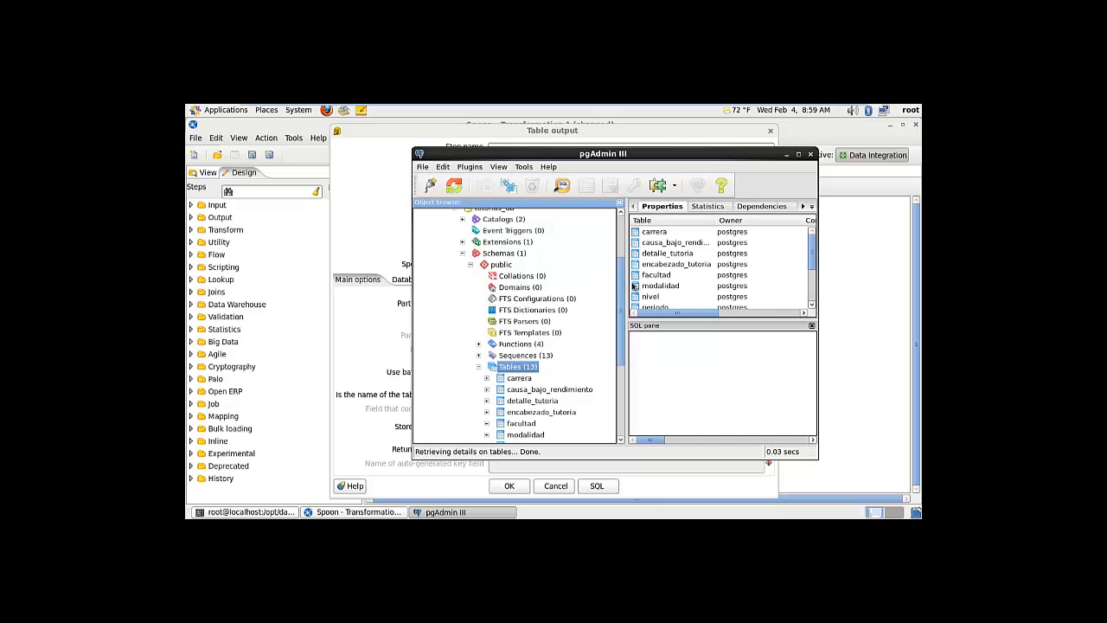
Expand dw_prueba's dm schema in pgAdmin, confirm it holds 0 tables, then return to Spoon
scroll(620, 279, "up", 3)
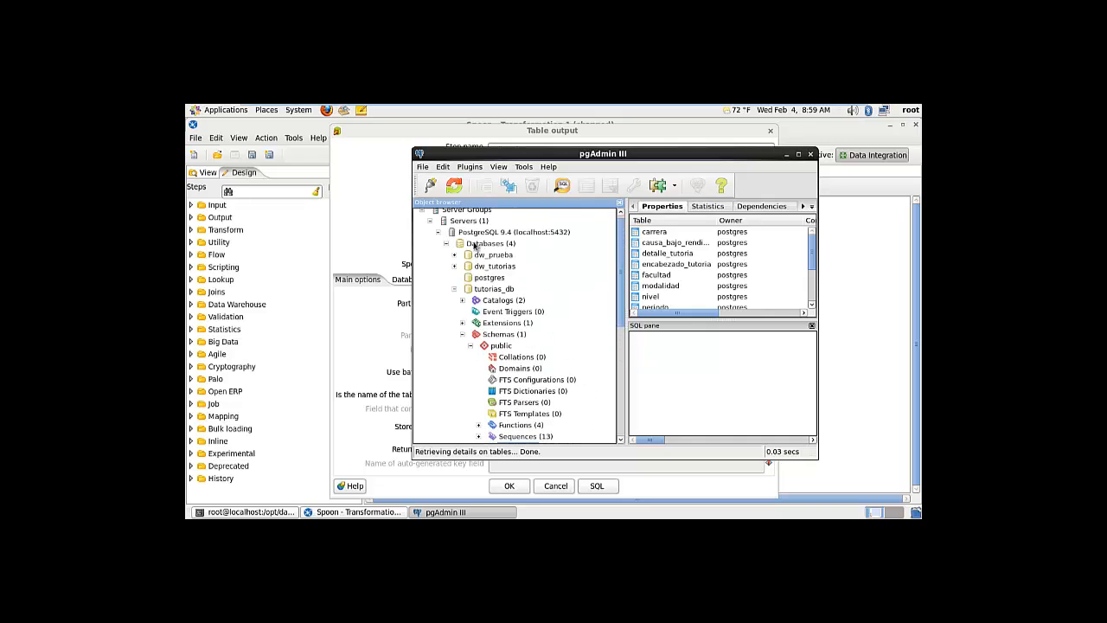
left_click(454, 288)
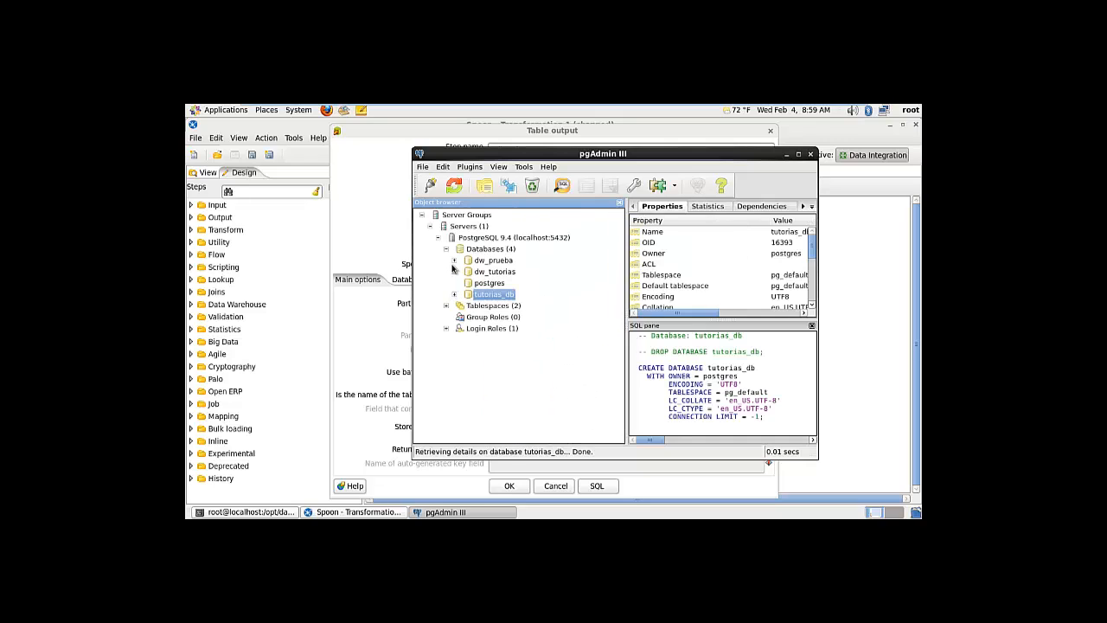
left_click(454, 261)
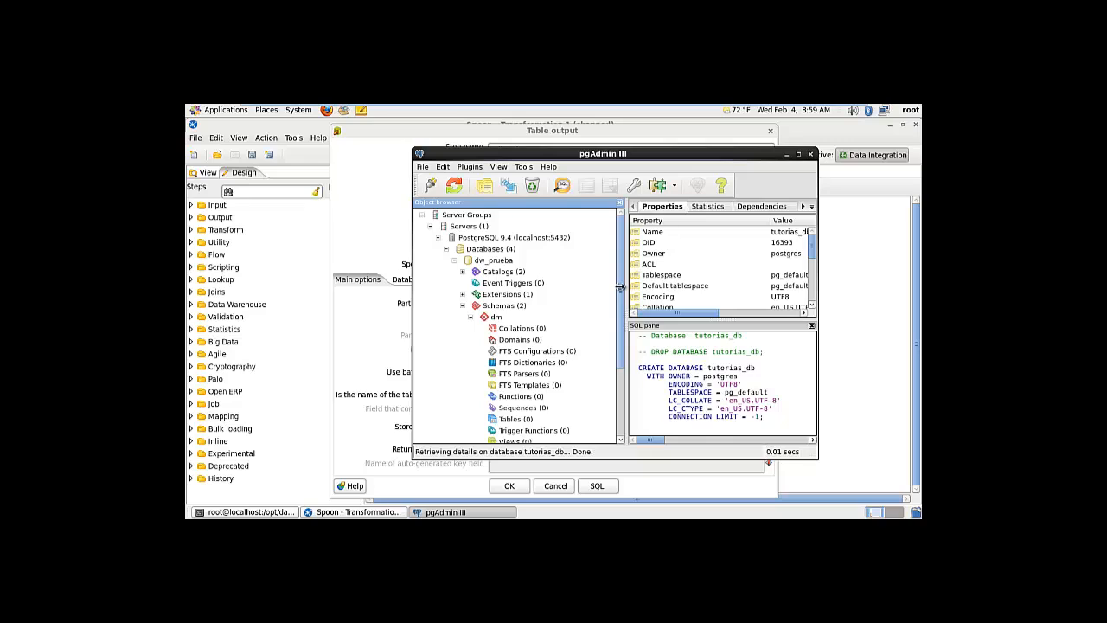
left_click_drag(620, 287, 623, 320)
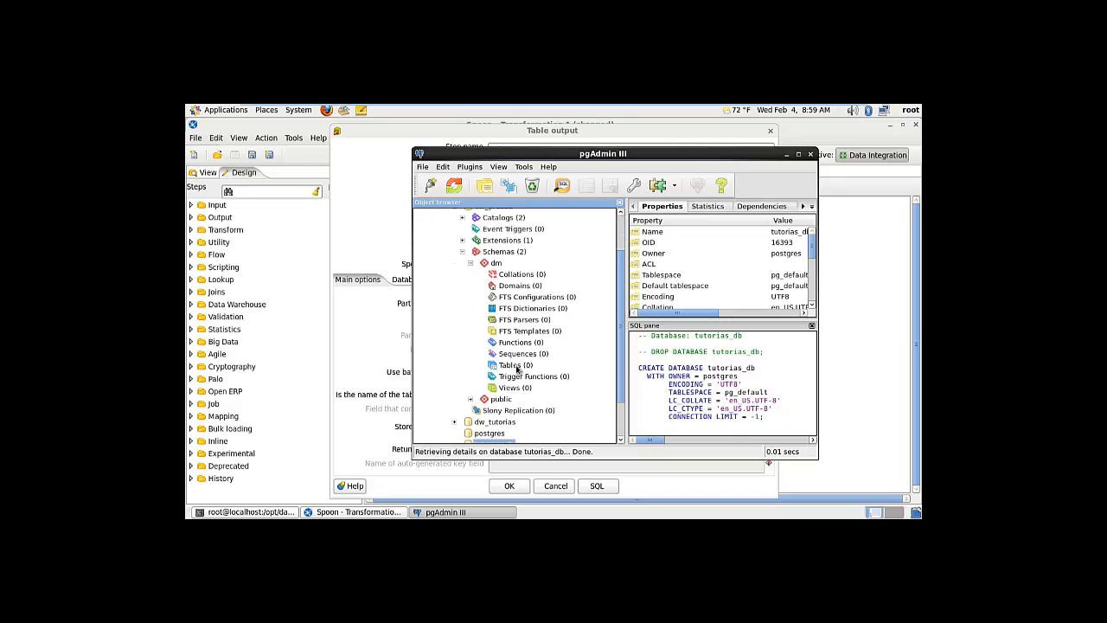
left_click(490, 365)
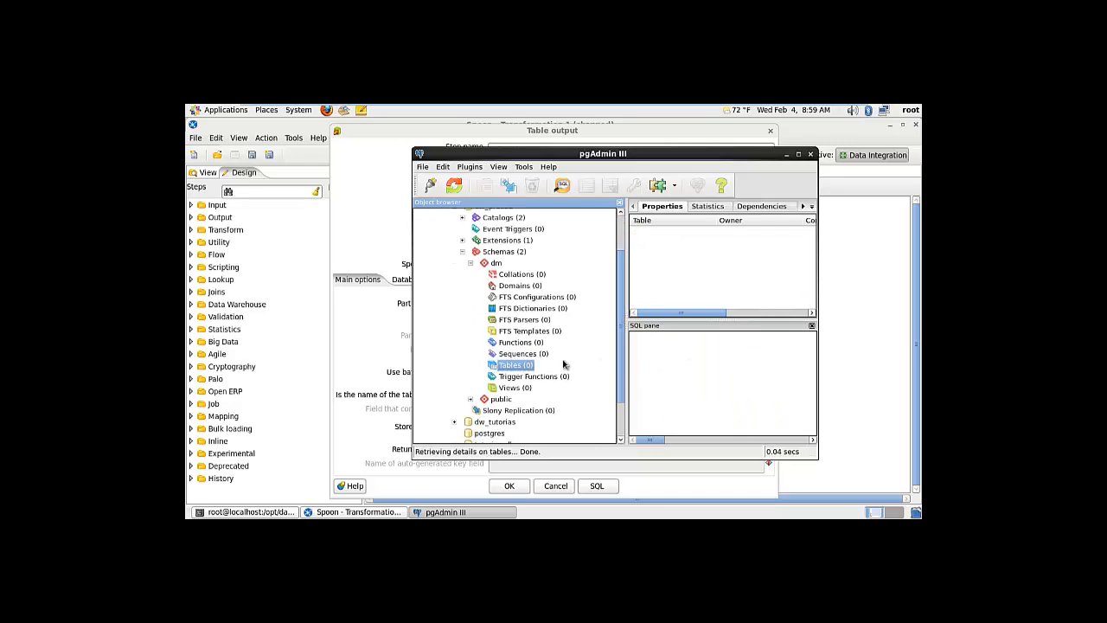
left_click(785, 156)
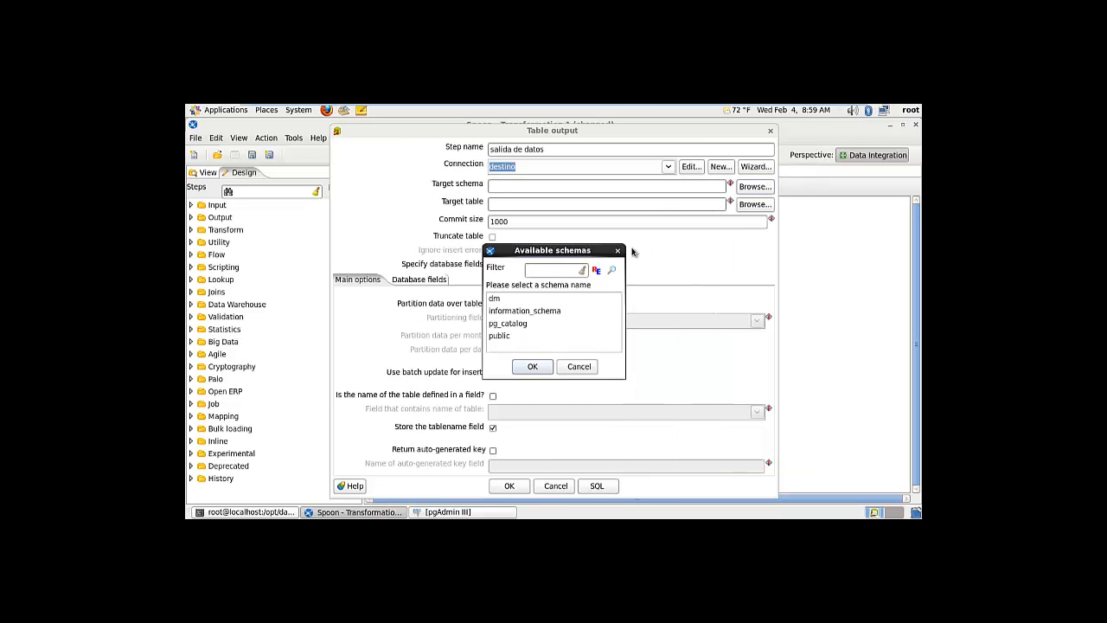
Set the output step's target schema to dm and enter a target table name, trying 'informacion'
left_click(504, 301)
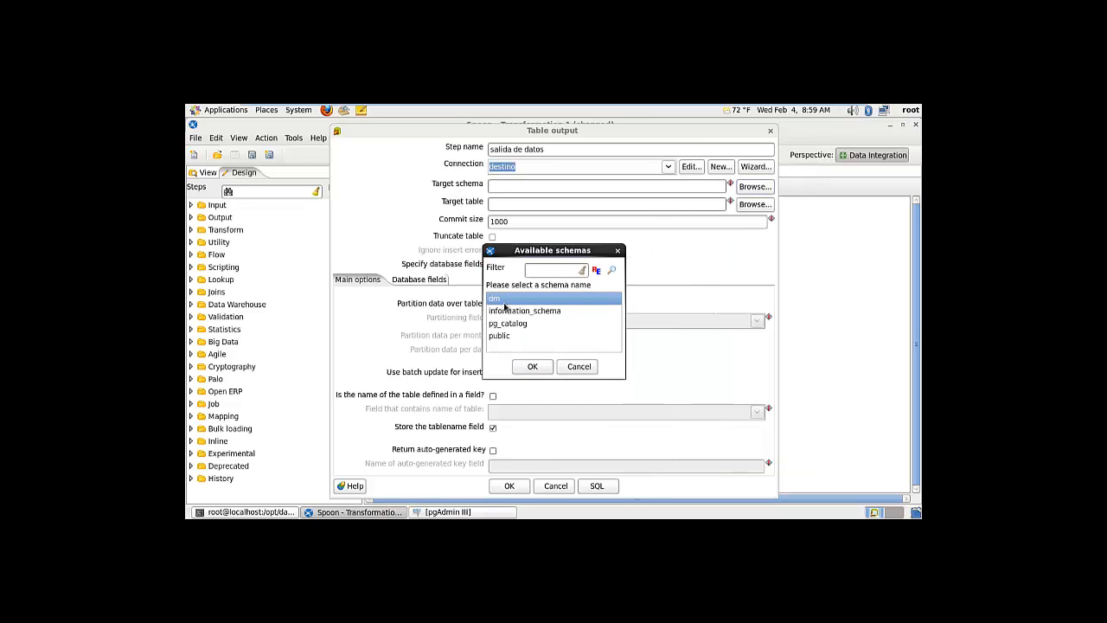
left_click(533, 367)
left_click(543, 205)
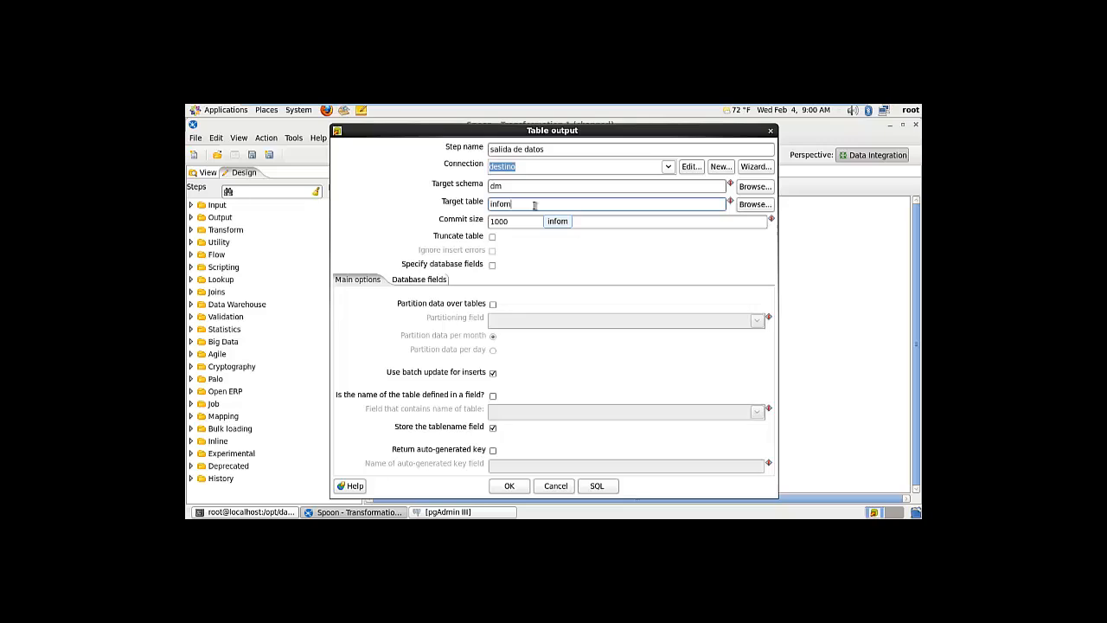
key("BackSpace")
type("rmacion")
key("BackSpace")
key("BackSpace")
key("BackSpace")
key("BackSpace")
key("BackSpace")
key("BackSpace")
key("BackSpace")
key("BackSpace")
key("BackSpace")
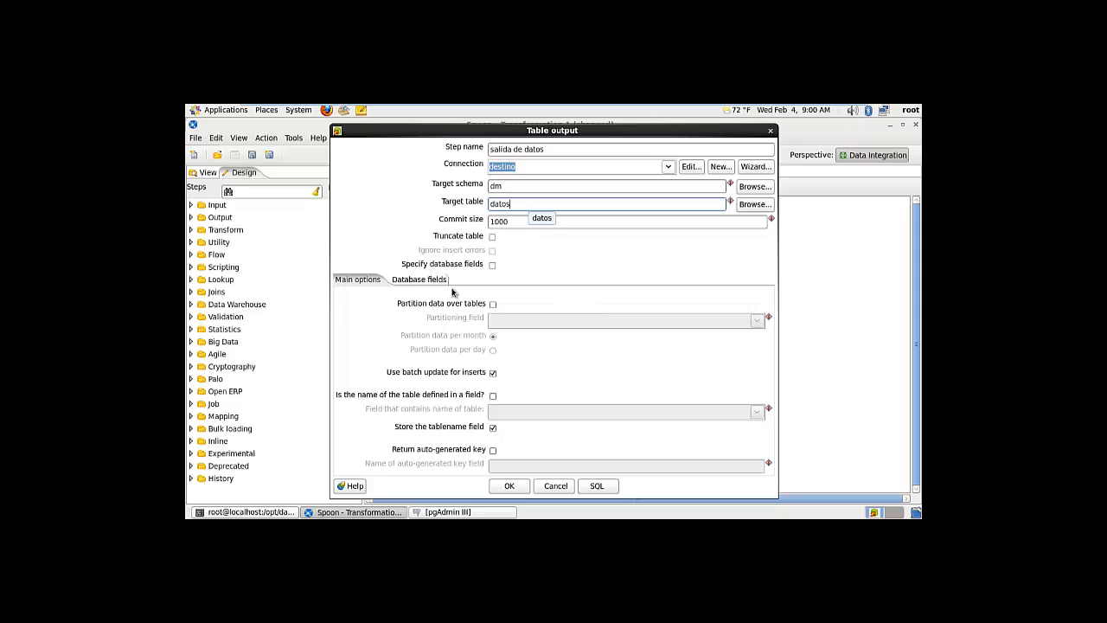
left_click(448, 511)
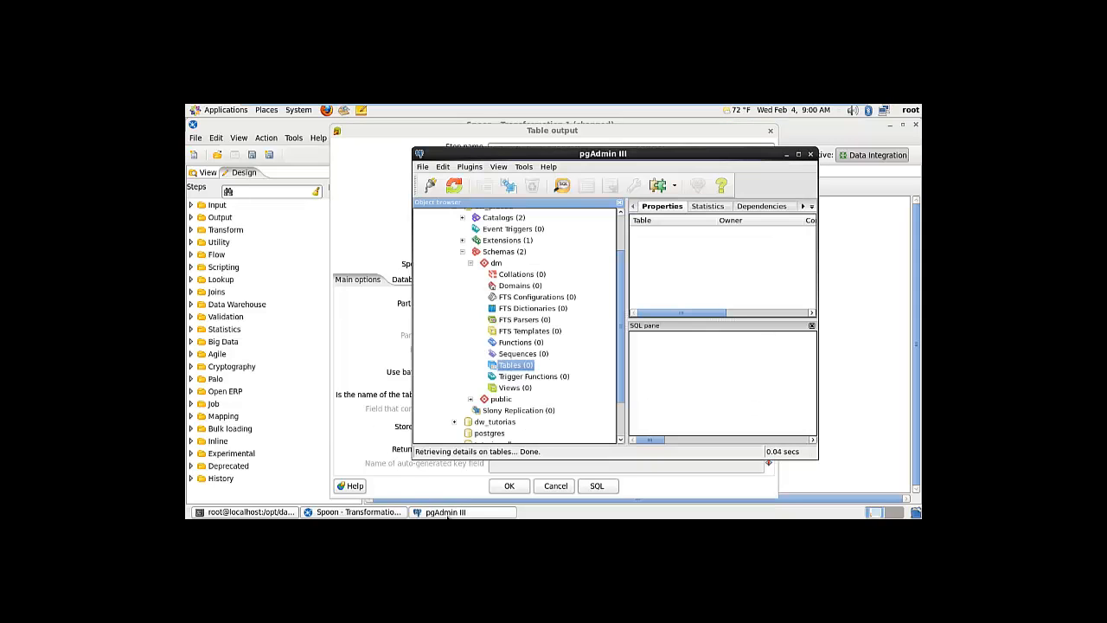
left_click(462, 251)
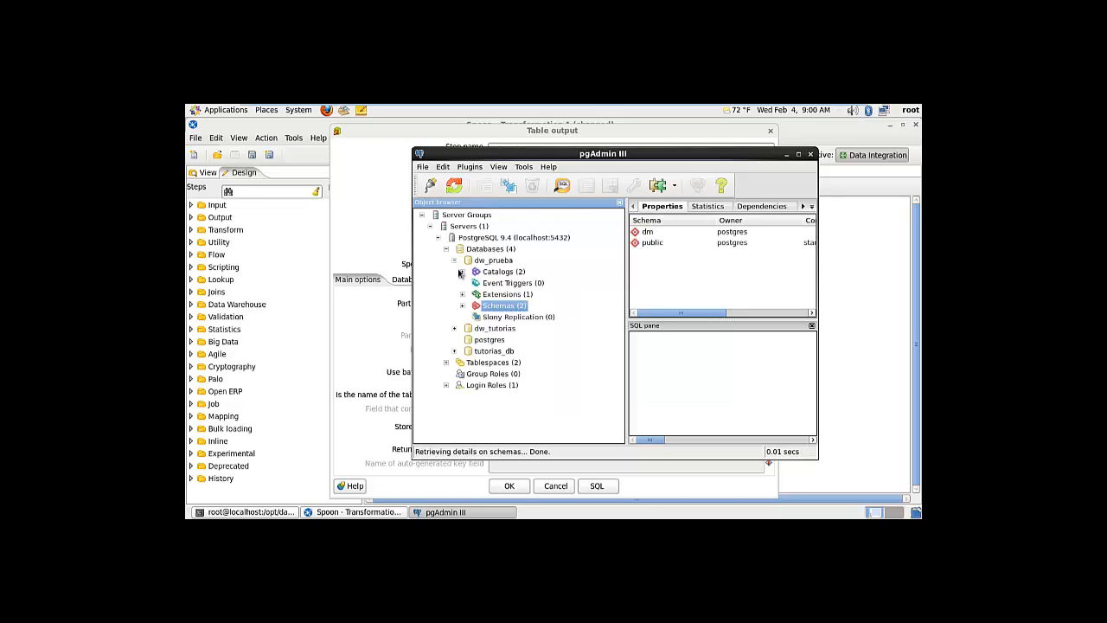
left_click(455, 262)
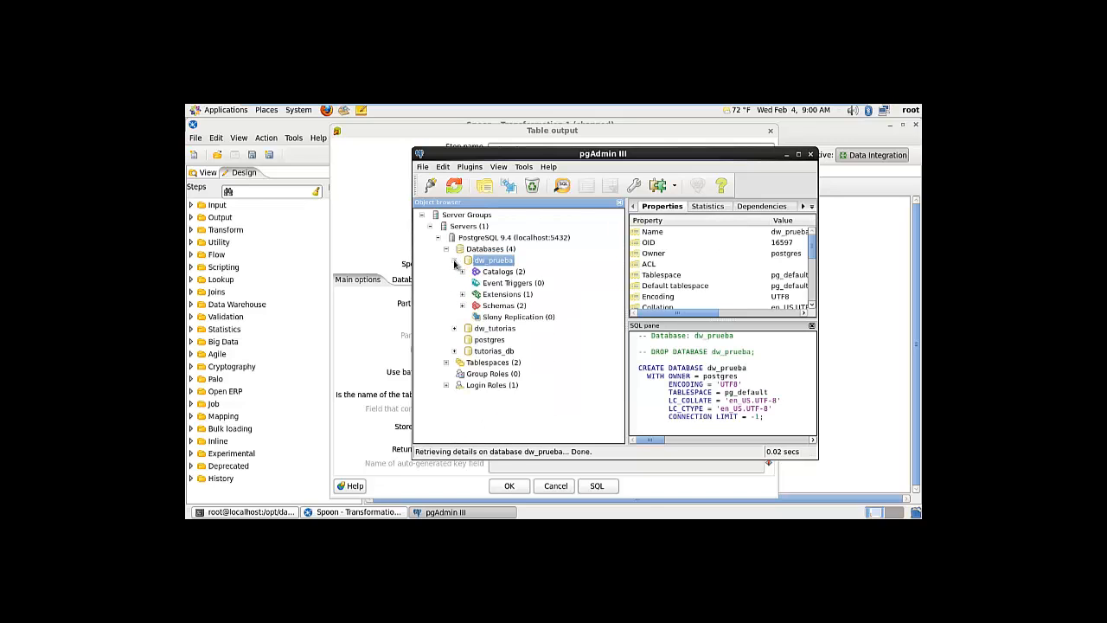
left_click(462, 306)
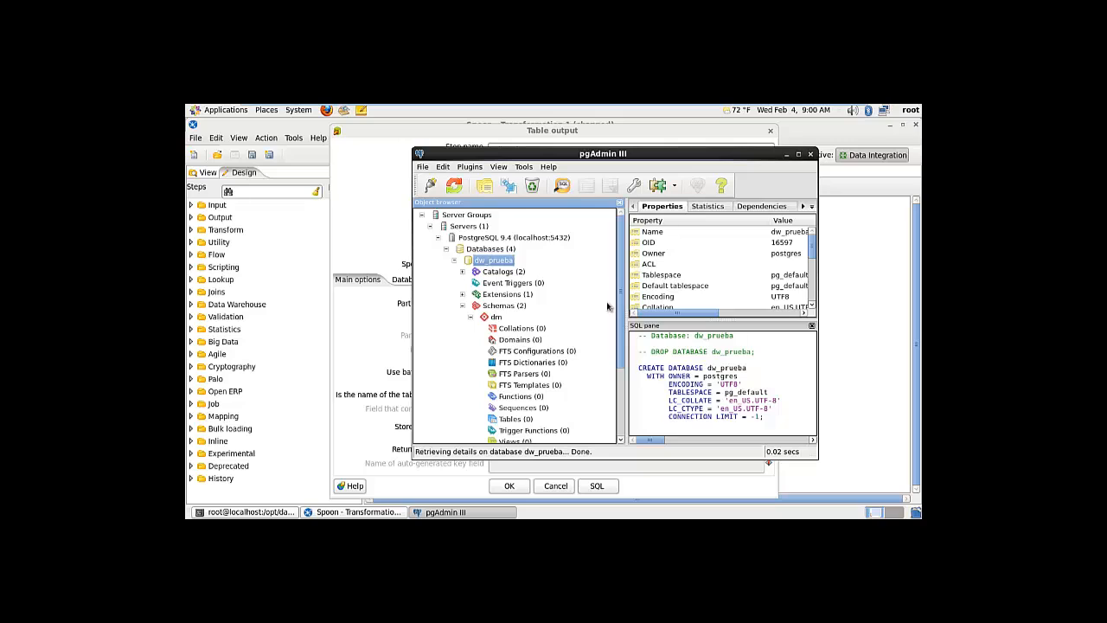
left_click_drag(620, 327, 620, 372)
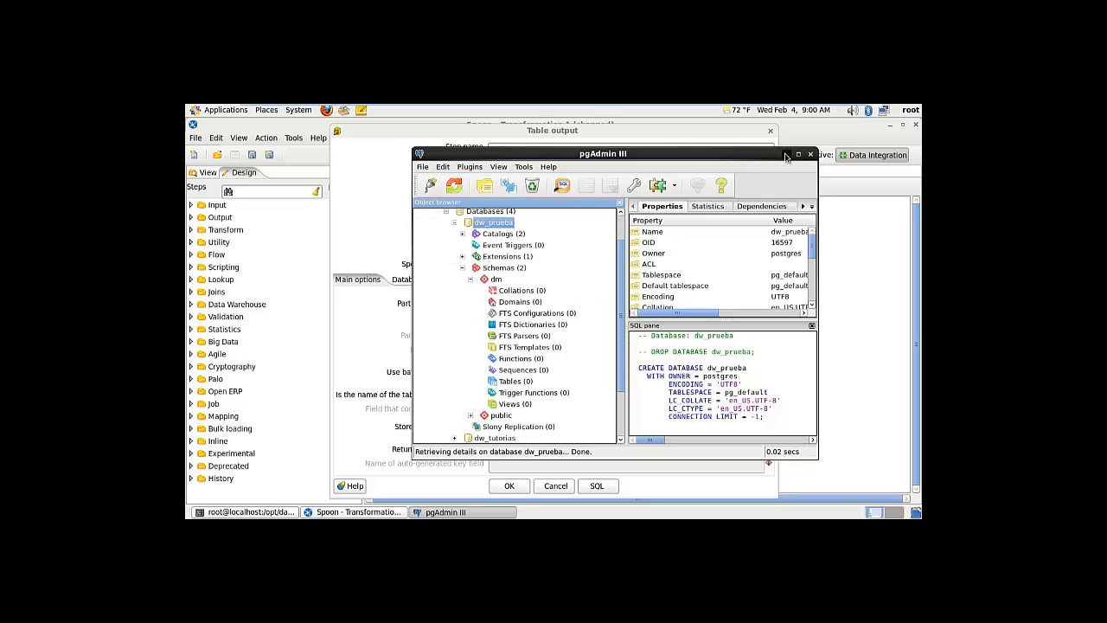
left_click(445, 216)
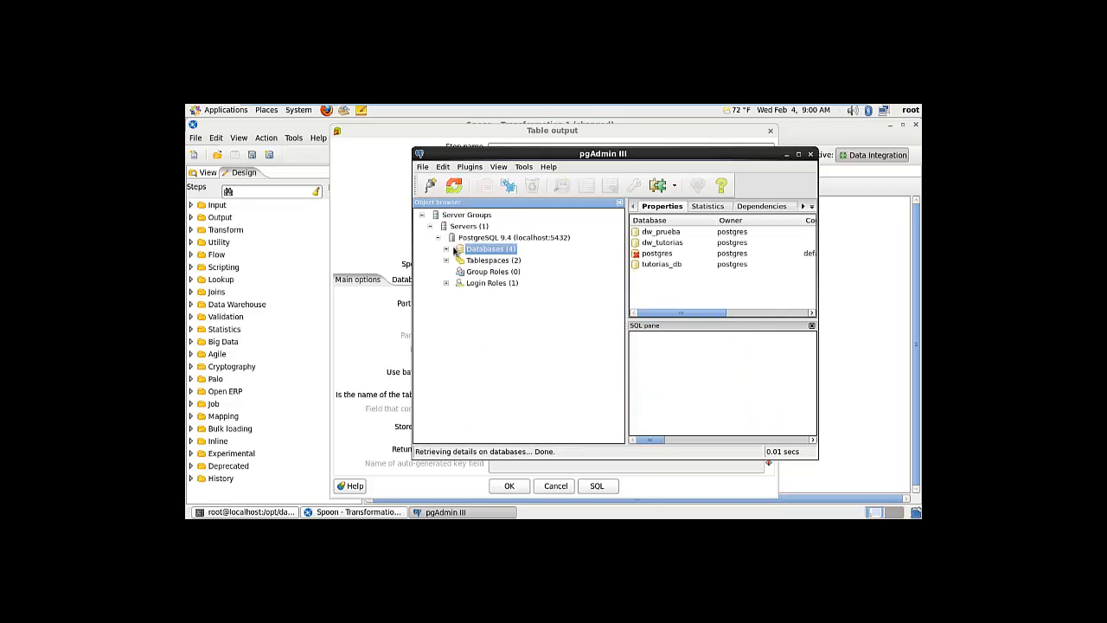
left_click(447, 250)
left_click(459, 261)
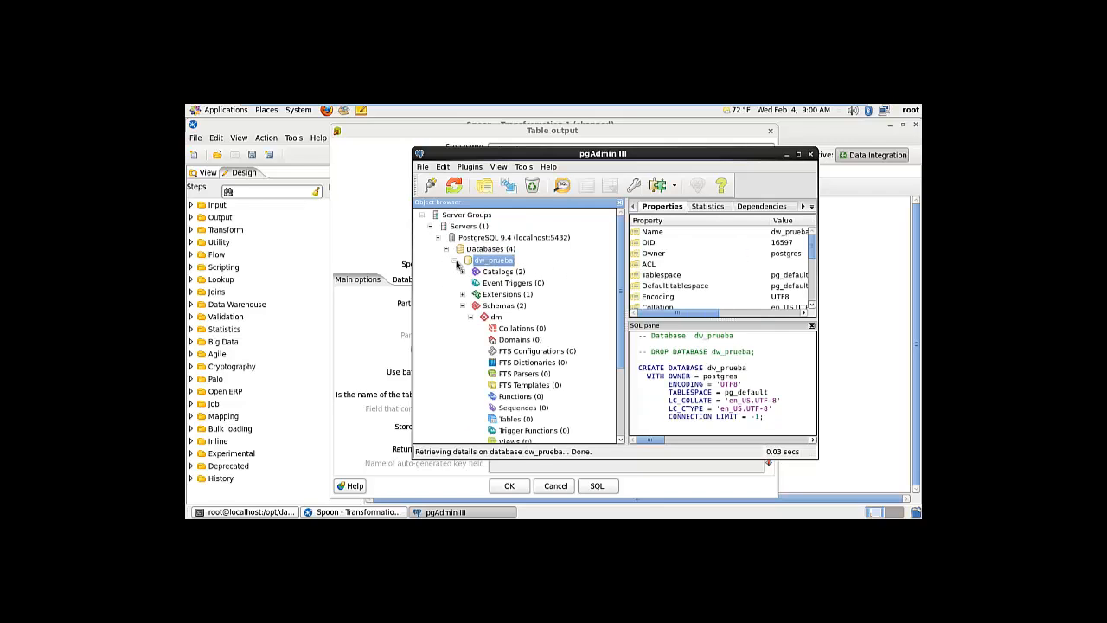
left_click(455, 261)
Generate and execute the CREATE TABLE dm.datos SQL, then confirm the output step settings
left_click(788, 156)
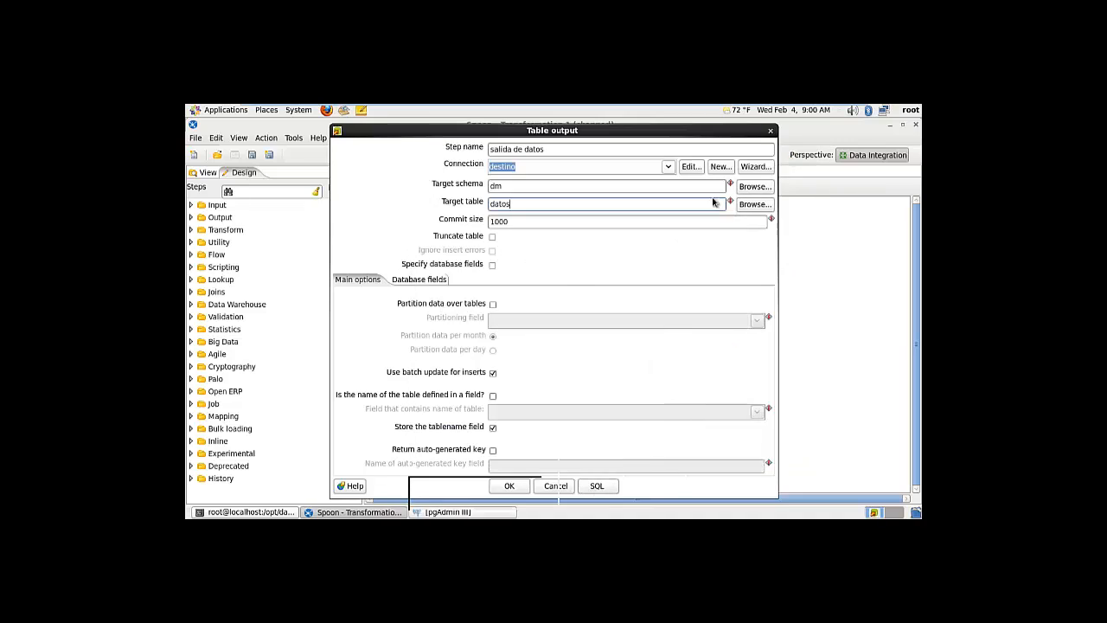
left_click(597, 485)
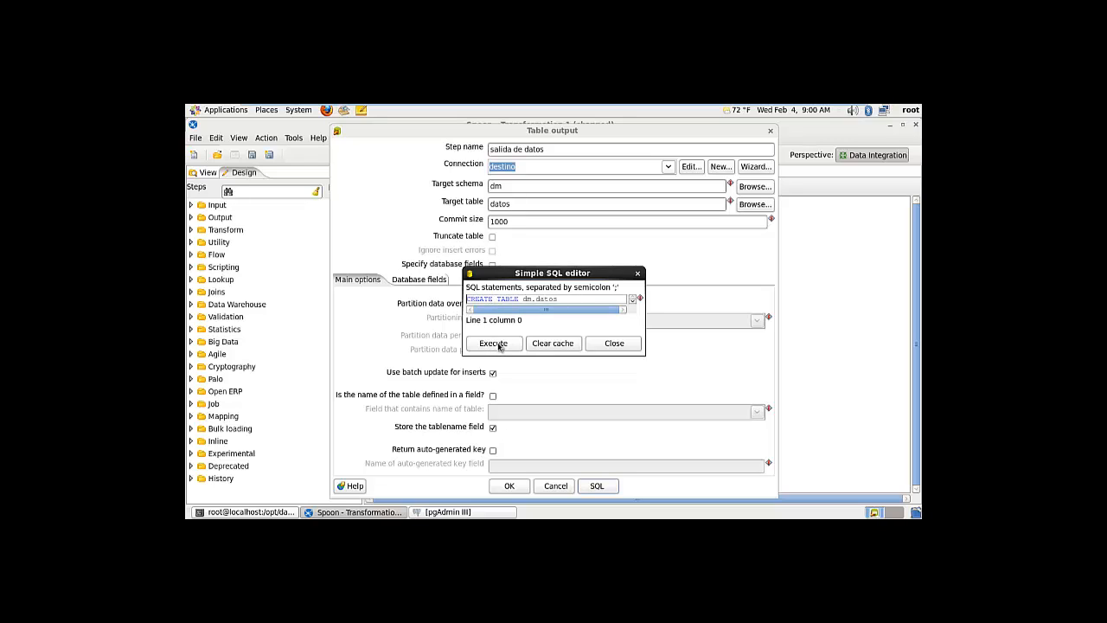
left_click(499, 344)
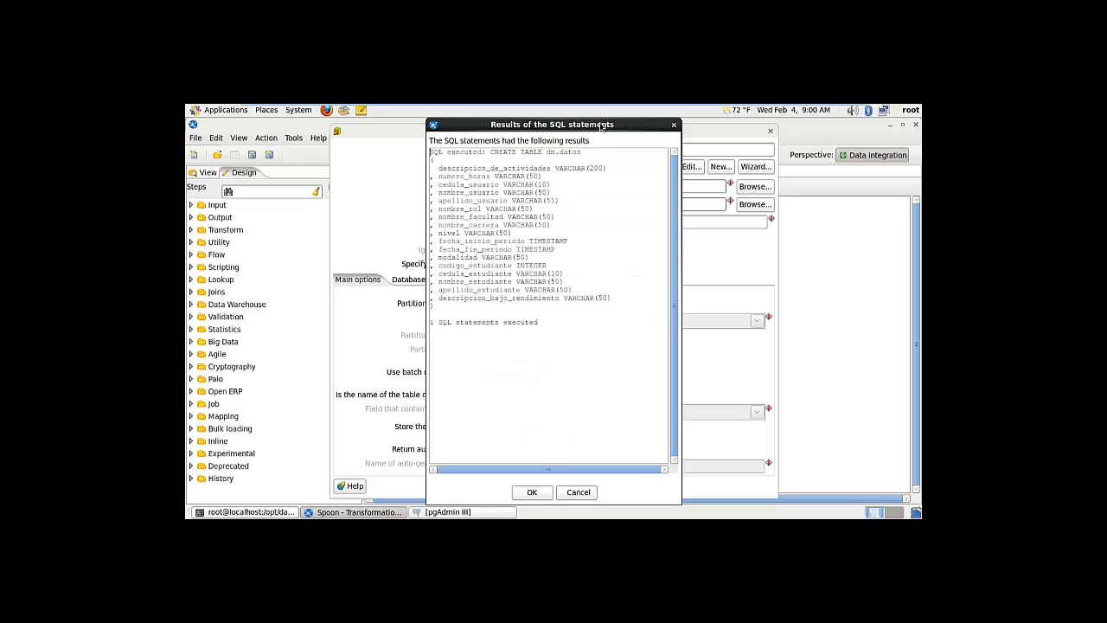
left_click(533, 492)
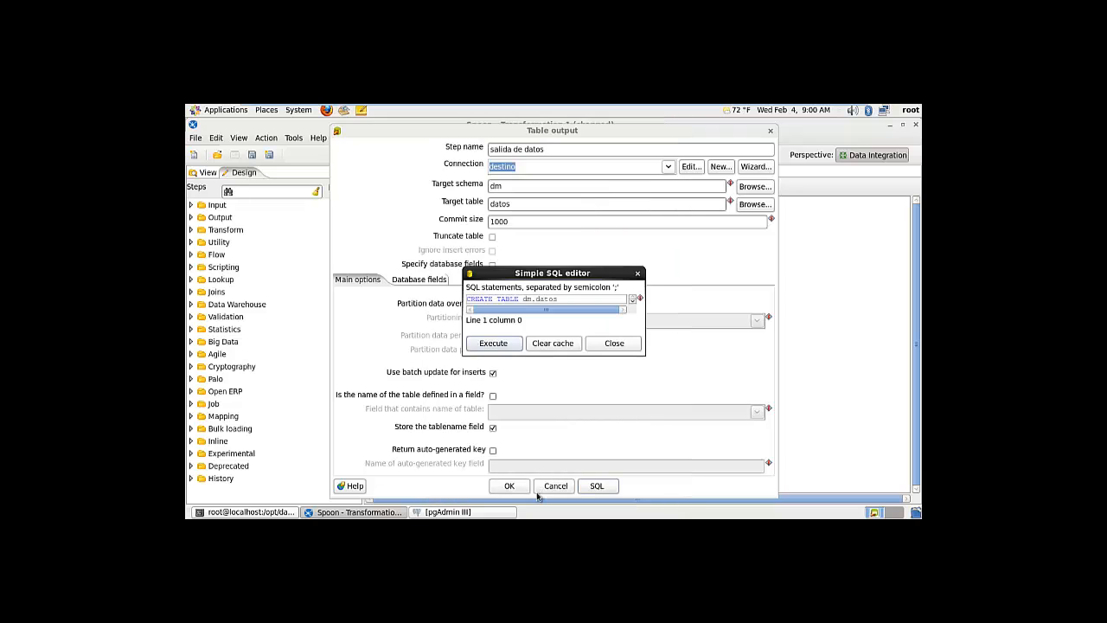
left_click(601, 344)
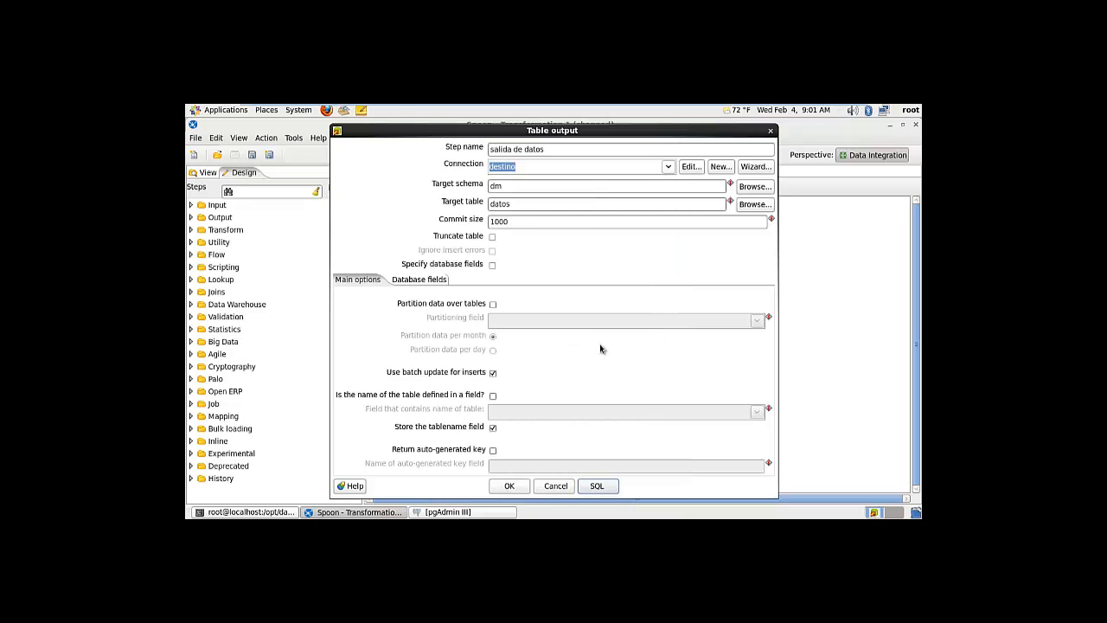
left_click(509, 485)
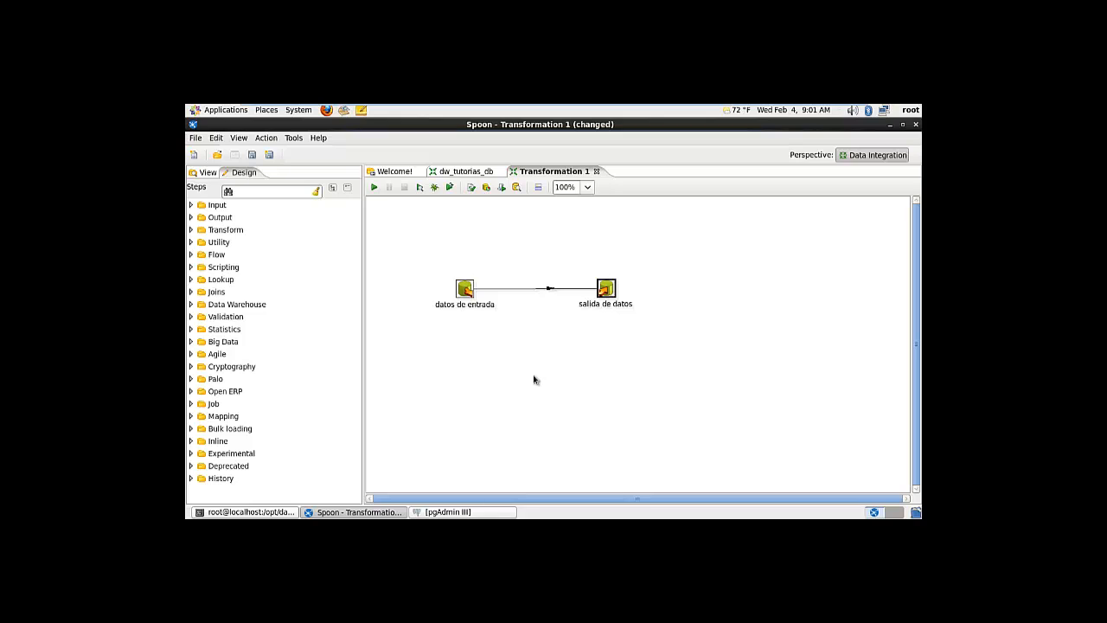
Run the transformation, saving it as 'creacion de dw', and view the run results
left_click(450, 188)
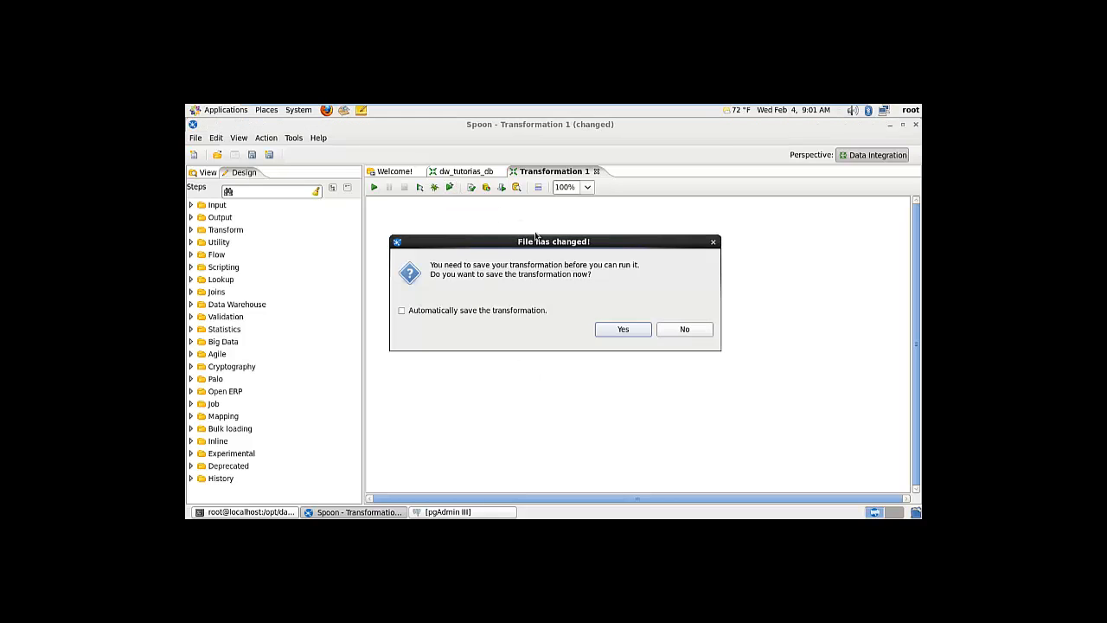
left_click(622, 329)
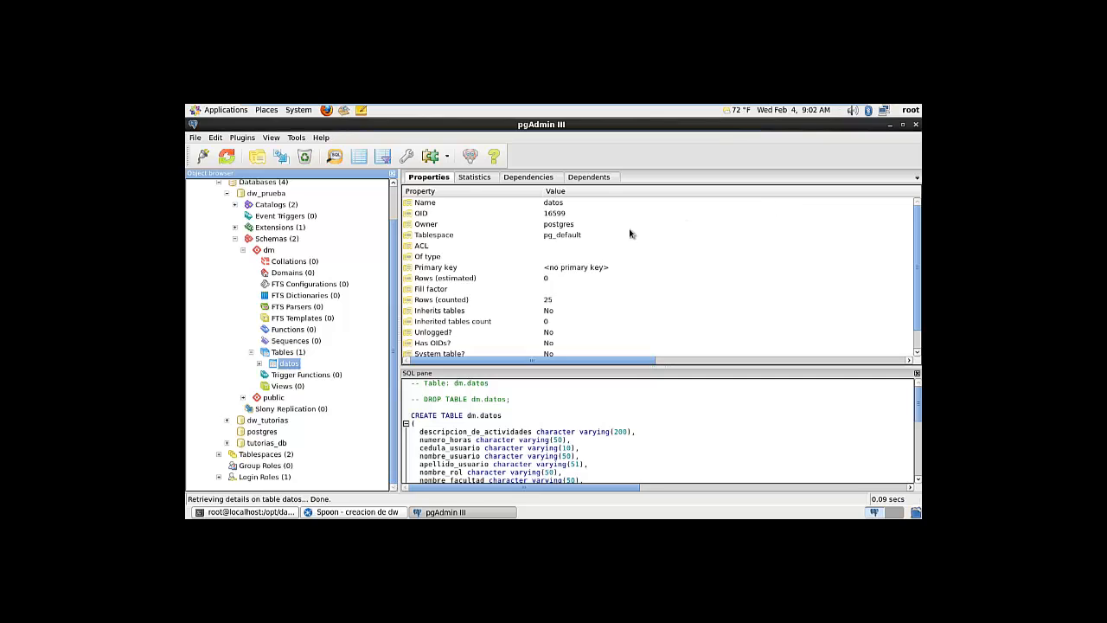
left_click(889, 125)
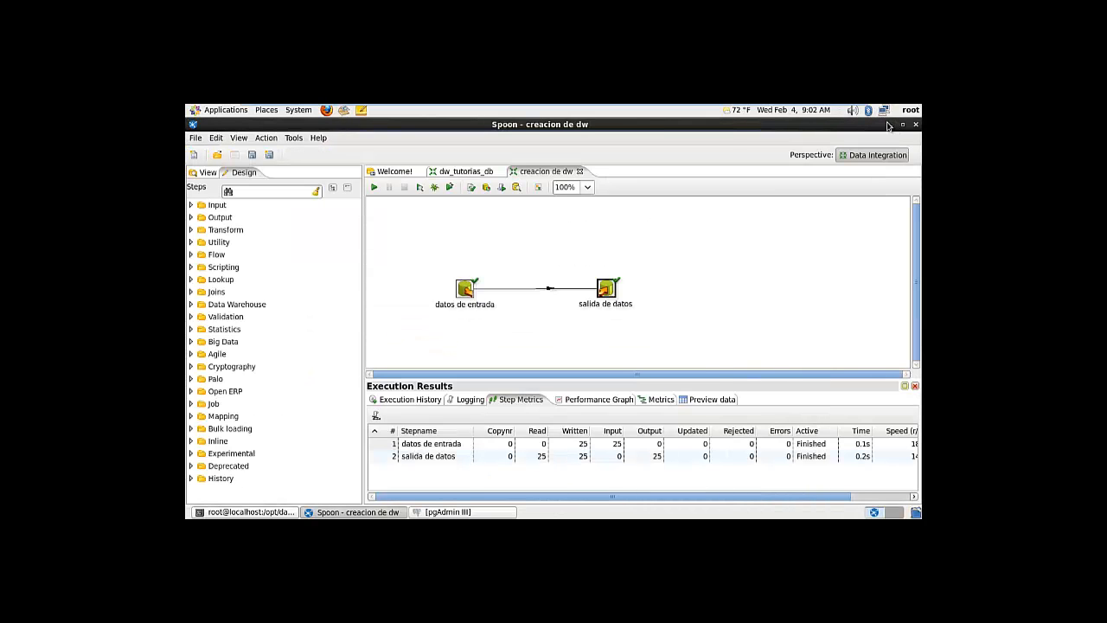
Minimize Spoon and switch the CentOS virtual machine from full-screen to windowed mode in VMware
left_click(889, 125)
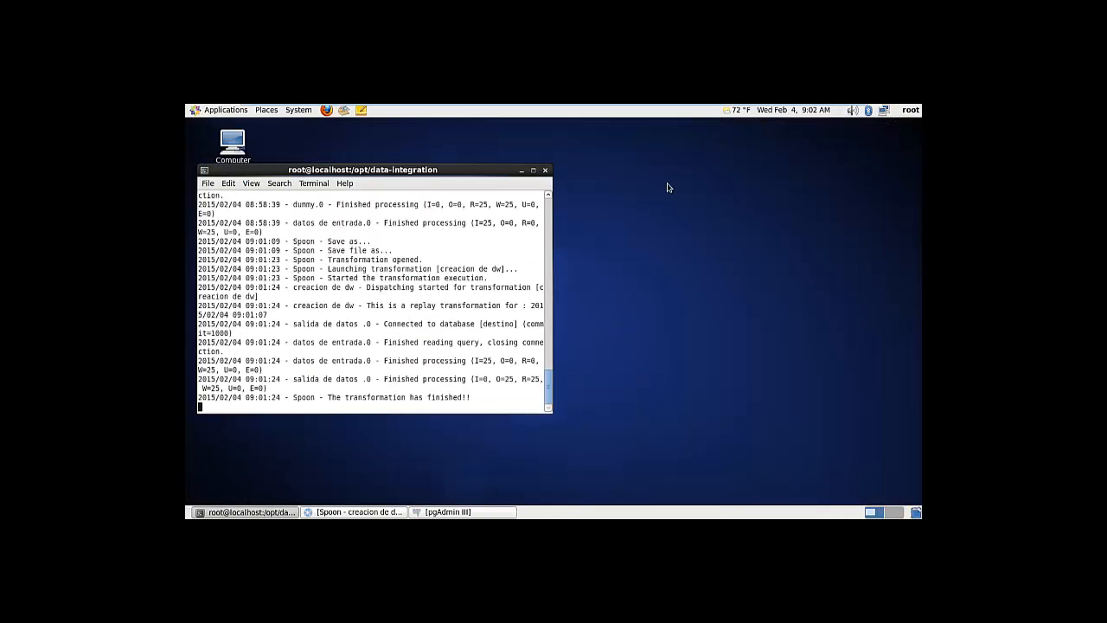
left_click(568, 182)
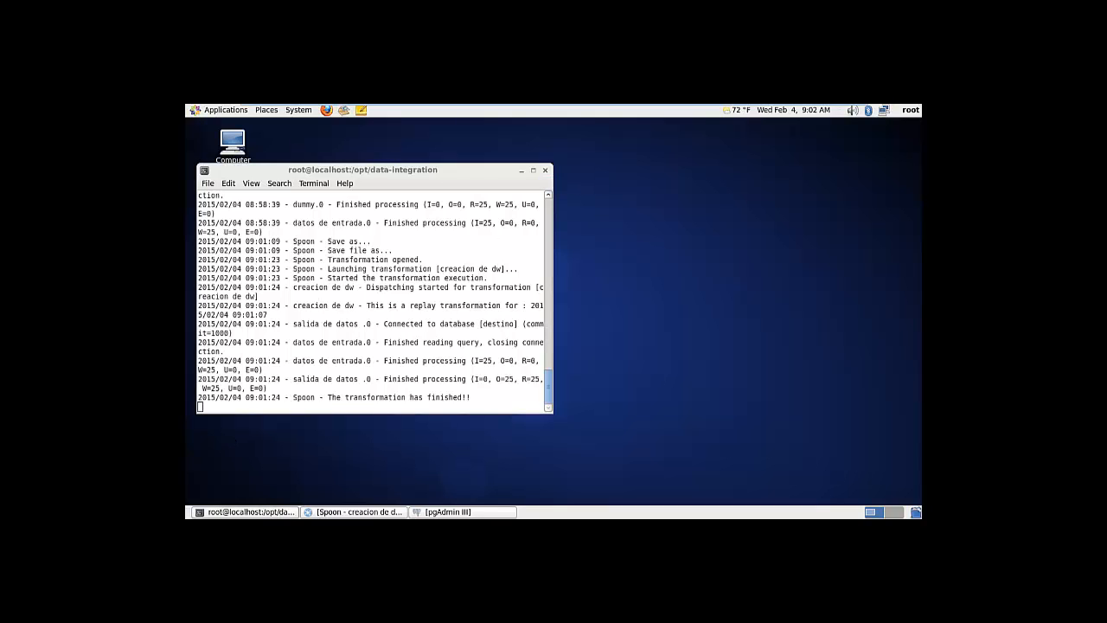
mouse_move(371, 106)
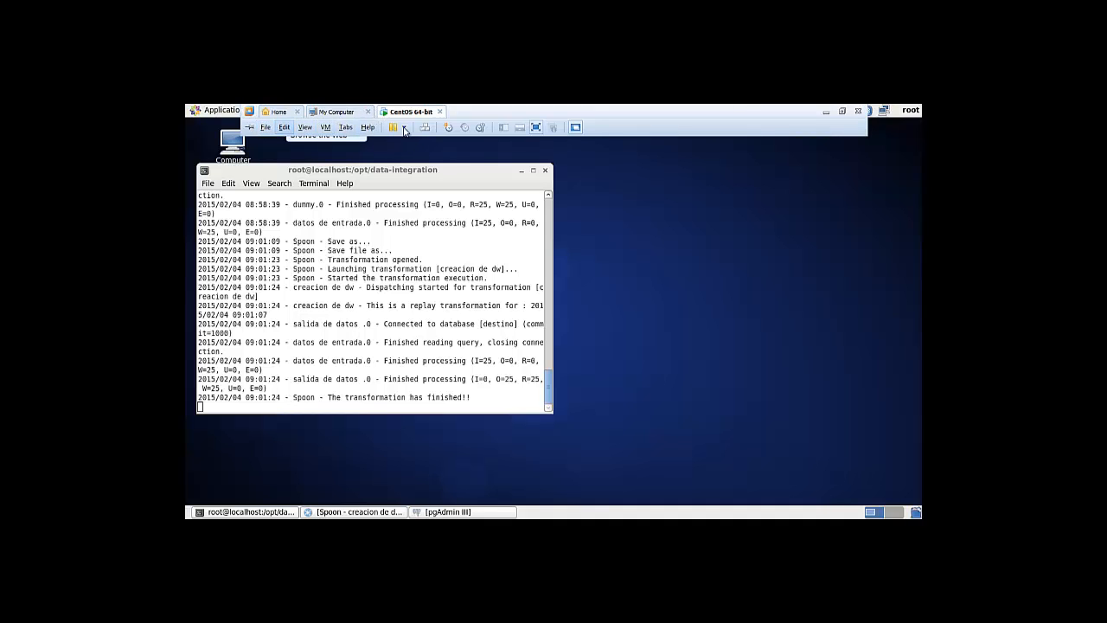
left_click(536, 128)
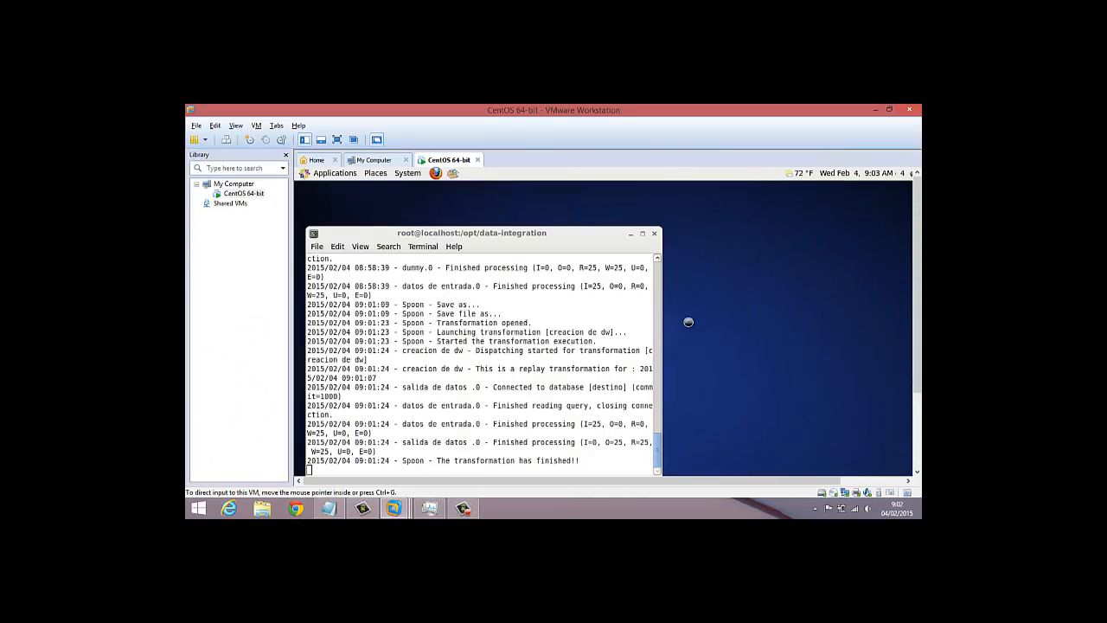
left_click(463, 508)
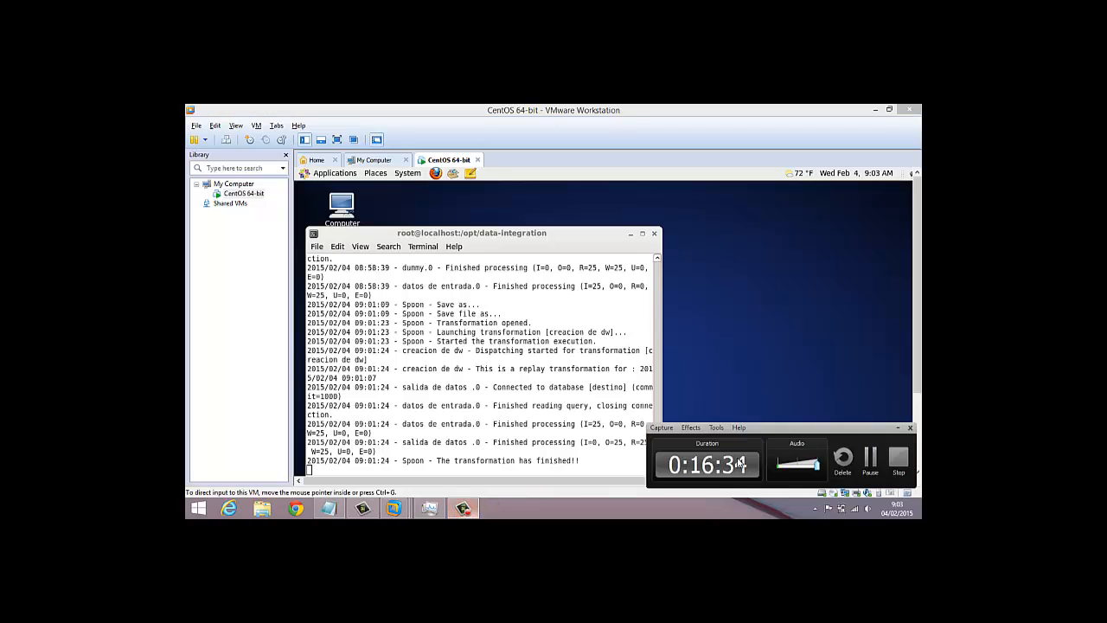
left_click(898, 458)
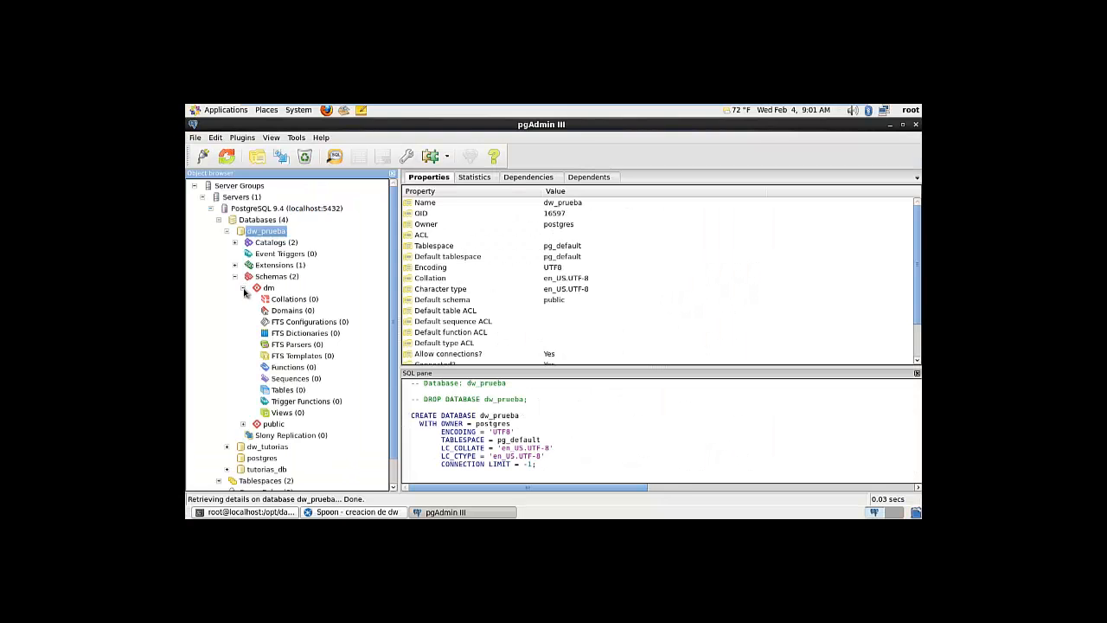
Refresh the dw_prueba database in pgAdmin so it picks up the new table
left_click(243, 288)
left_click(226, 231)
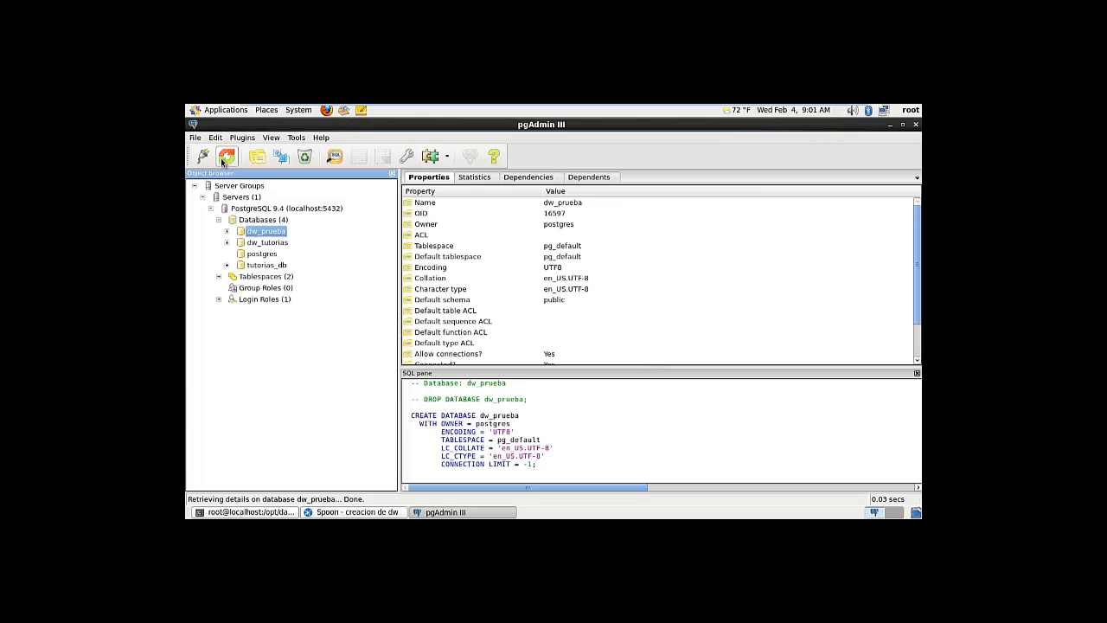
left_click(226, 156)
right_click(252, 233)
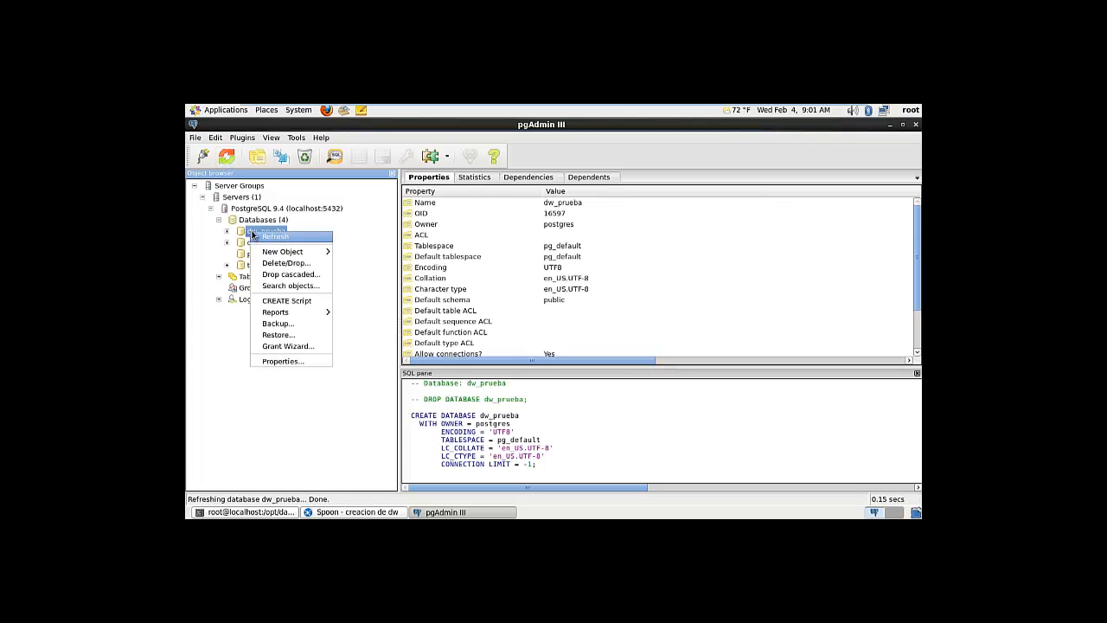
left_click(264, 240)
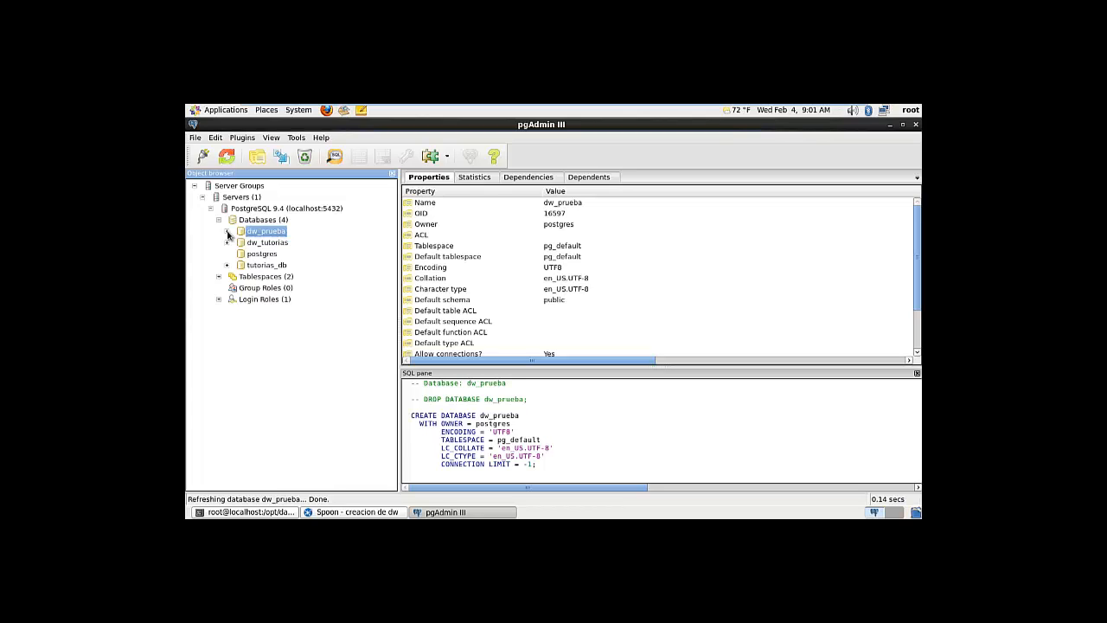
Expand dw_prueba > Schemas > dm > Tables and select the new datos table
left_click(228, 232)
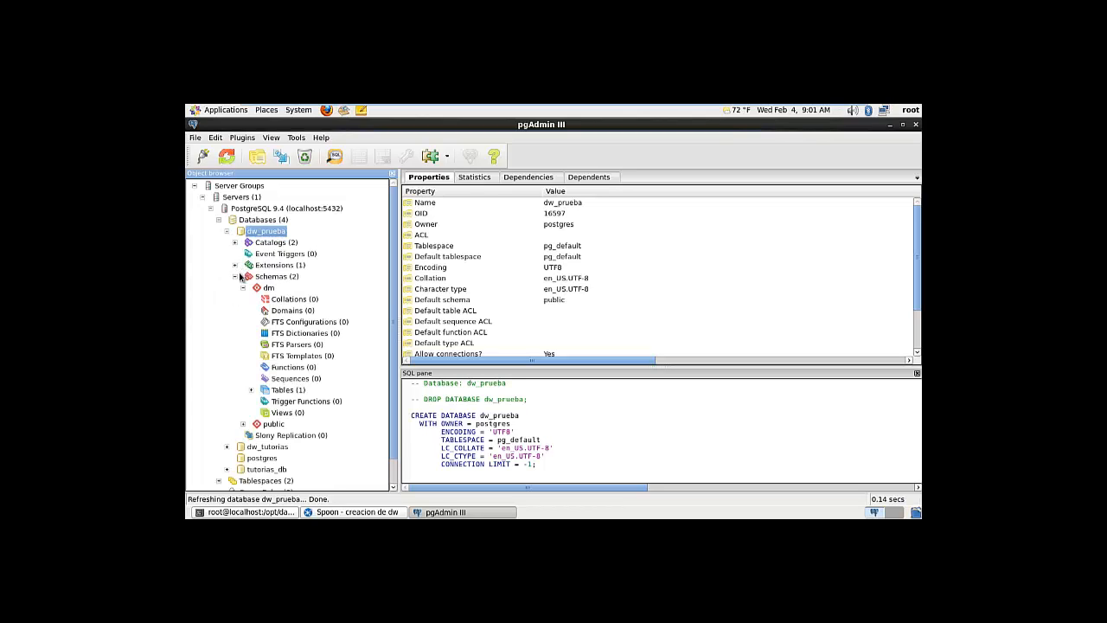
left_click(235, 276)
left_click(235, 277)
left_click(253, 390)
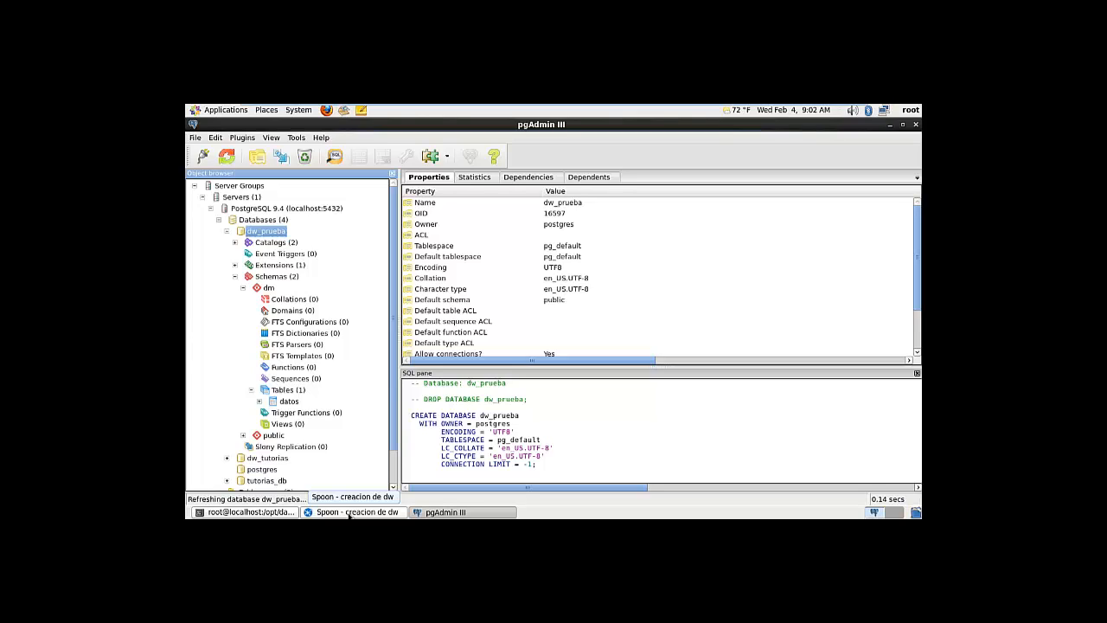
left_click(287, 388)
left_click(287, 401)
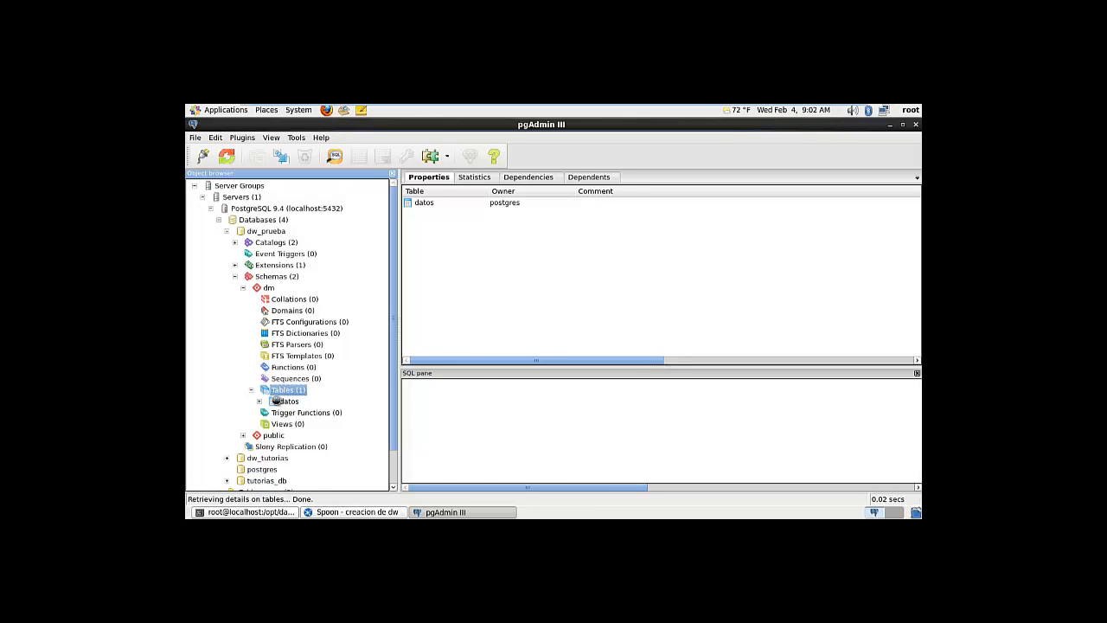
View all 25 rows of dm.datos, scroll across the remaining columns, then close the data view
left_click(360, 157)
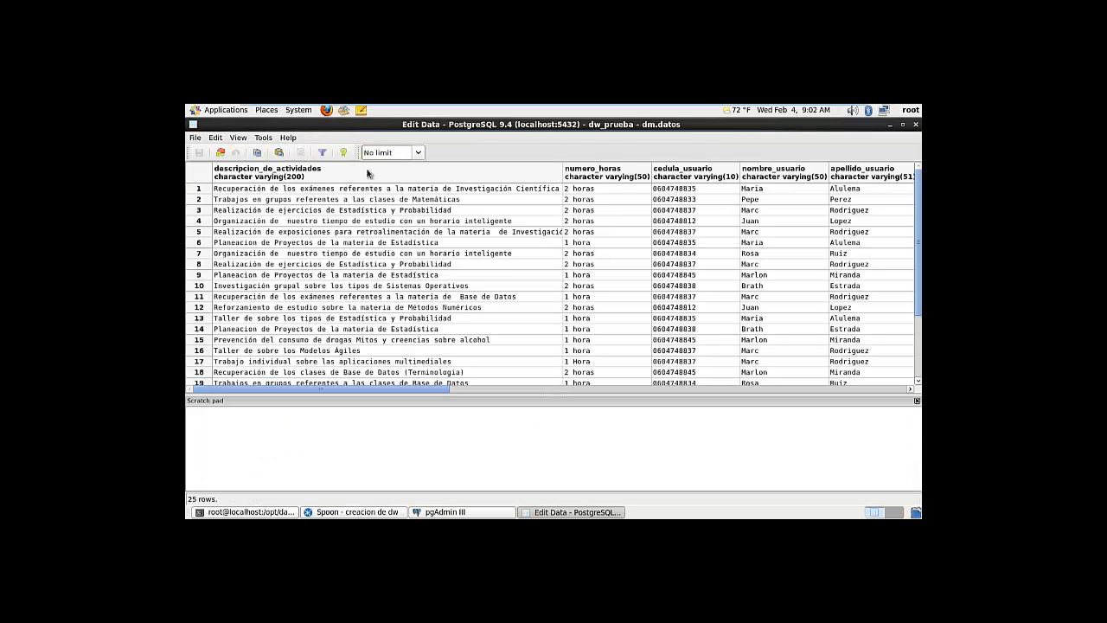
left_click_drag(361, 394, 843, 383)
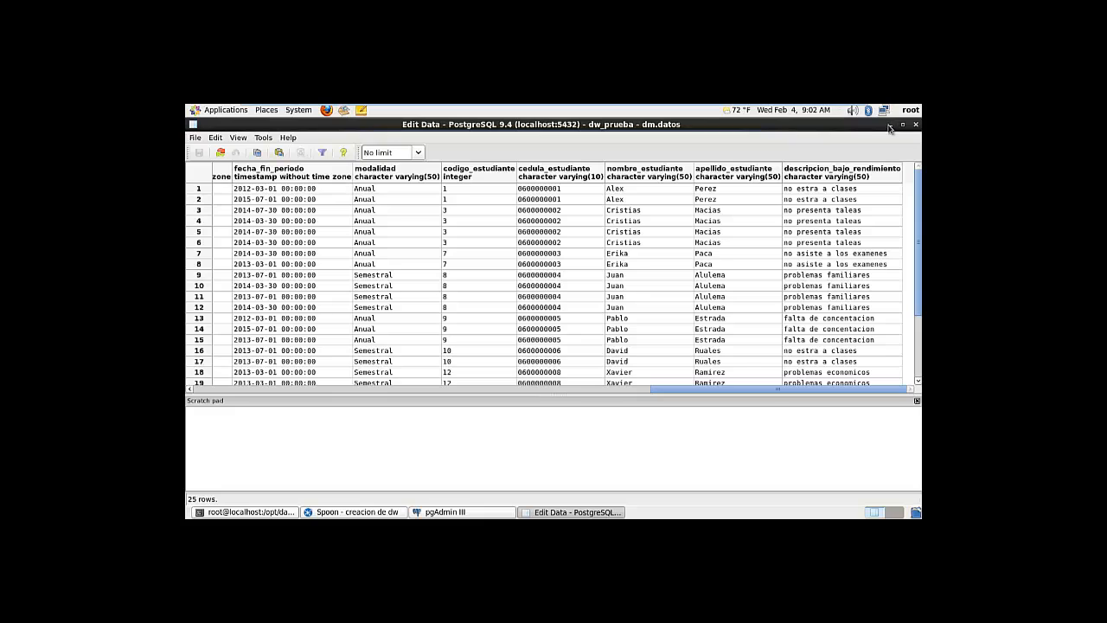
left_click(916, 125)
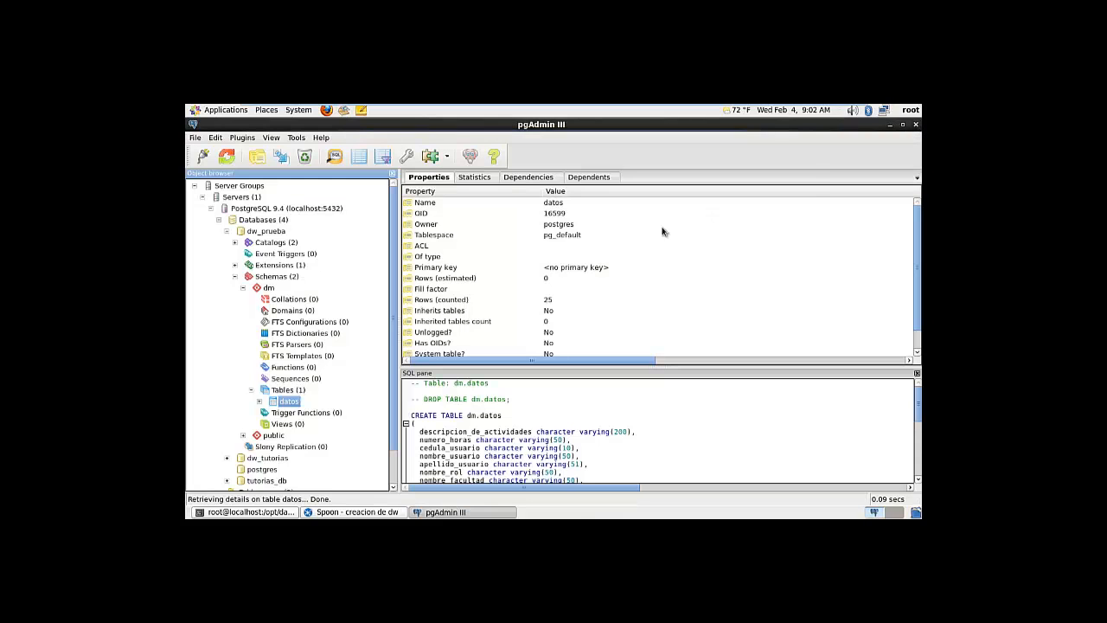
scroll(392, 349, "down", 2)
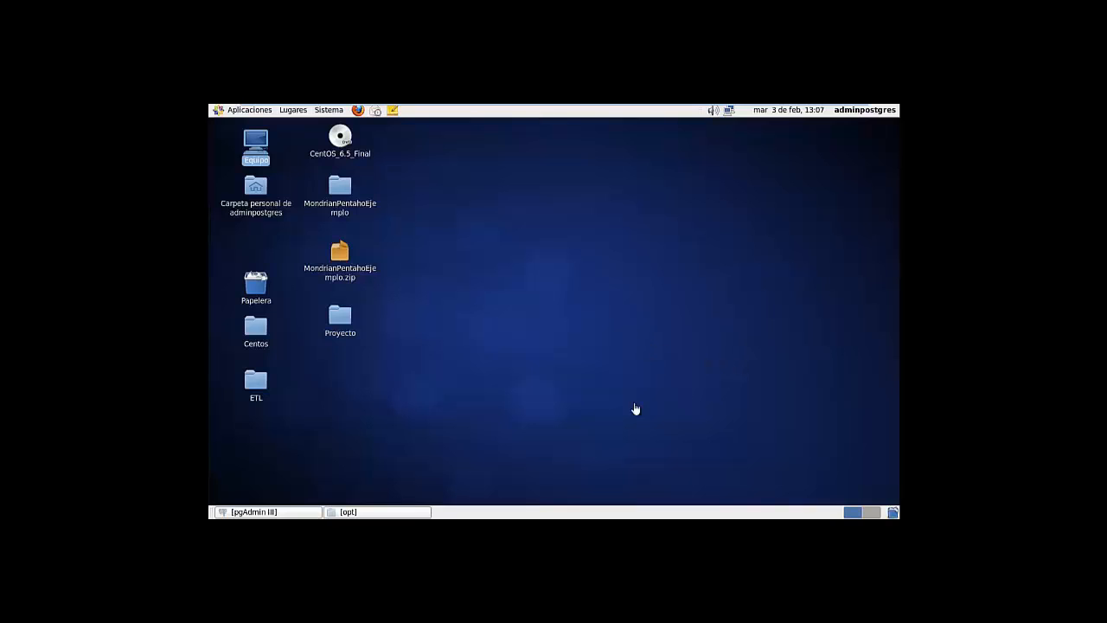
left_click(389, 514)
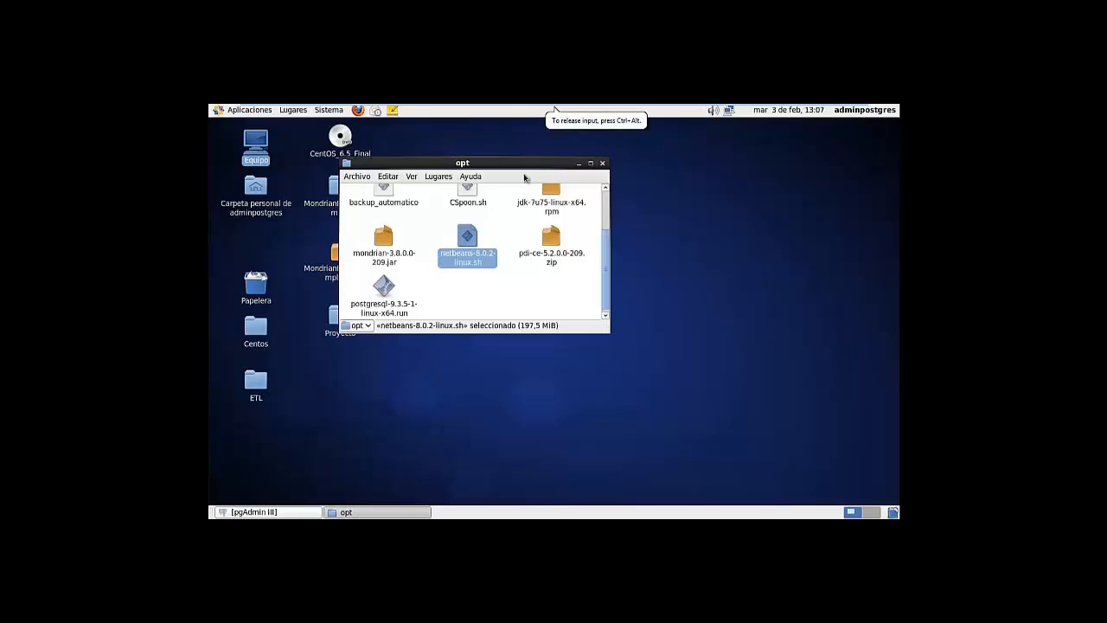
double_click(523, 164)
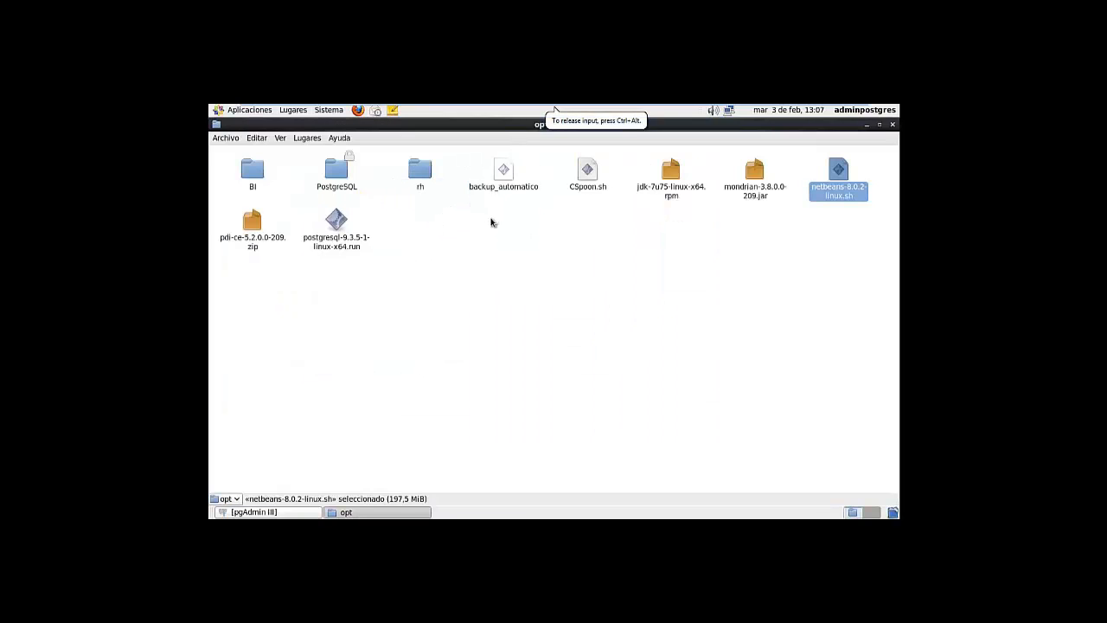
double_click(254, 171)
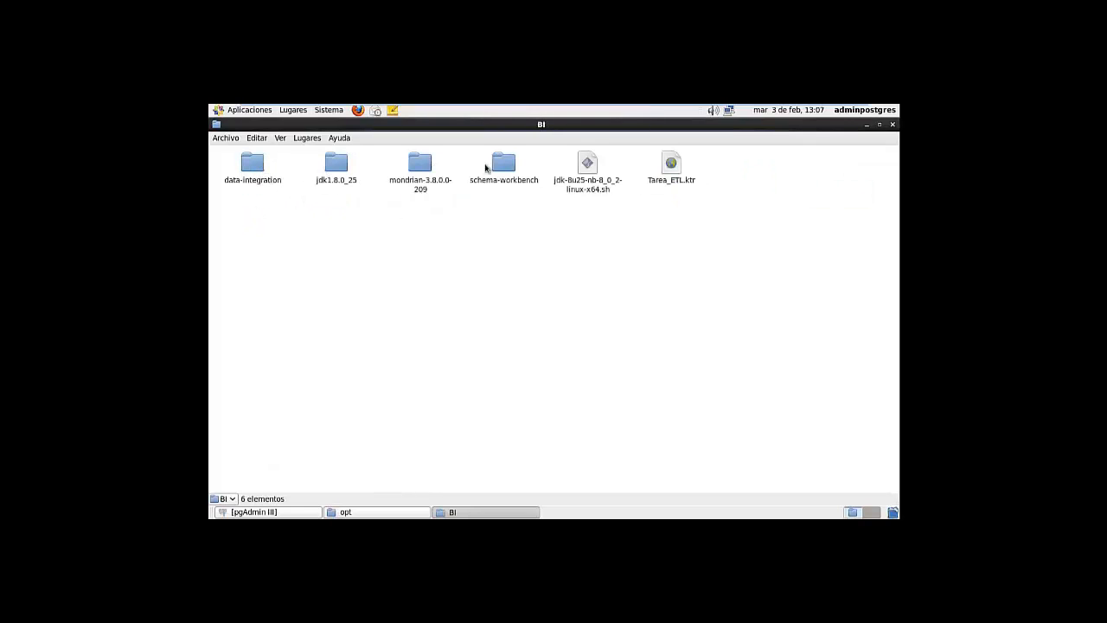
double_click(504, 164)
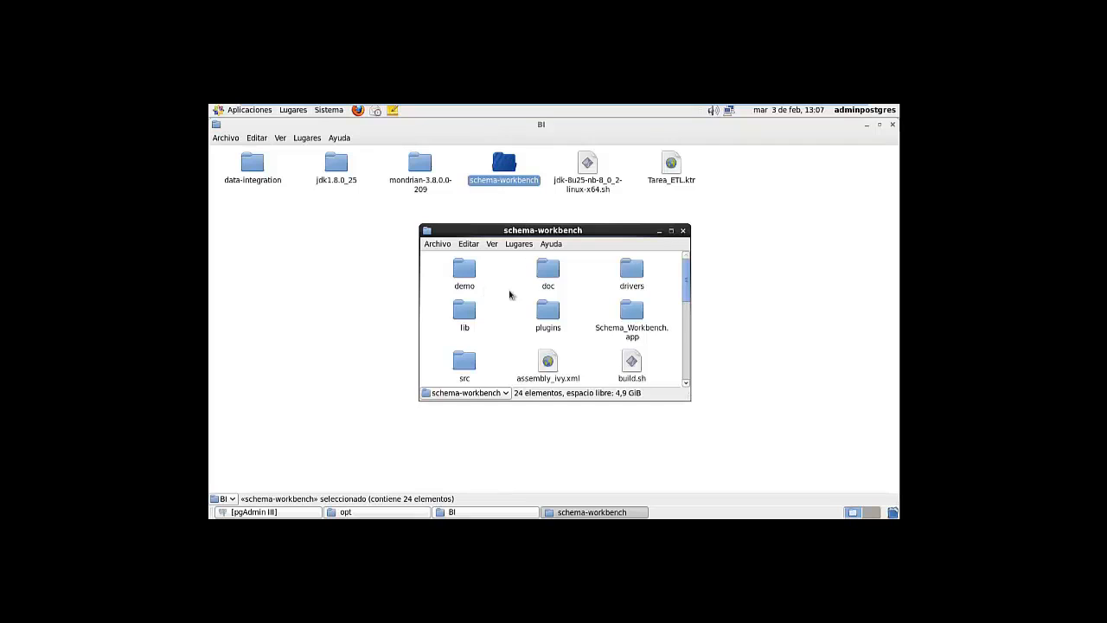
scroll(554, 294, "down", 2)
scroll(560, 297, "up", 1)
scroll(559, 298, "up", 1)
left_click(683, 230)
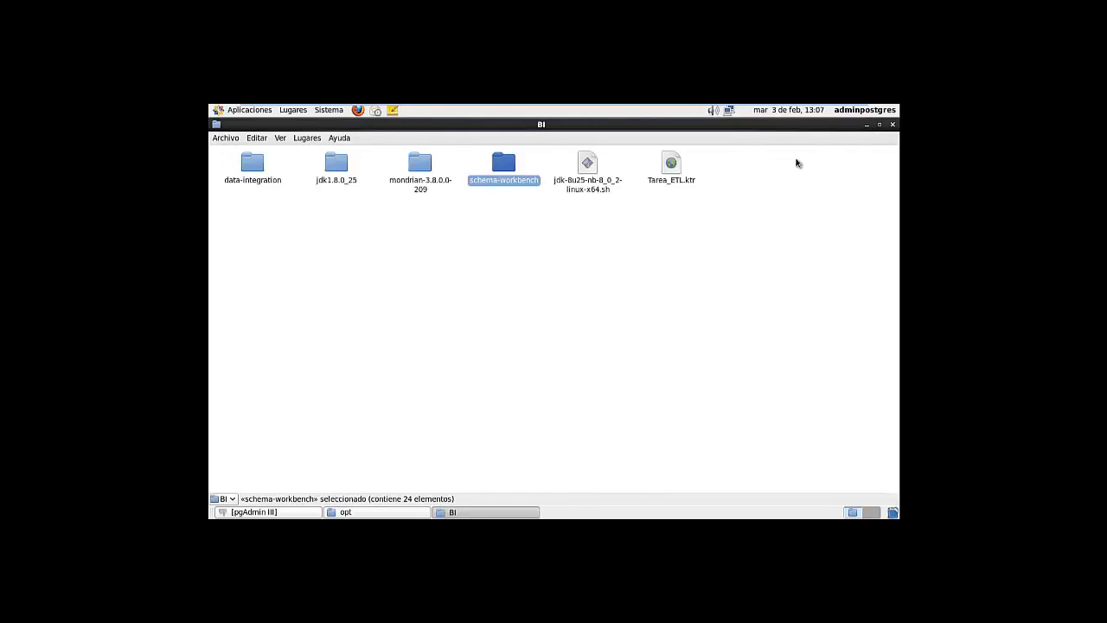
left_click(894, 127)
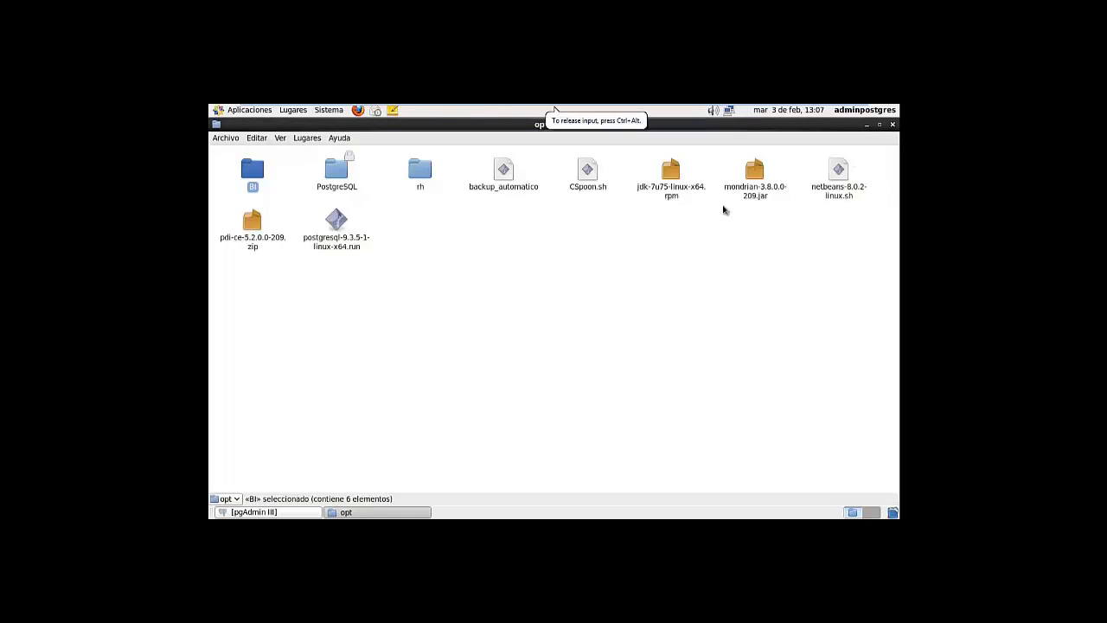
left_click(868, 126)
Open a terminal from the desktop and change into /opt/BI/schema-workbench
right_click(619, 223)
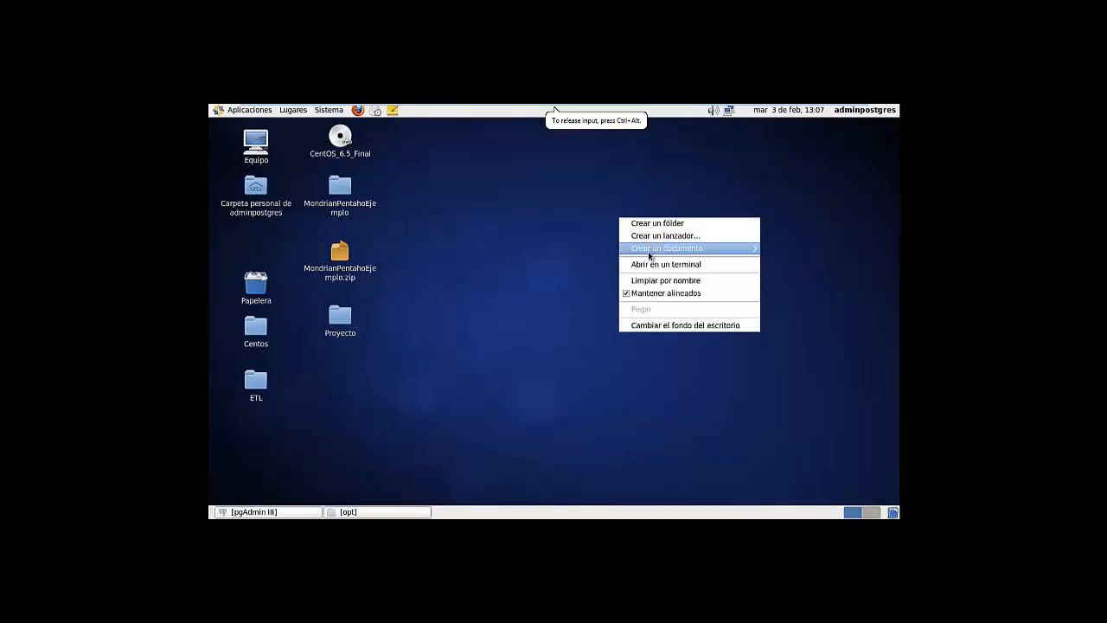
left_click(646, 267)
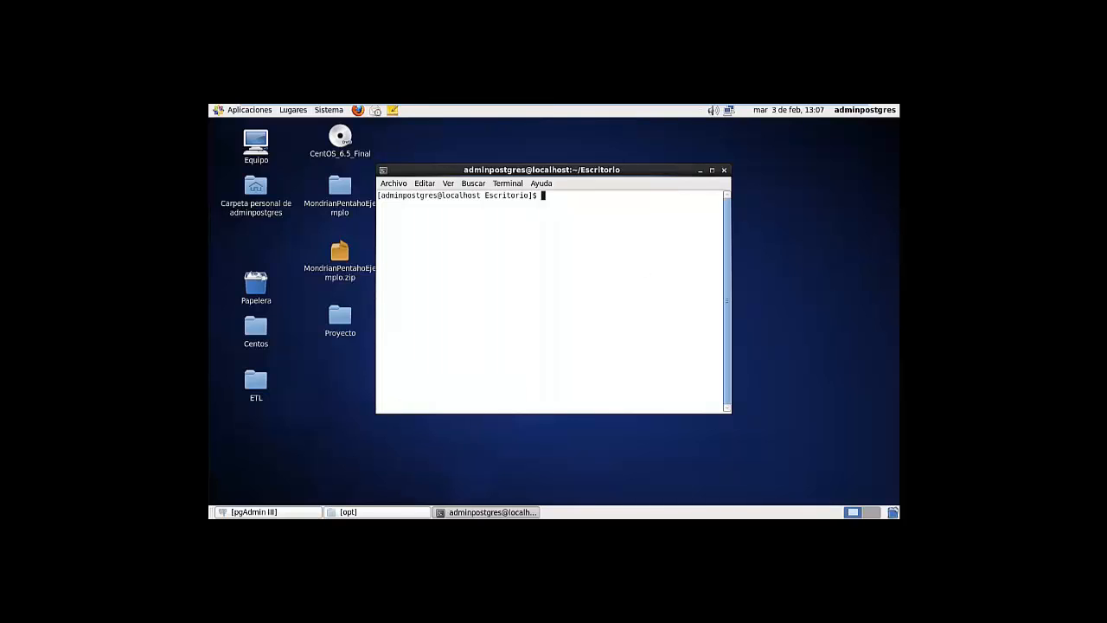
type("cd /opt/BI/s")
key("Tab")
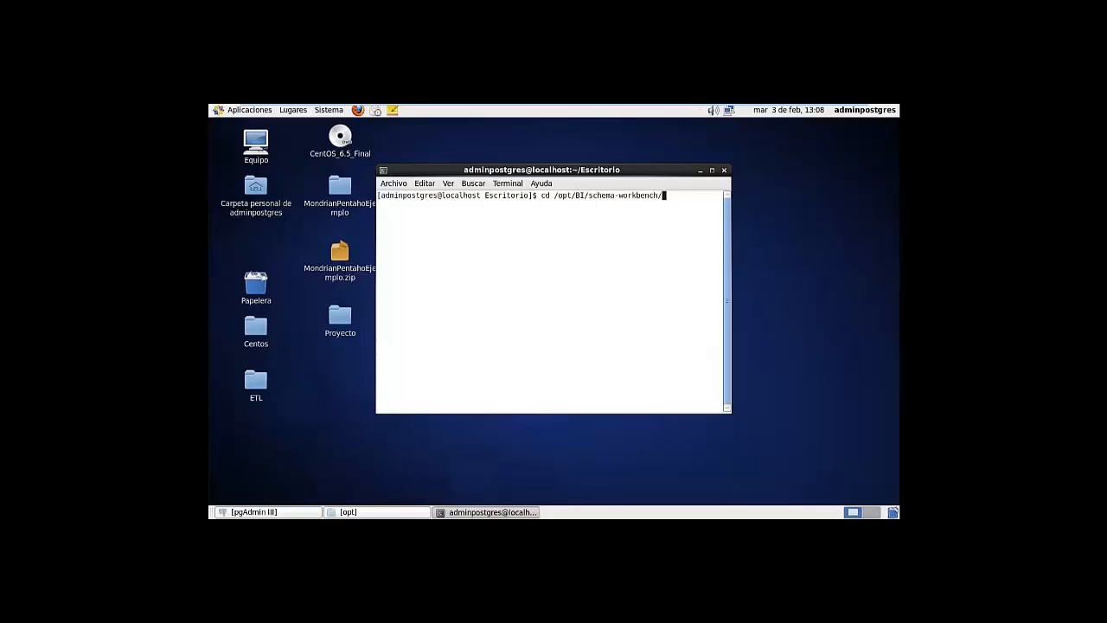
key("Return")
List the schema-workbench files with ls and locate workbench.sh in the listing
type("l")
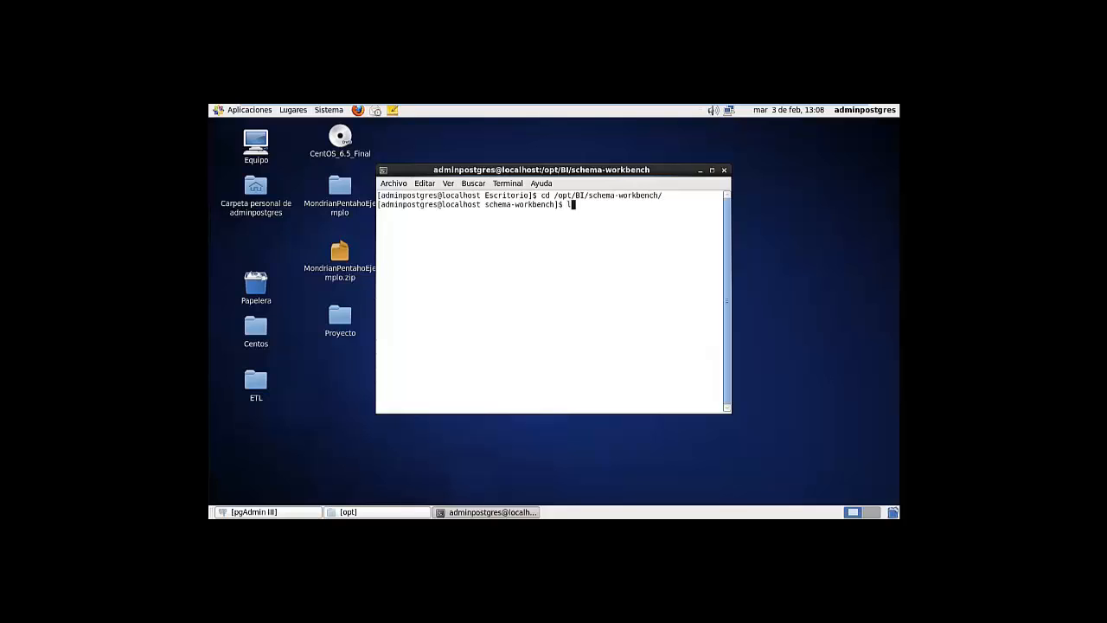
type("s")
key("Return")
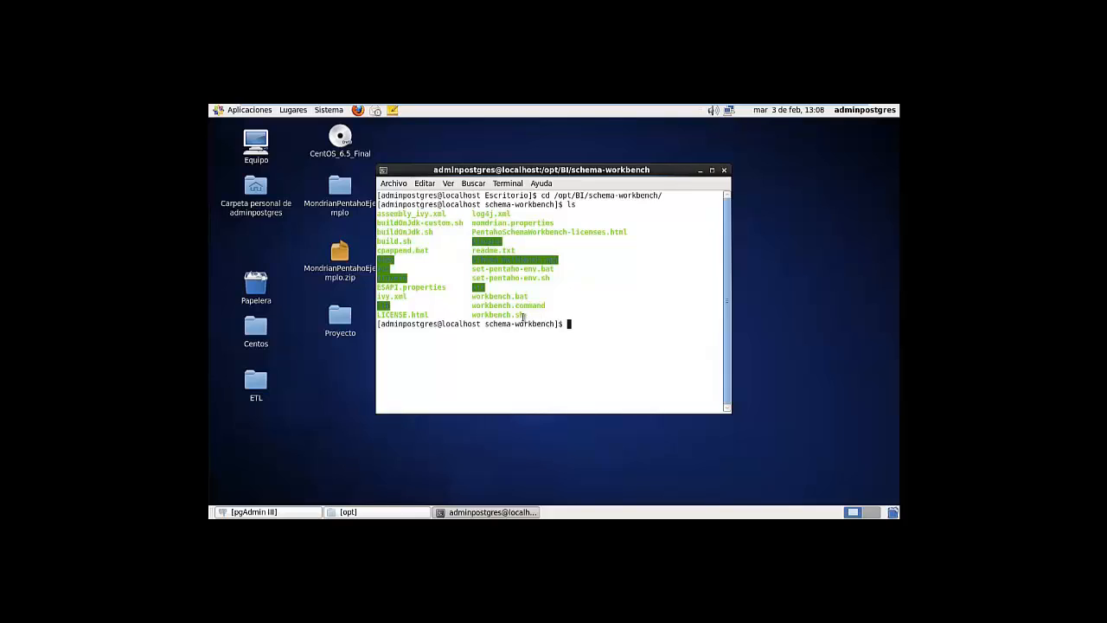
left_click_drag(472, 316, 522, 318)
left_click(505, 319)
type("~")
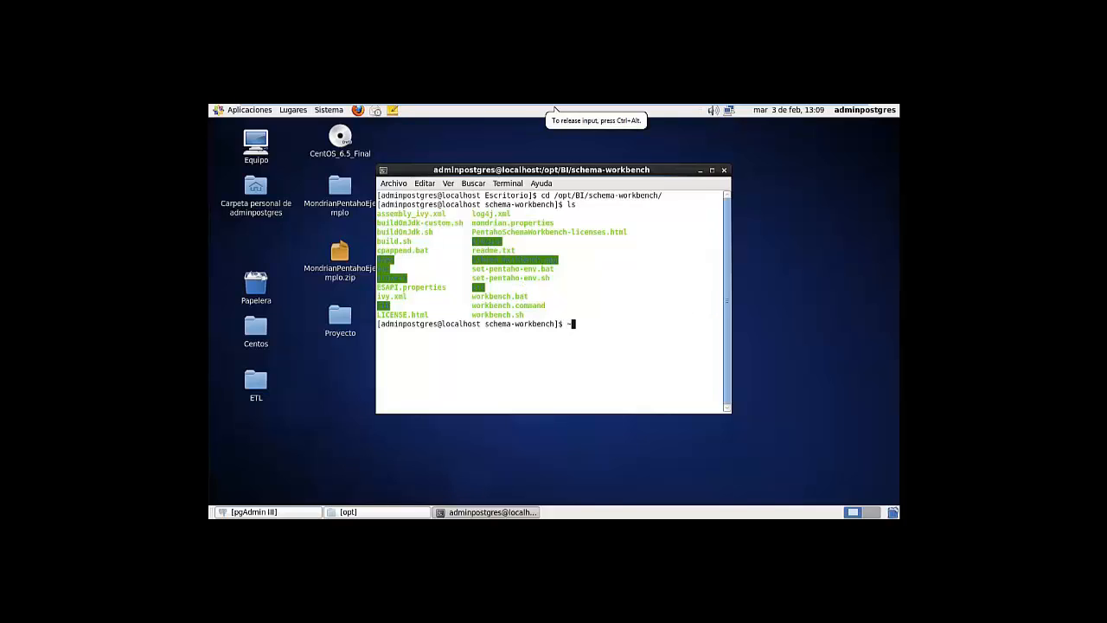
key("BackSpace")
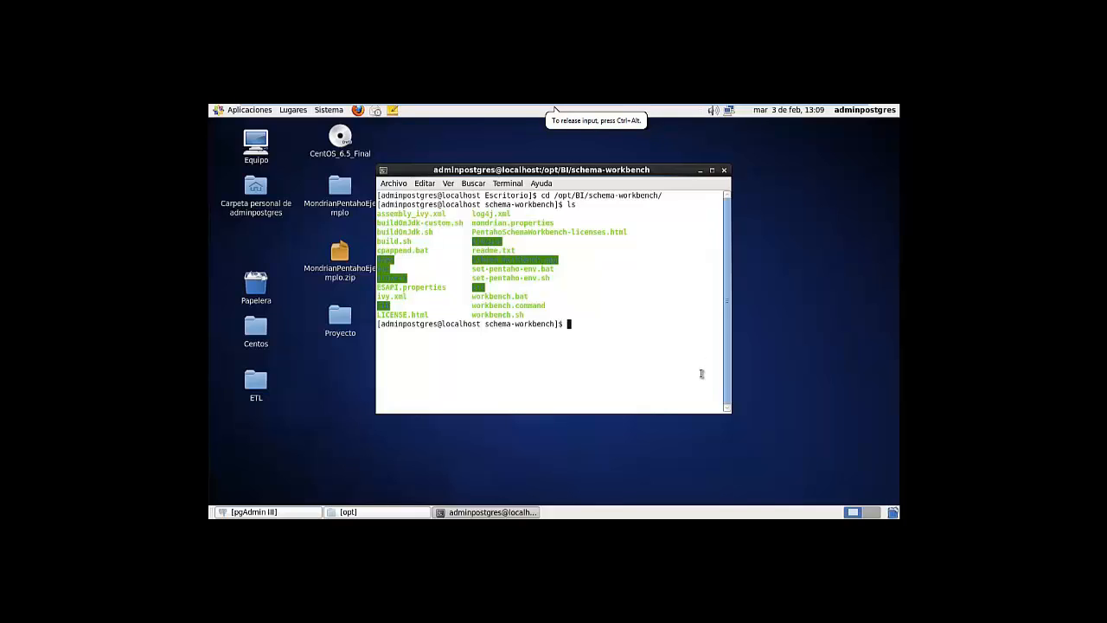
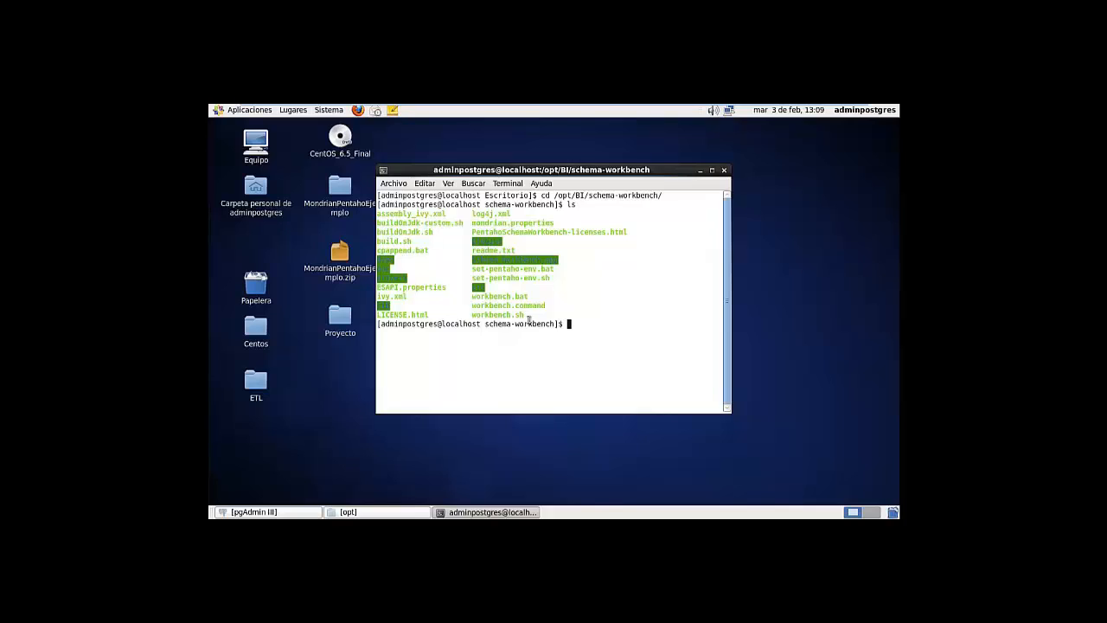
Run ./workbench.sh in /opt/BI/schema-workbench to launch Pentaho Schema Workbench
type("/")
key("BackSpace")
type("./workbench.sh")
key("Return")
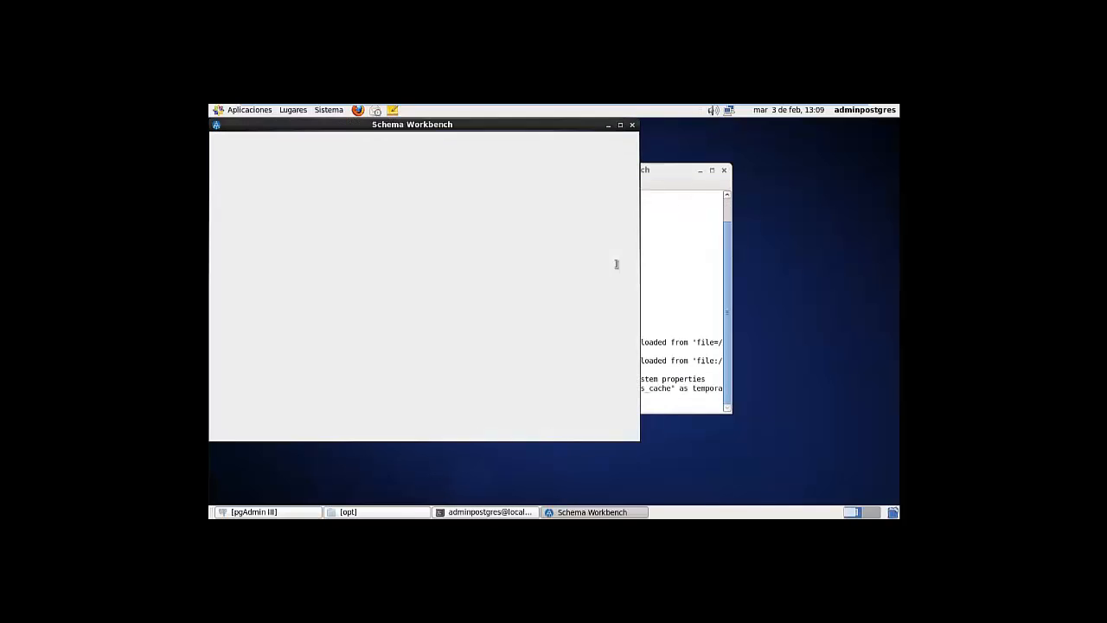
Minimize the terminal, maximize the Schema Workbench window and bring up the Options menu
left_click(701, 171)
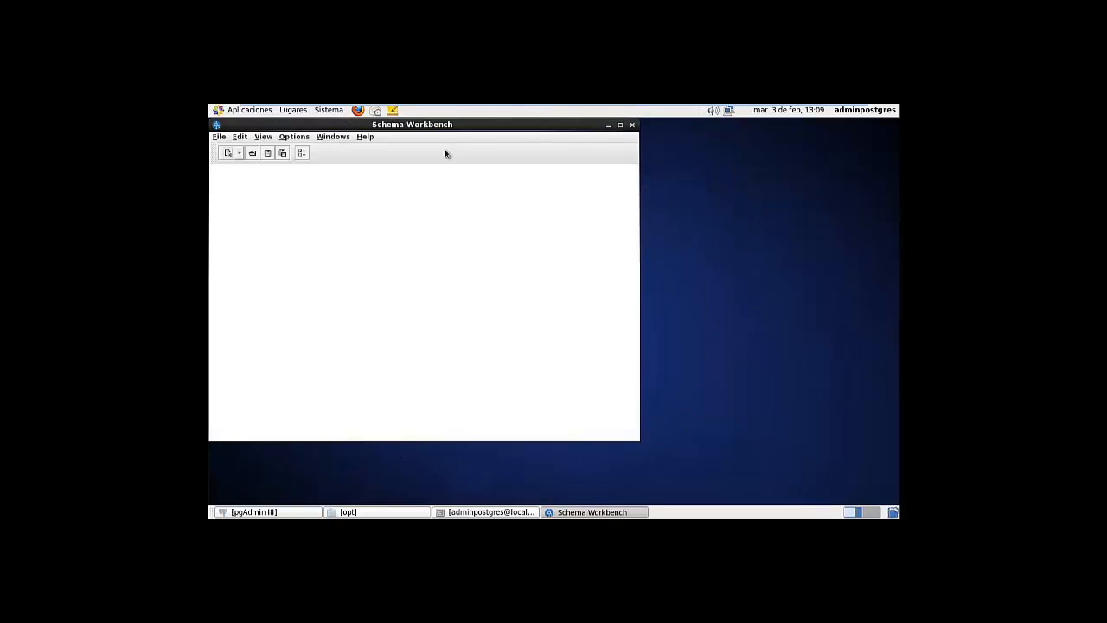
double_click(461, 127)
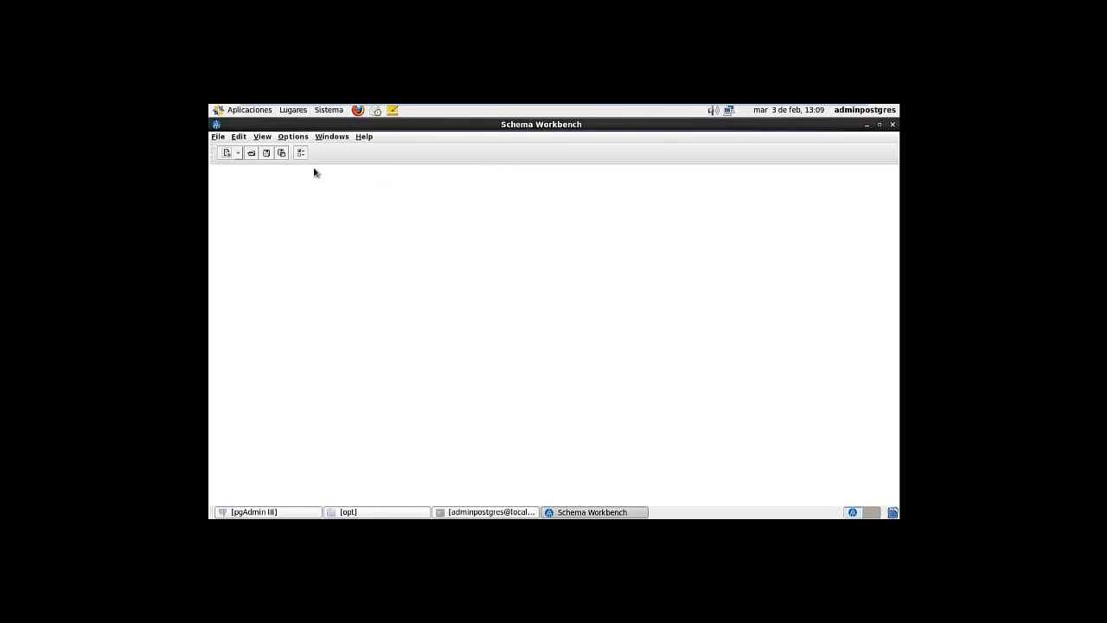
left_click(292, 136)
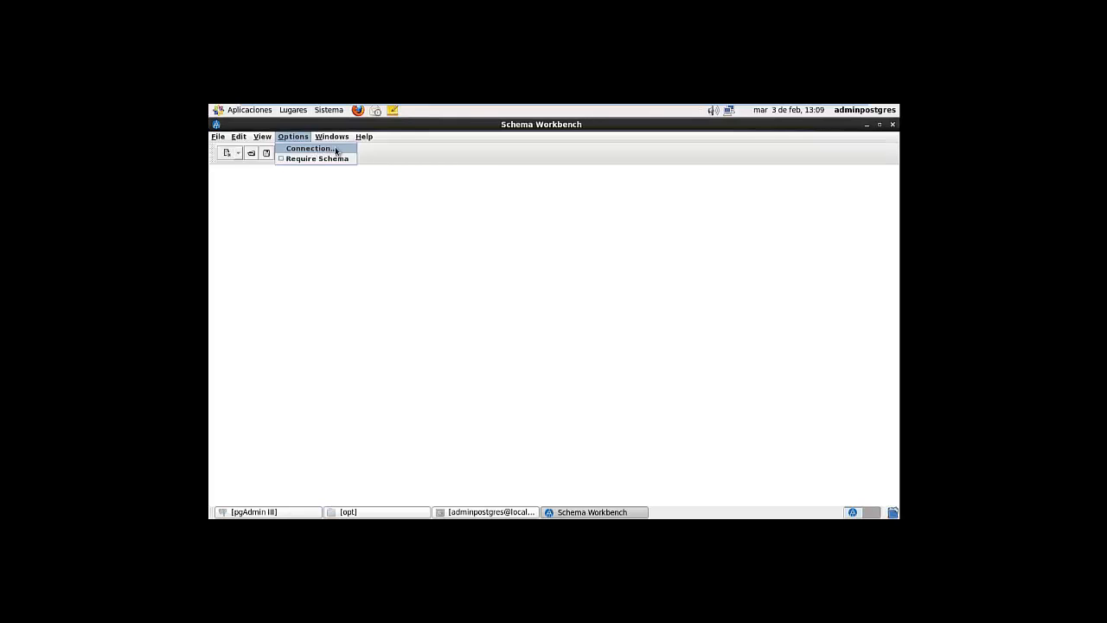
Open the connection settings and look up the dw_tutorias database in pgAdmin III
left_click(324, 149)
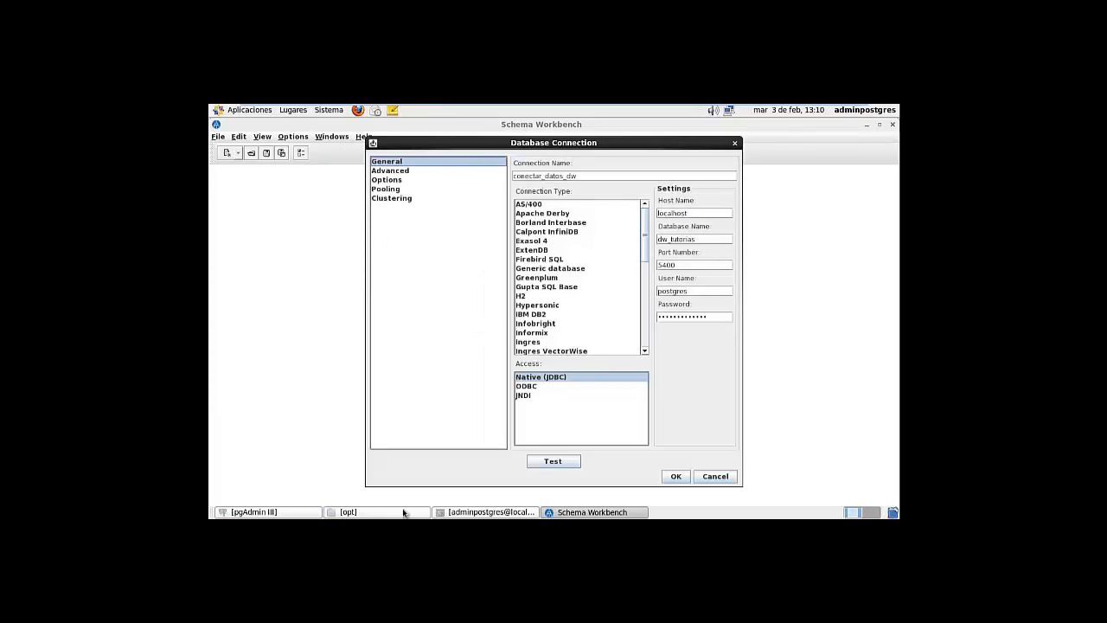
left_click(305, 513)
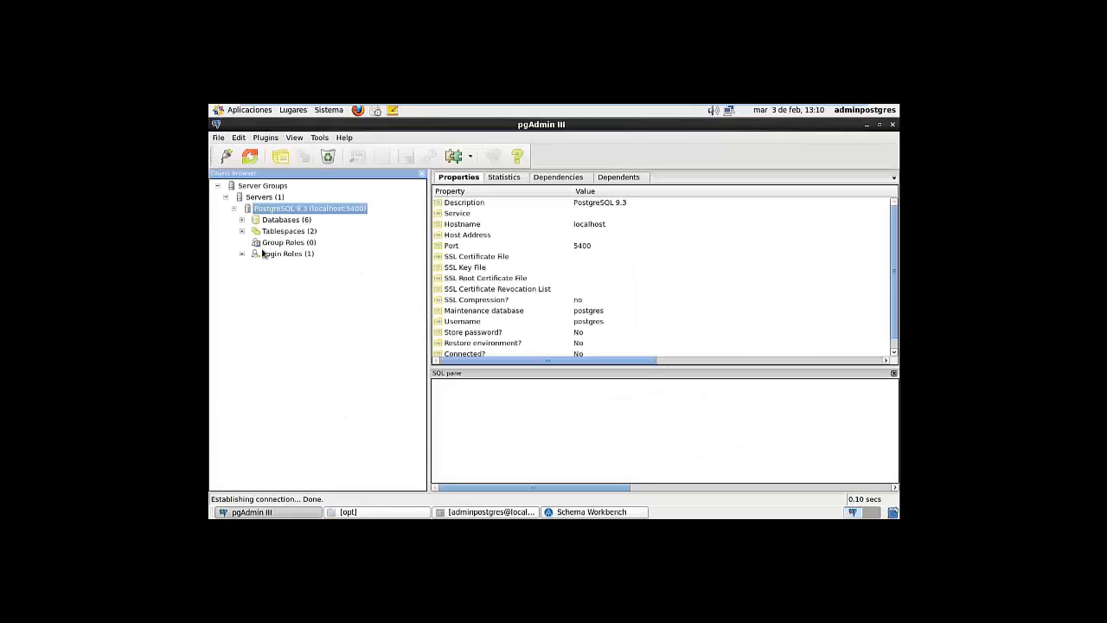
left_click(242, 220)
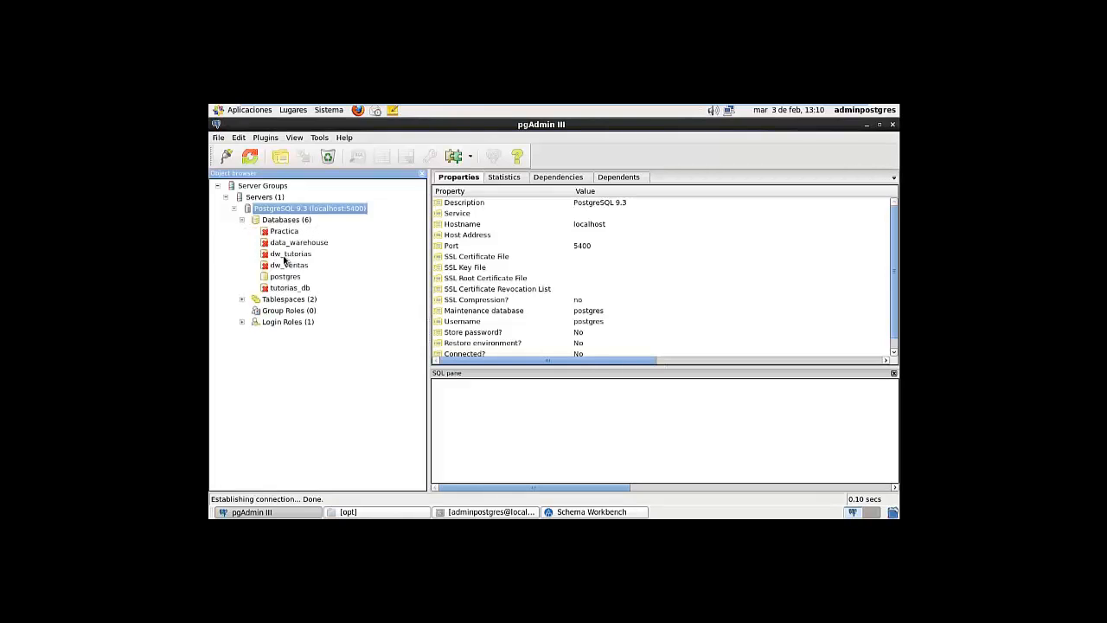
left_click(269, 254)
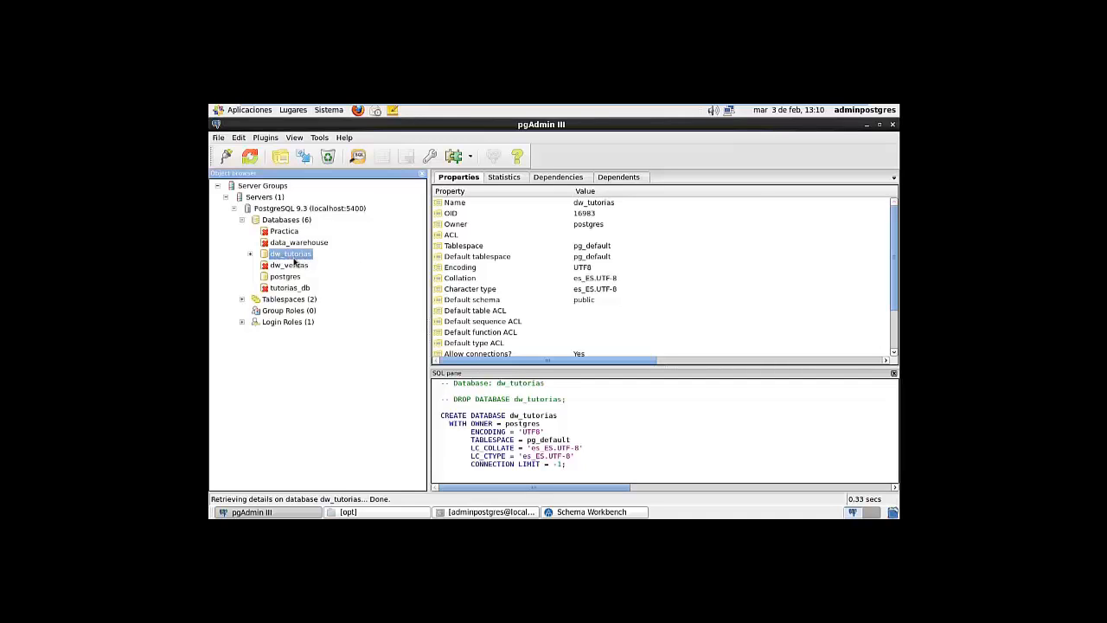
Change the connection name from datos_dw to conectar_dw_tutorias
left_click(867, 127)
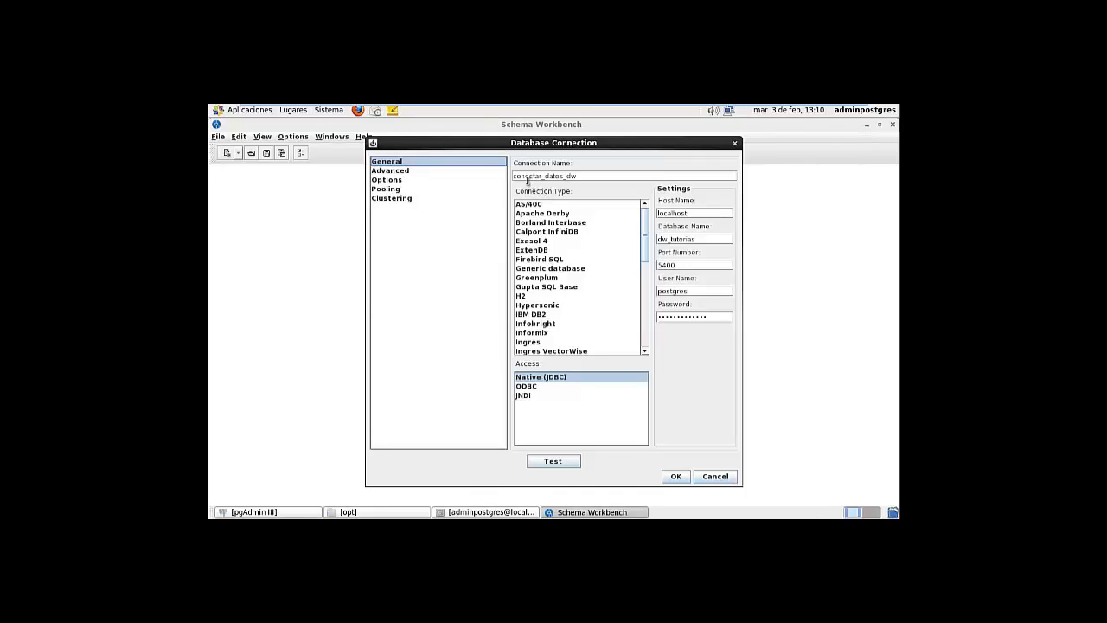
mouse_move(578, 176)
left_mouse_down()
mouse_move(547, 178)
mouse_move(572, 176)
left_mouse_up()
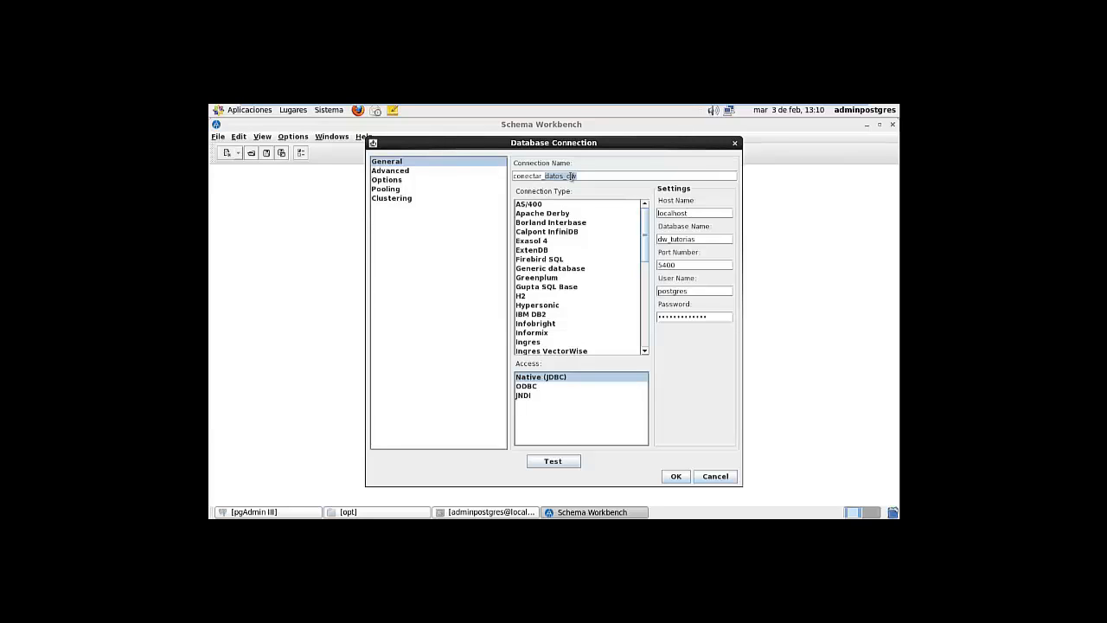
type("dw_tutoria")
Compare the connection settings with the PostgreSQL server properties and maintenance database in pgAdmin III
left_click(273, 514)
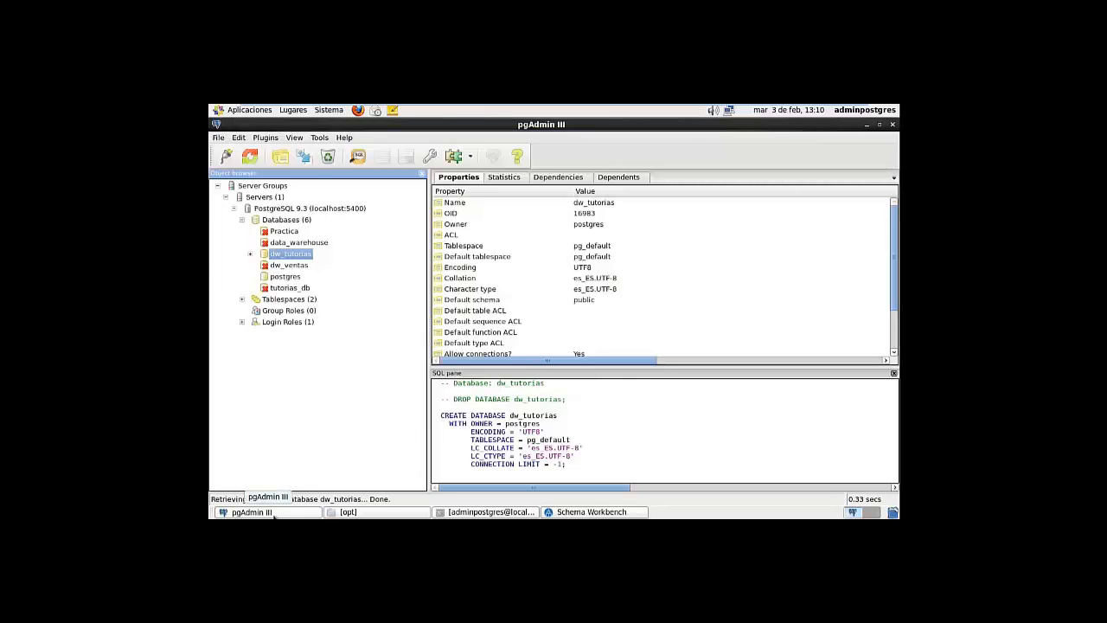
left_click(348, 208)
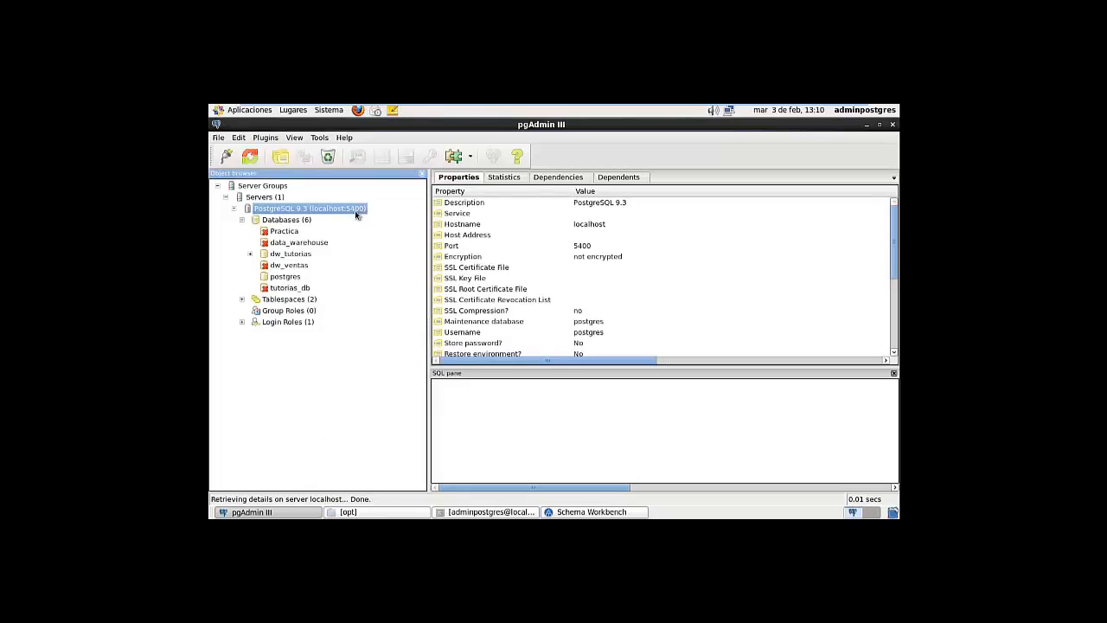
left_click(867, 125)
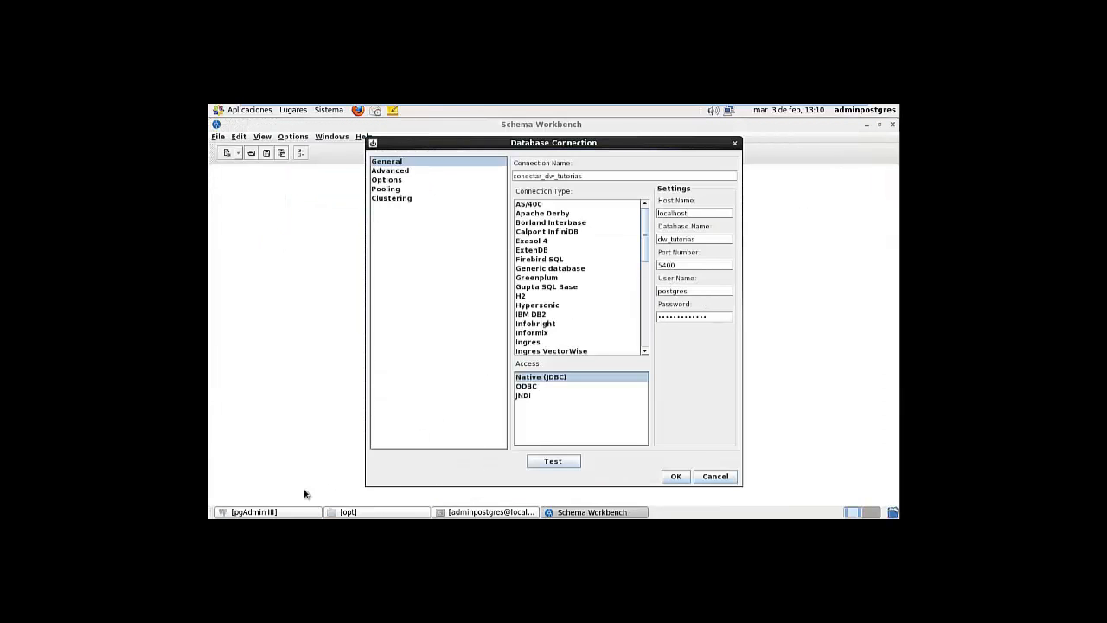
left_click(277, 512)
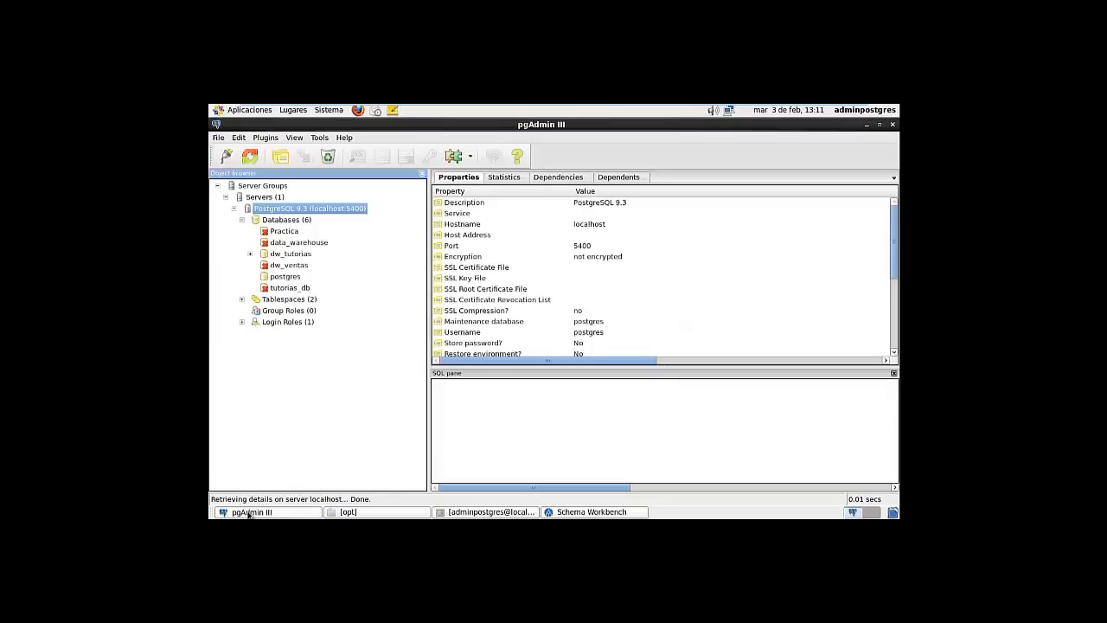
left_click(593, 321)
left_click(259, 513)
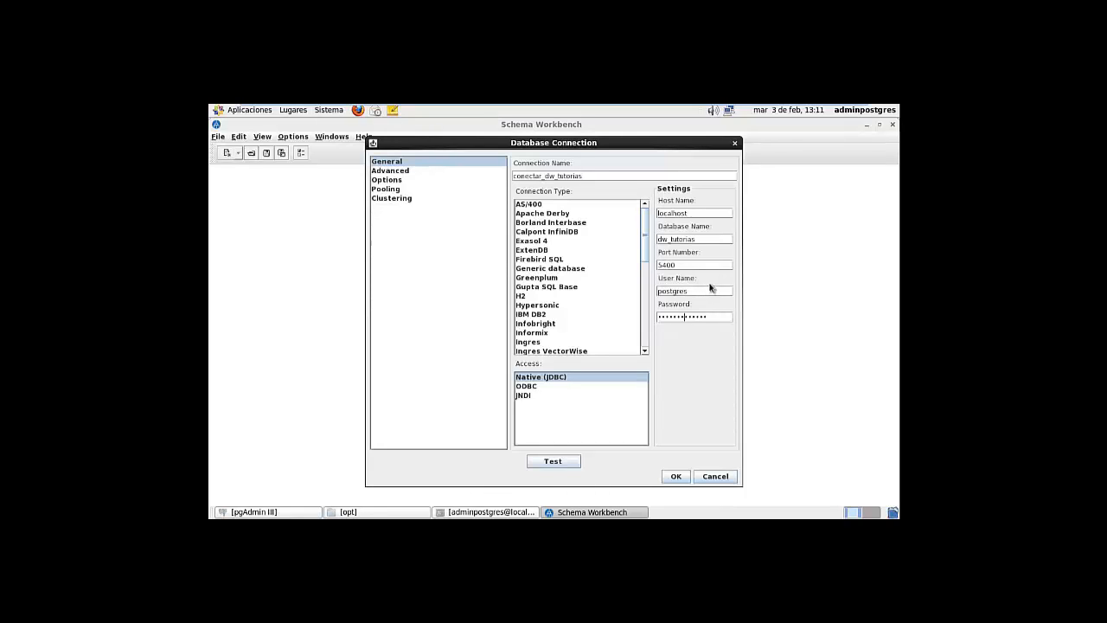
Test the conectar_dw_tutorias connection successfully and save it
left_click(553, 461)
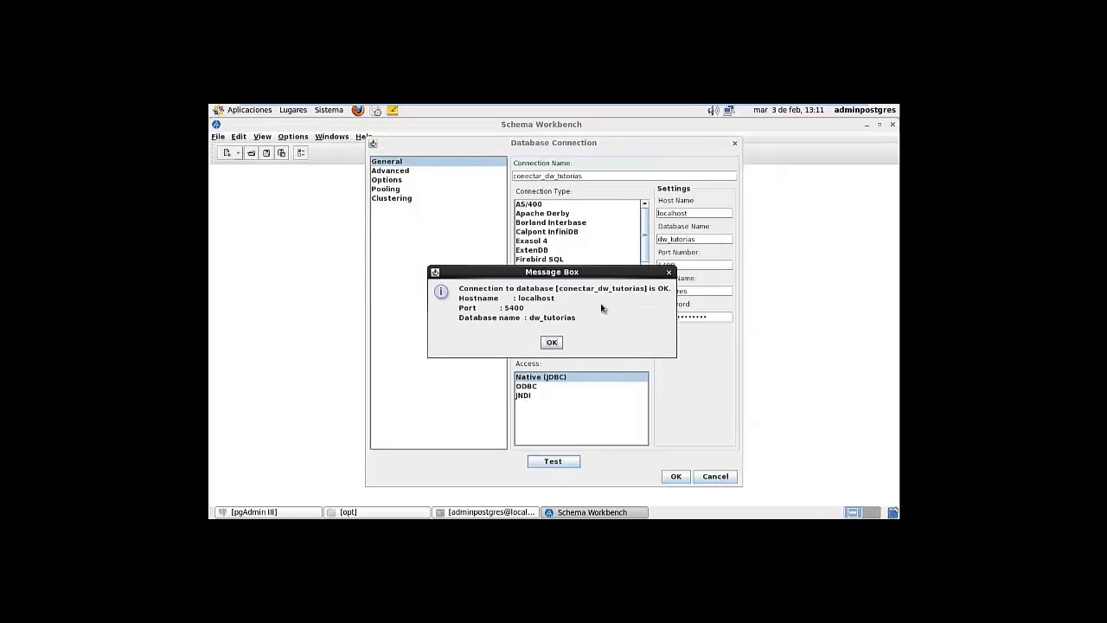
left_click(553, 341)
left_click(664, 477)
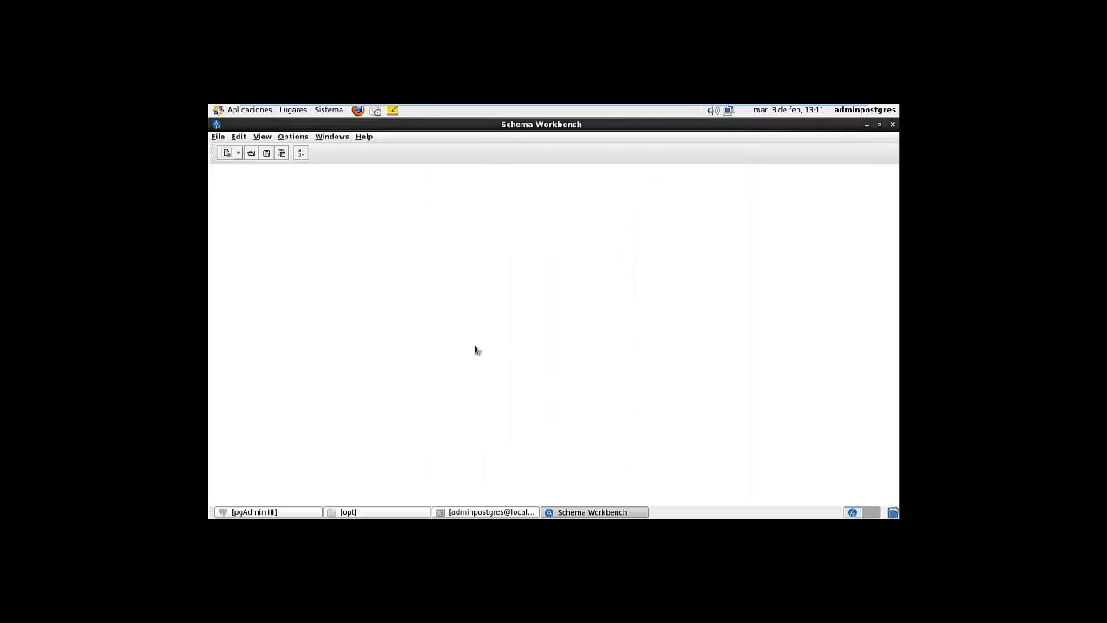
Create a new empty schema via File > New > Schema
left_click(222, 139)
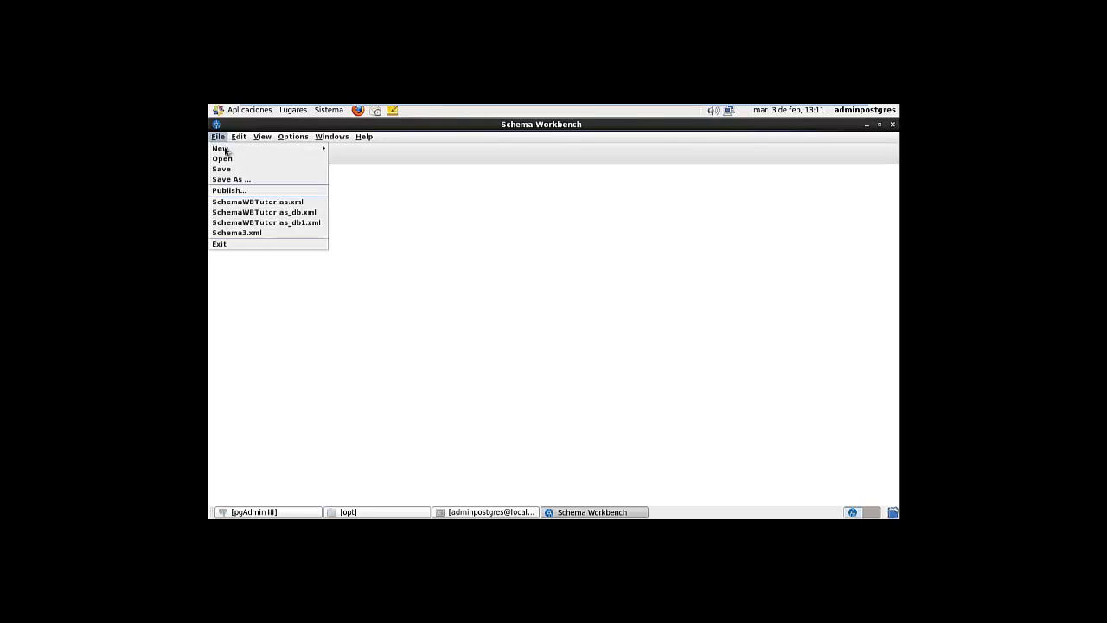
mouse_move(229, 150)
left_click(342, 148)
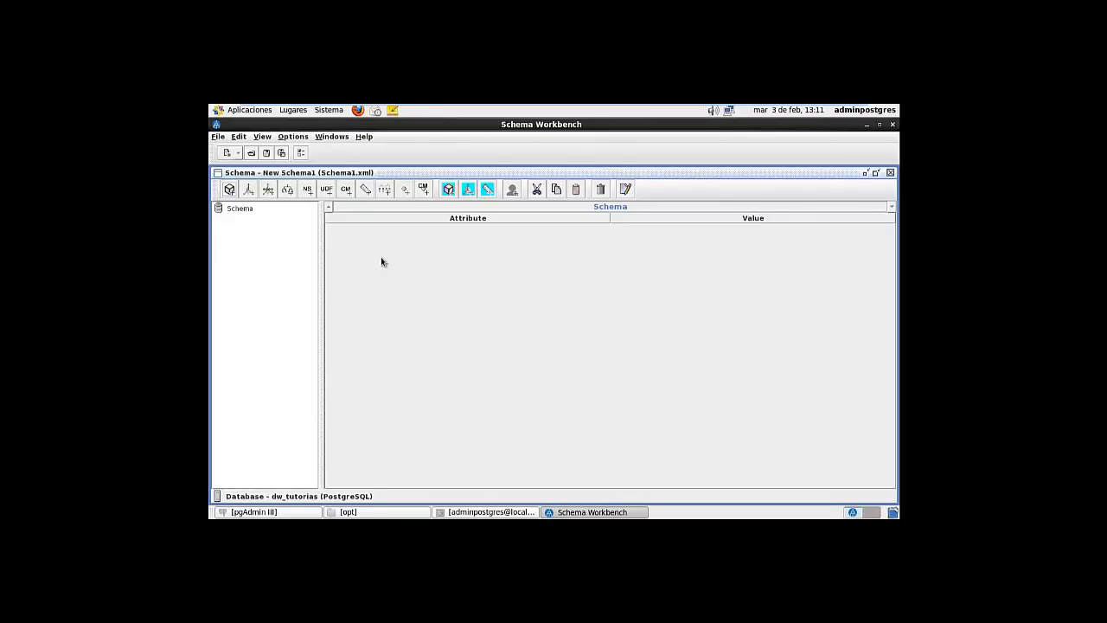
Add a cube to the schema and name it cubo_tutorias
left_click(240, 209)
right_click(241, 212)
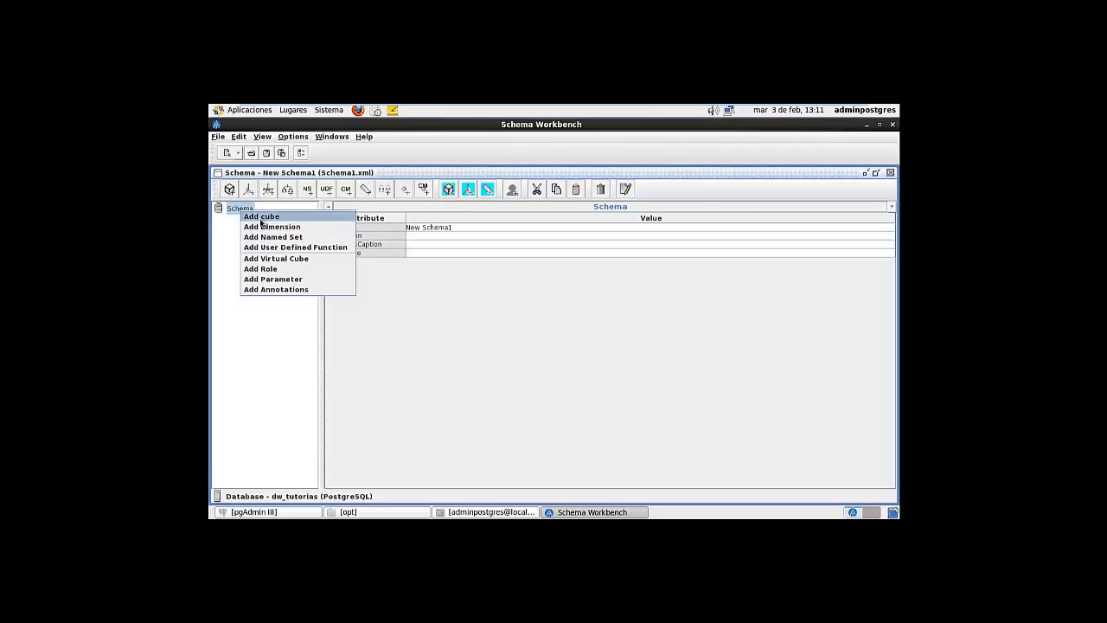
left_click(261, 218)
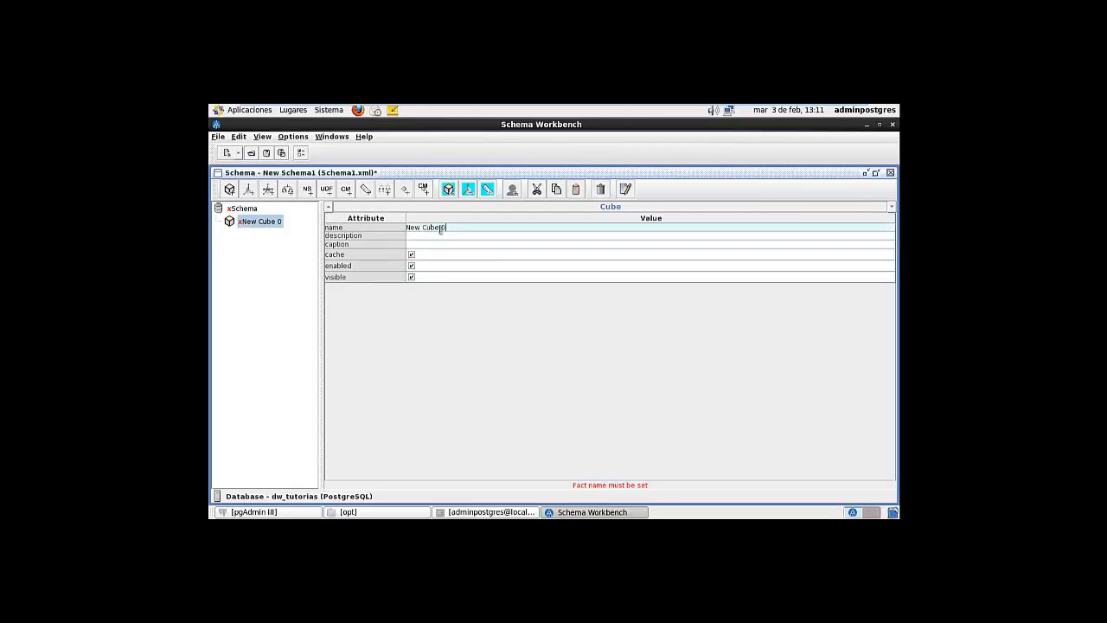
left_click_drag(454, 229, 397, 227)
type("cubo_tutorias")
left_click(438, 235)
left_click(430, 245)
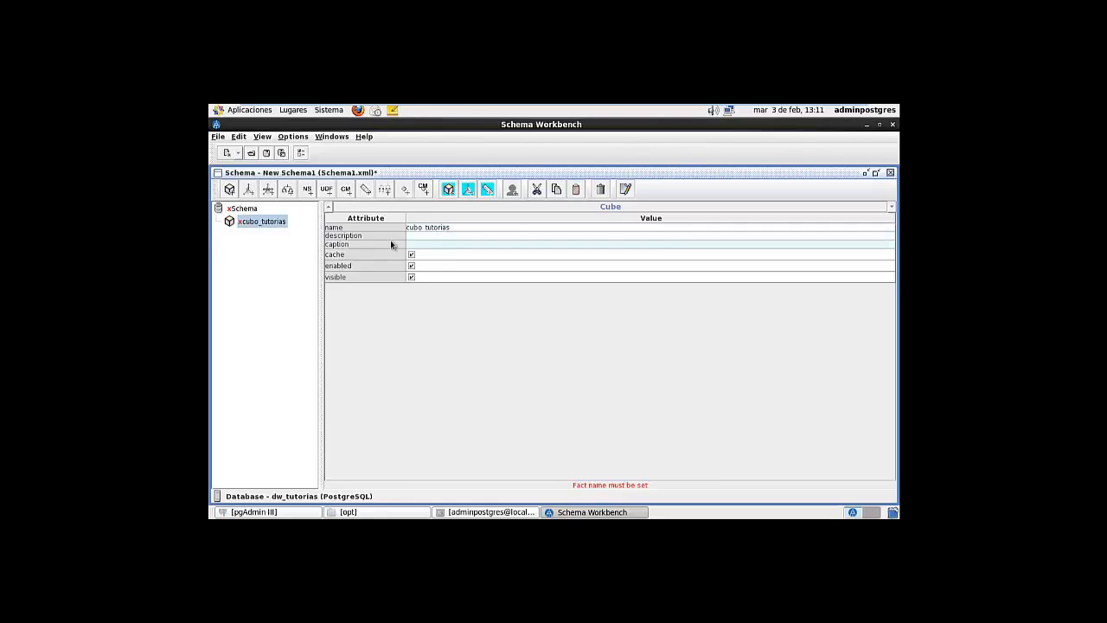
Add New Dimension 0 to cubo_tutorias
right_click(231, 224)
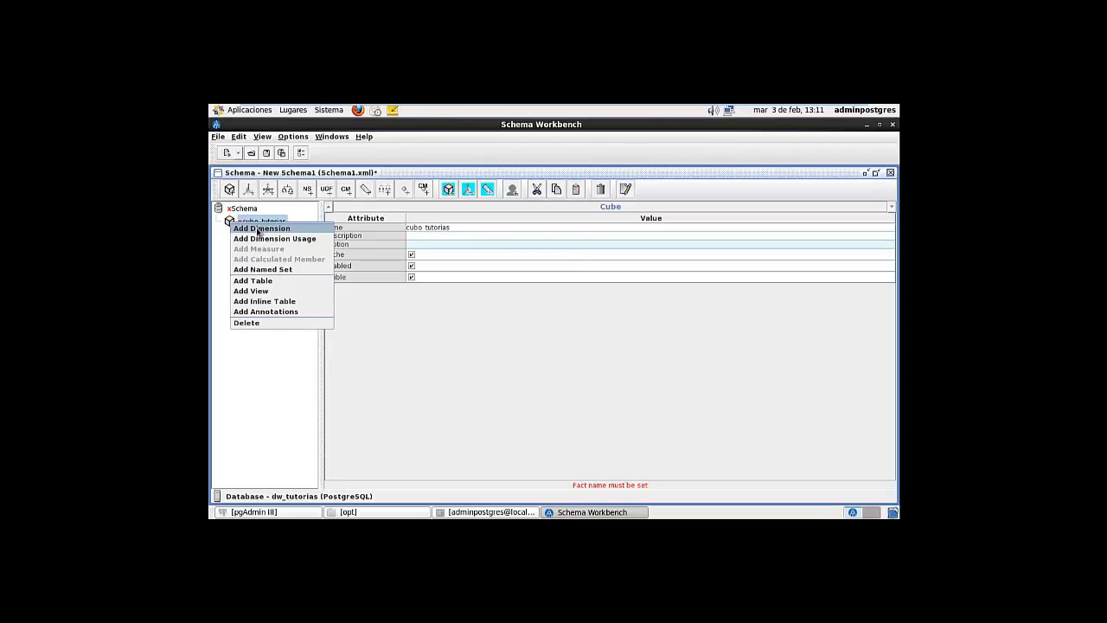
left_click(258, 229)
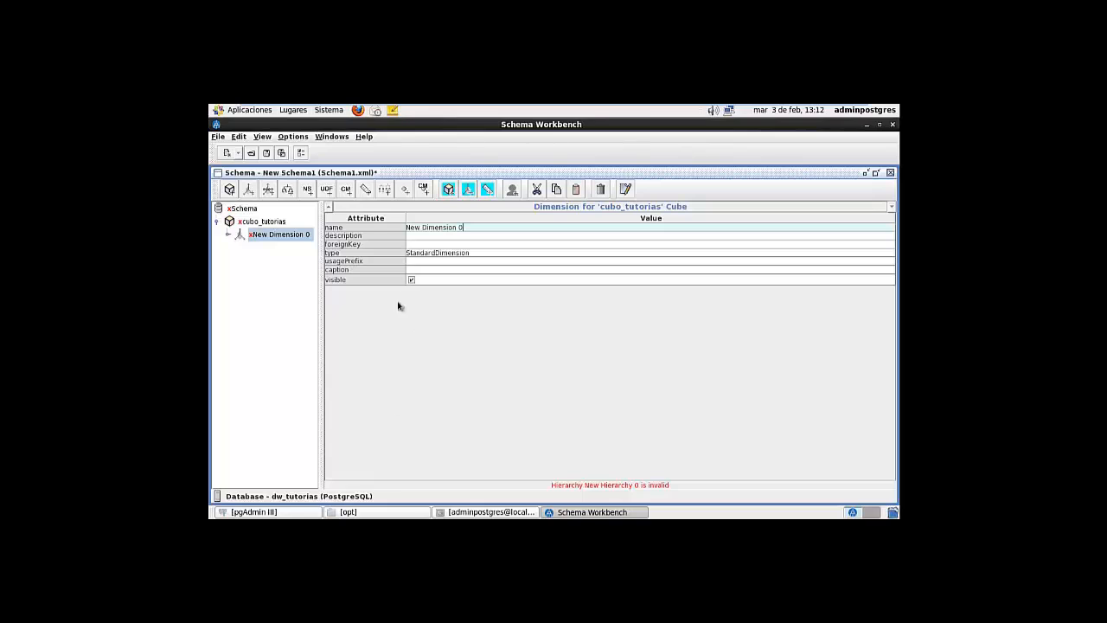
left_click(288, 513)
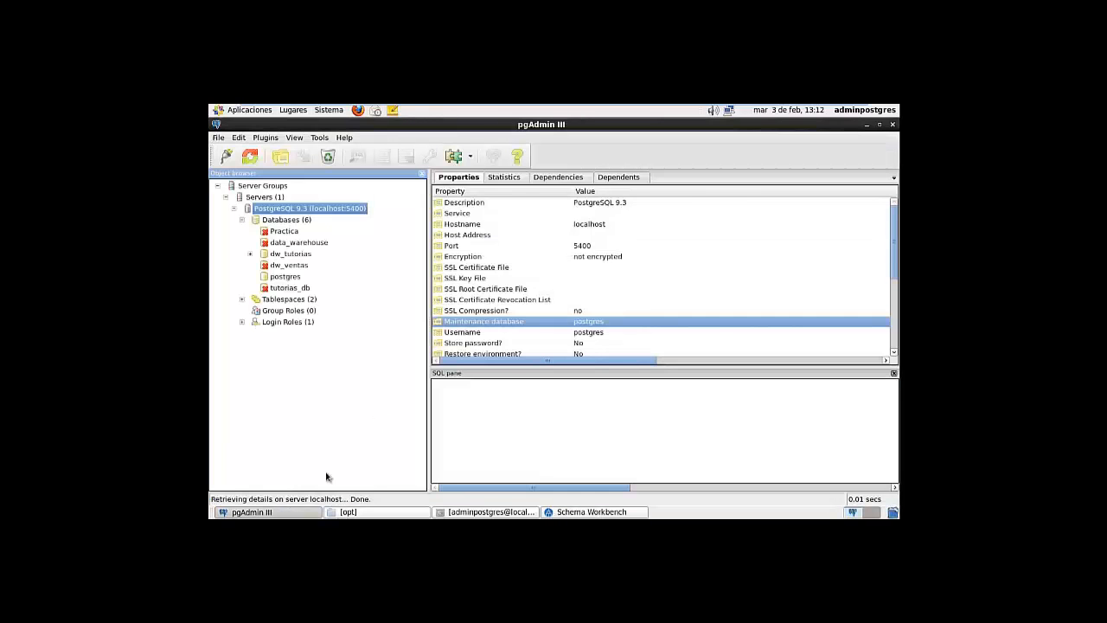
Browse to dw_tutorias > dm > datos_dw and view its 25 rows
left_click(294, 513)
left_click(294, 513)
left_click(250, 253)
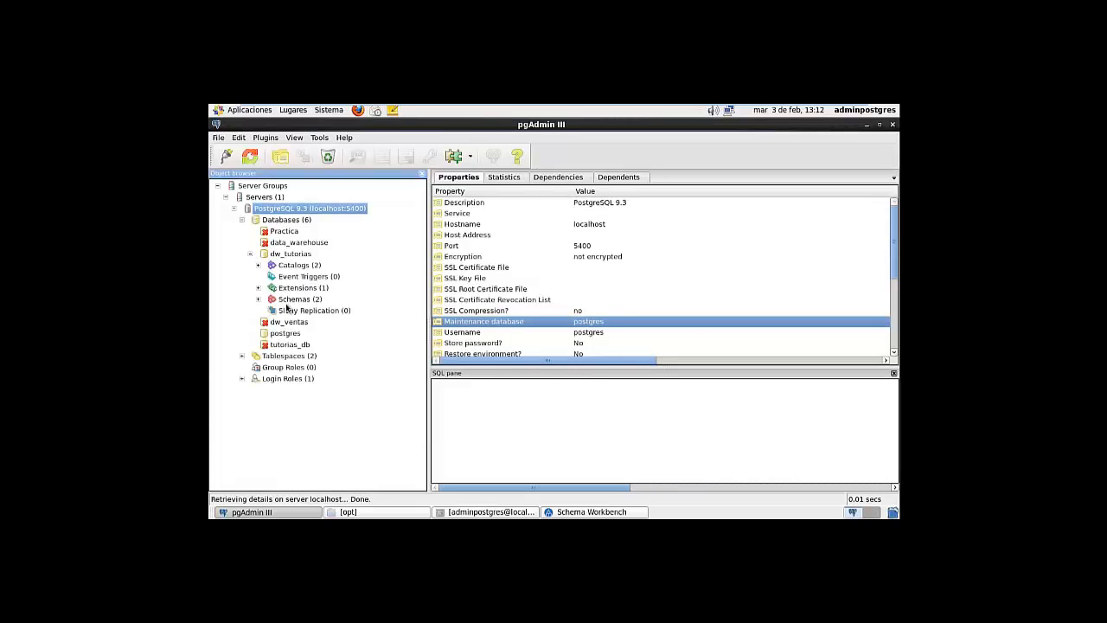
left_click(258, 299)
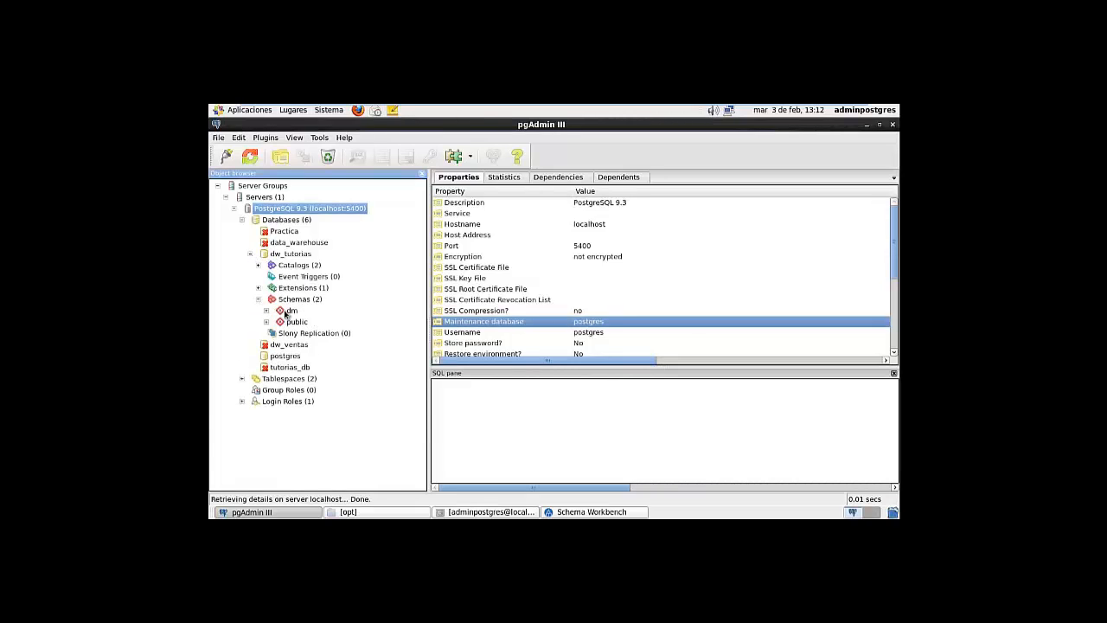
left_click(280, 312)
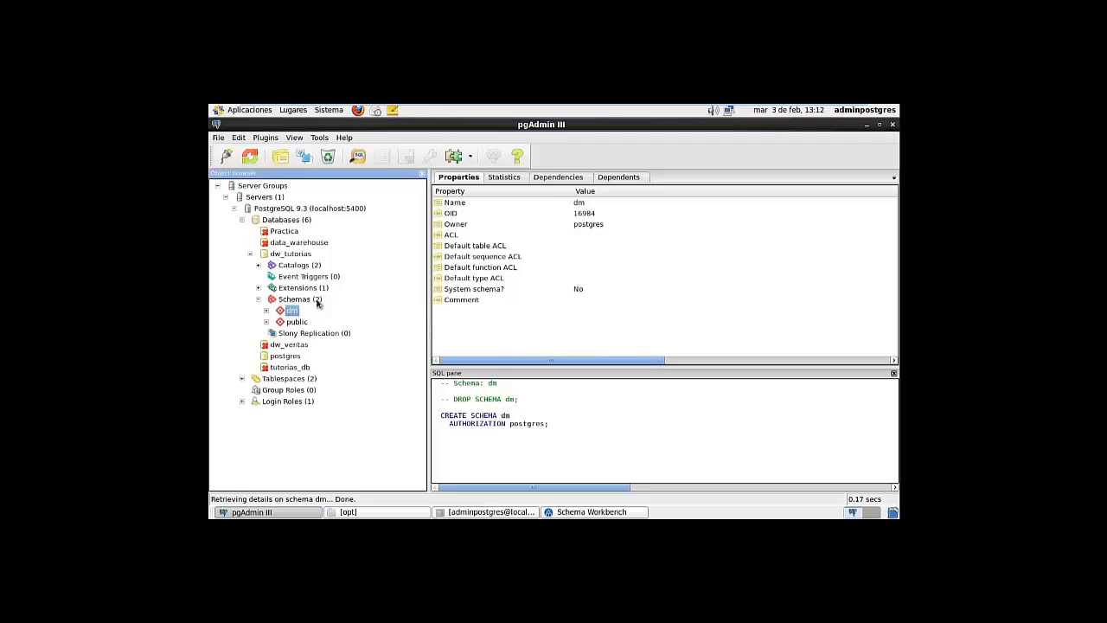
left_click(266, 312)
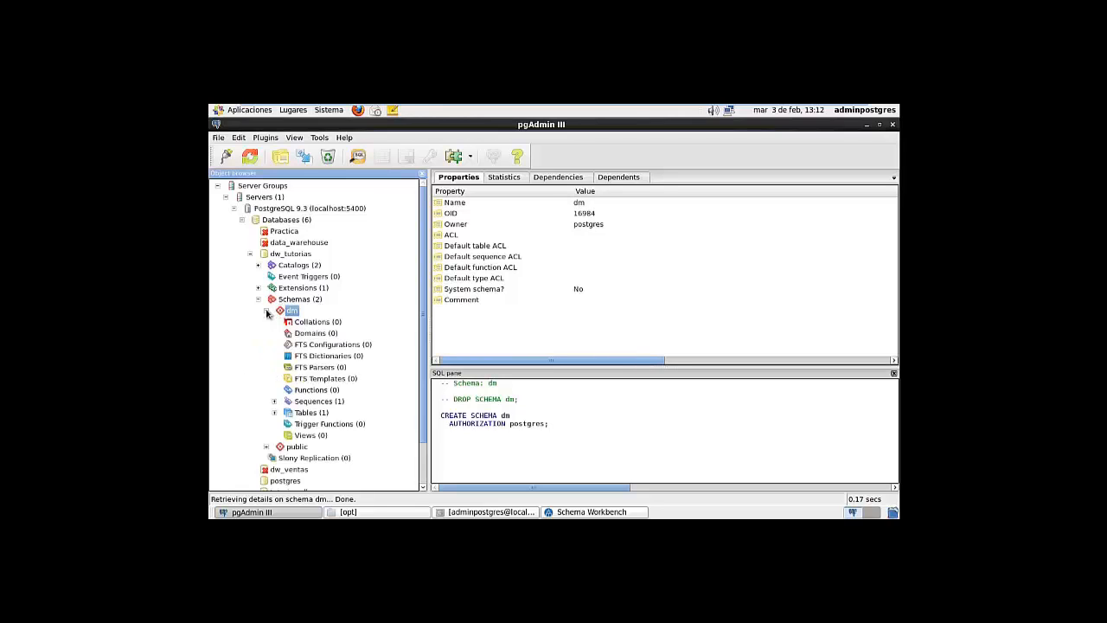
left_click(275, 413)
left_click(314, 424)
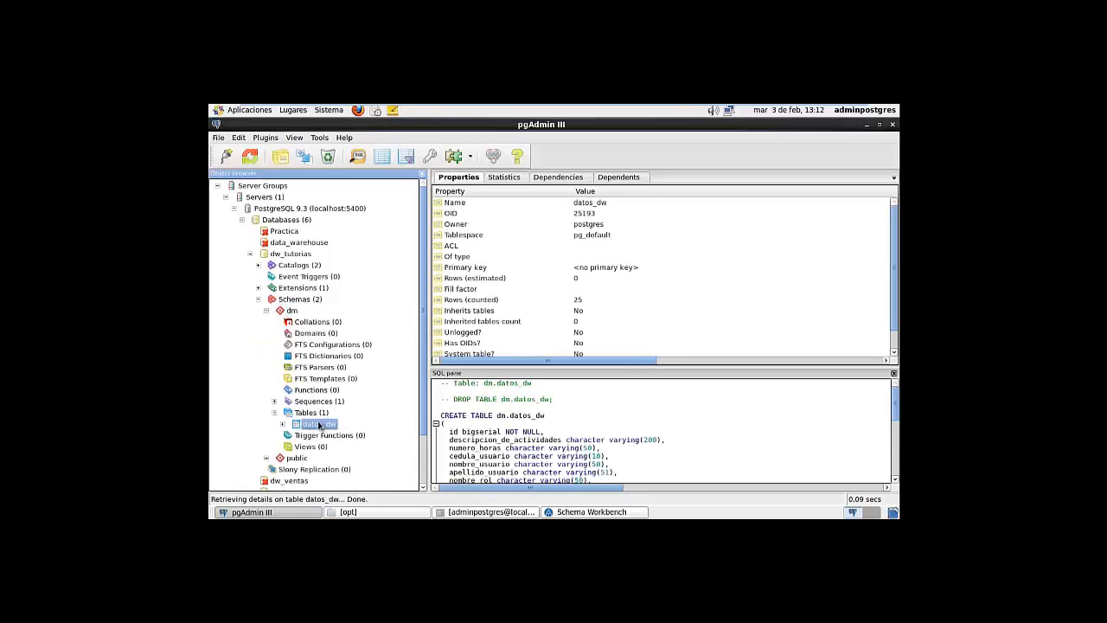
left_click(382, 156)
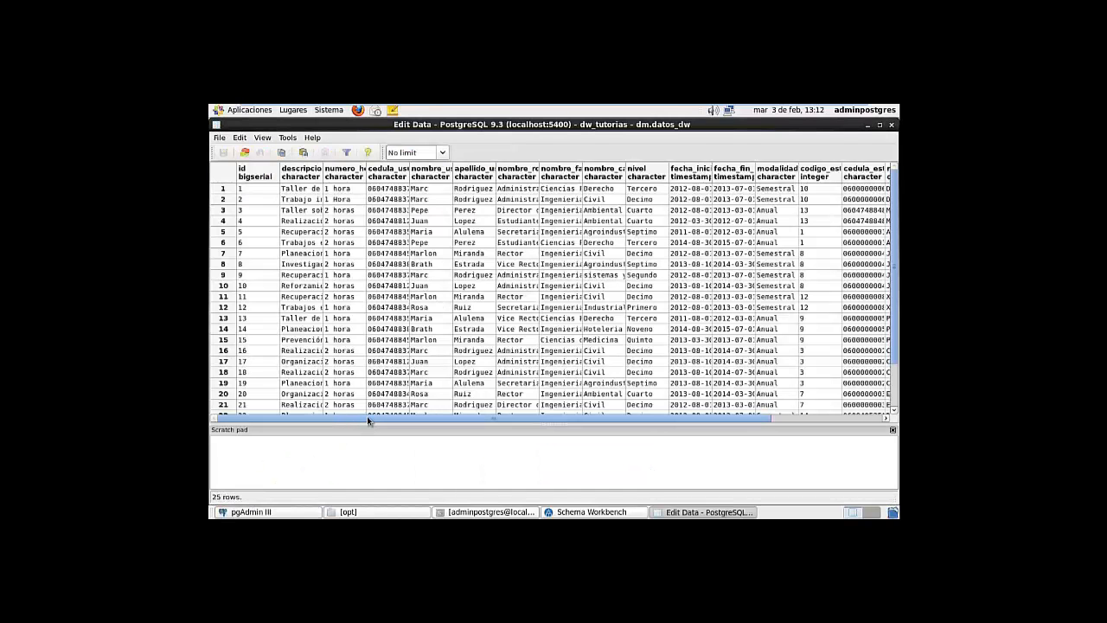
left_click_drag(370, 418, 333, 431)
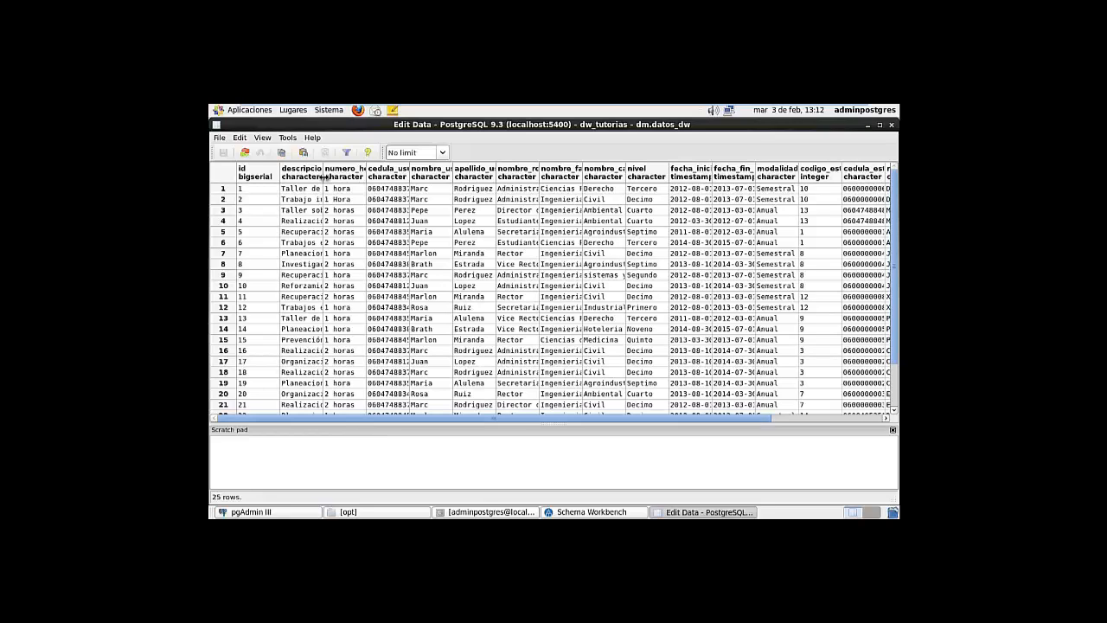
Autofit descripcion_de_actividades, numero_horas, cedula_usuario, nombre_usuario and apellido_usuario columns, then return to Schema Workbench
double_click(323, 176)
left_click(435, 176)
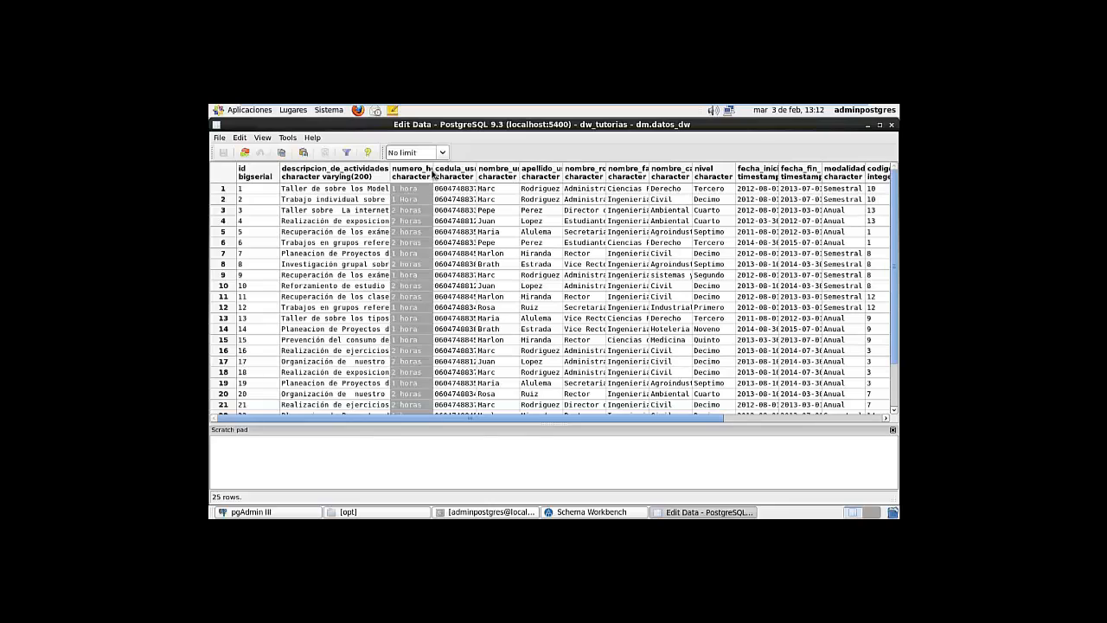
double_click(435, 177)
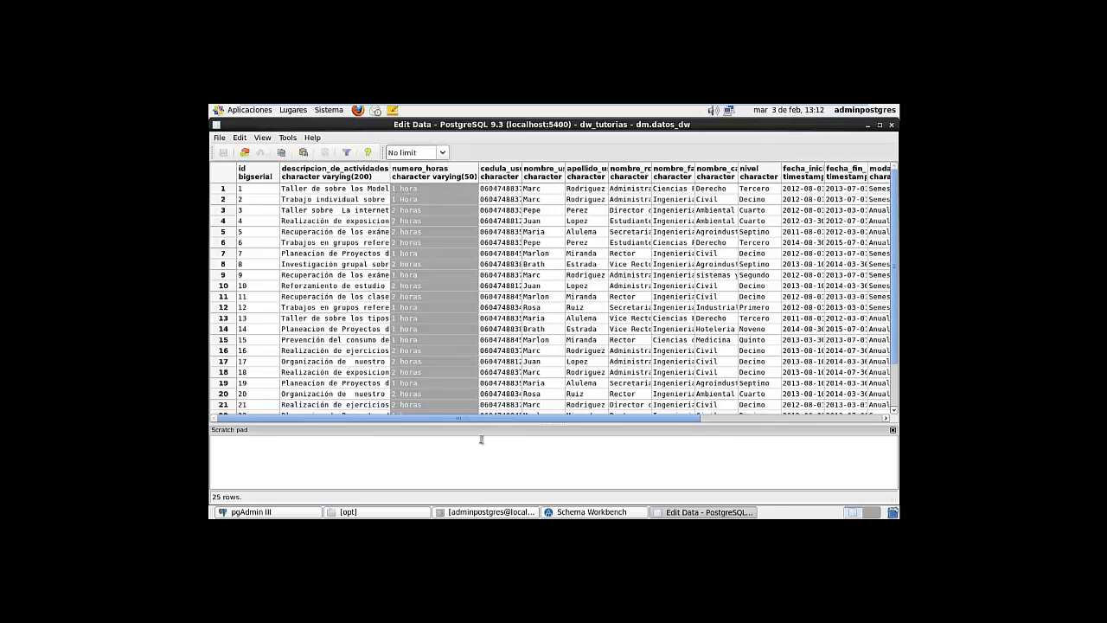
double_click(522, 173)
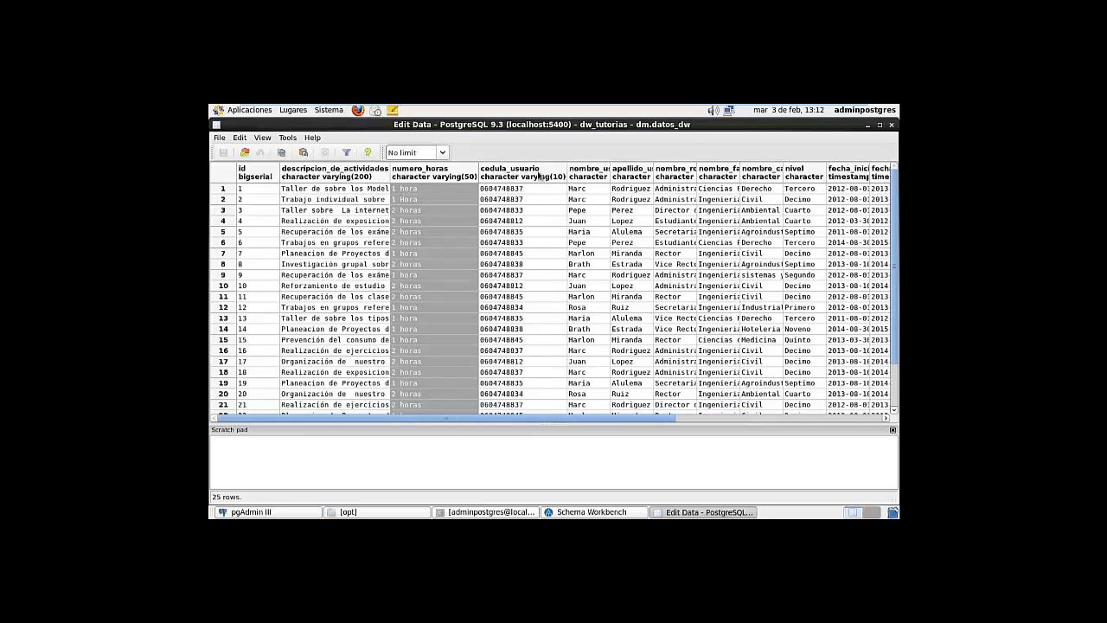
double_click(610, 173)
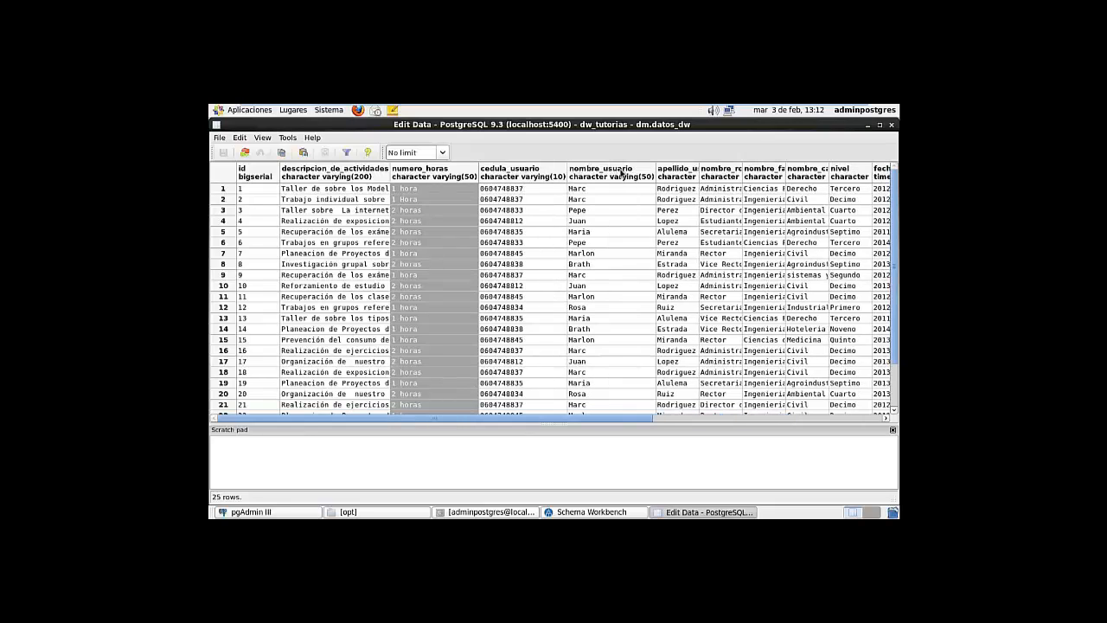
double_click(700, 172)
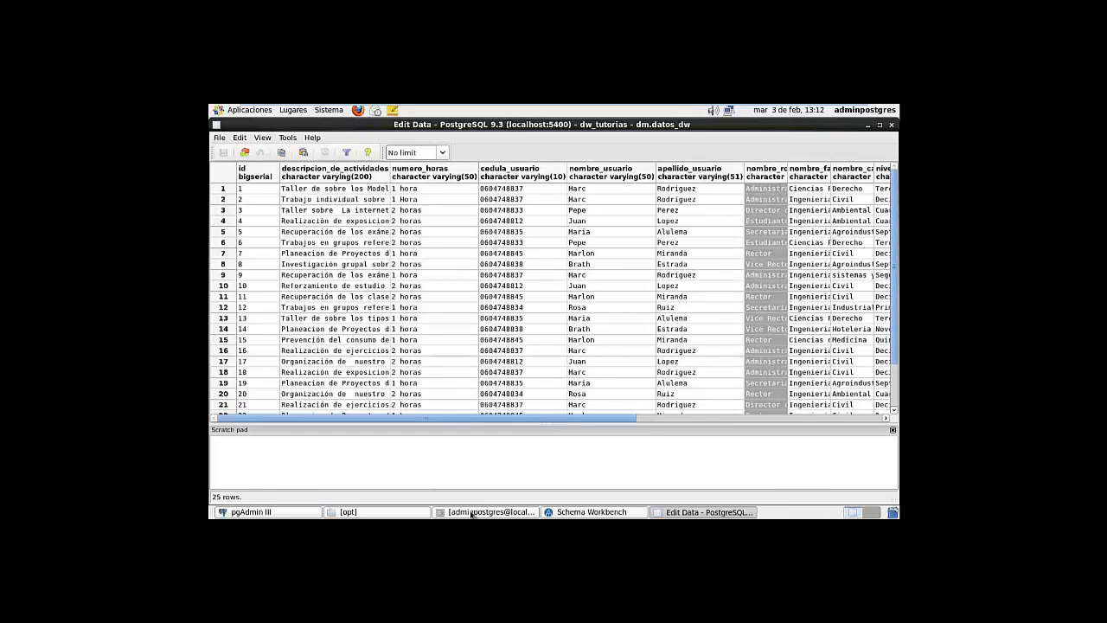
left_click(591, 512)
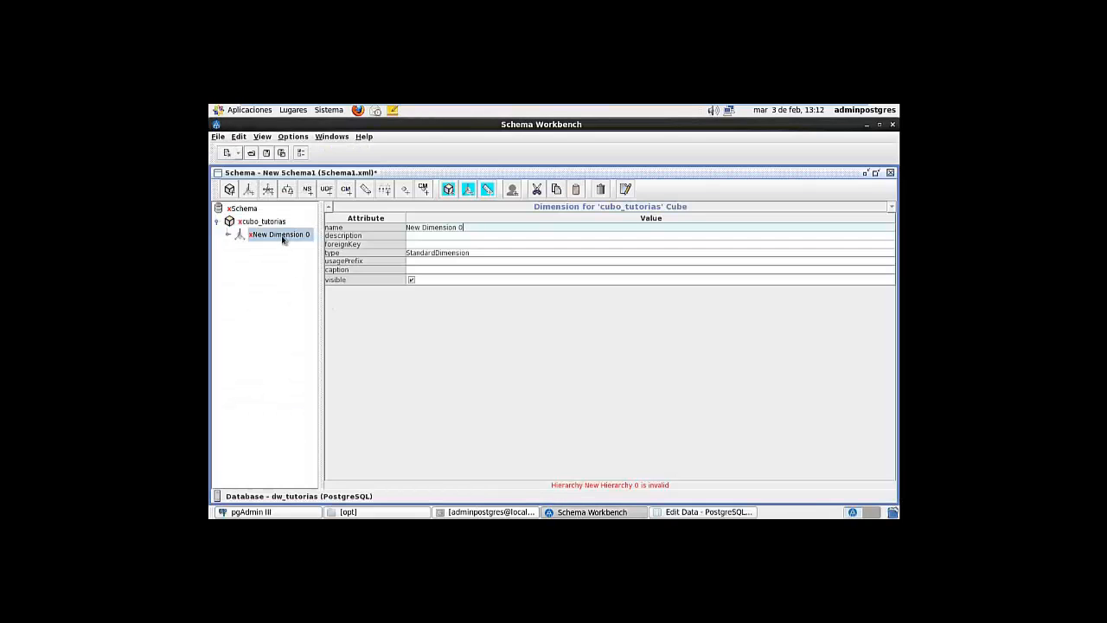
Name the dimension usuarios and set its description to 'criterio por usuarios'
left_click(391, 226)
type("us")
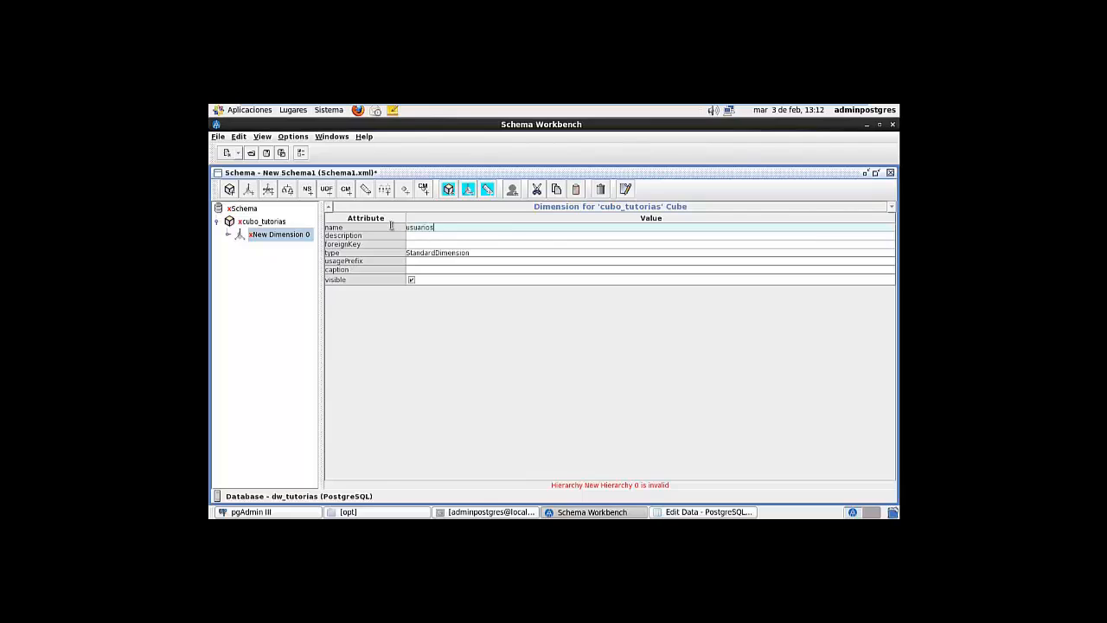
type("uarios")
left_click(426, 237)
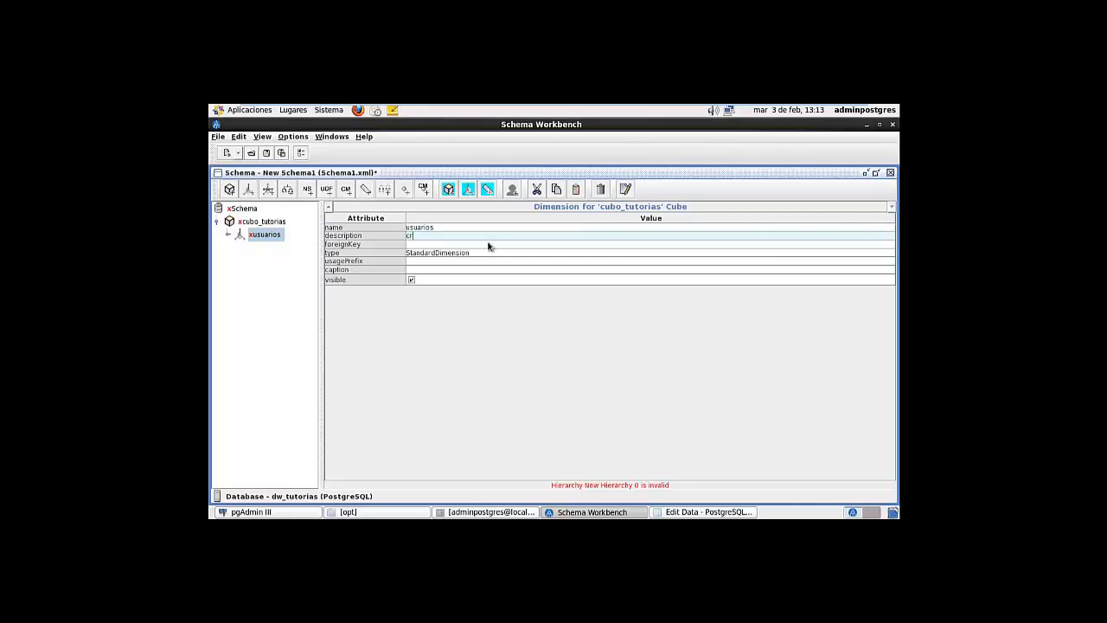
type("criterio por usuarios")
left_click(478, 244)
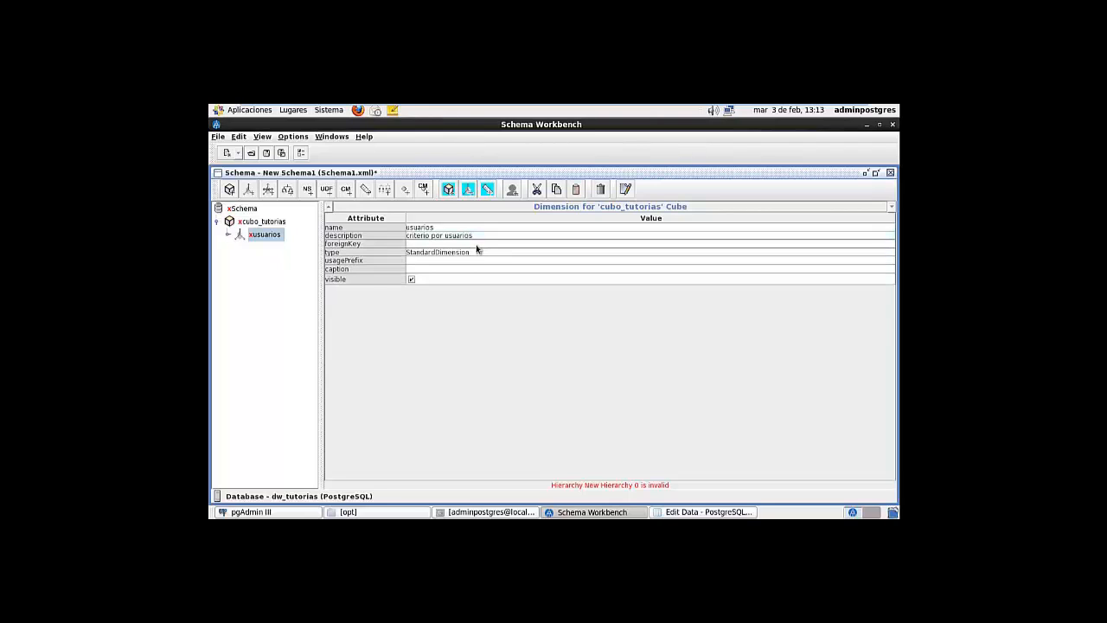
left_click(463, 245)
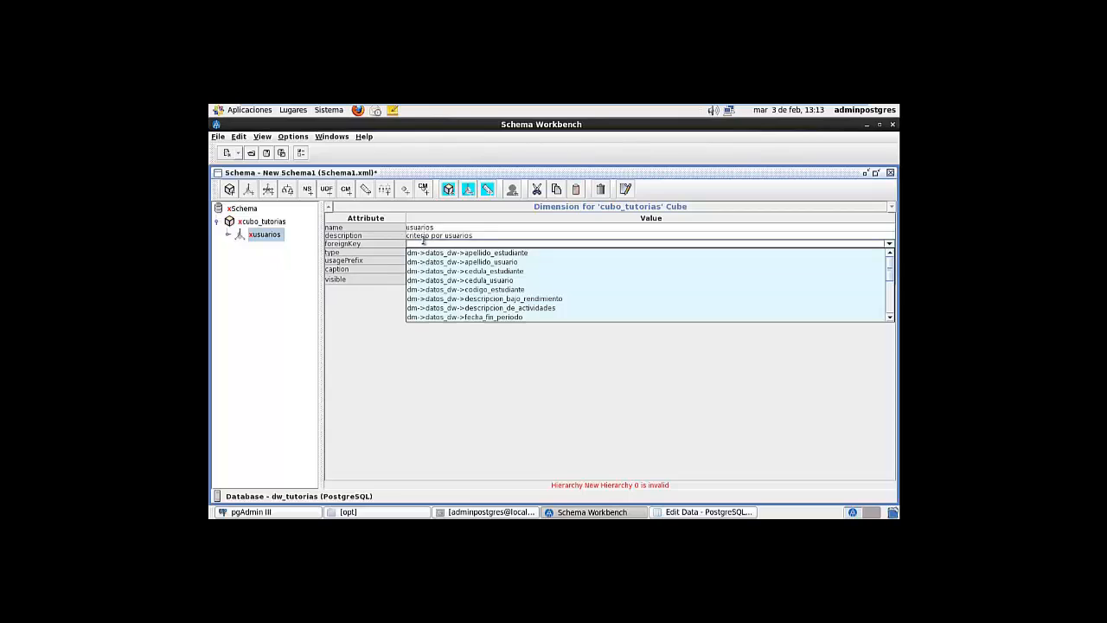
left_click(428, 239)
Add the fact table dm.datos_dw with alias datos to cubo_tutorias
right_click(271, 225)
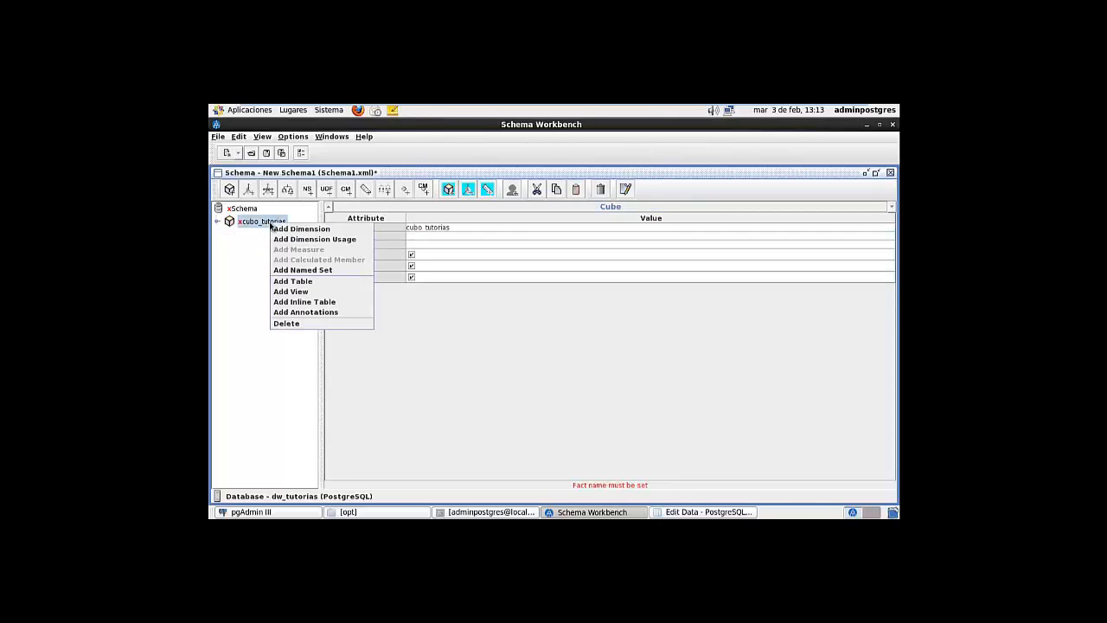
left_click(299, 283)
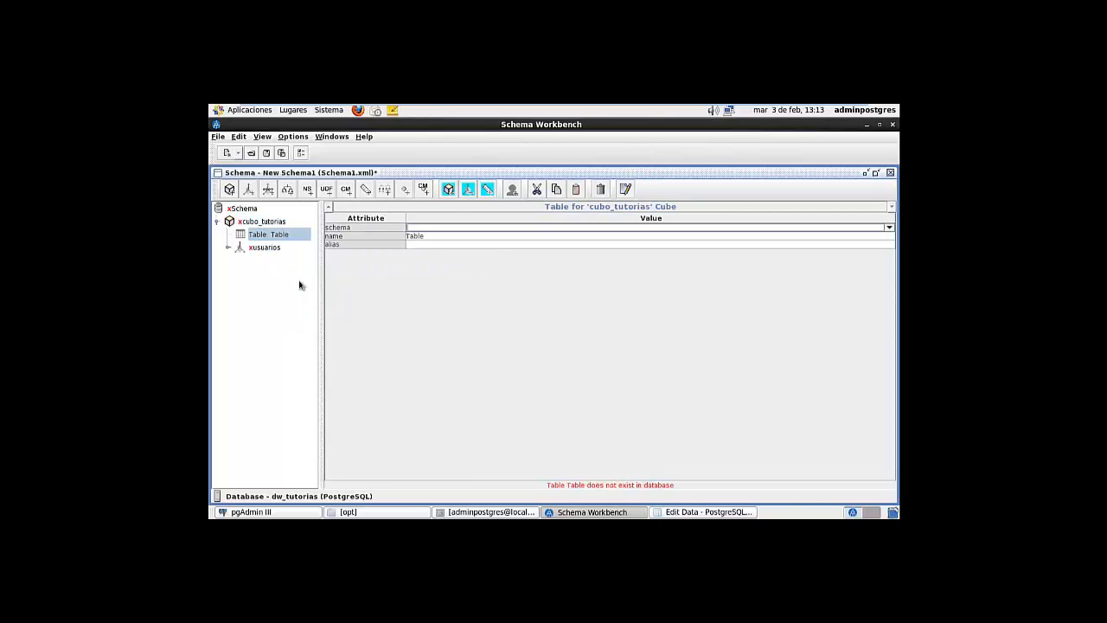
left_click(412, 228)
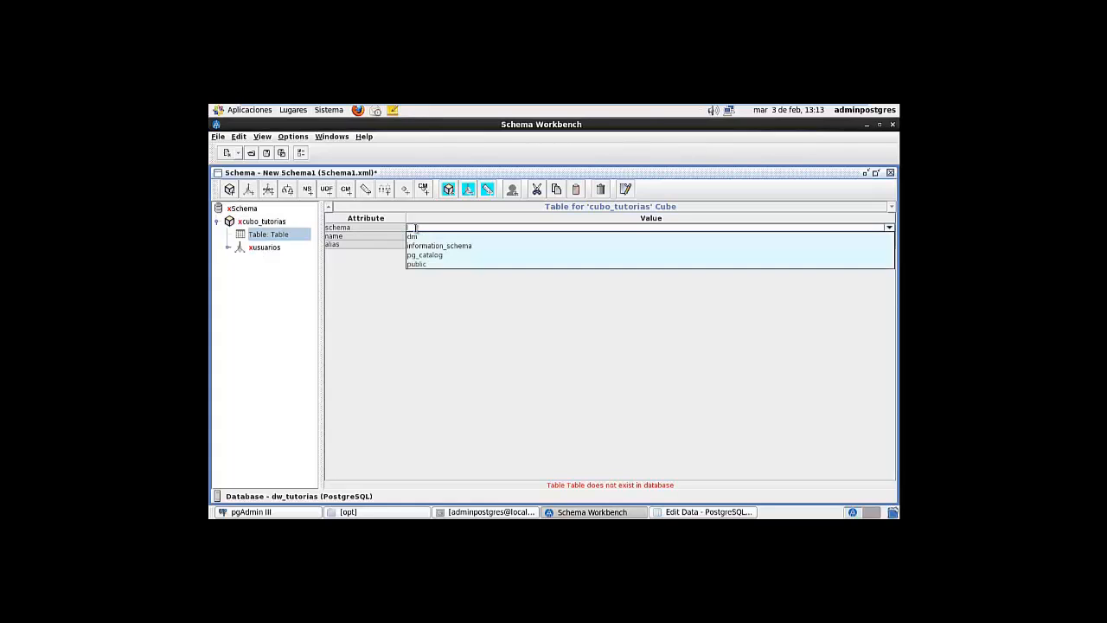
left_click(415, 238)
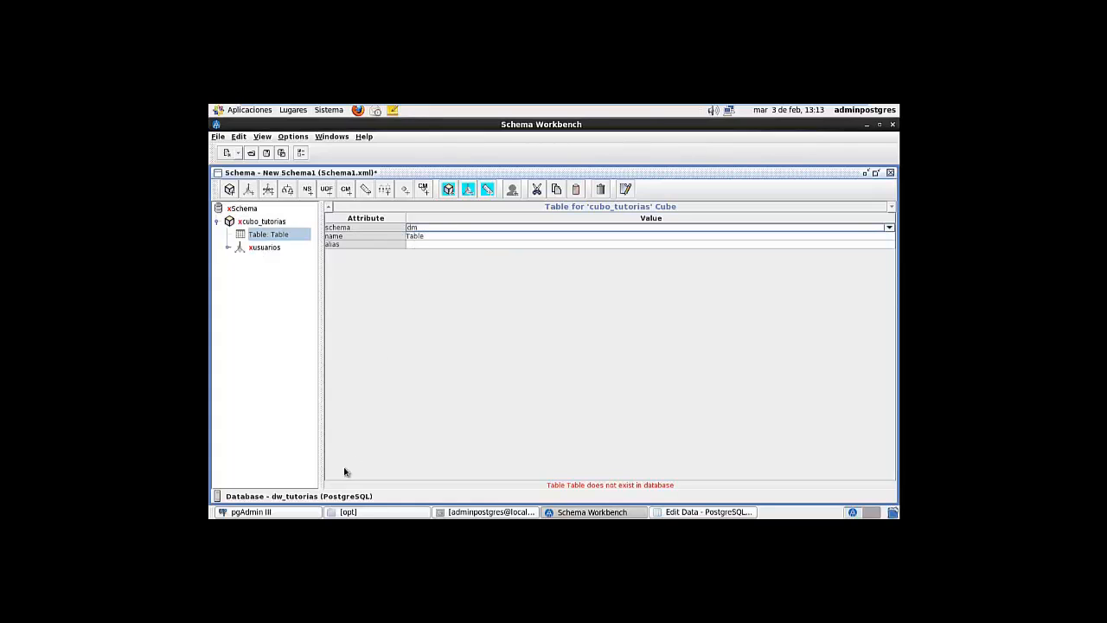
left_click(288, 514)
left_click(294, 306)
left_click(292, 513)
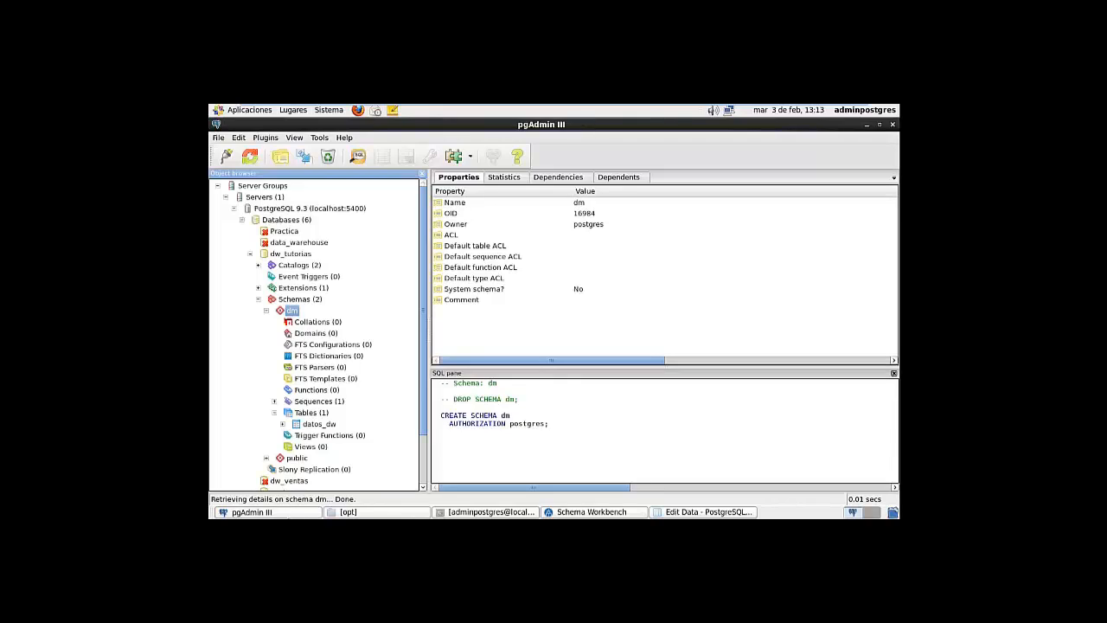
left_click(425, 235)
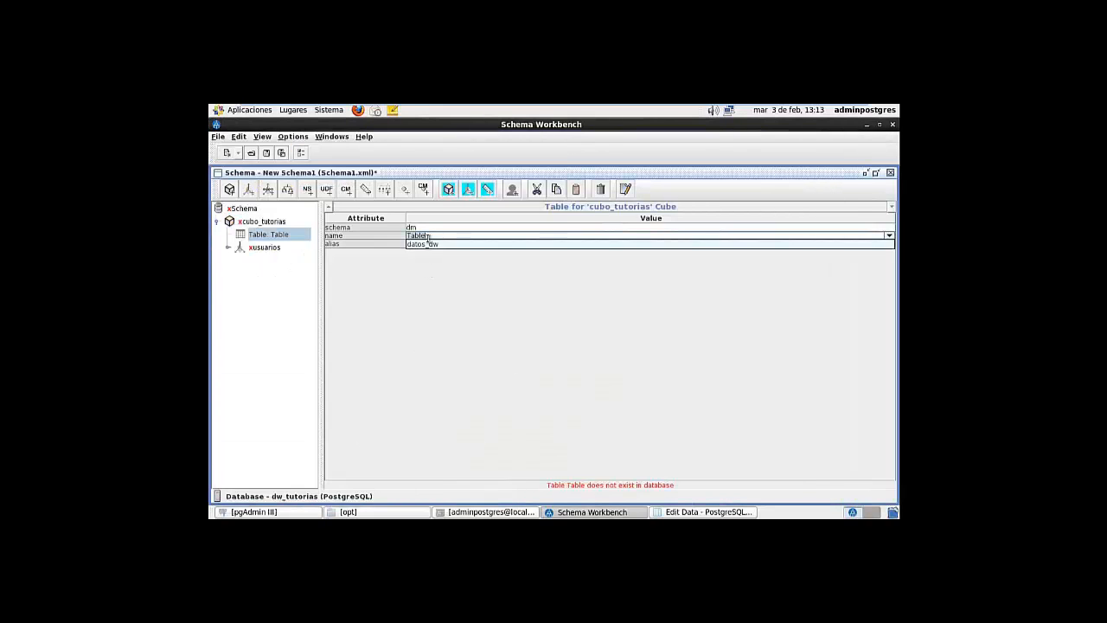
left_click(426, 245)
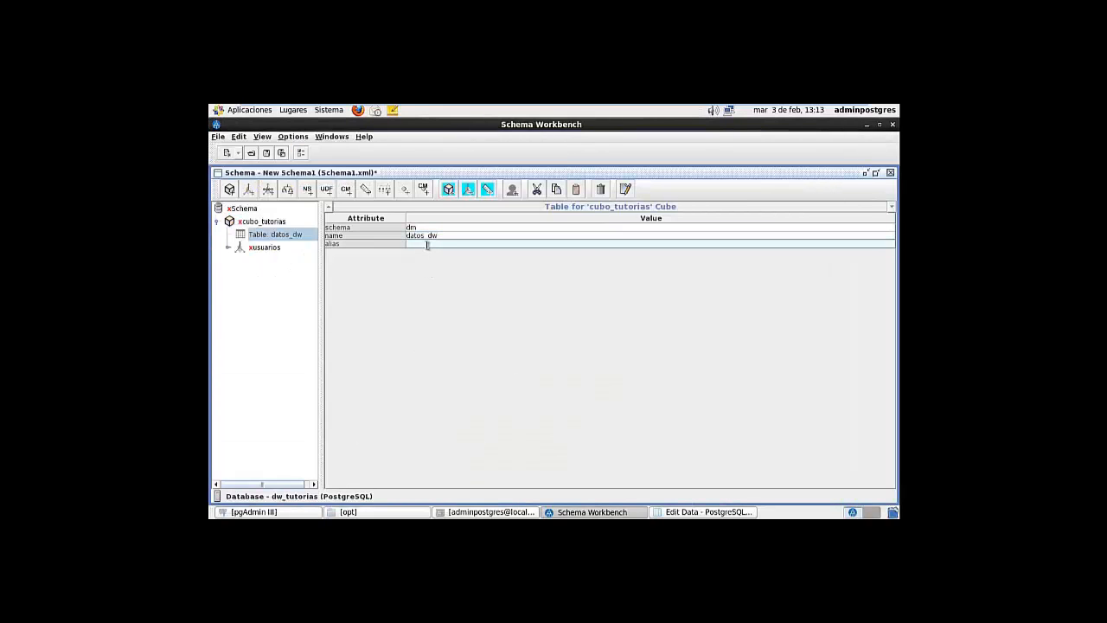
type("datos")
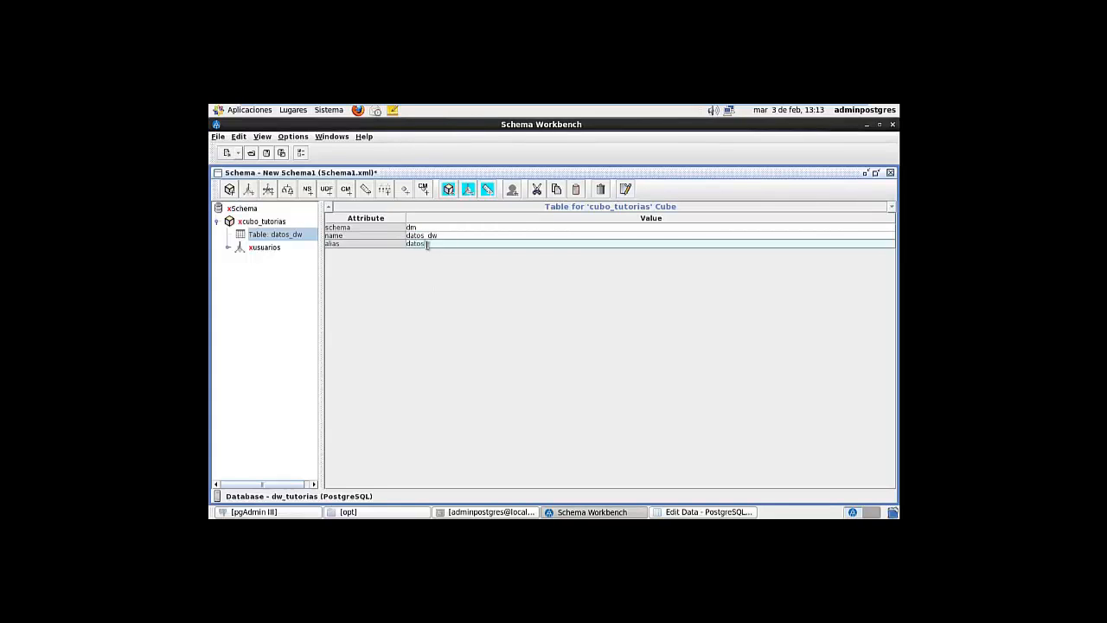
key("Return")
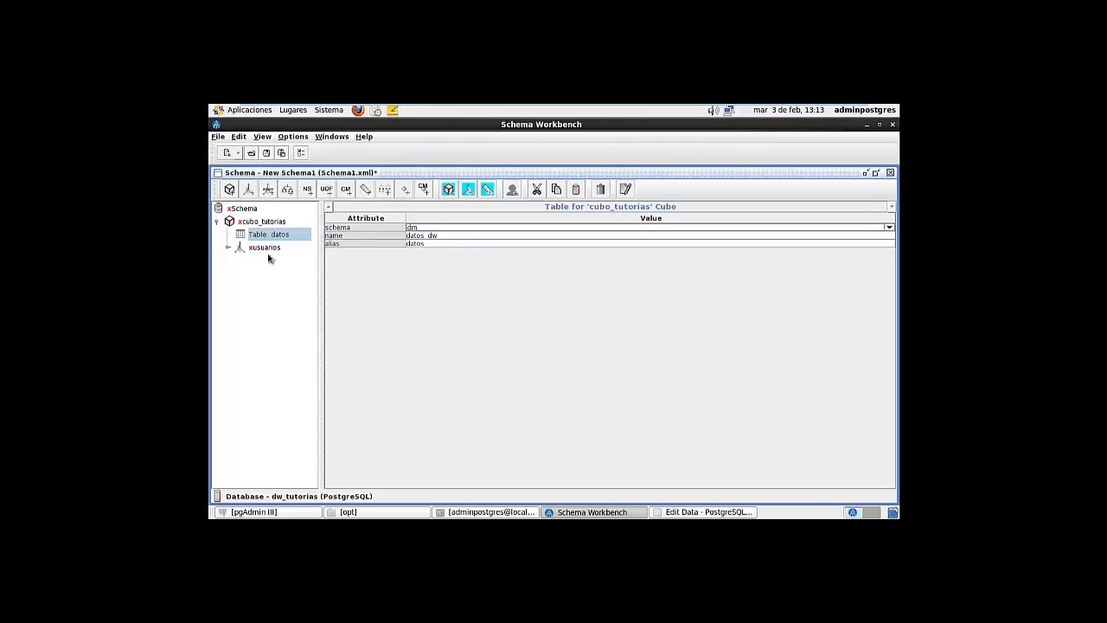
left_click(266, 249)
Set the usuarios dimension's foreign key to nombre_usuario and caption to USUARIOS, cancelling the save prompt
left_click(428, 246)
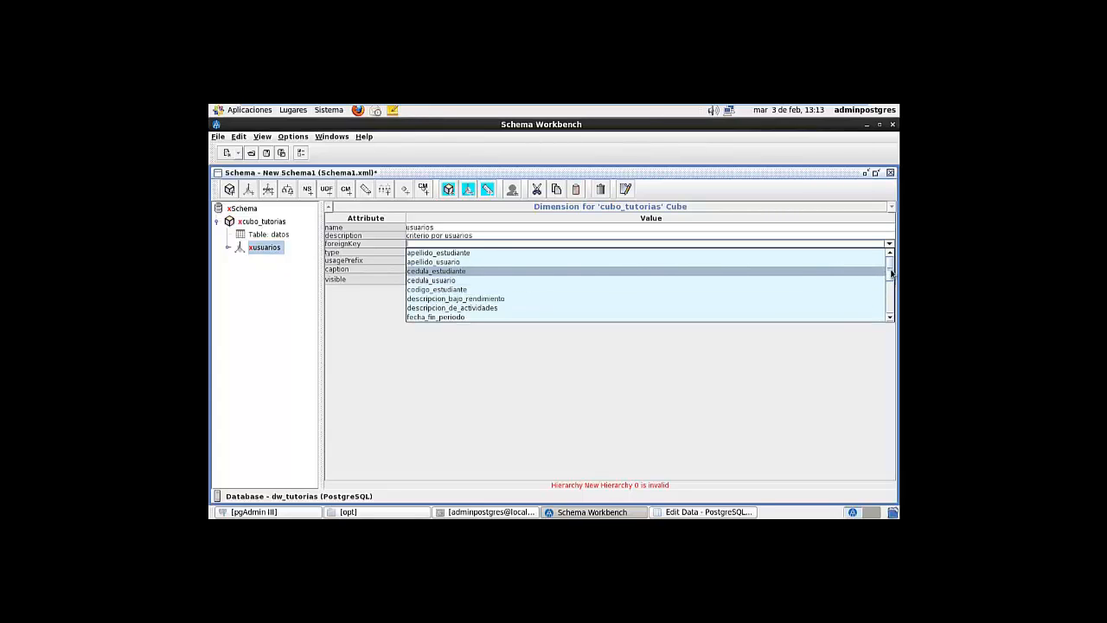
left_click_drag(891, 273, 892, 298)
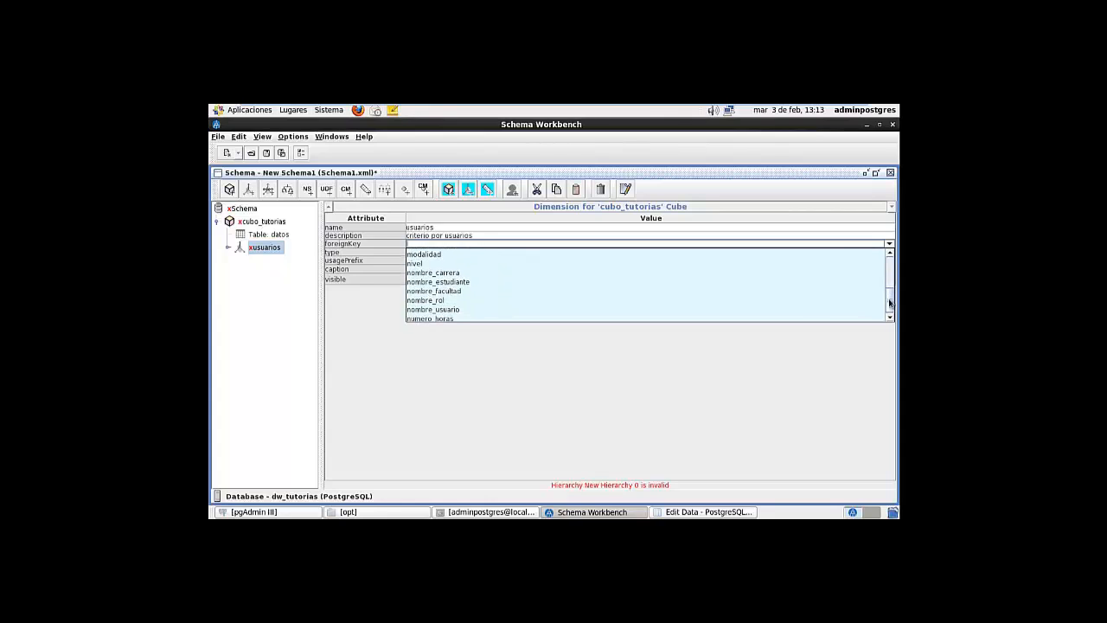
left_click(458, 309)
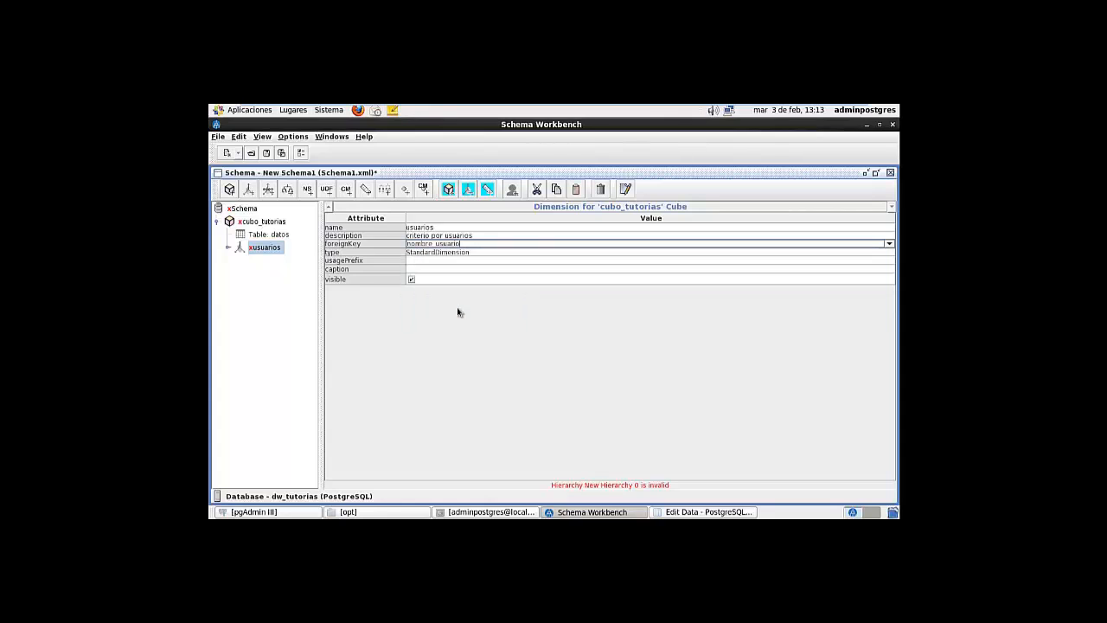
left_click(421, 269)
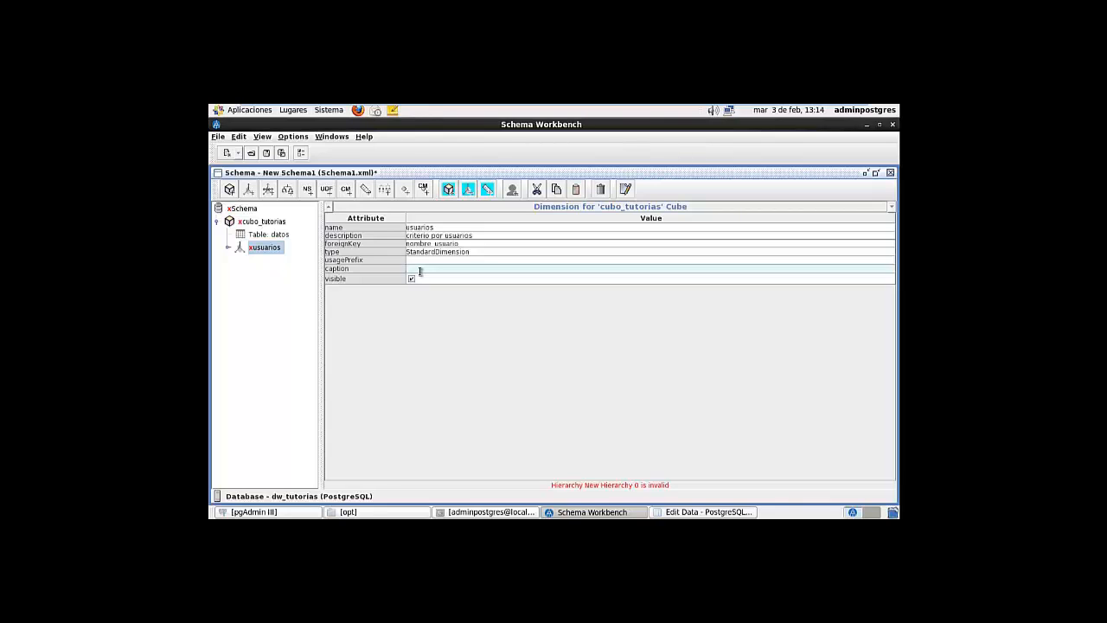
type("SUARIOS")
left_click(447, 259)
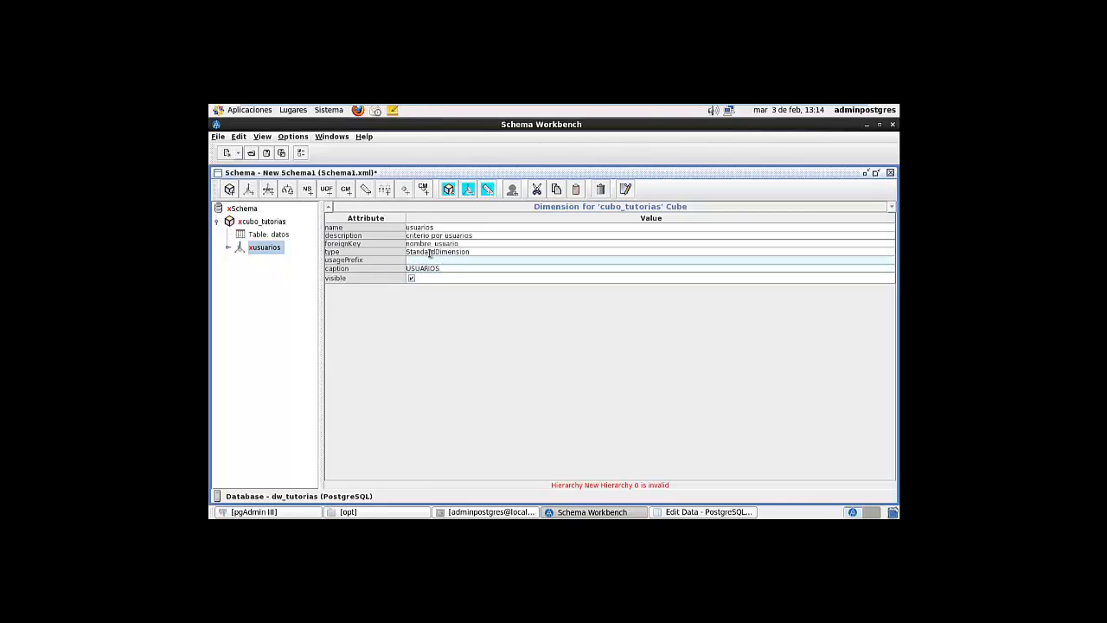
left_click(268, 153)
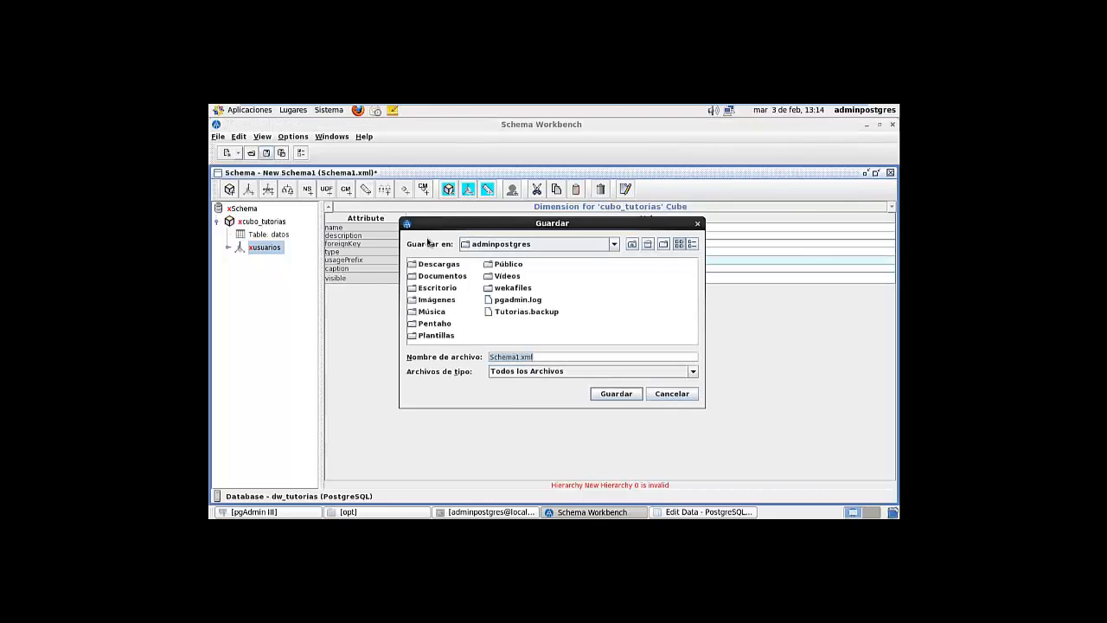
left_click(672, 396)
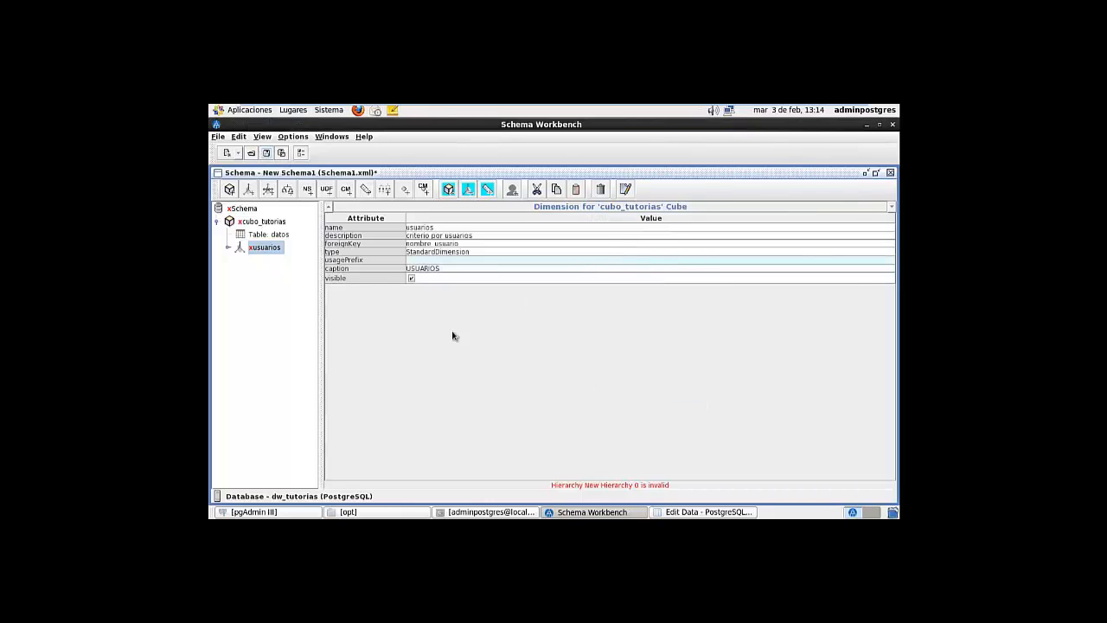
Add table dm.datos_dw, aliased datos, to the usuarios dimension's New Hierarchy 0
right_click(256, 250)
left_click(247, 251)
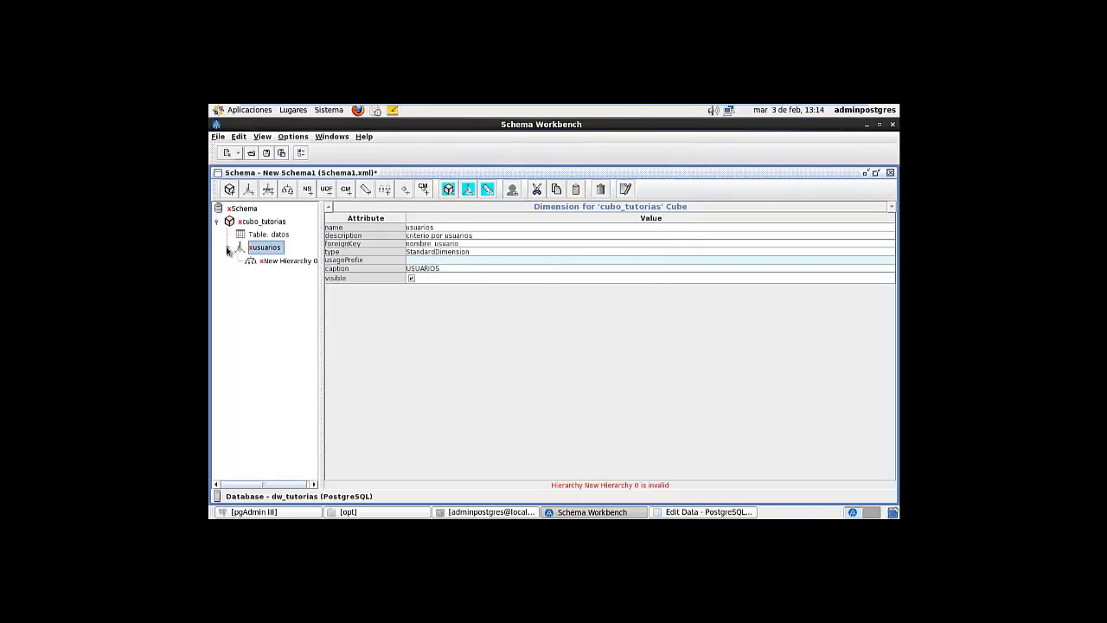
left_click(285, 261)
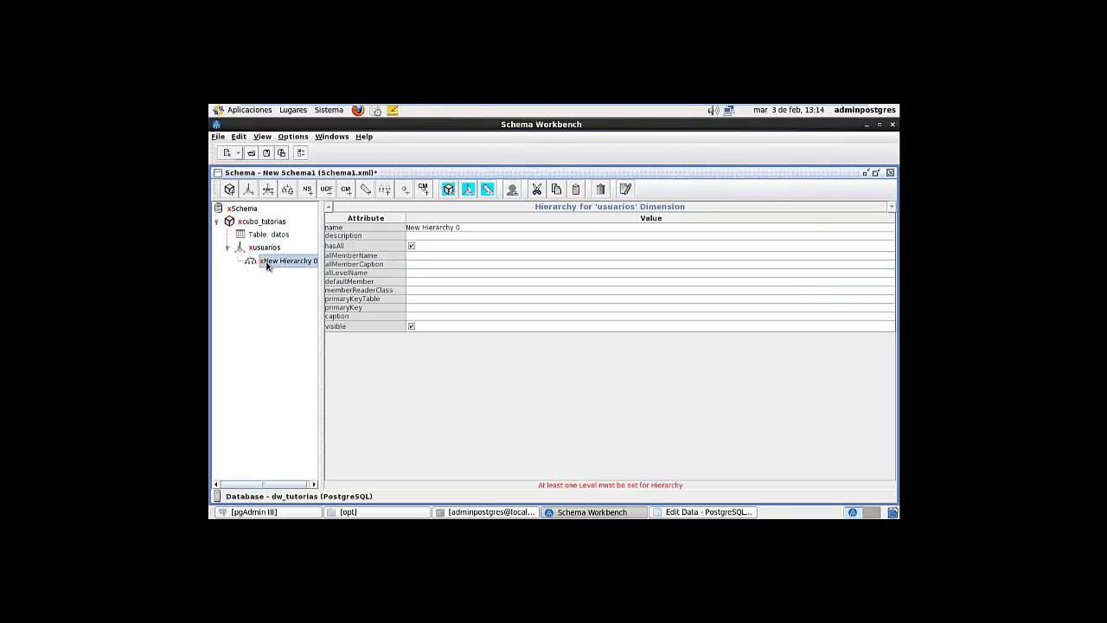
right_click(259, 258)
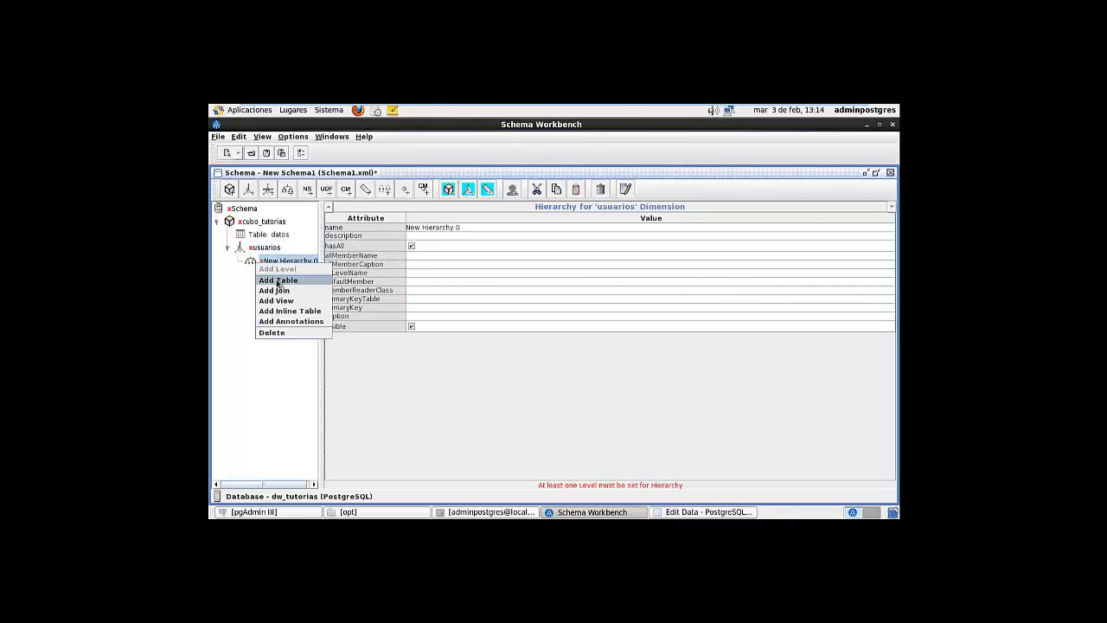
left_click(279, 282)
left_click(423, 227)
type("dm")
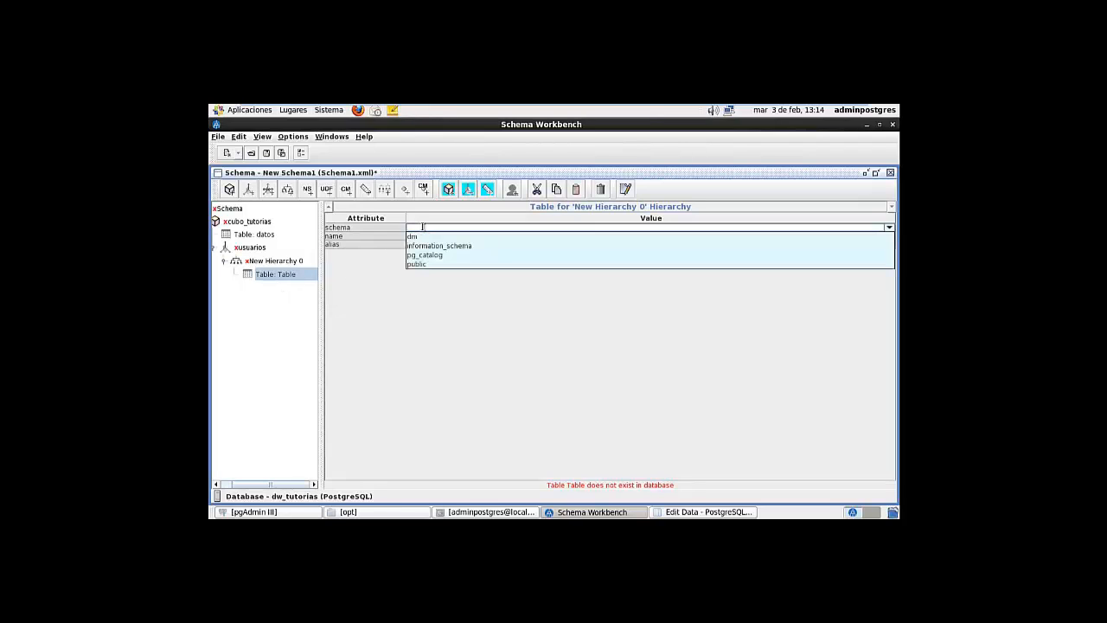
left_click(432, 236)
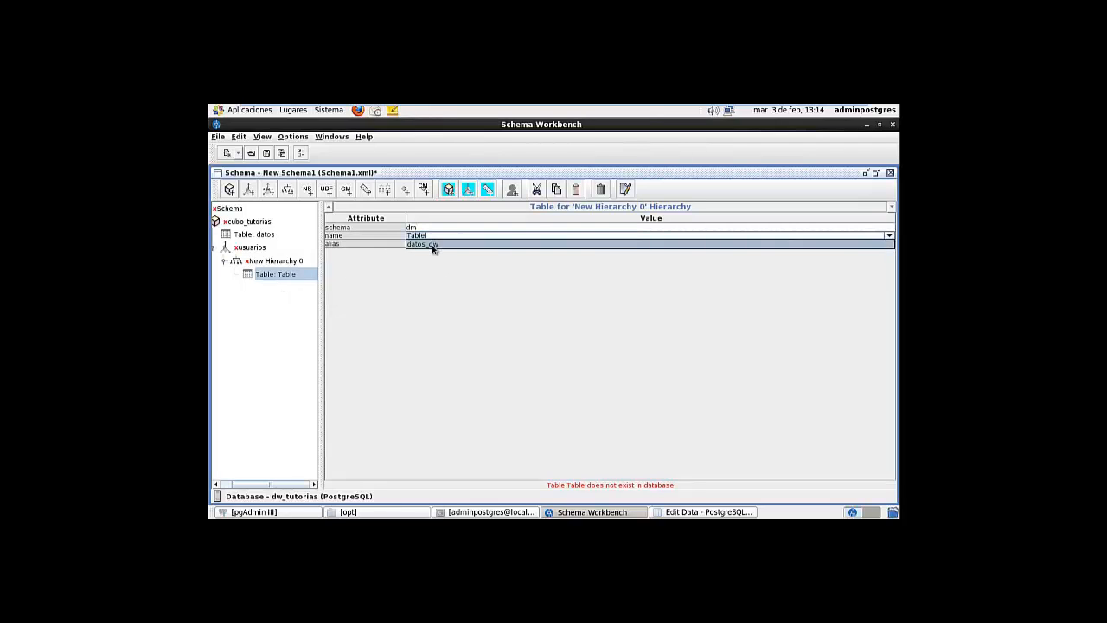
left_click(433, 245)
left_click(432, 243)
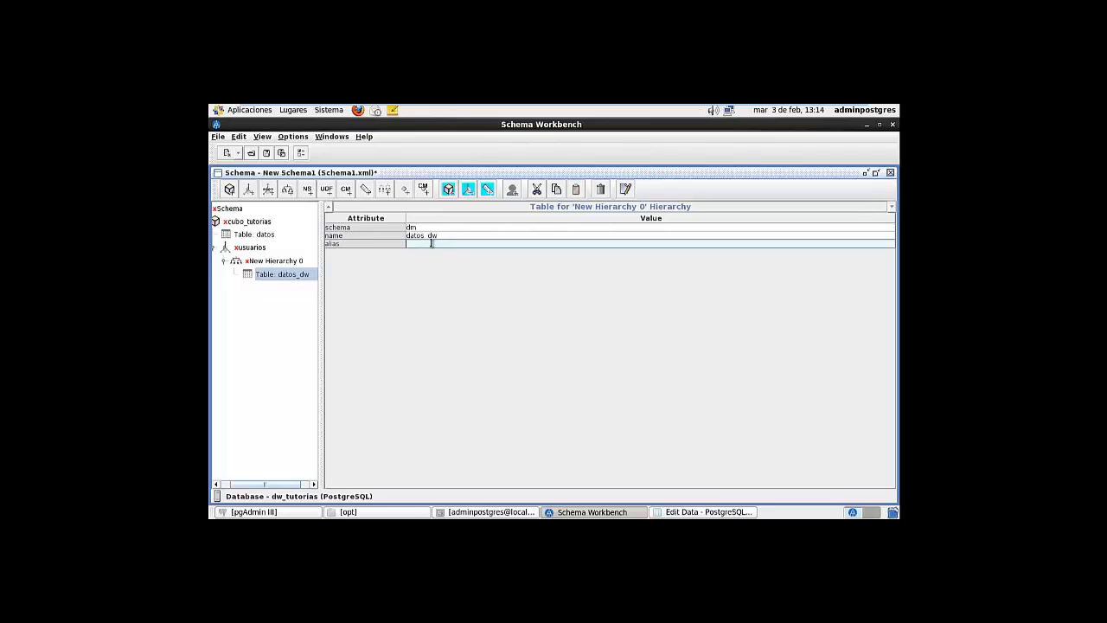
type("datos")
key("Return")
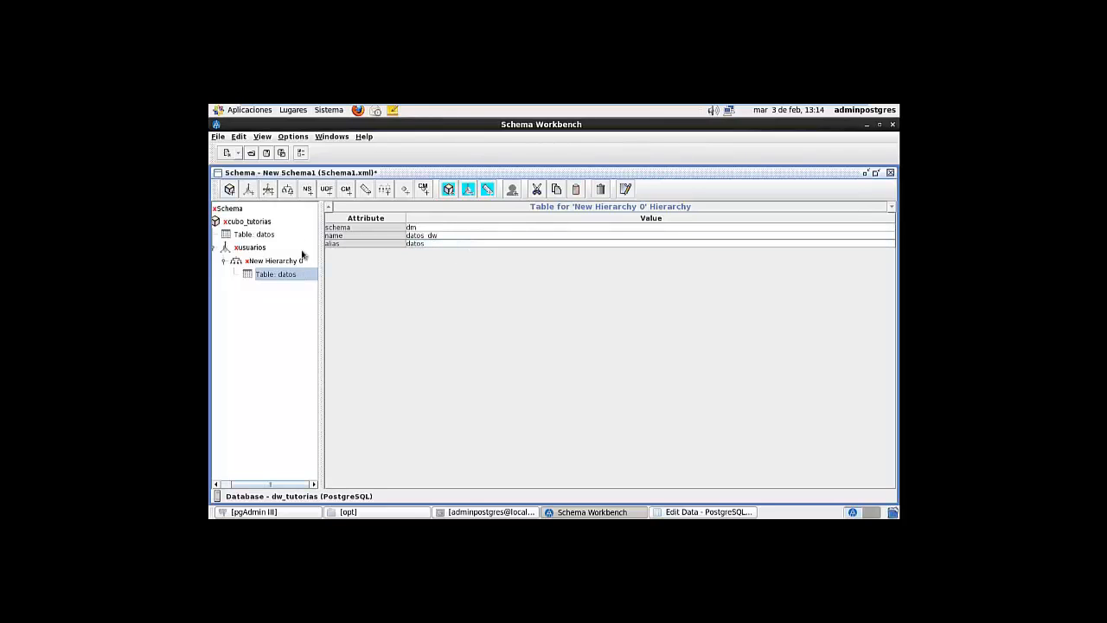
Rename the hierarchy to 'por usuarios' with all-member name 'por usuarios - todos'
right_click(274, 263)
left_click(273, 264)
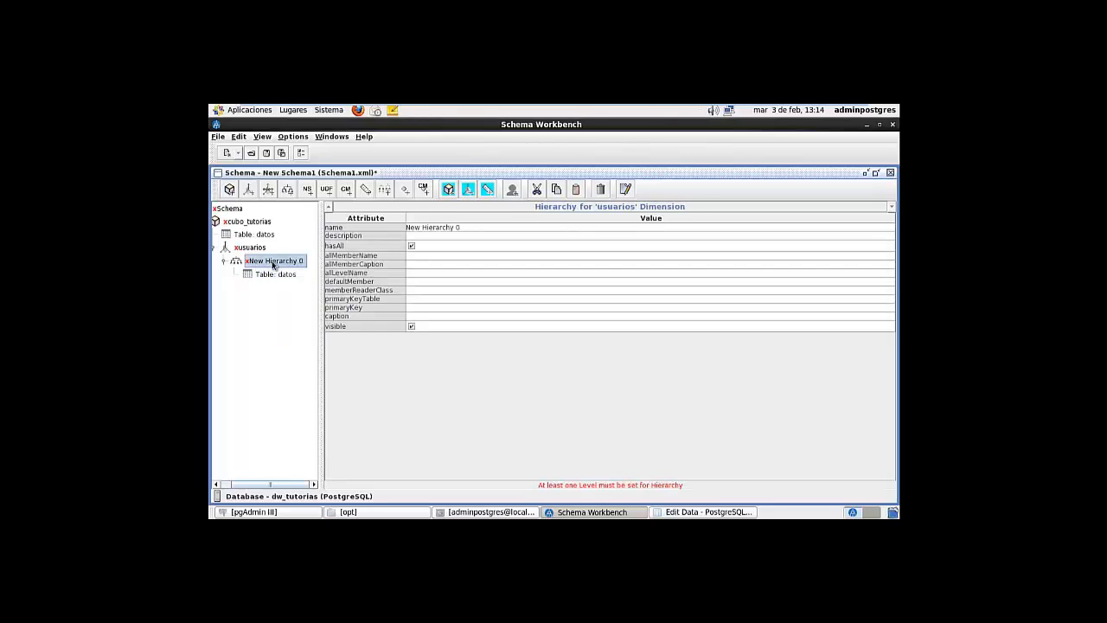
left_click(468, 228)
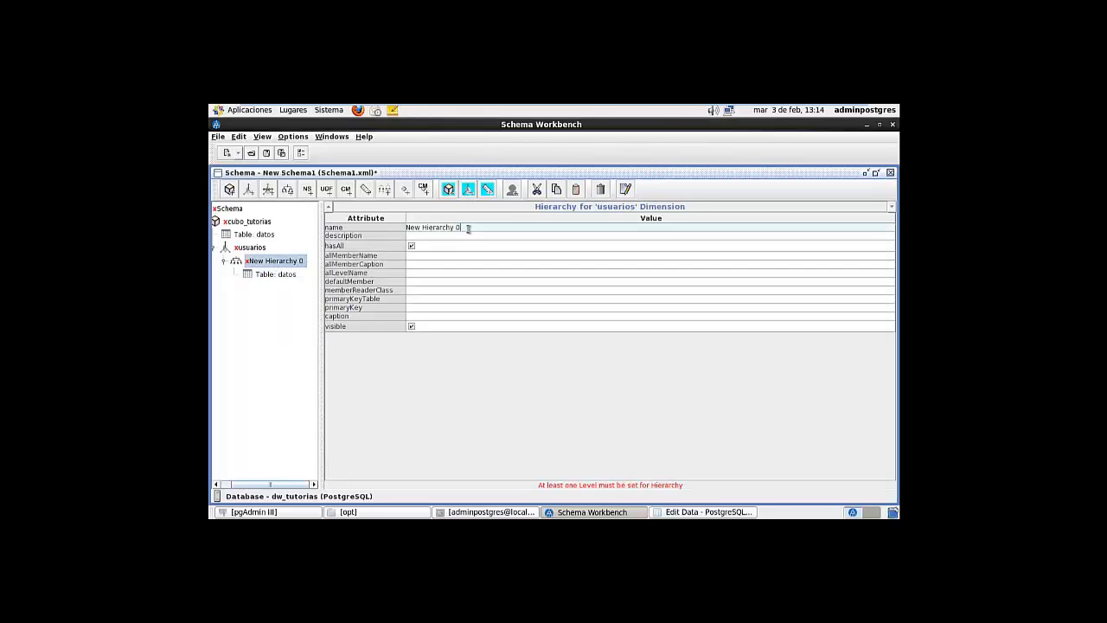
left_click_drag(466, 227, 407, 228)
type("por usuarios")
left_click(448, 255)
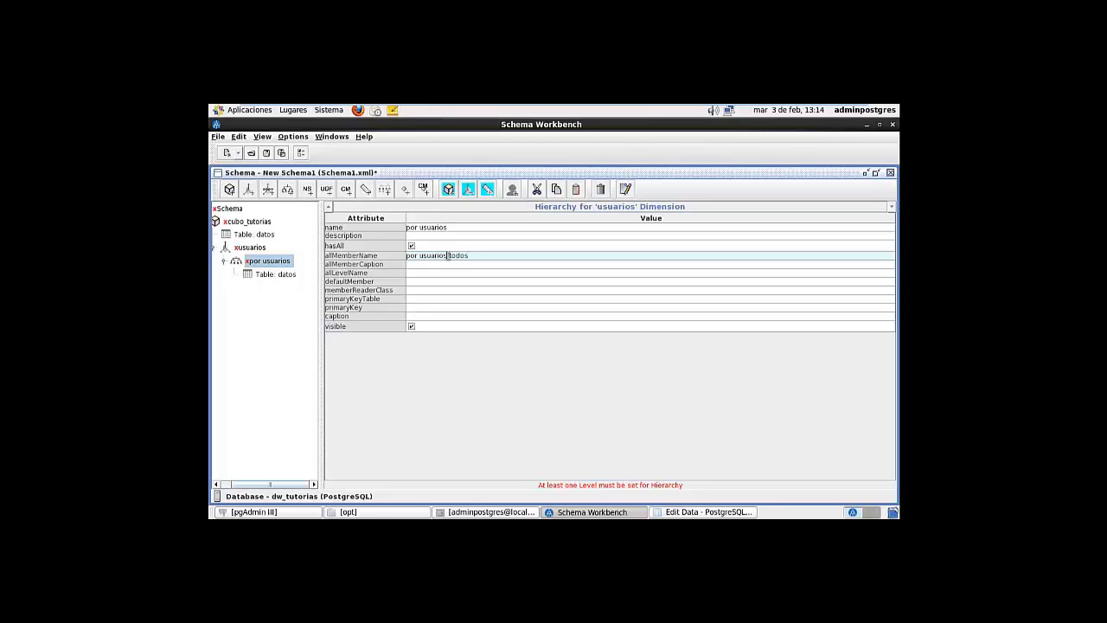
type("-")
Add a level named usuarios to the por usuarios hierarchy, using column nombre_usuario
left_click(275, 275)
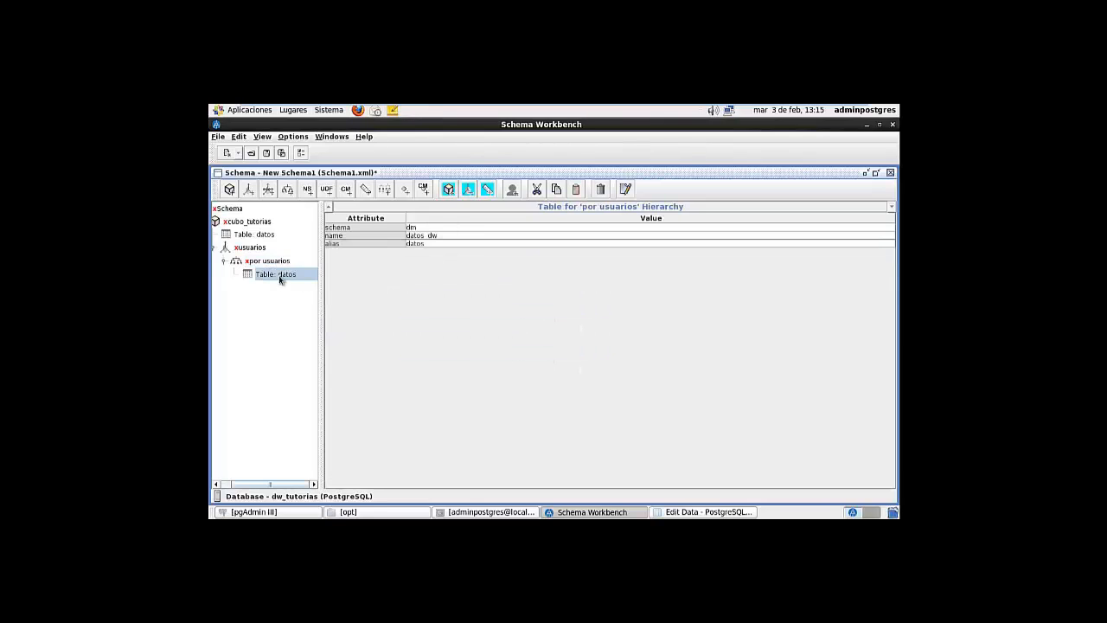
right_click(280, 262)
left_click(288, 269)
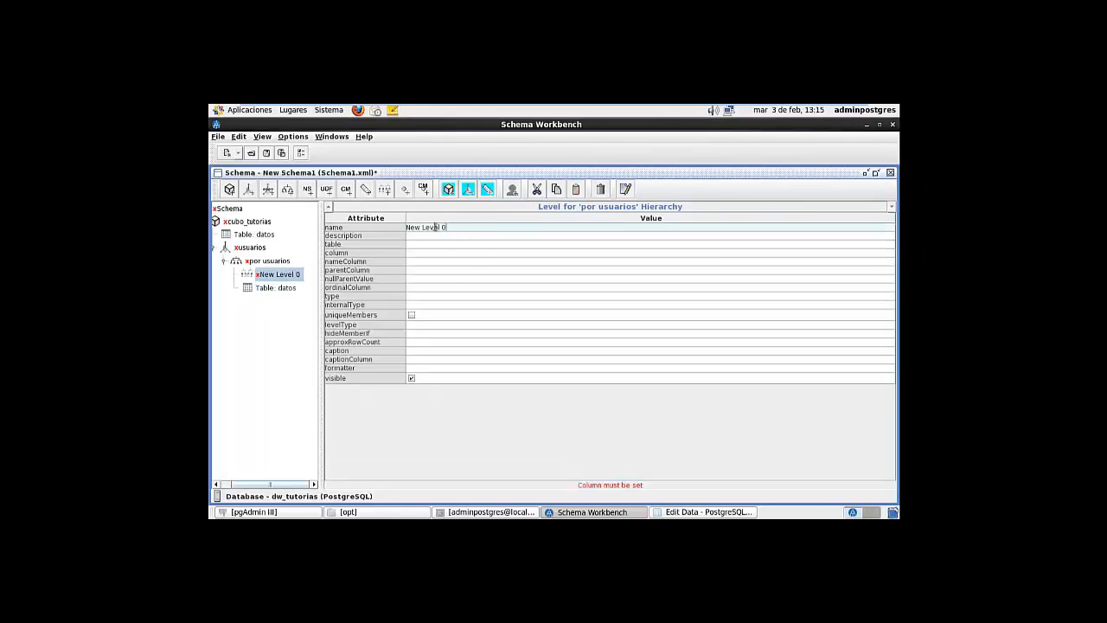
left_click_drag(446, 227, 402, 226)
type("usuarios")
left_click(445, 253)
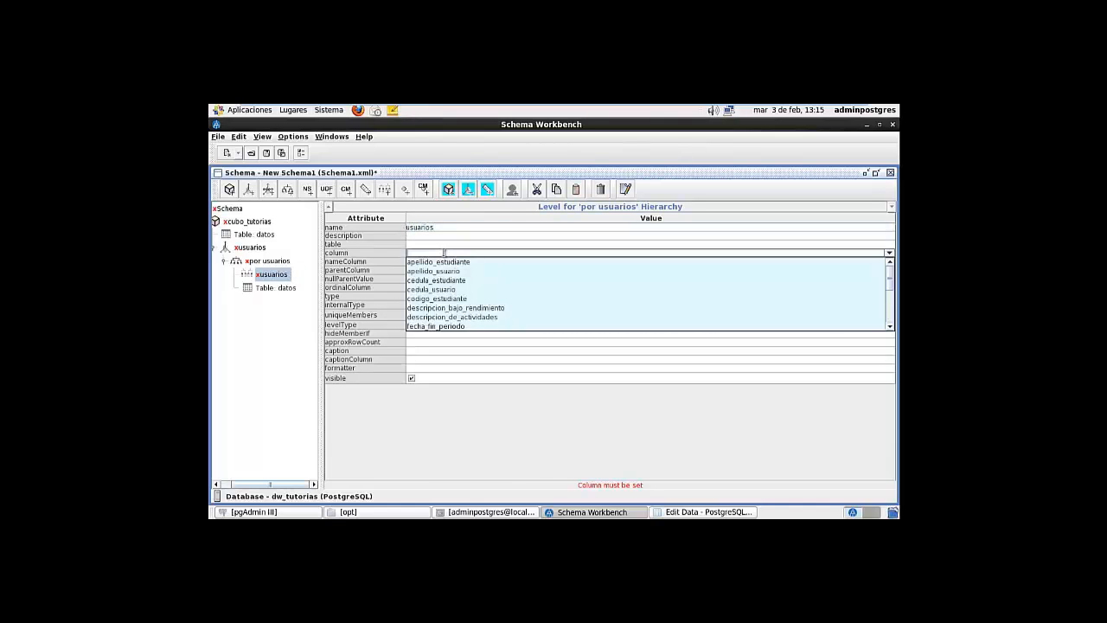
scroll(513, 313, "down", 5)
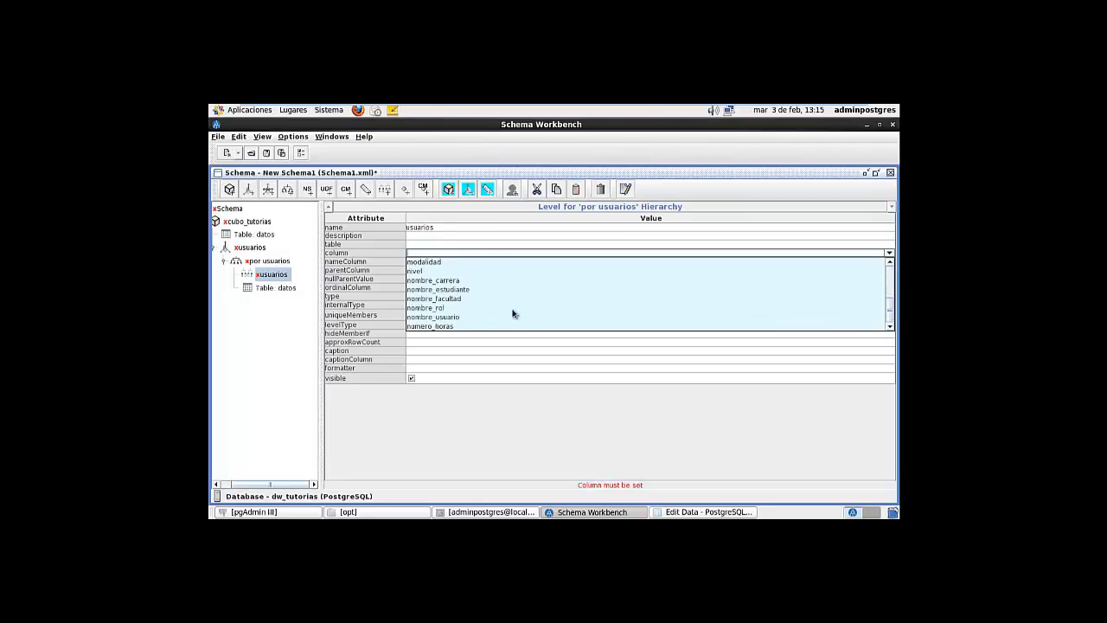
left_click(468, 317)
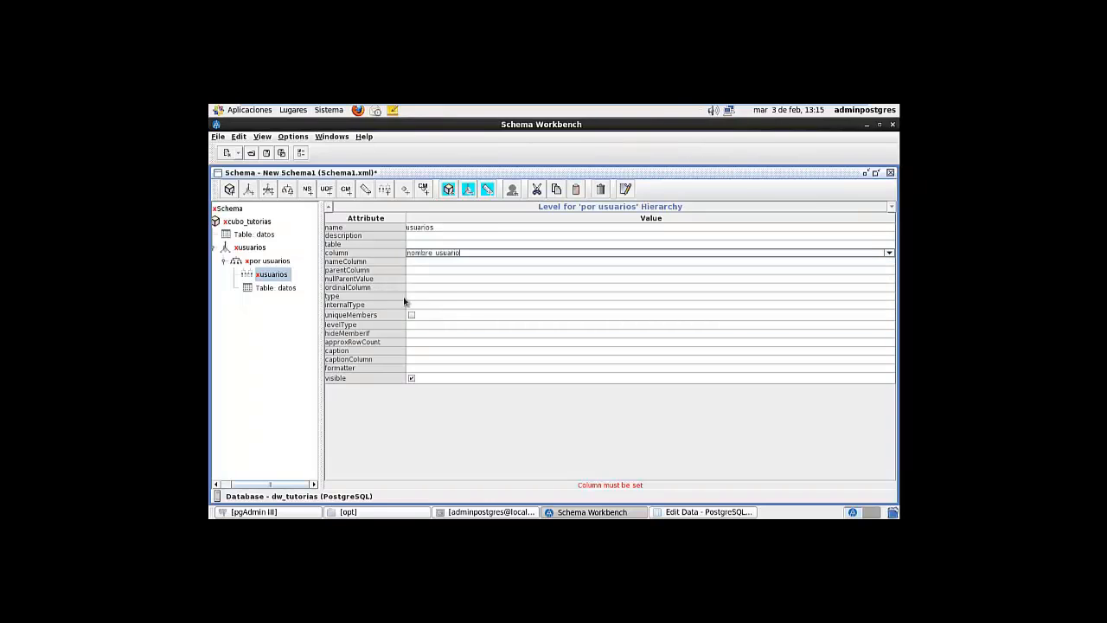
Give the usuarios level type String, levelType Regular and hideMemberIf Never
left_click(428, 297)
left_click(427, 308)
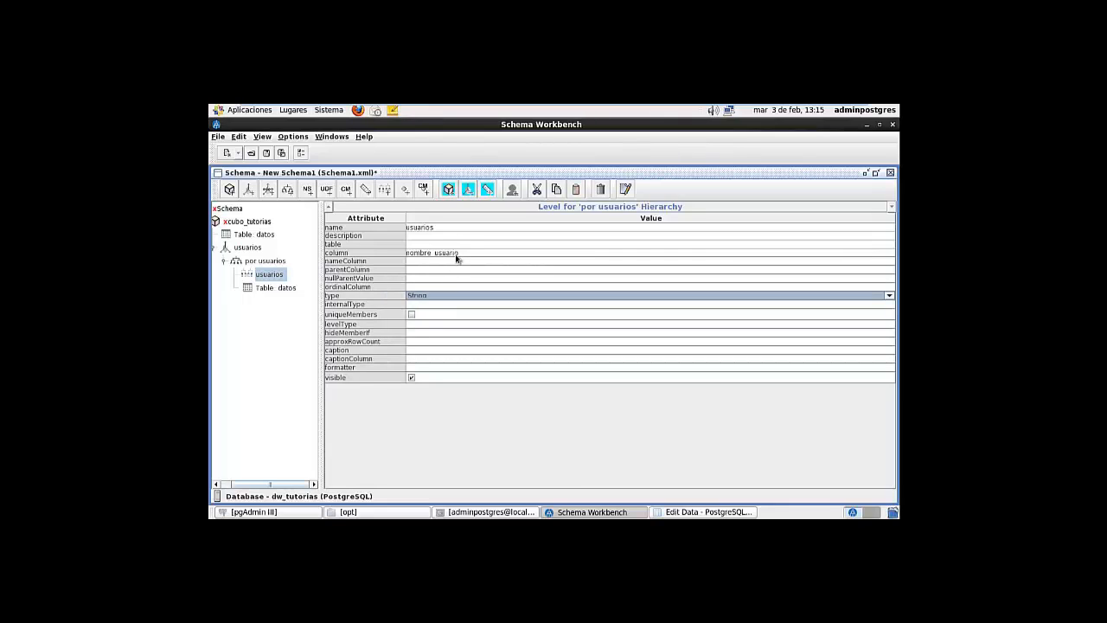
left_click(430, 324)
left_click(430, 325)
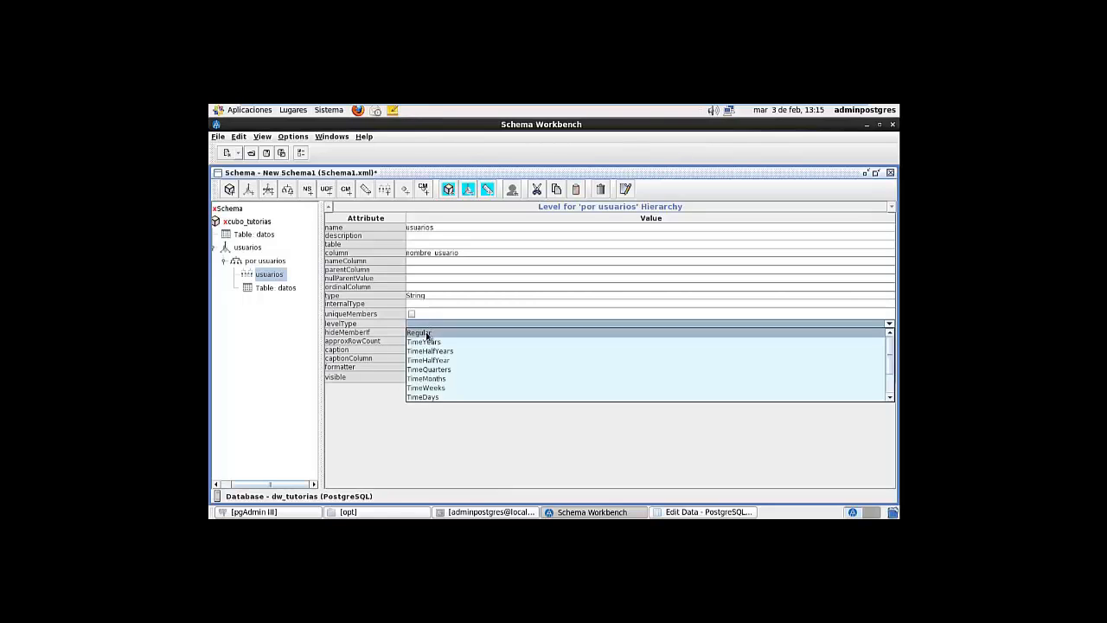
left_click(428, 334)
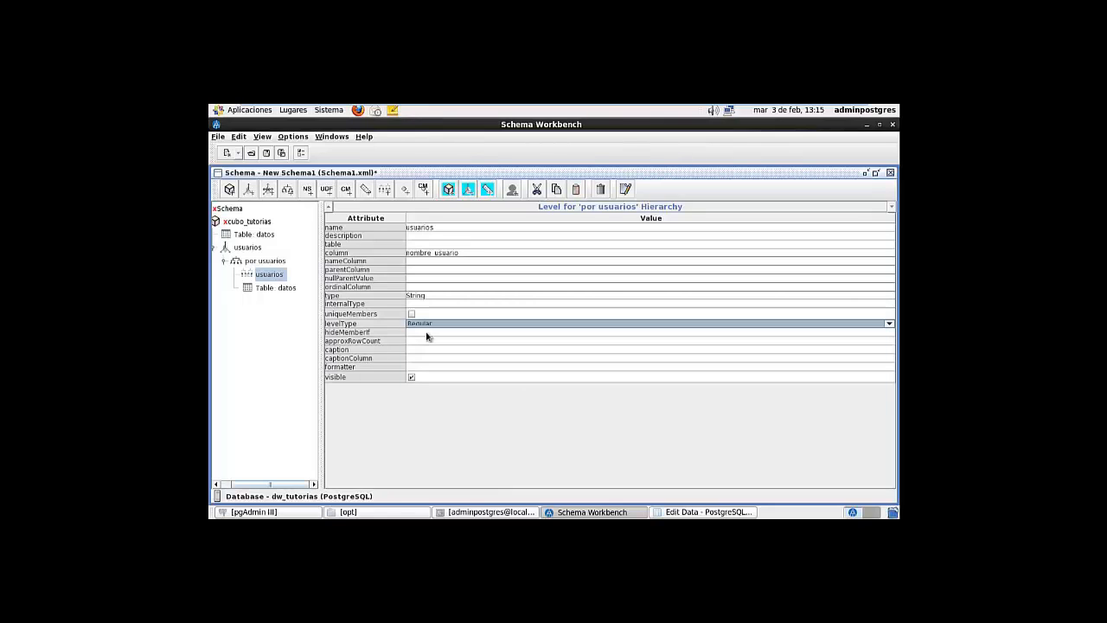
left_click(432, 326)
left_click(435, 324)
left_click(435, 325)
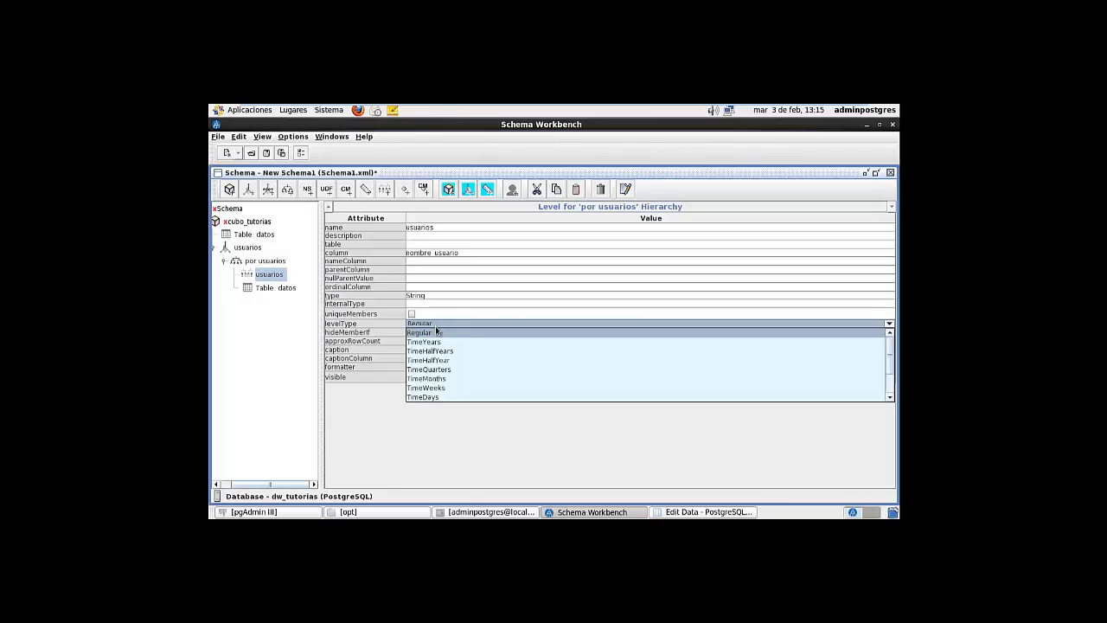
left_click(432, 332)
left_click(433, 333)
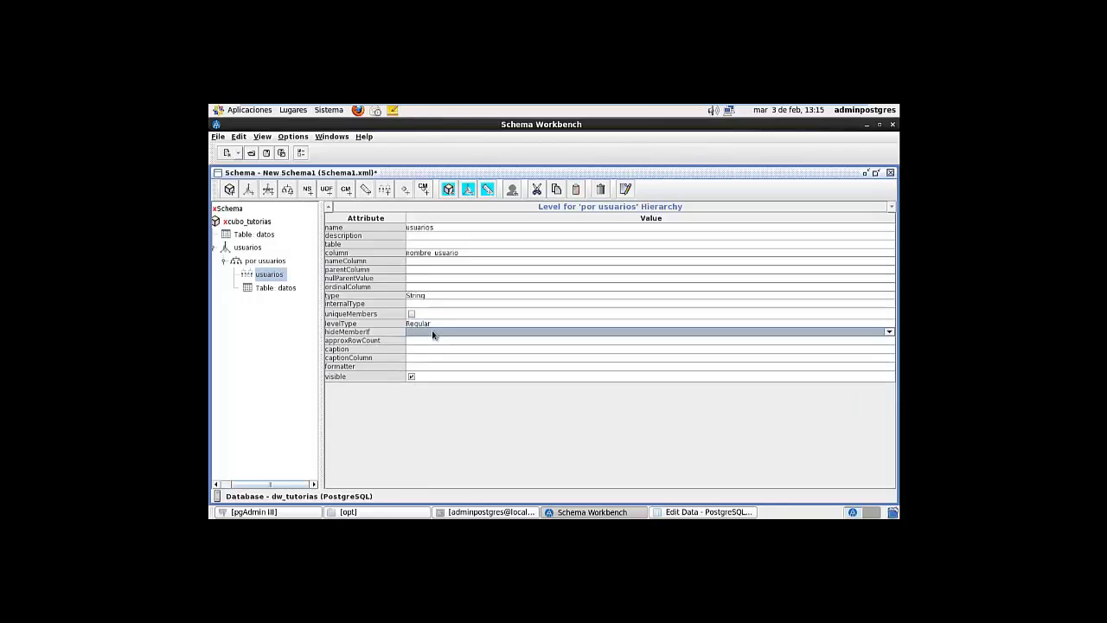
left_click(432, 332)
left_click(426, 344)
left_click(435, 349)
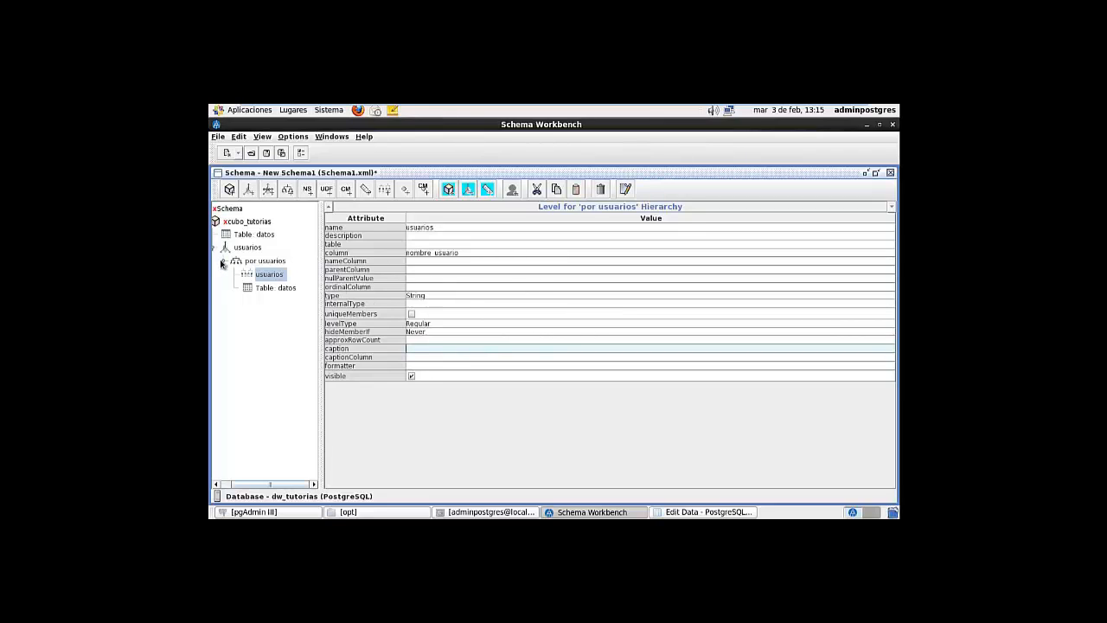
Collapse por usuarios and add a new measure to the cubo_tutorias cube
left_click(223, 260)
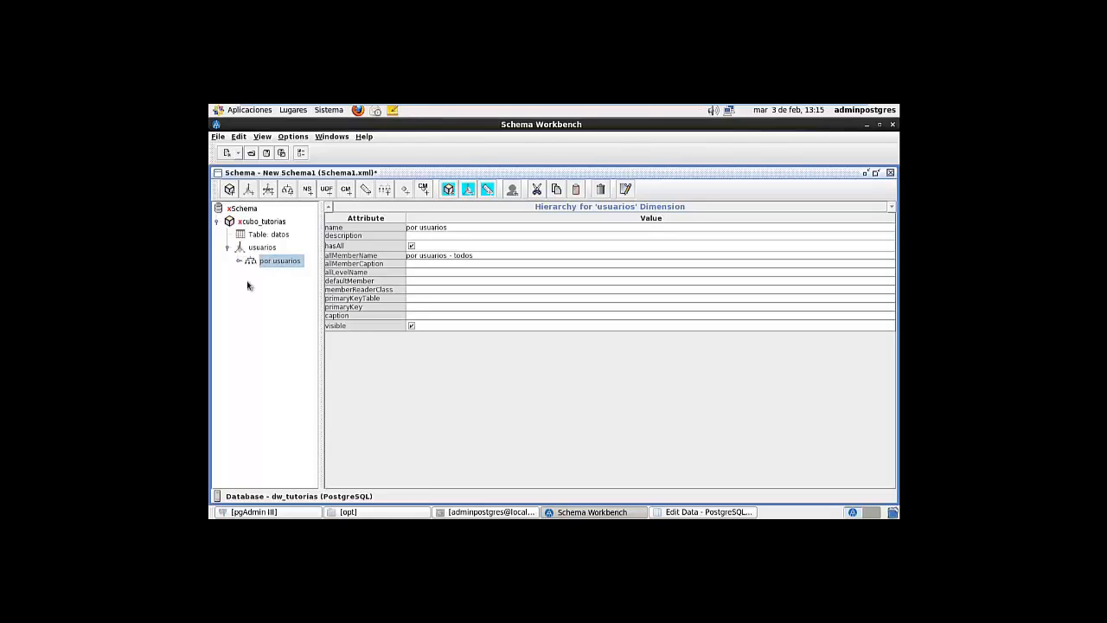
right_click(246, 222)
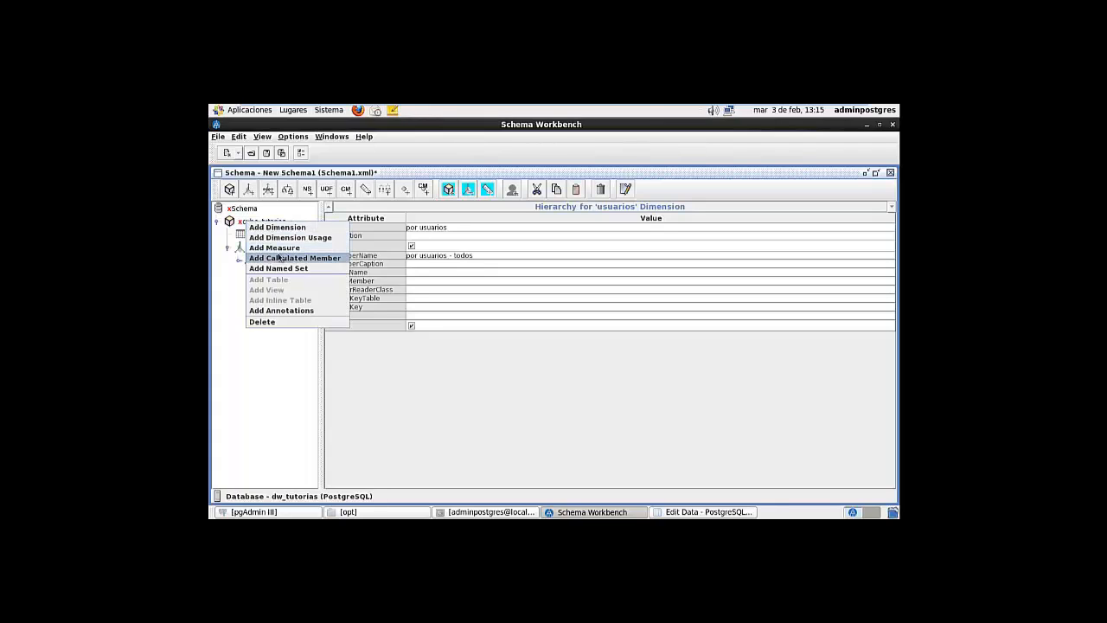
left_click(259, 249)
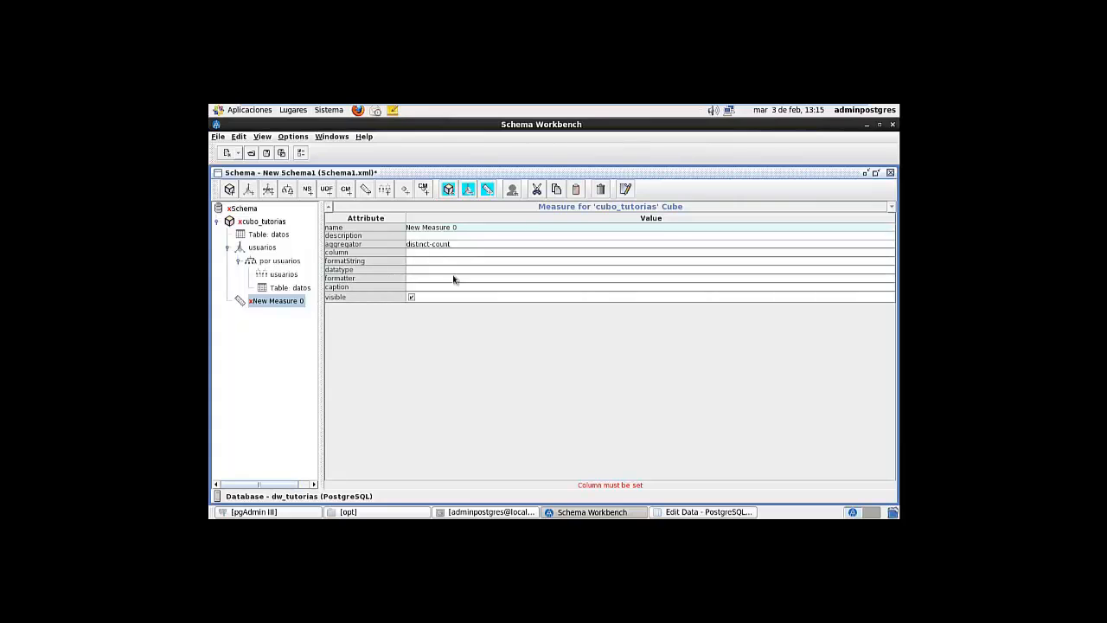
Check the dm.datos_dw table rows in pgAdmin III before returning to Schema Workbench
left_click(277, 513)
left_click(703, 512)
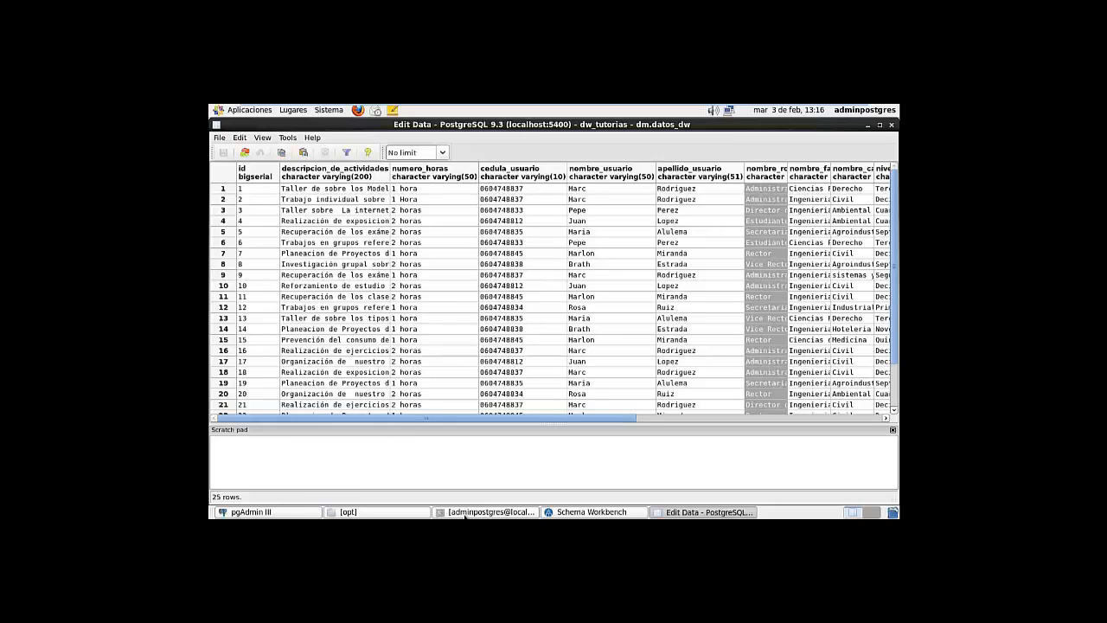
left_click(294, 514)
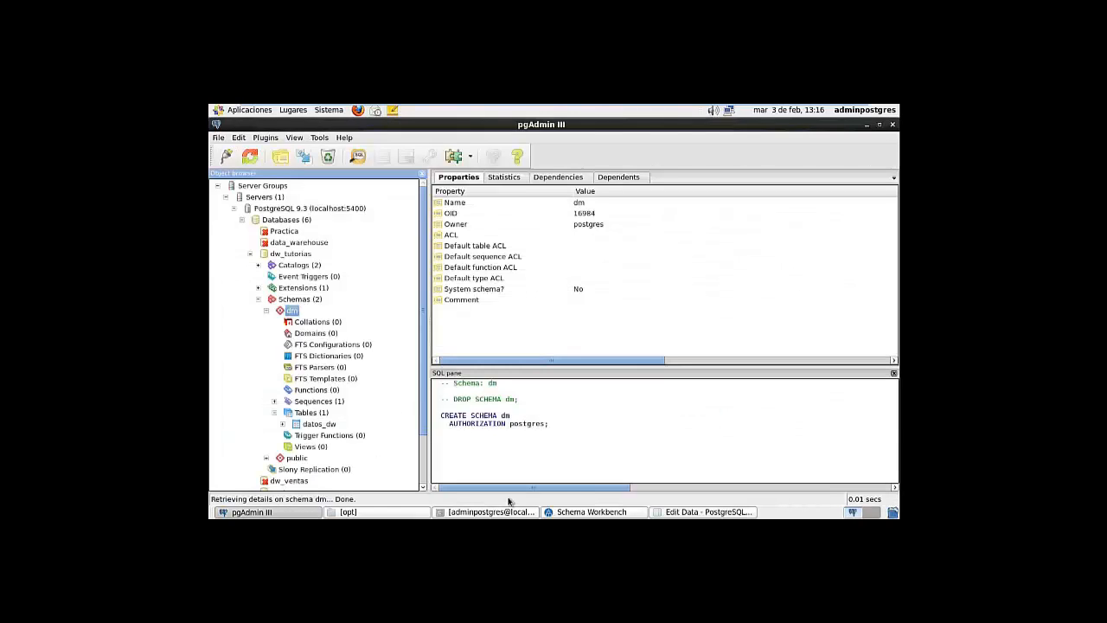
left_click(573, 513)
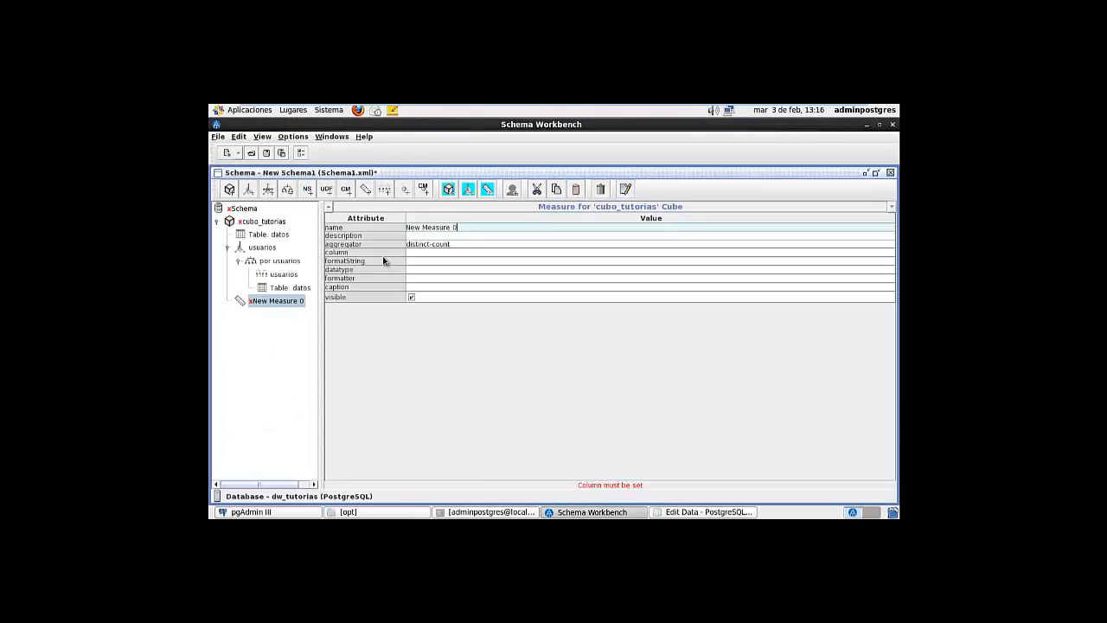
Rename New Measure 0 to cantidad_horas with count aggregator and Numeric datatype
left_click_drag(461, 227, 406, 226)
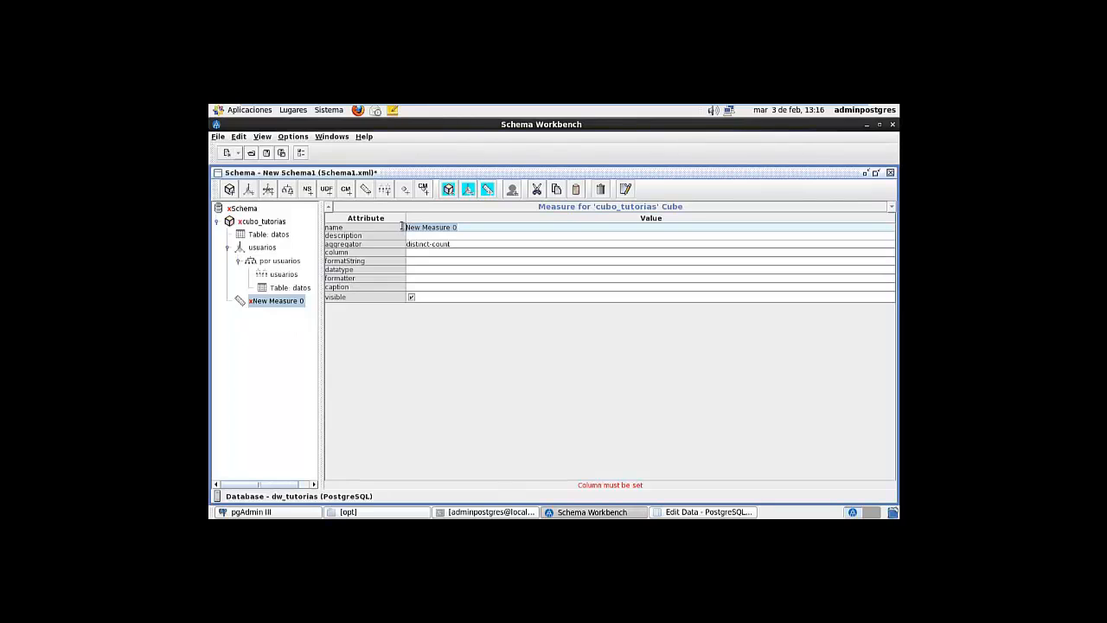
type("cantidad_horas")
left_click(450, 247)
left_click(450, 247)
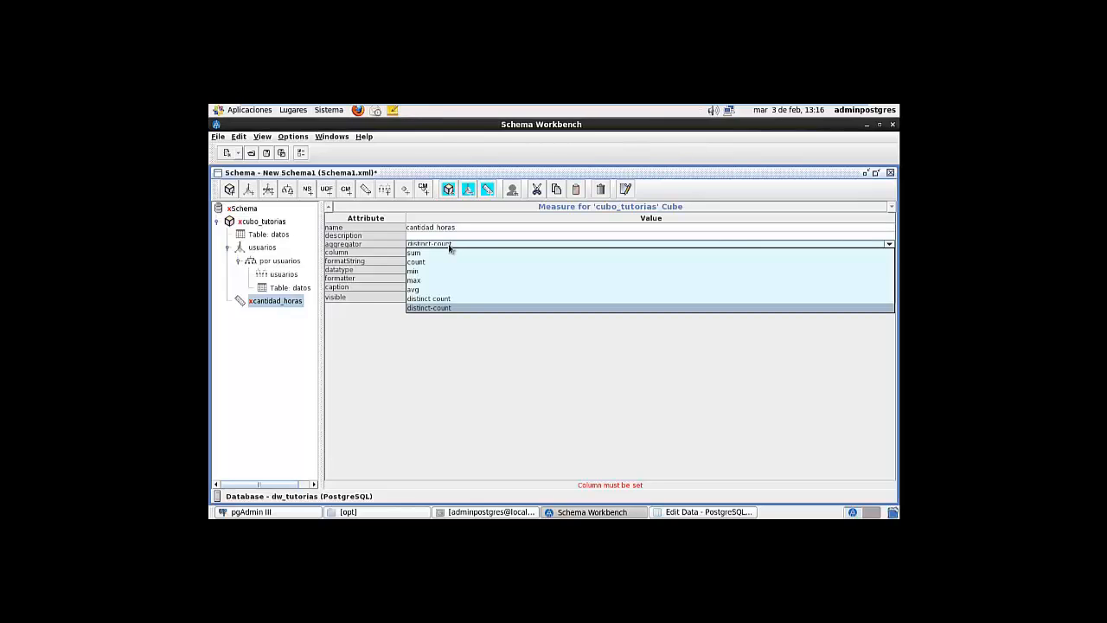
left_click(437, 262)
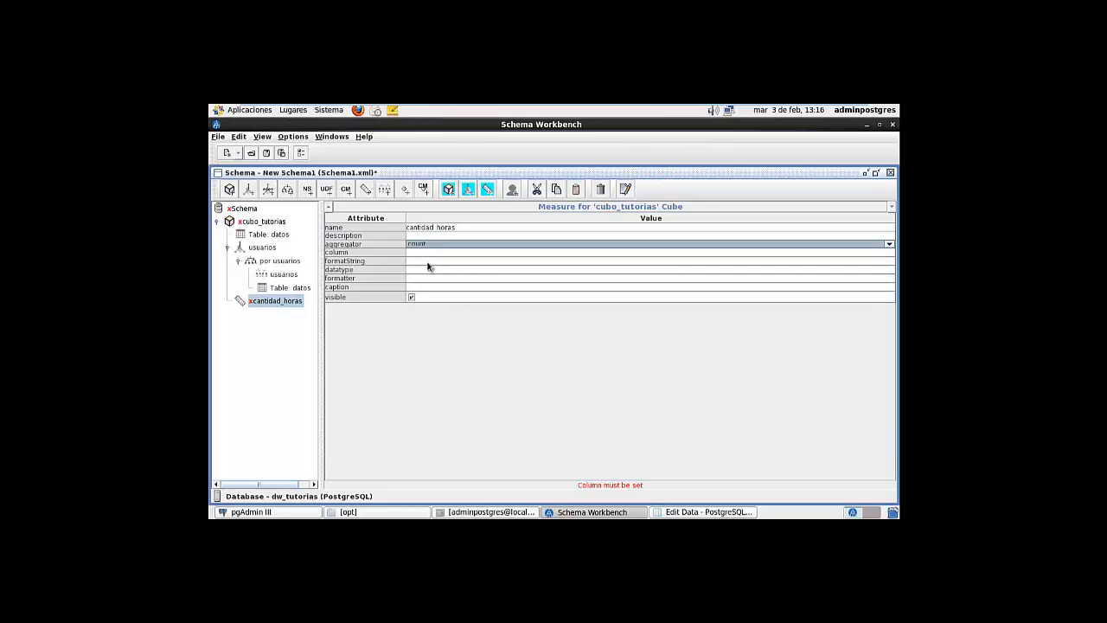
left_click(424, 271)
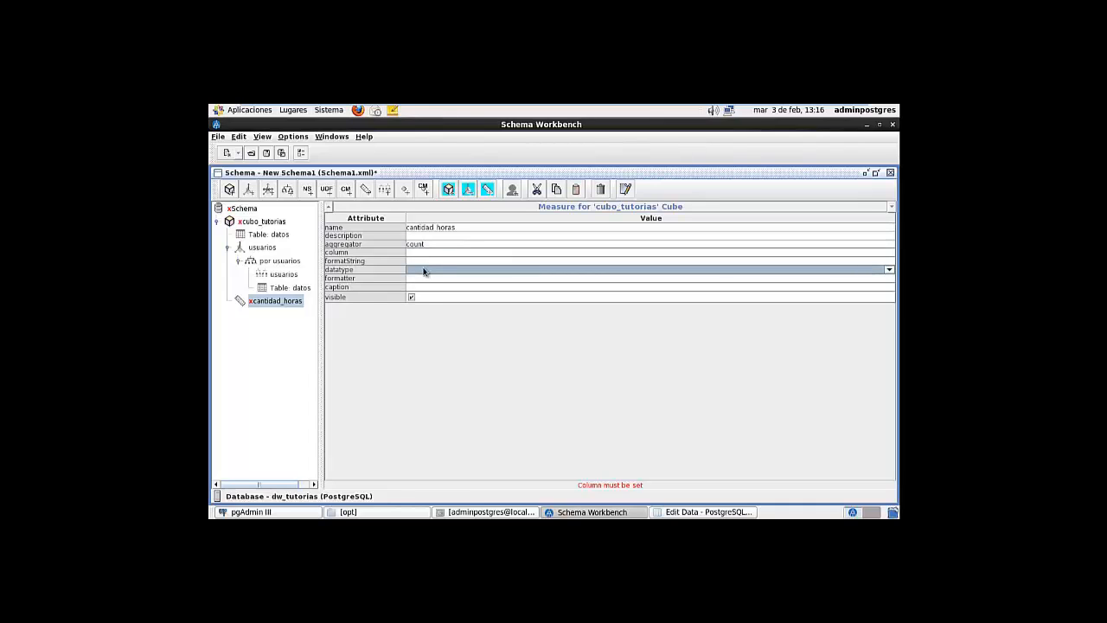
left_click(424, 271)
left_click(435, 289)
left_click(433, 288)
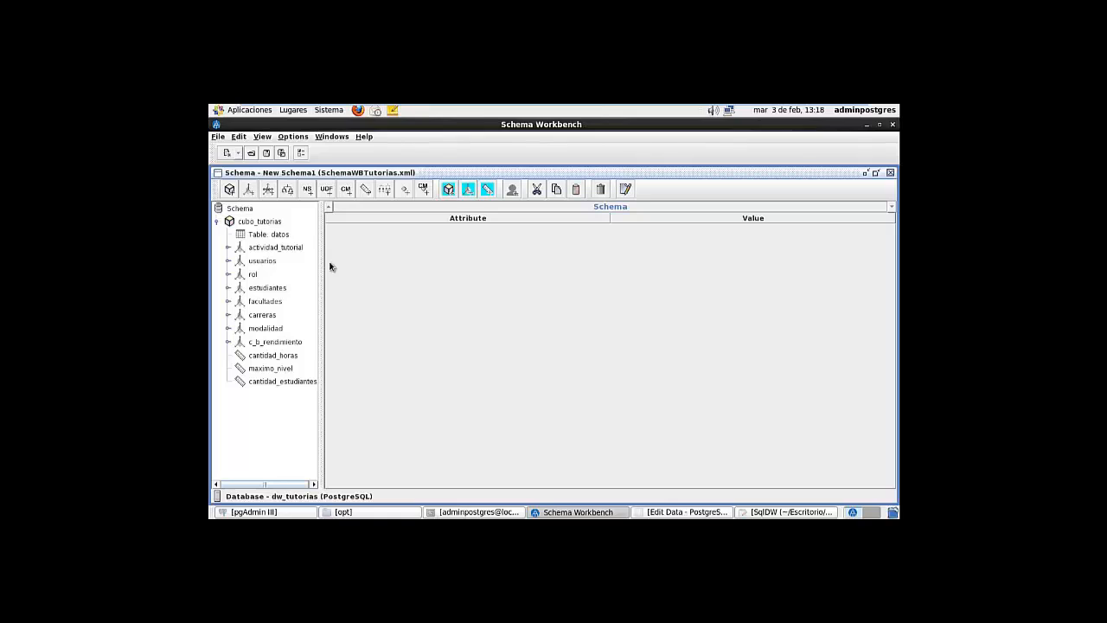
Review the actividad_tutorial, usuarios, rol and estudiantes dimensions and the cantidad_horas and maximo_nivel measures
left_click(275, 249)
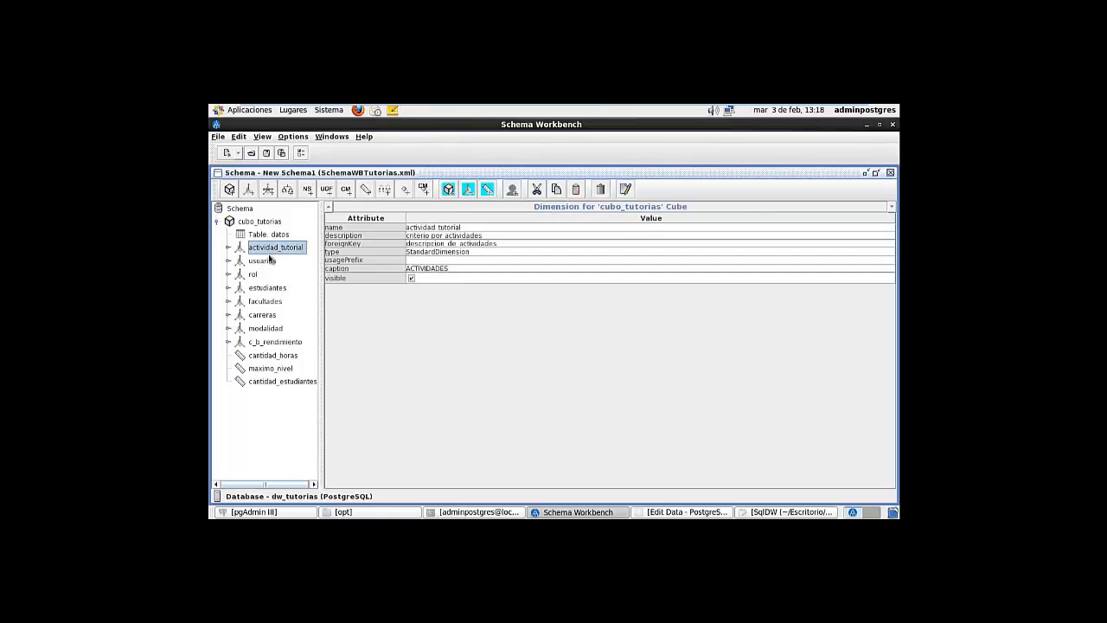
left_click(263, 261)
left_click(255, 275)
left_click(264, 287)
left_click(264, 260)
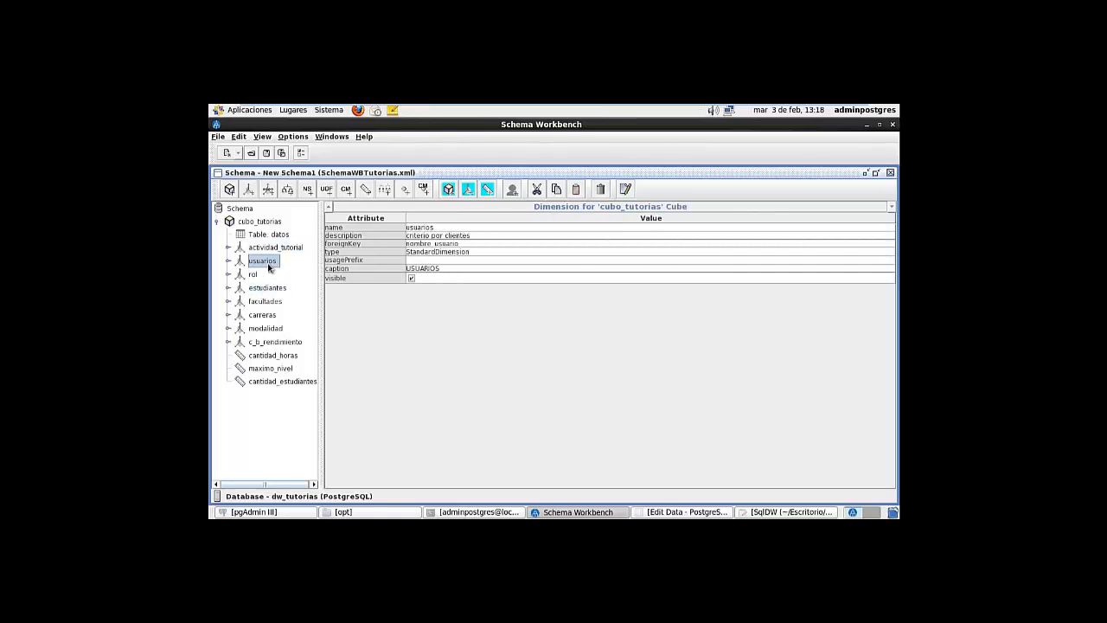
left_click(270, 248)
left_click(266, 261)
left_click(273, 357)
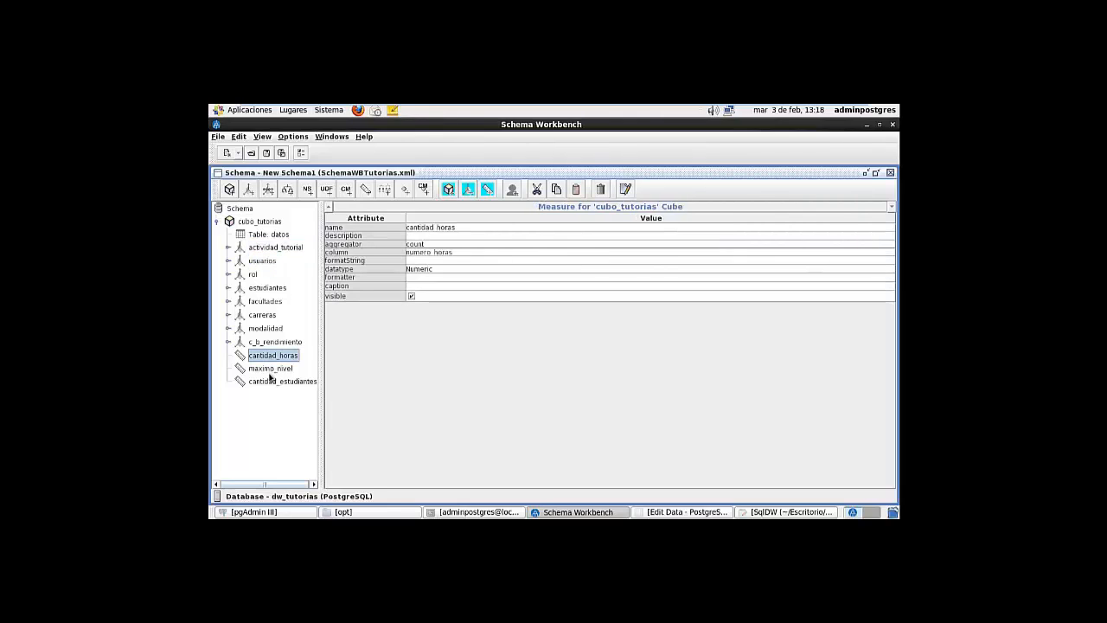
left_click(272, 370)
left_click(289, 249)
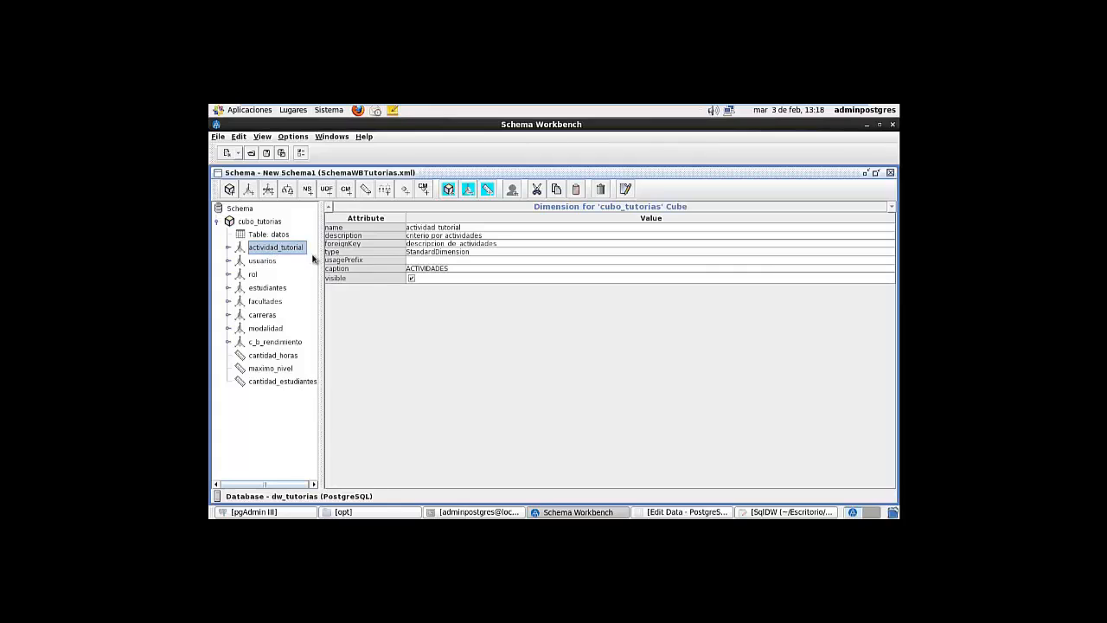
Compare against the datos_dw table data in pgAdmin, selecting the descripcion_de_actividades column
left_click(244, 509)
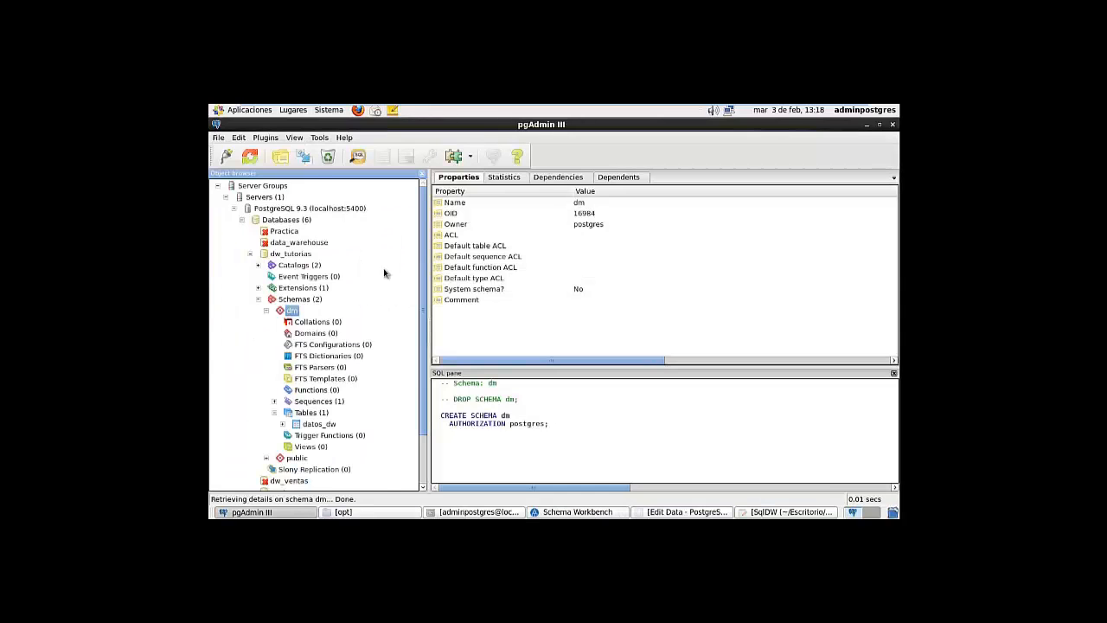
left_click(357, 510)
left_click(259, 513)
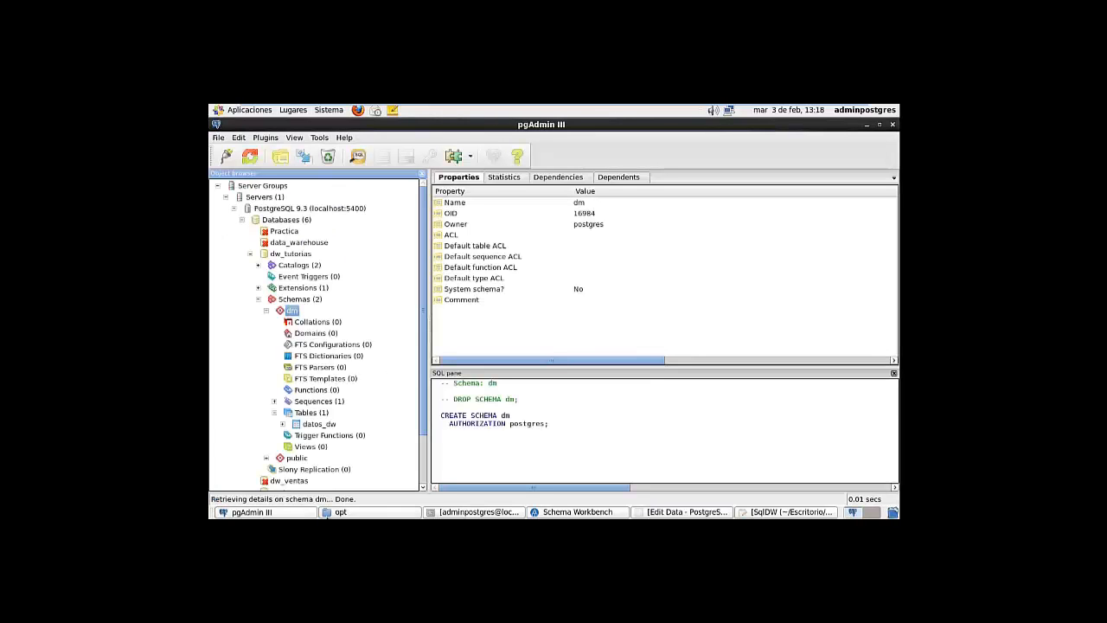
left_click(669, 513)
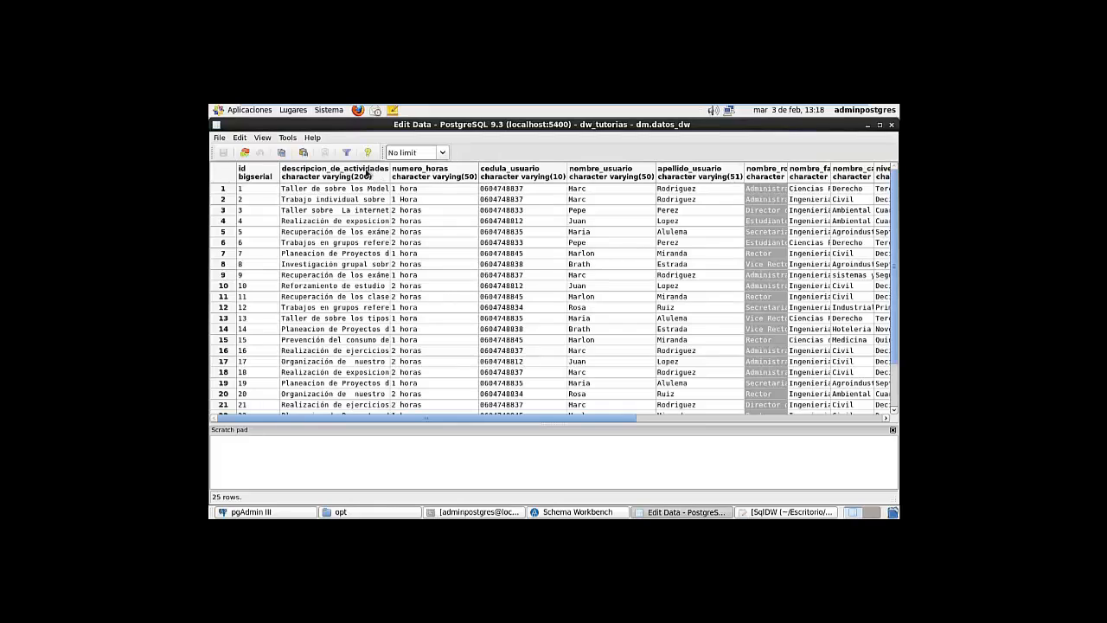
left_click(367, 172)
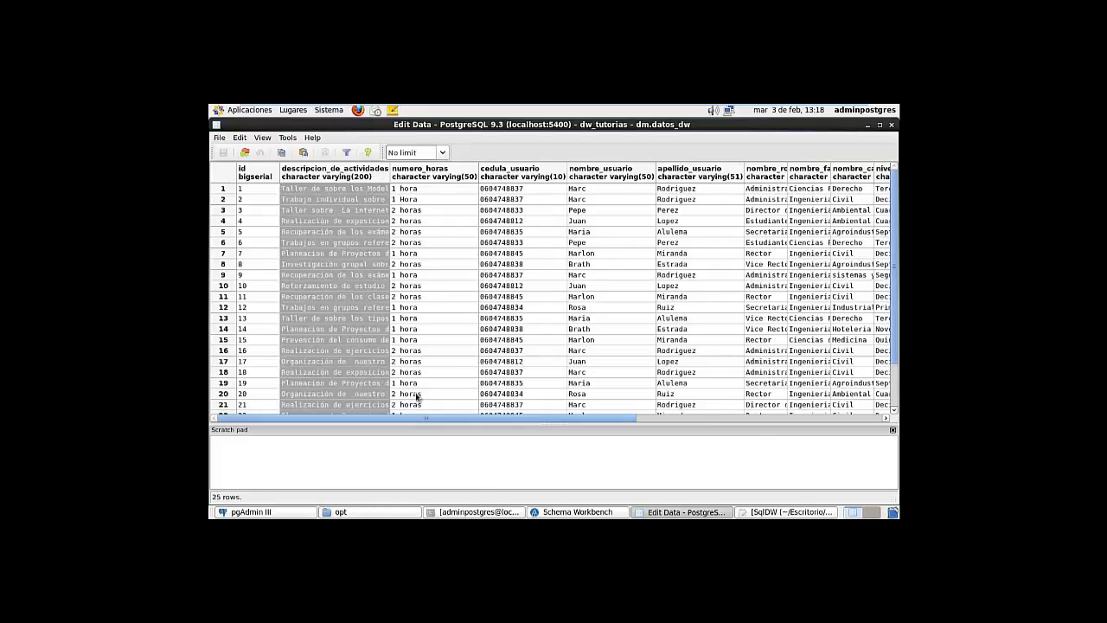
left_click(554, 513)
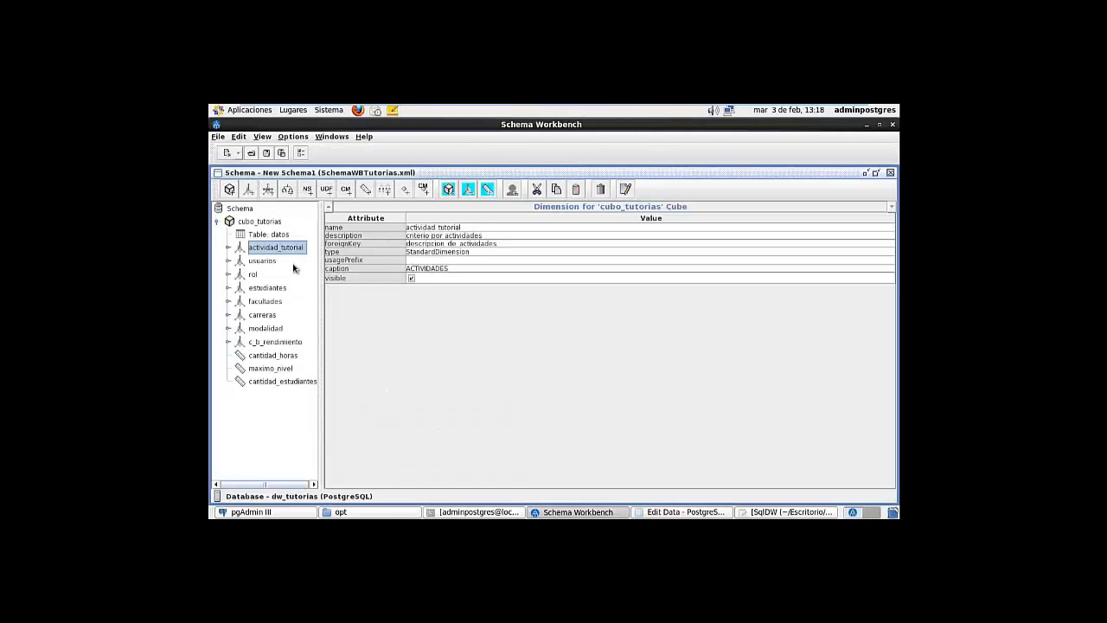
Check the usuarios, rol, estudiantes, facultades, carreras, modalidad and c_b_rendimiento dimensions, then bring the opt folder forward
left_click(270, 262)
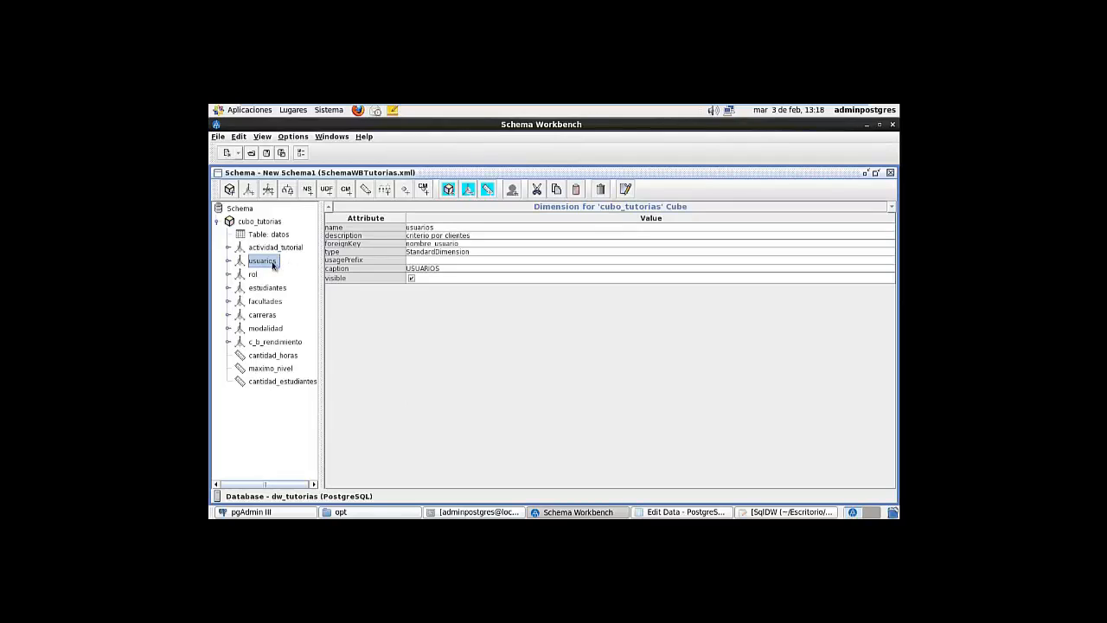
left_click(254, 277)
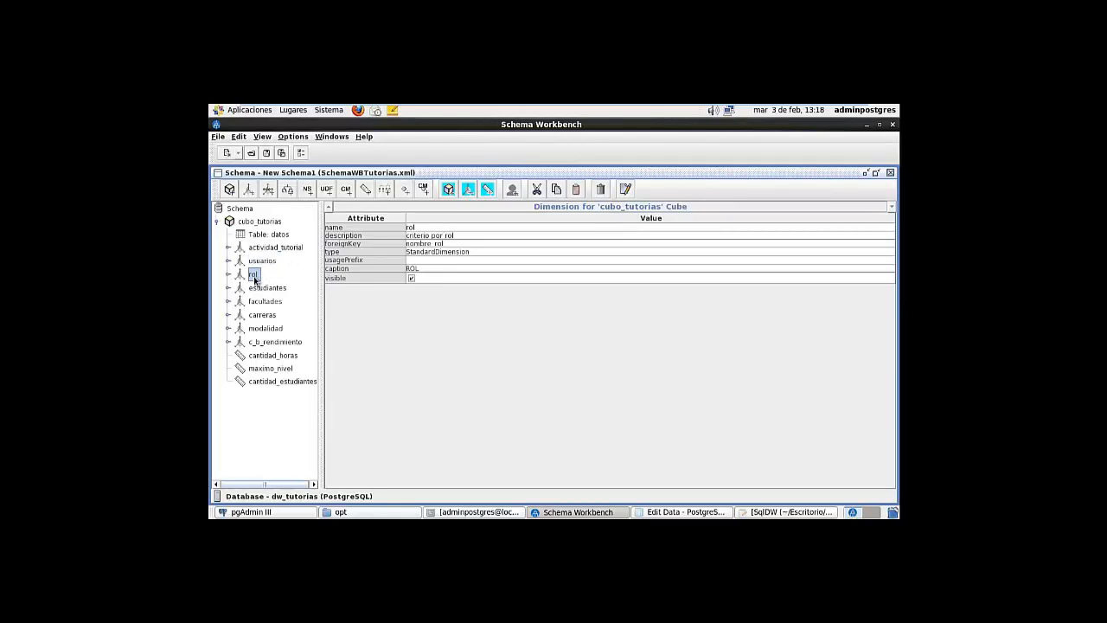
left_click(272, 262)
left_click(265, 292)
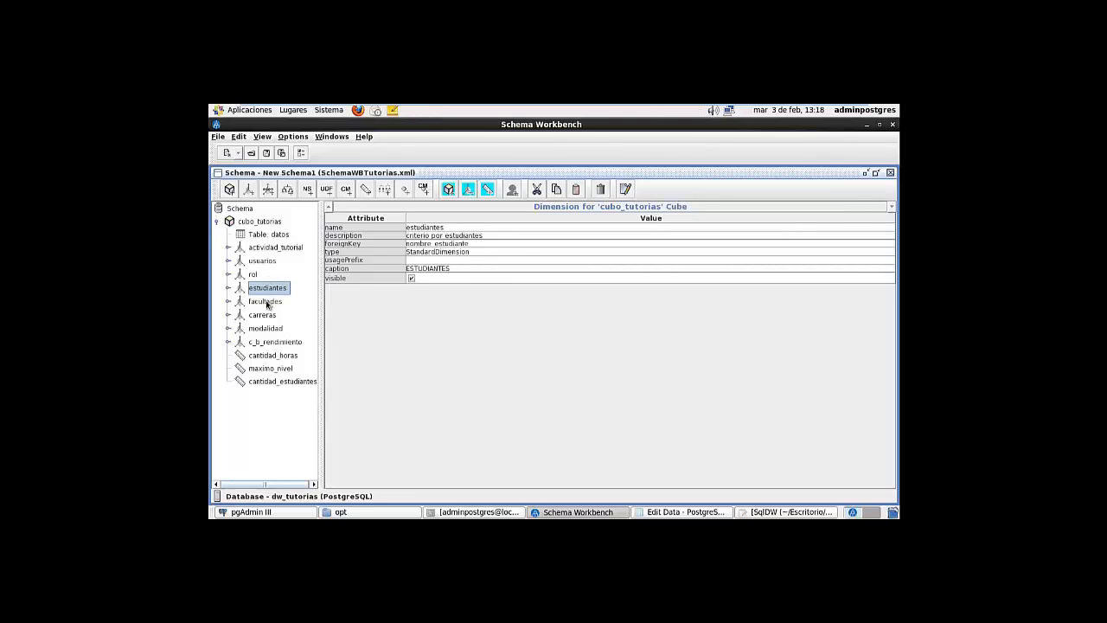
left_click(268, 302)
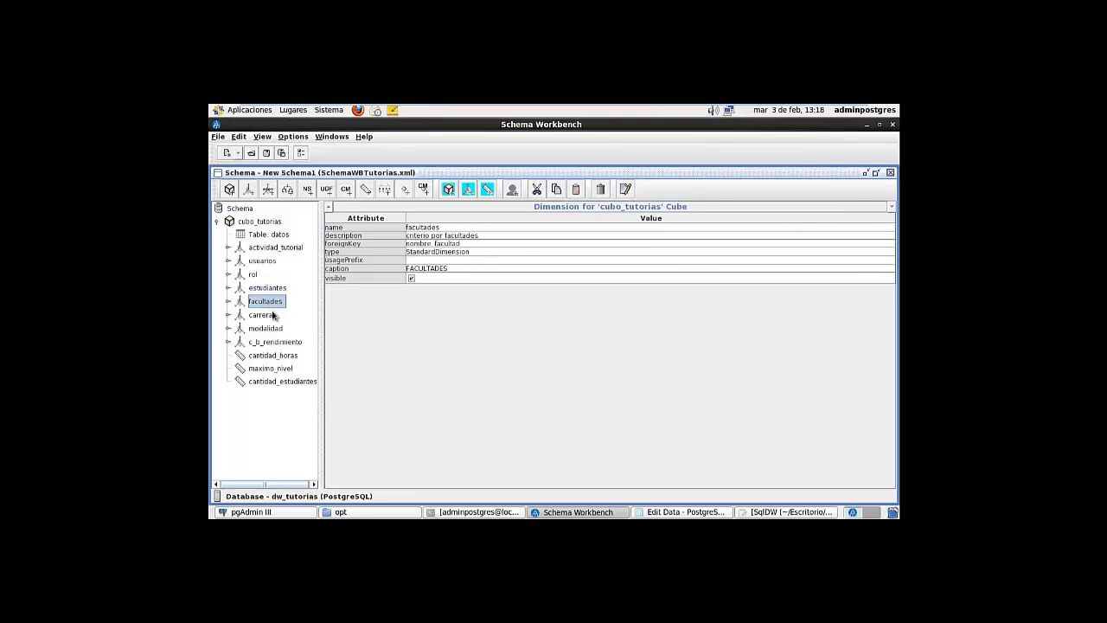
left_click(271, 315)
left_click(279, 329)
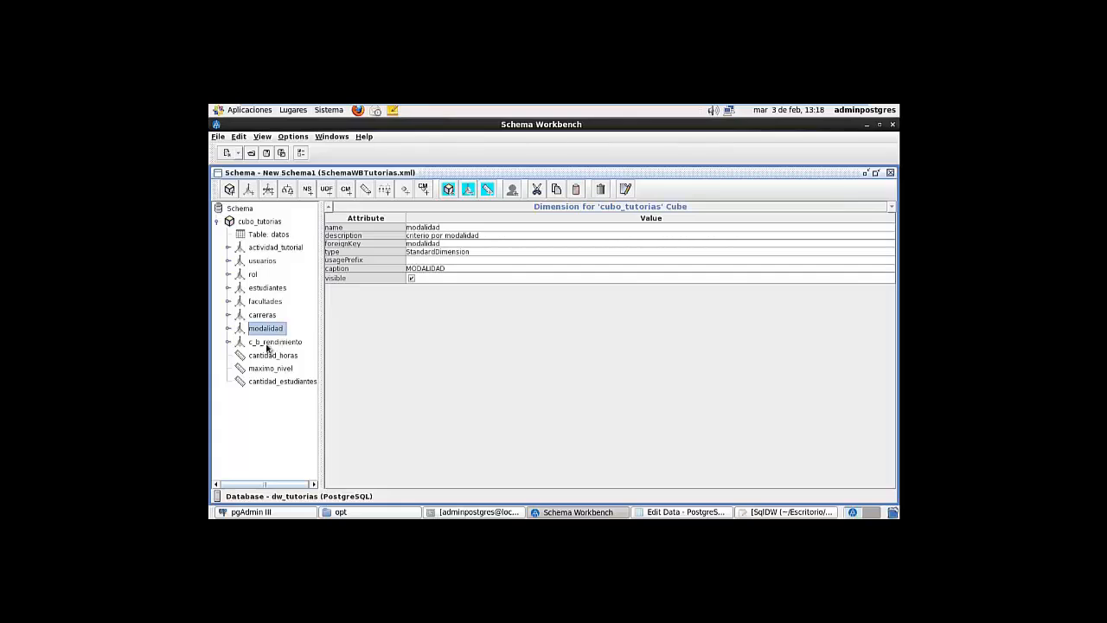
left_click(271, 343)
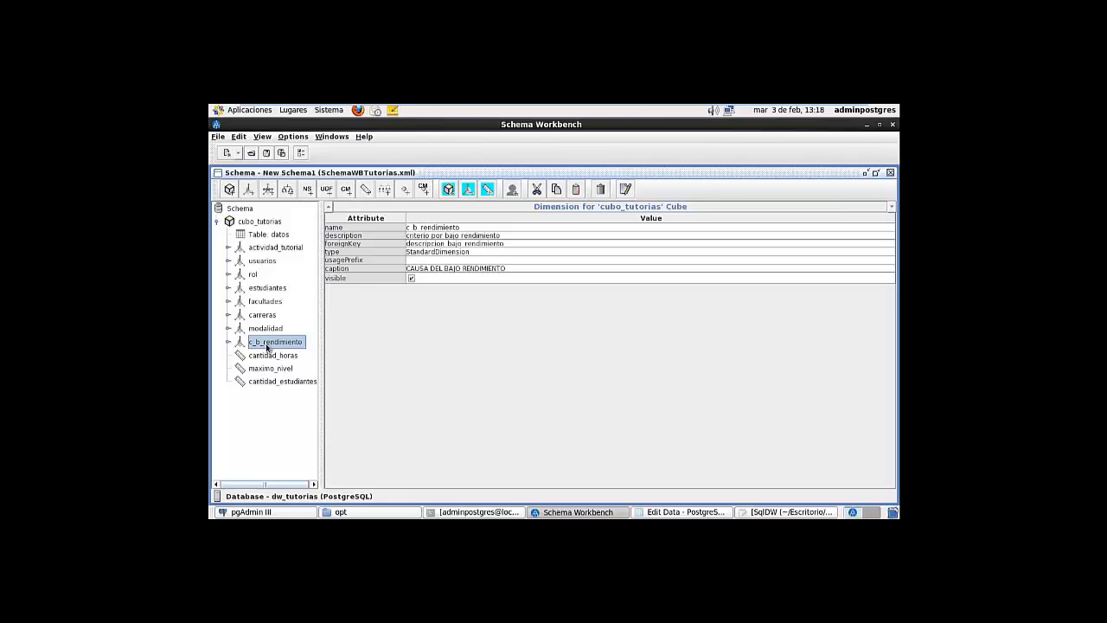
left_click(342, 512)
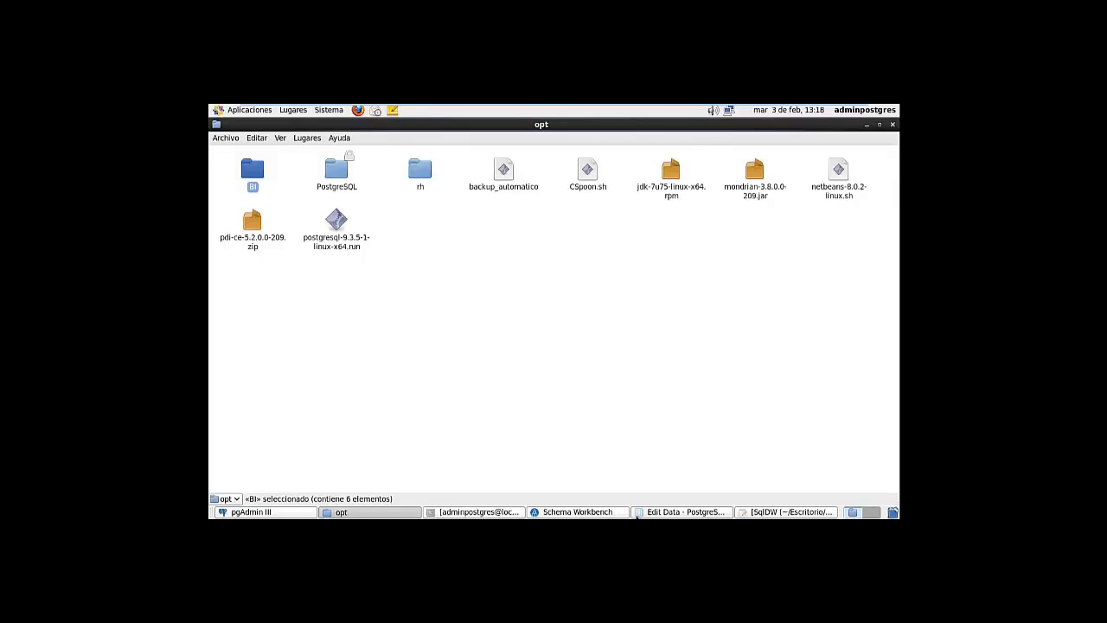
View the descripcion_bajo_rendimiento column in the datos_dw data, then go back to Schema Workbench
left_click(682, 512)
left_click_drag(438, 424, 715, 420)
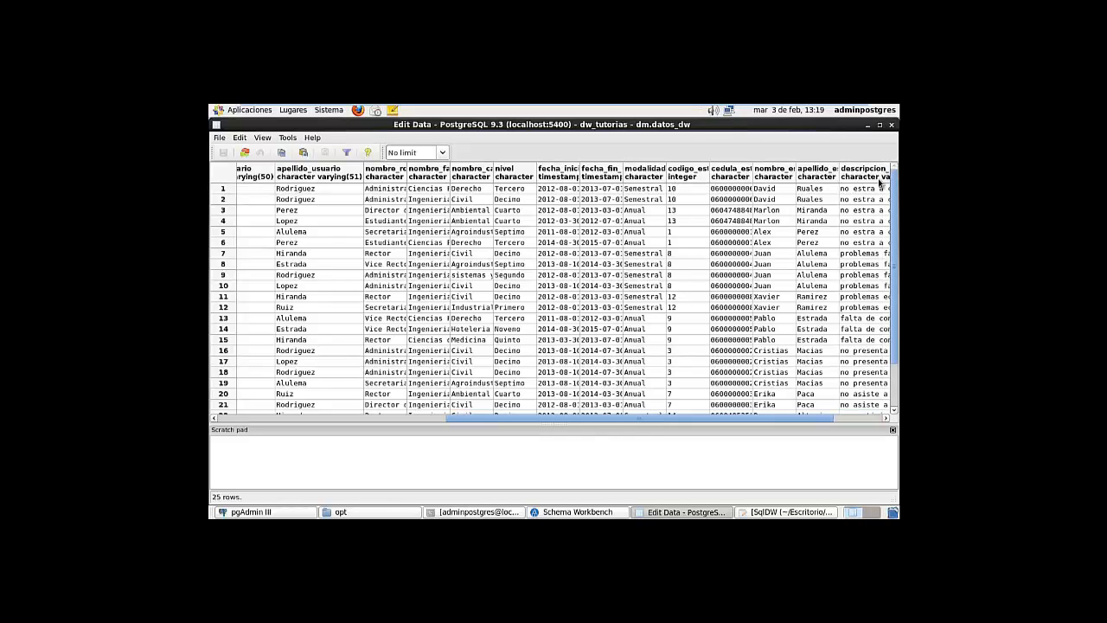
left_click_drag(648, 419, 830, 412)
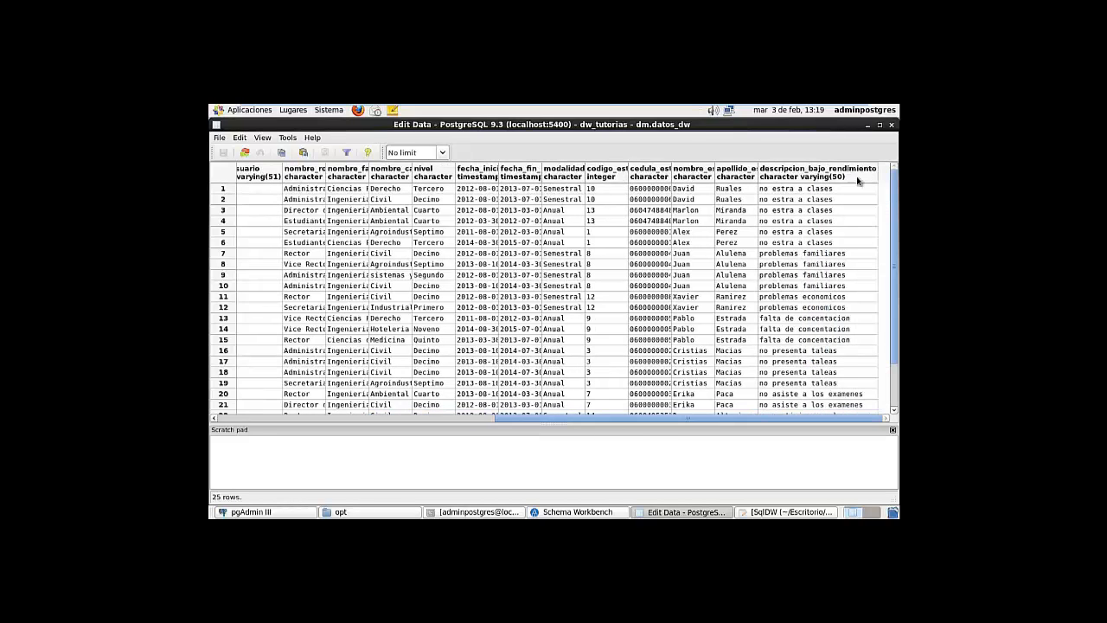
scroll(829, 216, "down", 3)
scroll(835, 203, "up", 3)
left_click(867, 124)
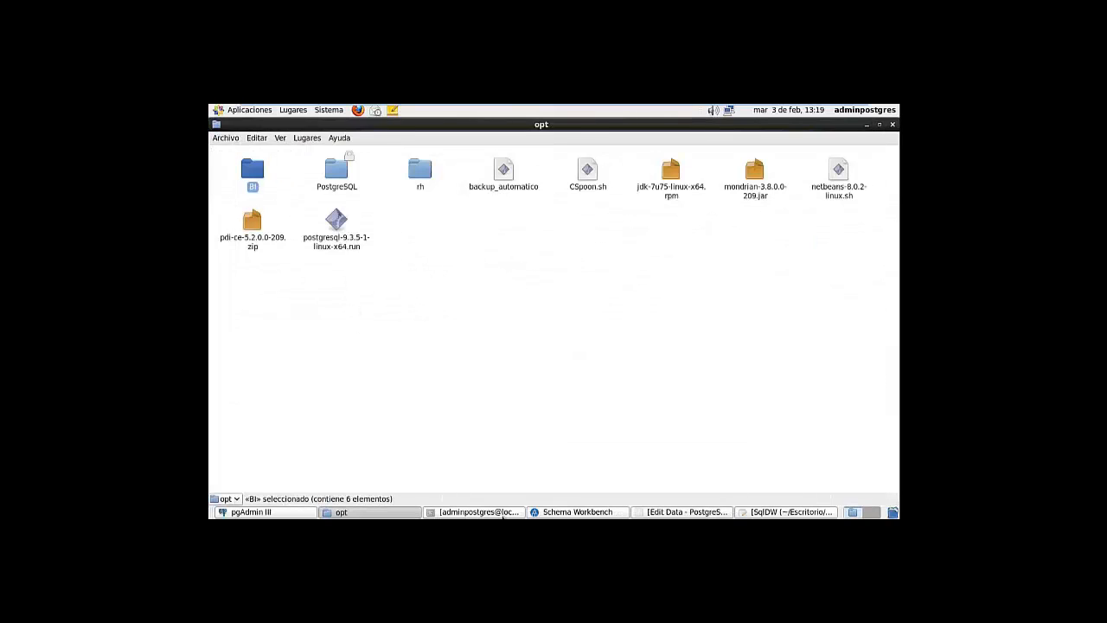
left_click(573, 511)
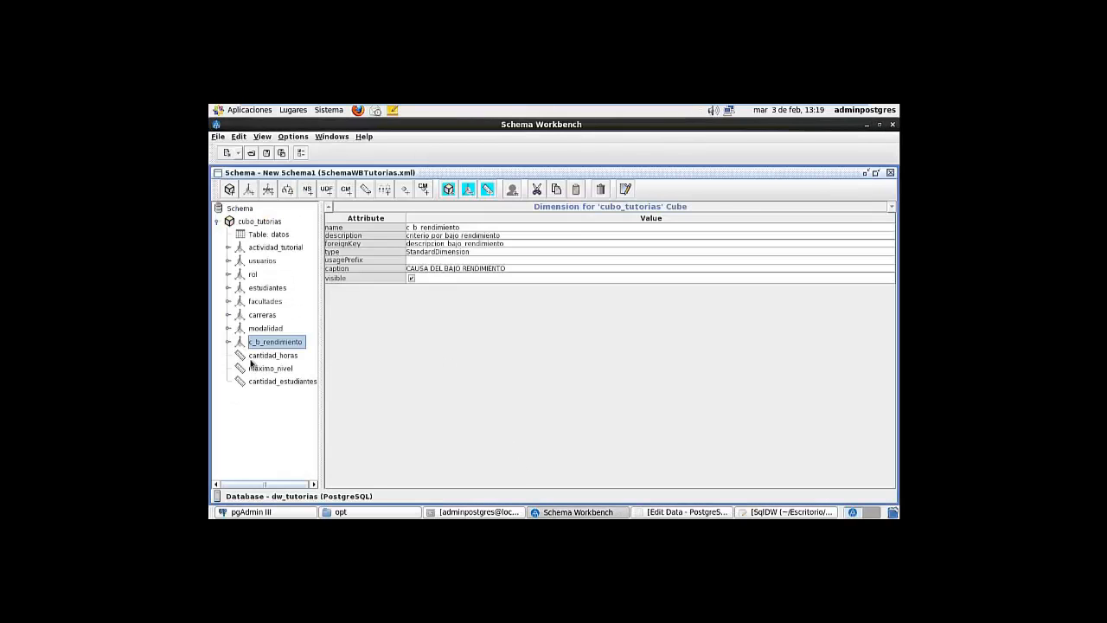
Review all eight dimensions, from actividad_tutorial through c_b_rendimiento
left_click(277, 251)
left_click(266, 266)
left_click(253, 274)
left_click(264, 287)
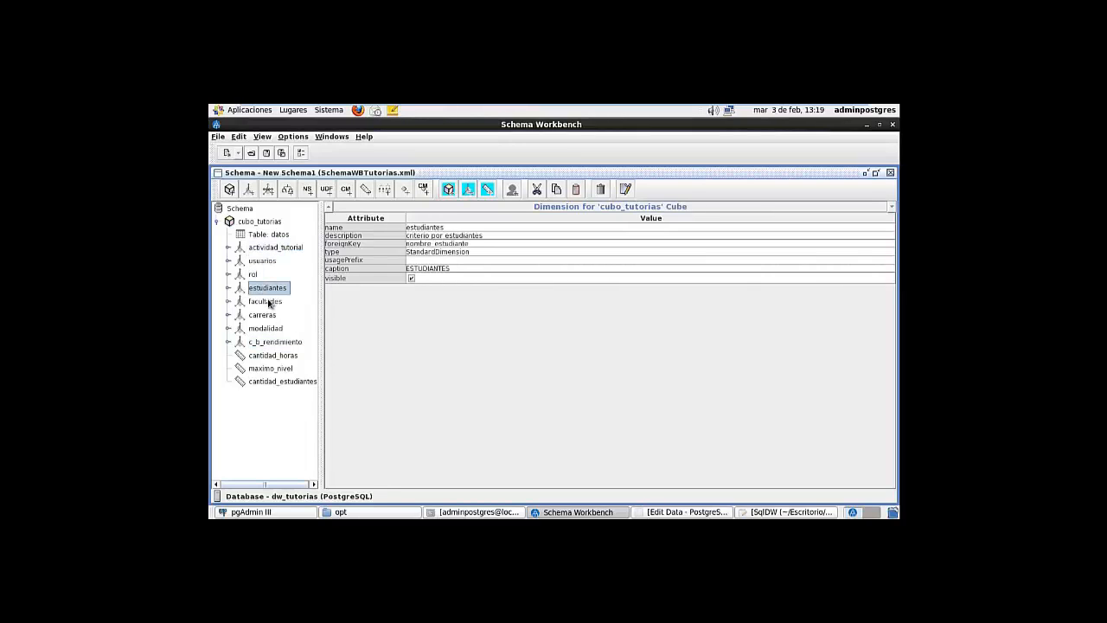
left_click(264, 301)
left_click(262, 315)
left_click(265, 329)
left_click(269, 341)
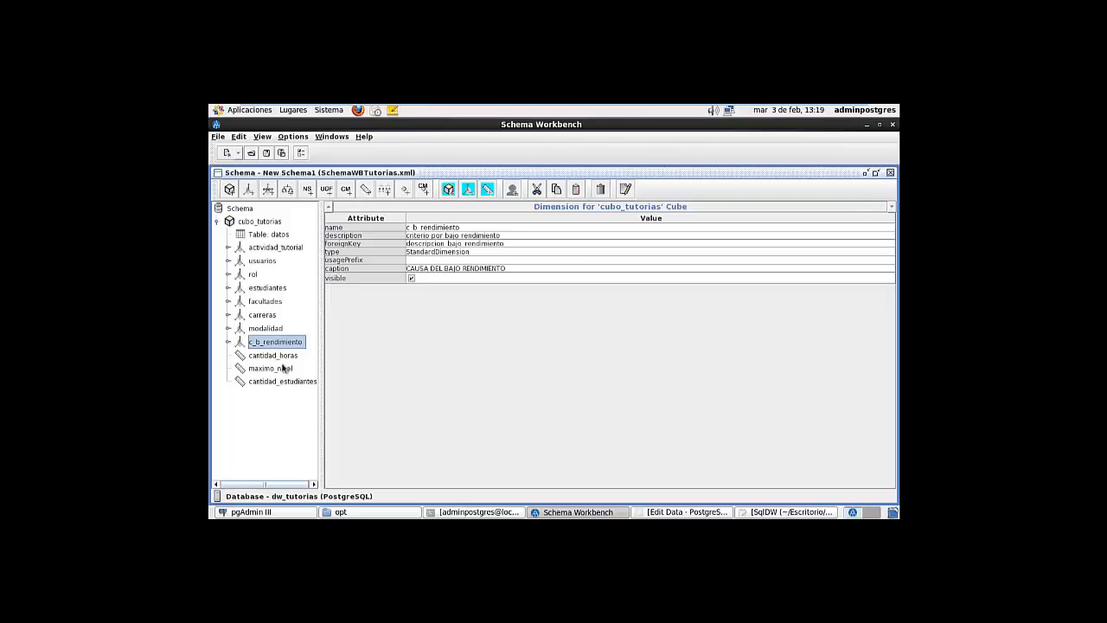
Compare the maximo_nivel max setup with the cantidad_estudiantes count setup
left_click(268, 369)
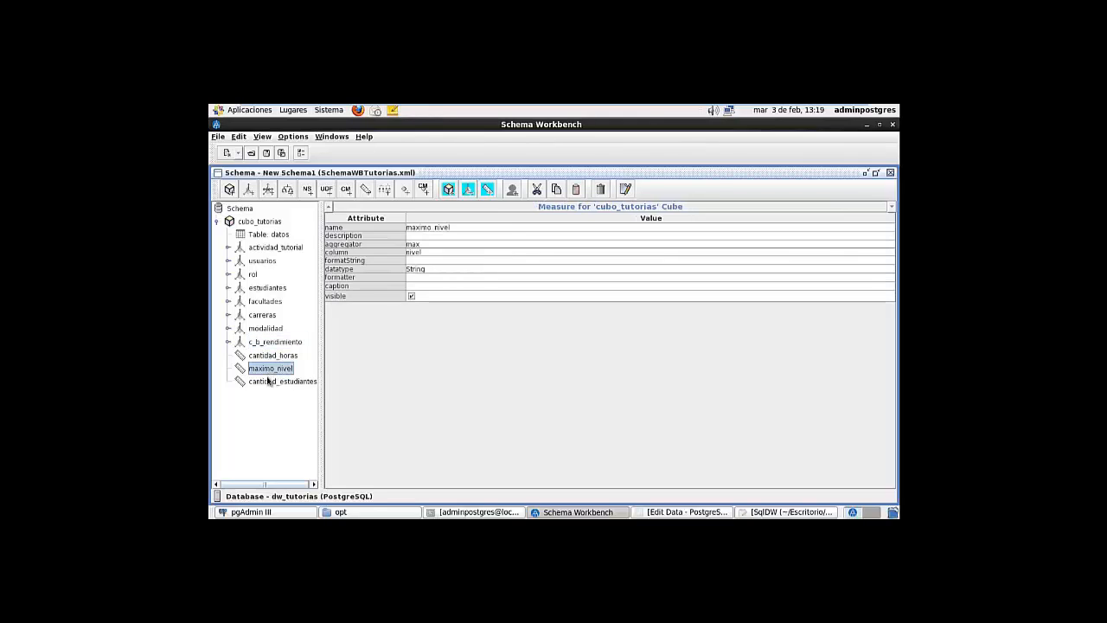
left_click(269, 379)
left_click(271, 369)
left_click(271, 380)
left_click(271, 369)
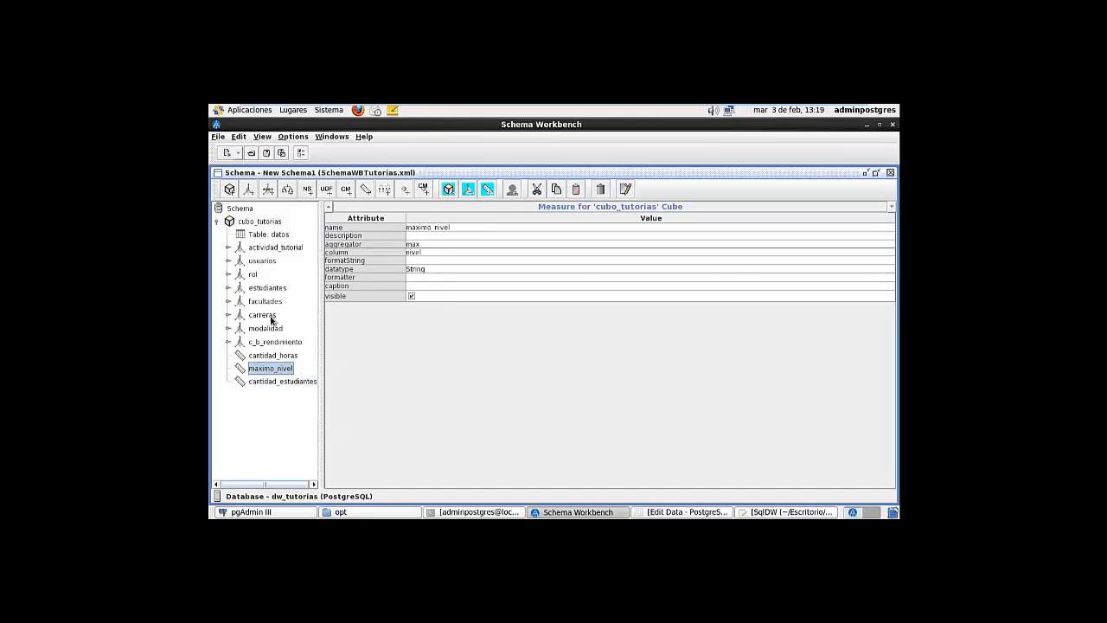
left_click(277, 382)
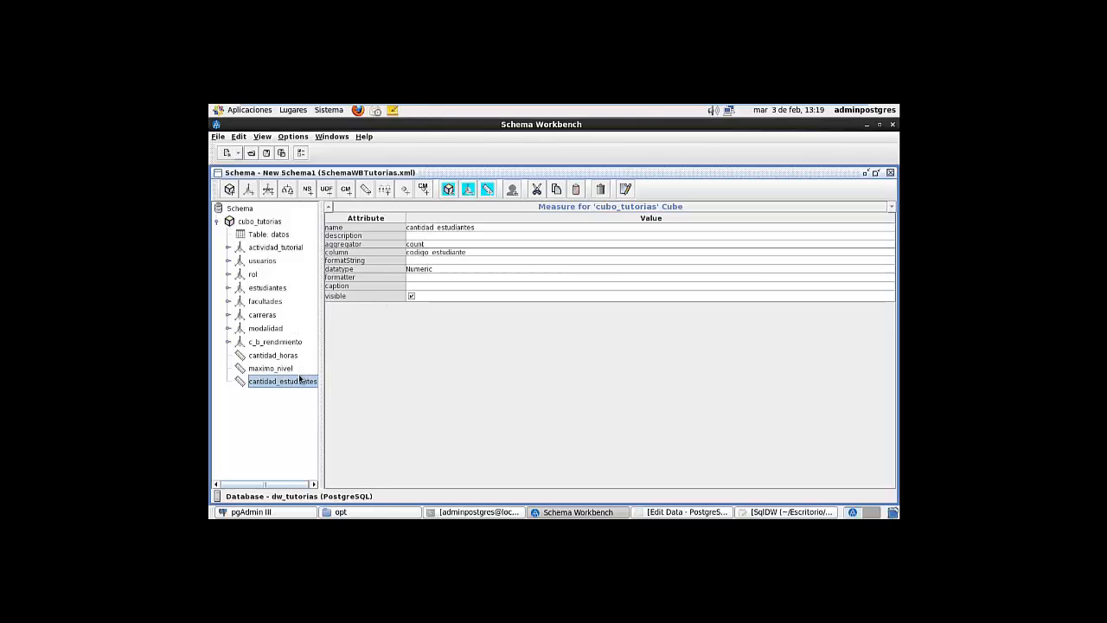
left_click(277, 370)
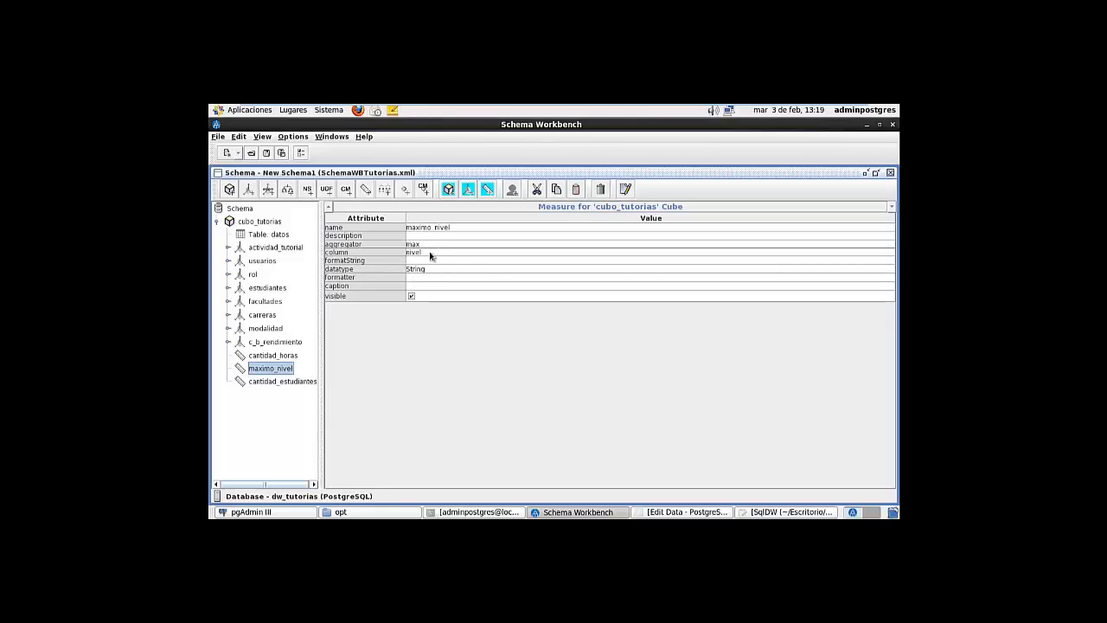
left_click(281, 382)
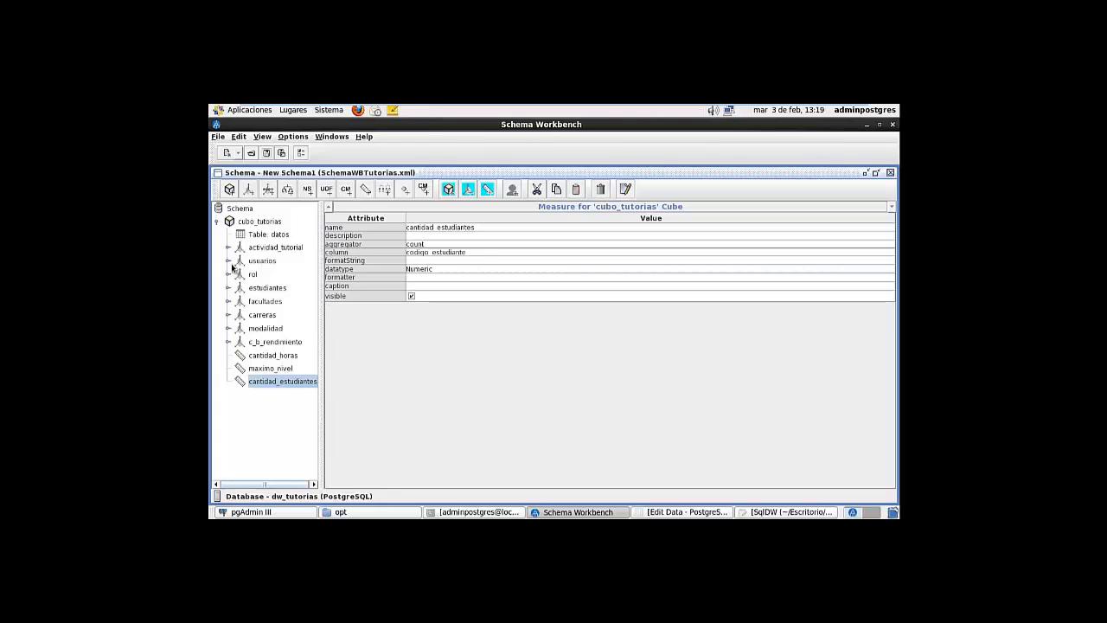
Start a new MDX query on SchemaWBTutorias.xml and enlarge its query area
left_click(239, 153)
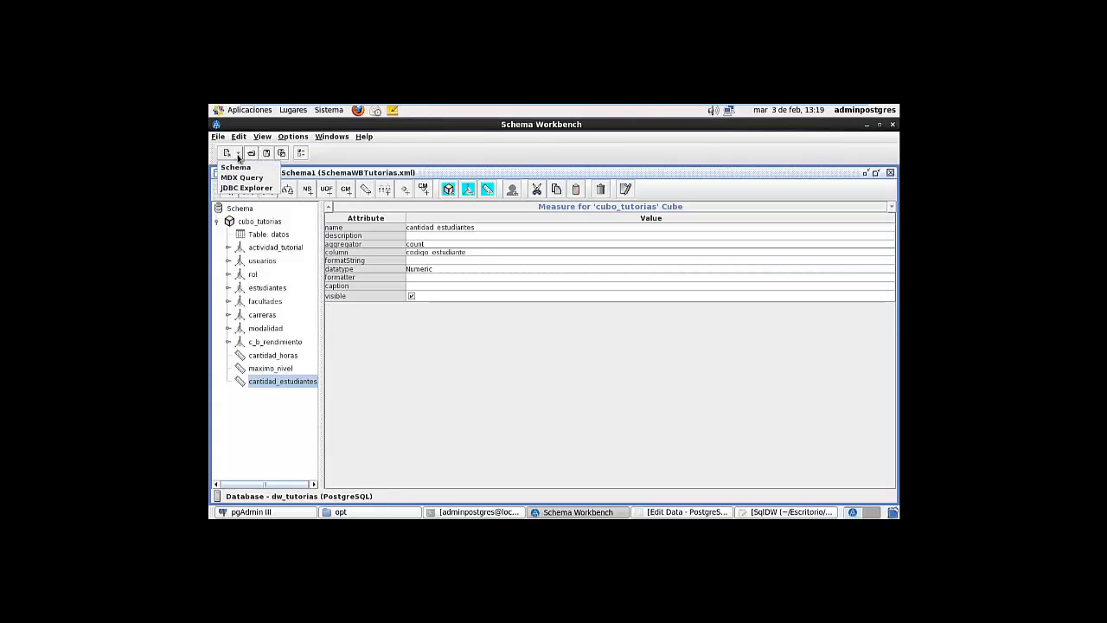
left_click(235, 179)
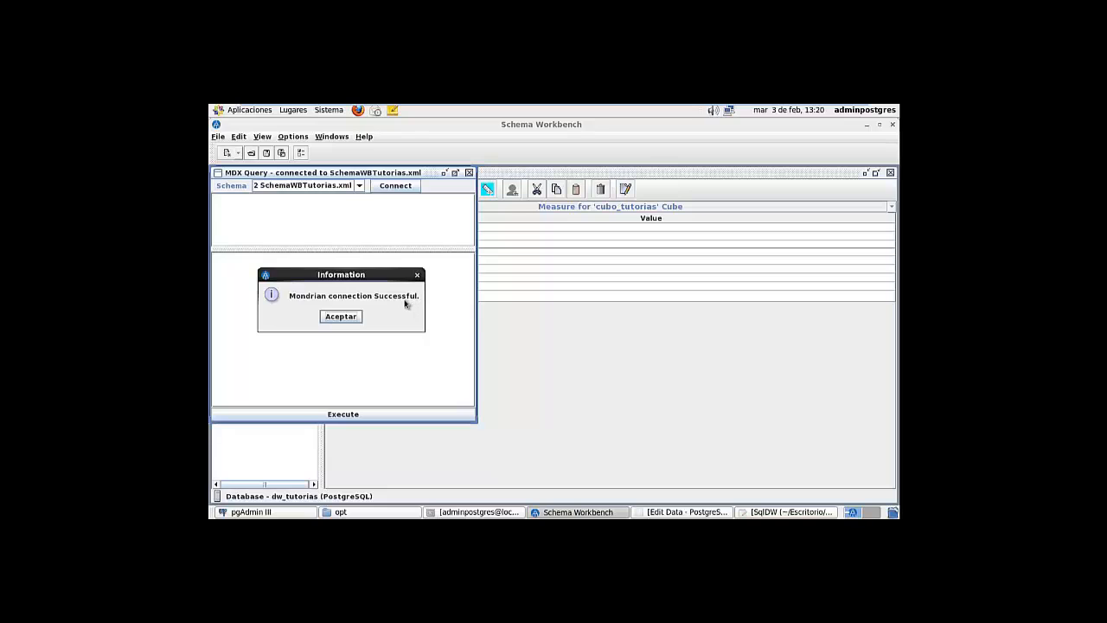
left_click(338, 317)
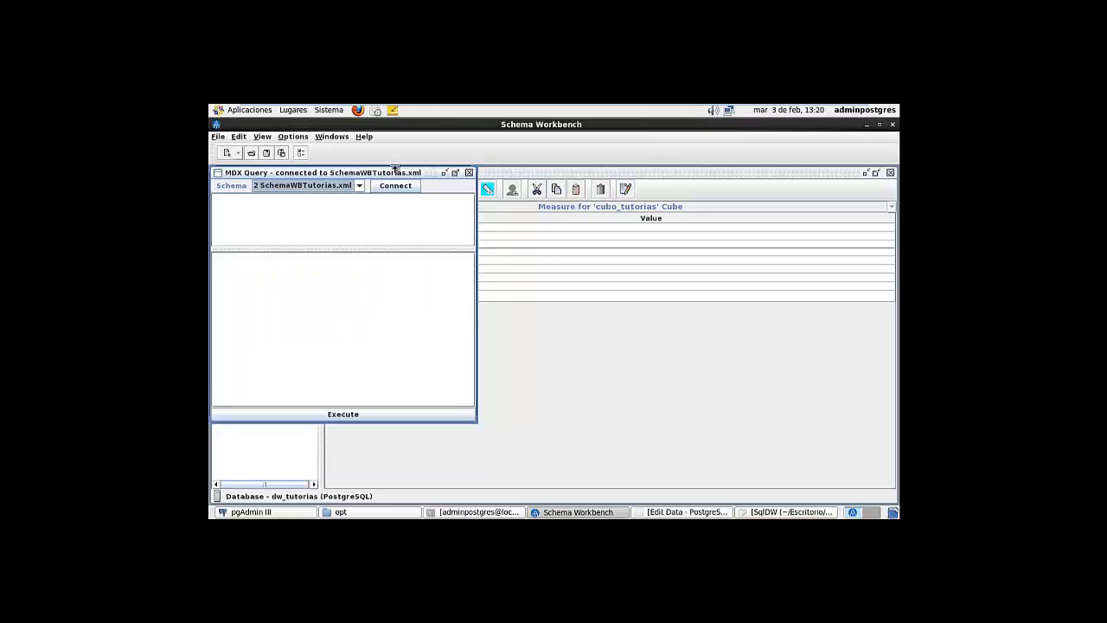
left_click_drag(395, 171, 683, 177)
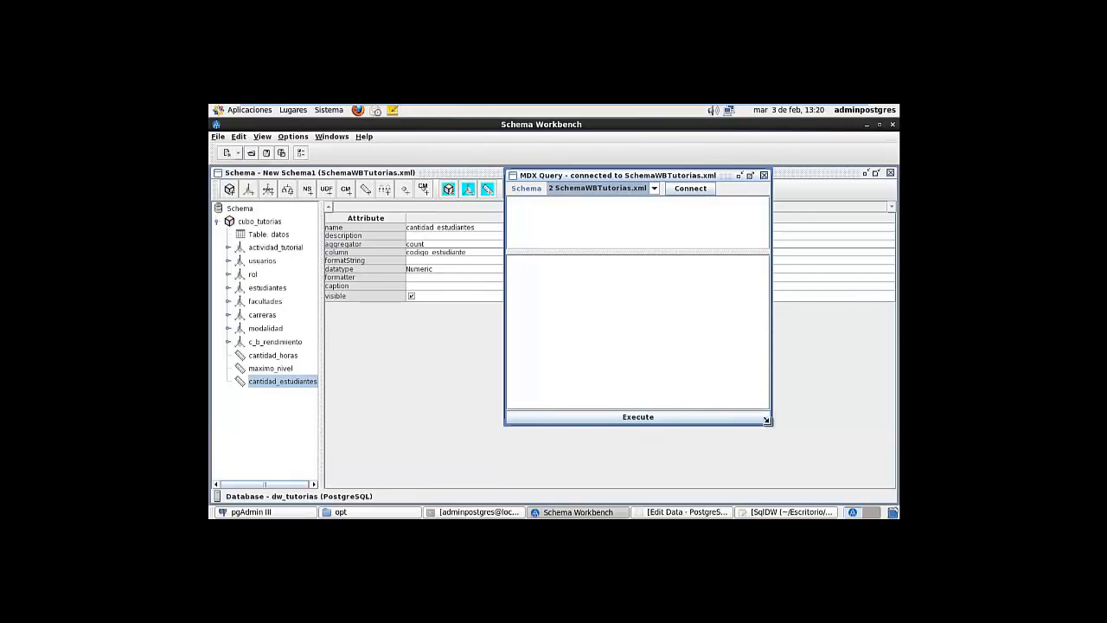
left_click_drag(766, 420, 899, 500)
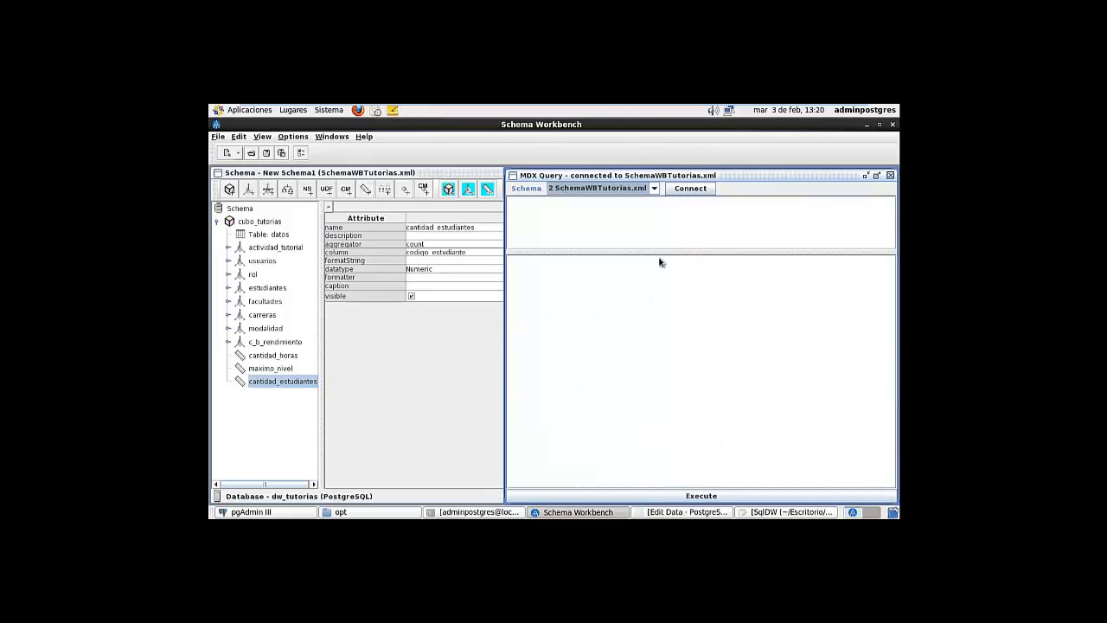
left_click_drag(663, 254, 627, 346)
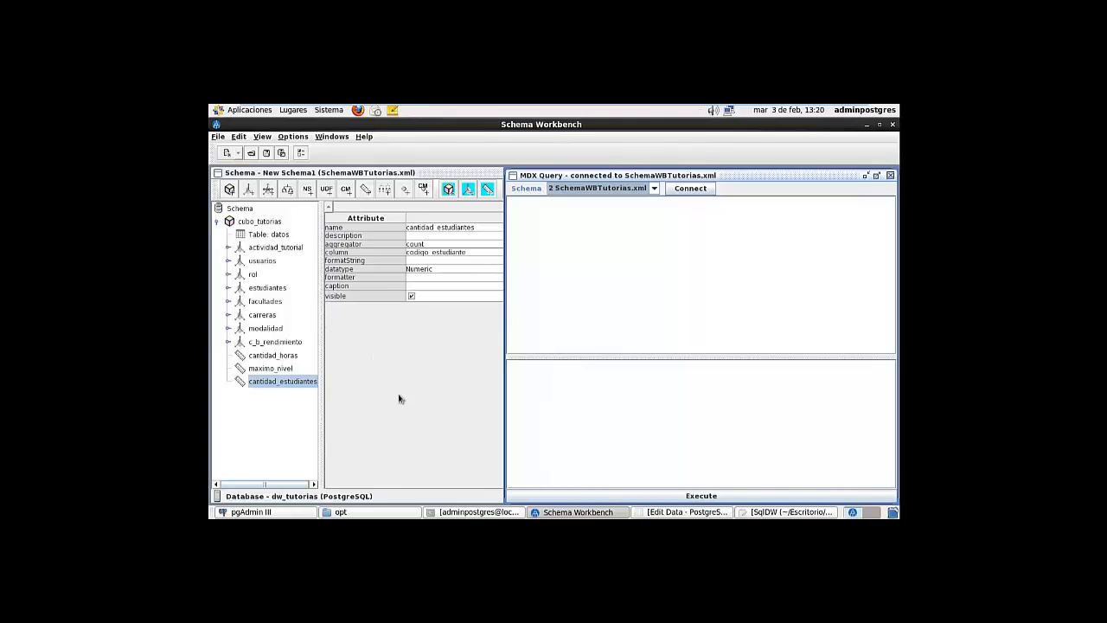
Copy the cubo_tutorias MDX query text from the SqlDW file in gedit
left_click(789, 512)
left_click_drag(303, 342, 210, 193)
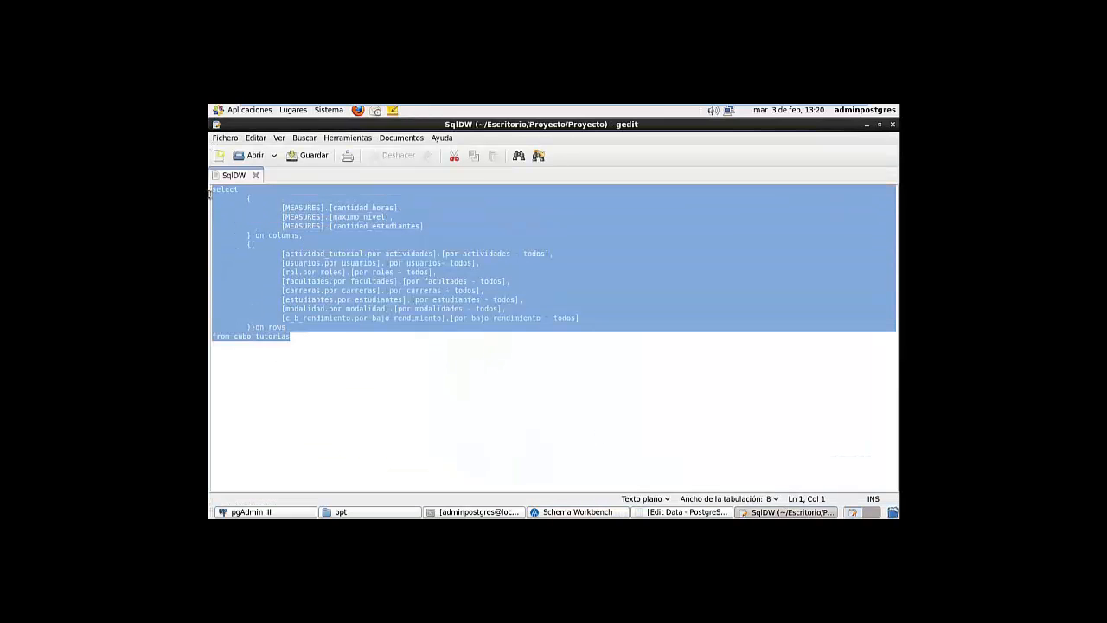
key("ctrl+c")
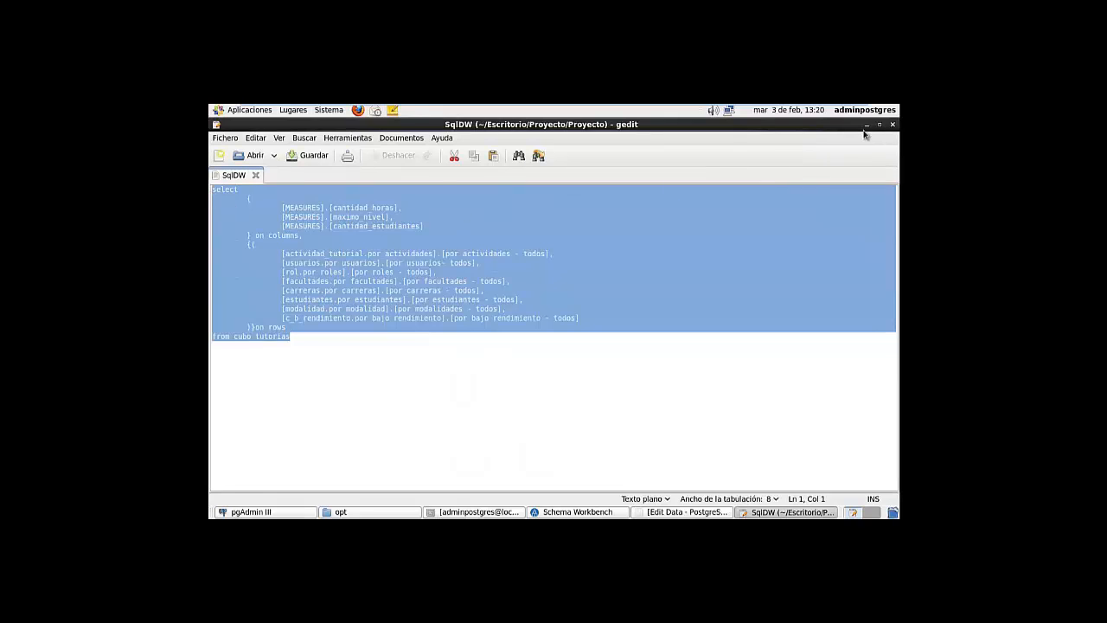
left_click(866, 124)
right_click(594, 223)
Paste the cubo_tutorias query with Ctrl+V, execute it, inspect the results, then minimize Schema Workbench
left_click(549, 210)
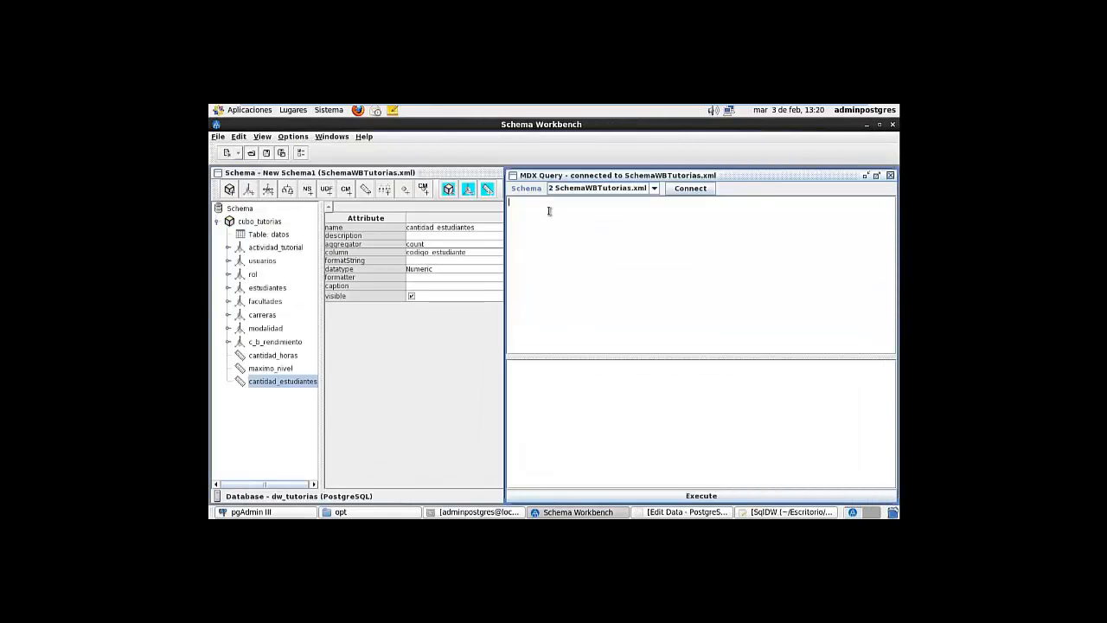
key("ctrl+v")
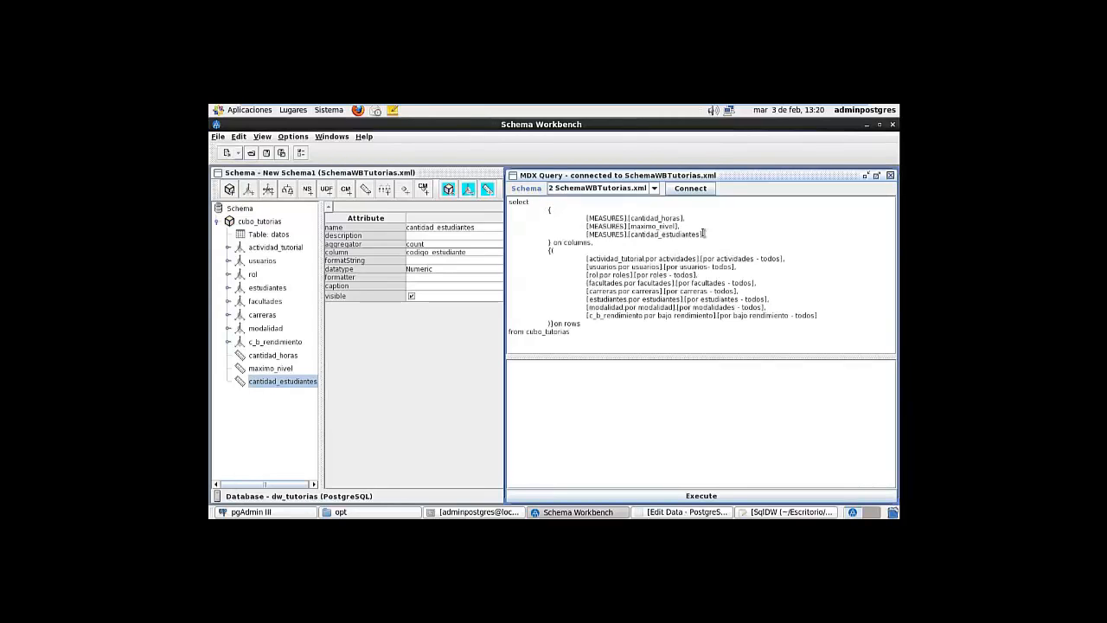
left_click(674, 498)
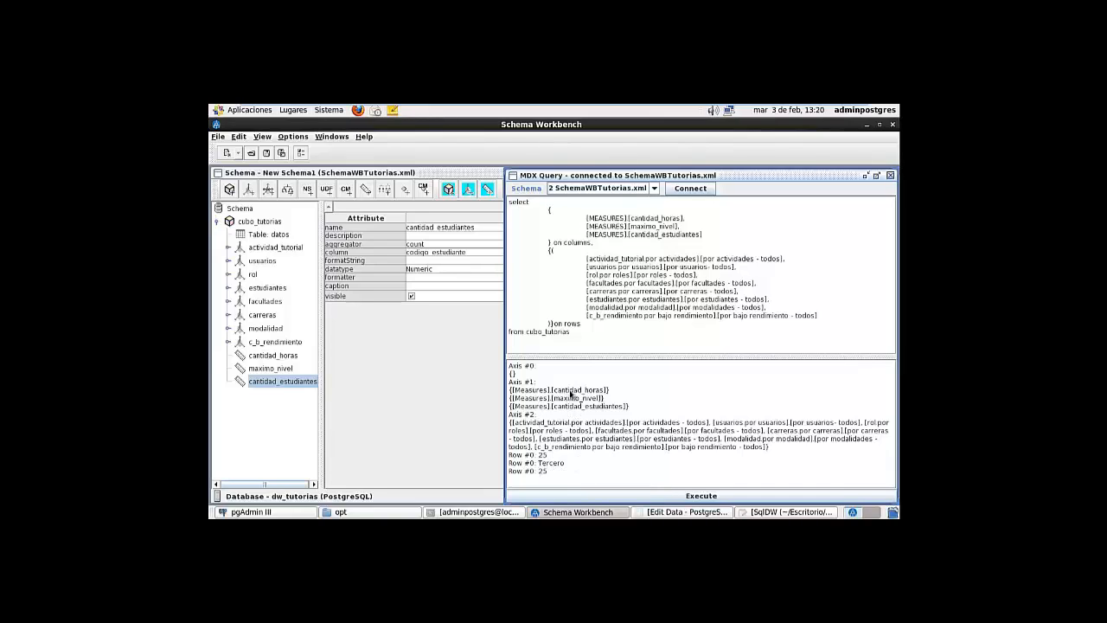
left_click_drag(570, 394, 633, 441)
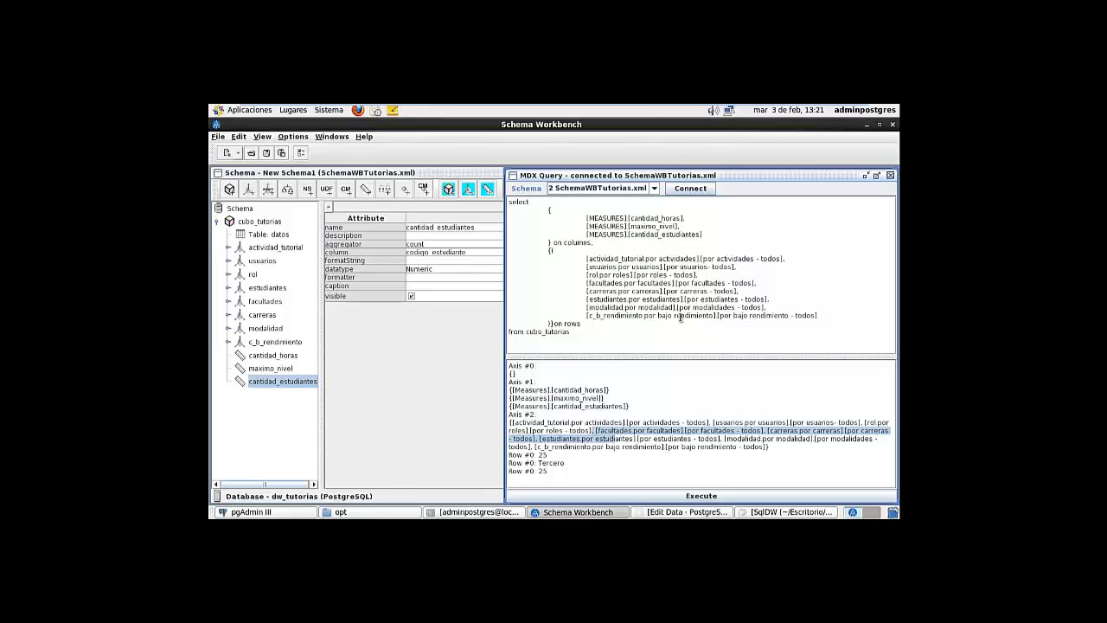
left_click(867, 127)
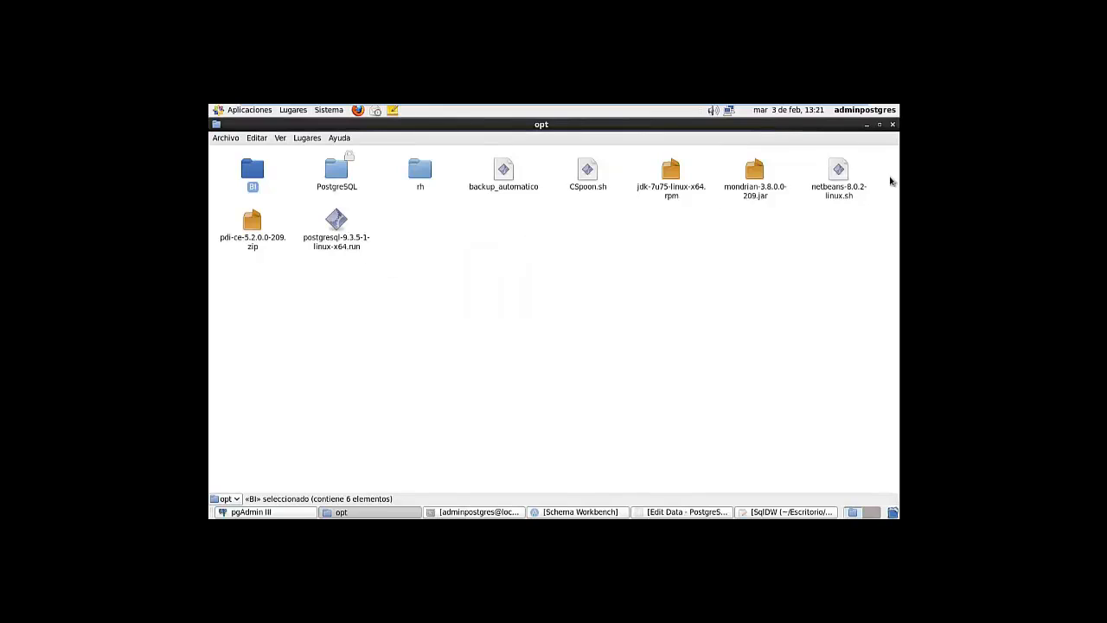
Look over the jdk-7u75 rpm package and netbeans installer script in opt
left_click(839, 173)
left_click(670, 170)
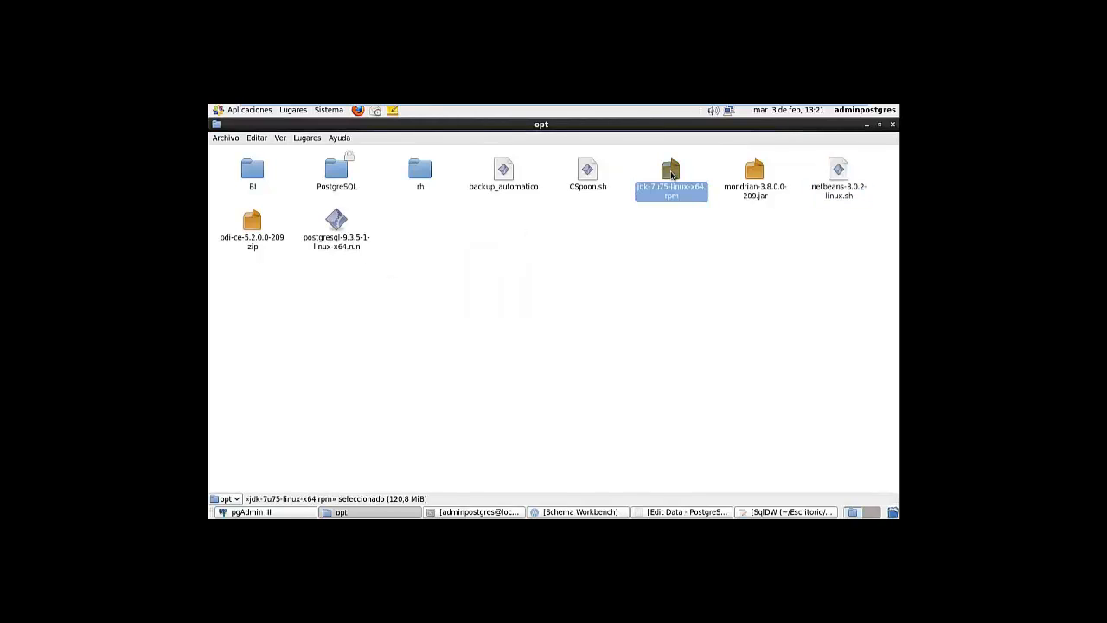
left_click(850, 177)
left_click(670, 173)
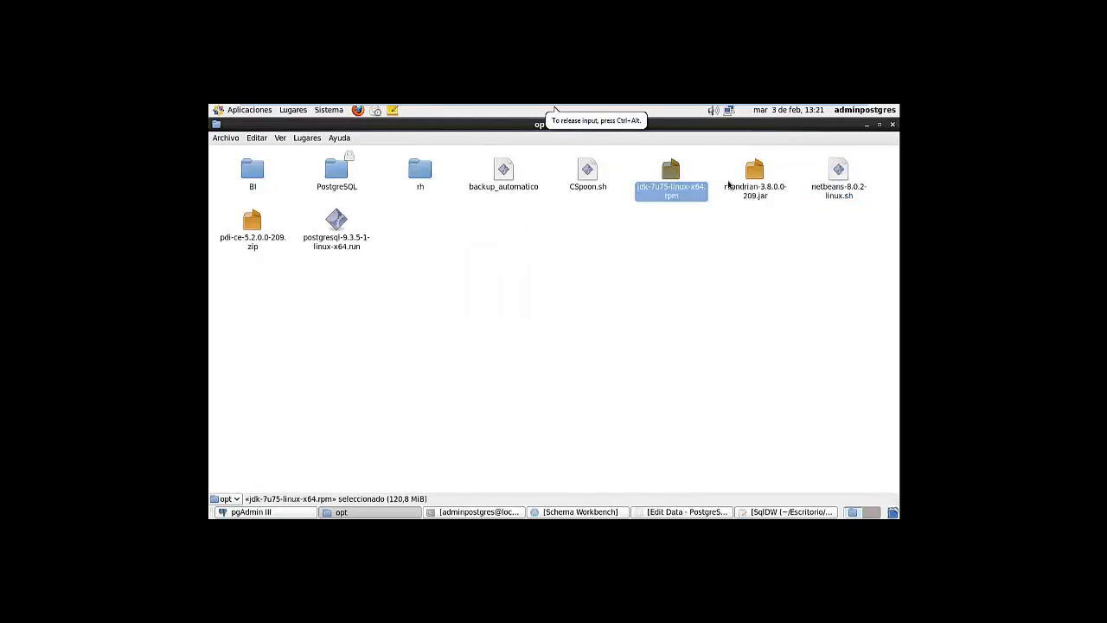
left_click(844, 177)
left_click(671, 173)
left_click(846, 179)
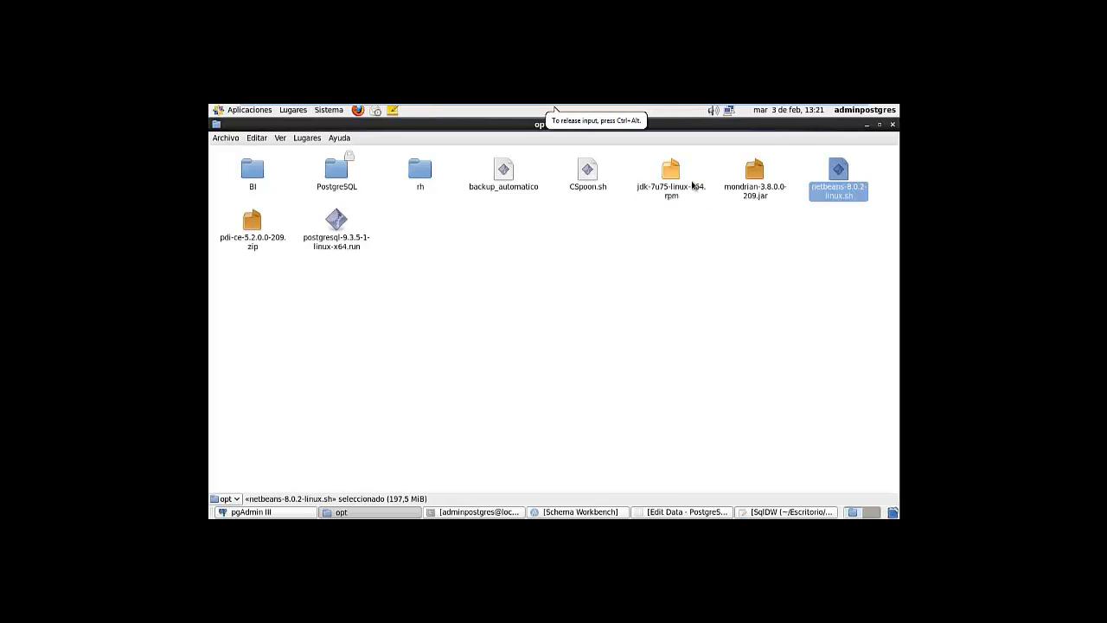
left_click(683, 180)
left_click(837, 178)
left_click(692, 177)
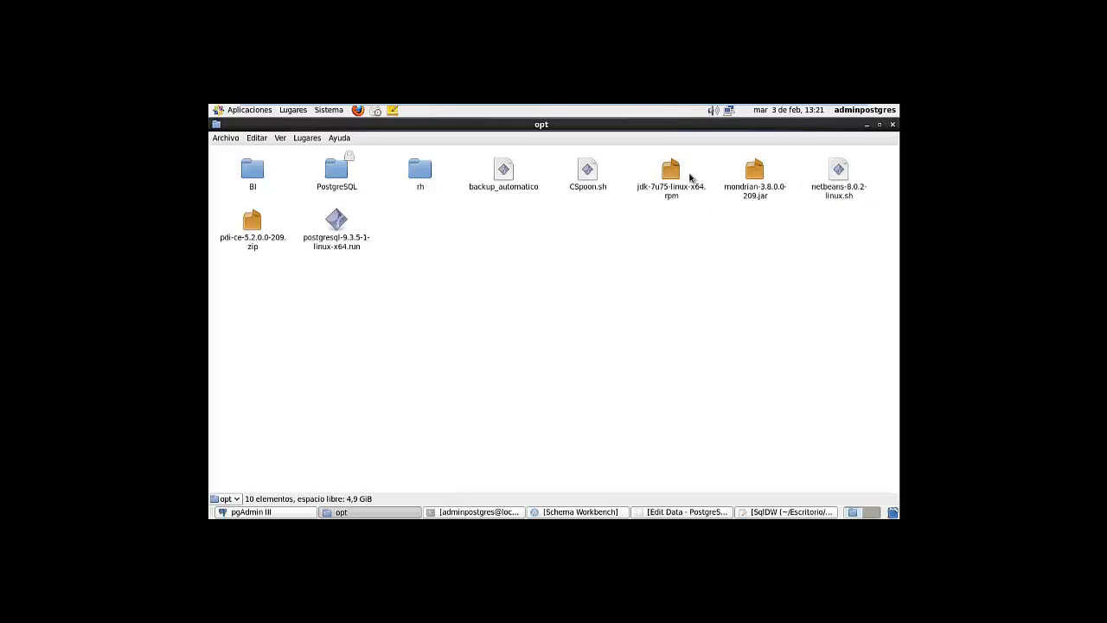
Minimize the opt folder and pgAdmin windows and bring up the desktop's context menu
left_click(869, 126)
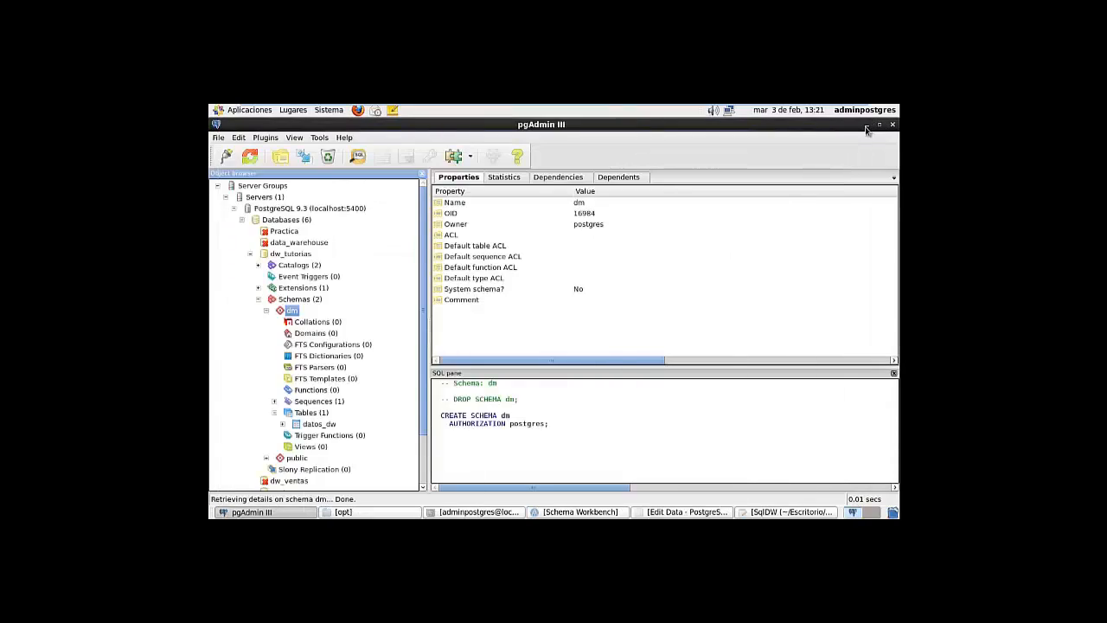
left_click(865, 128)
right_click(670, 203)
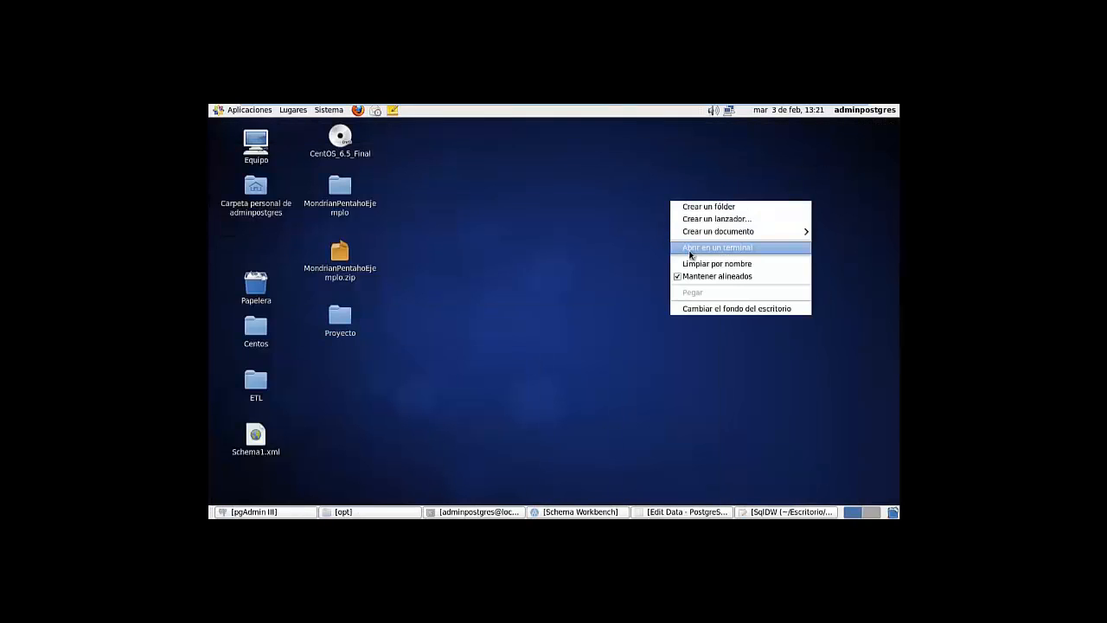
Open a terminal from the desktop folder, change into /opt and list its files
left_click(690, 250)
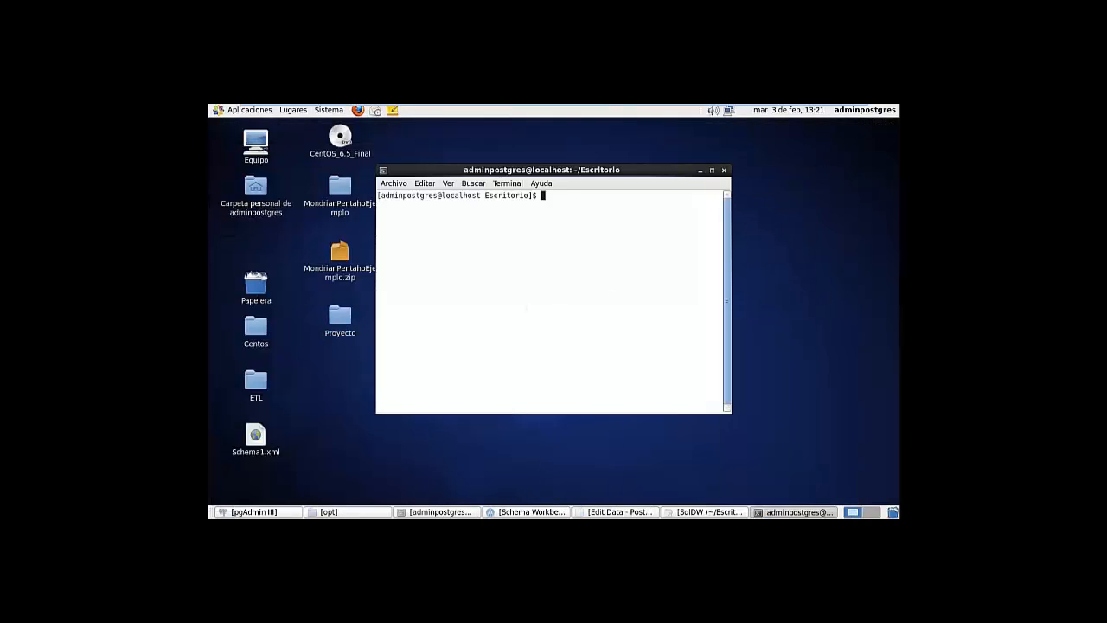
type("cd")
left_click(349, 513)
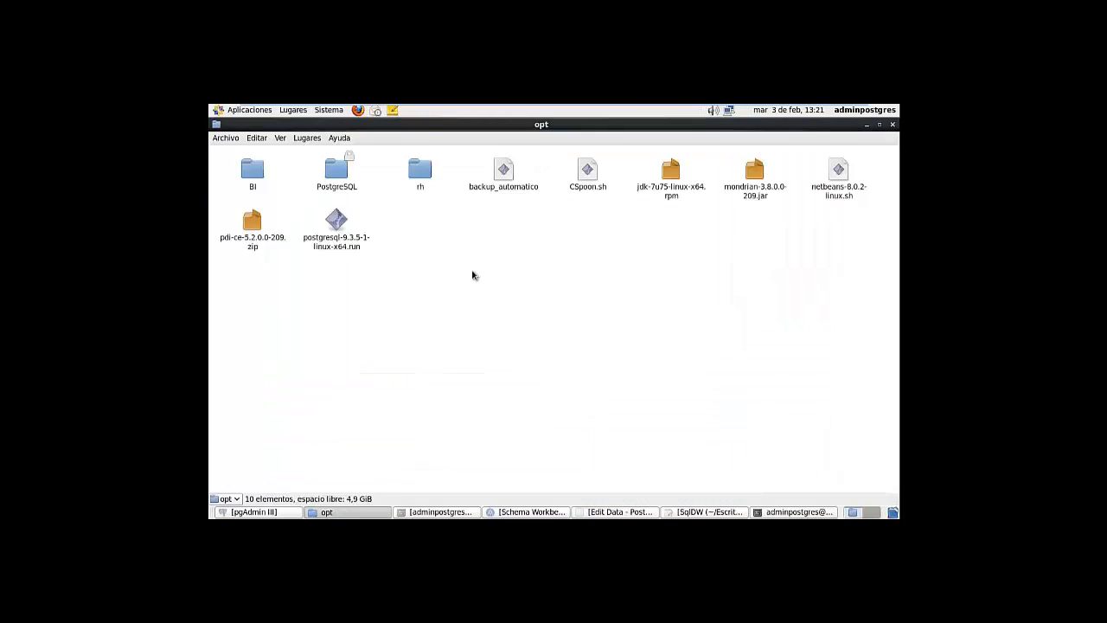
left_click(867, 124)
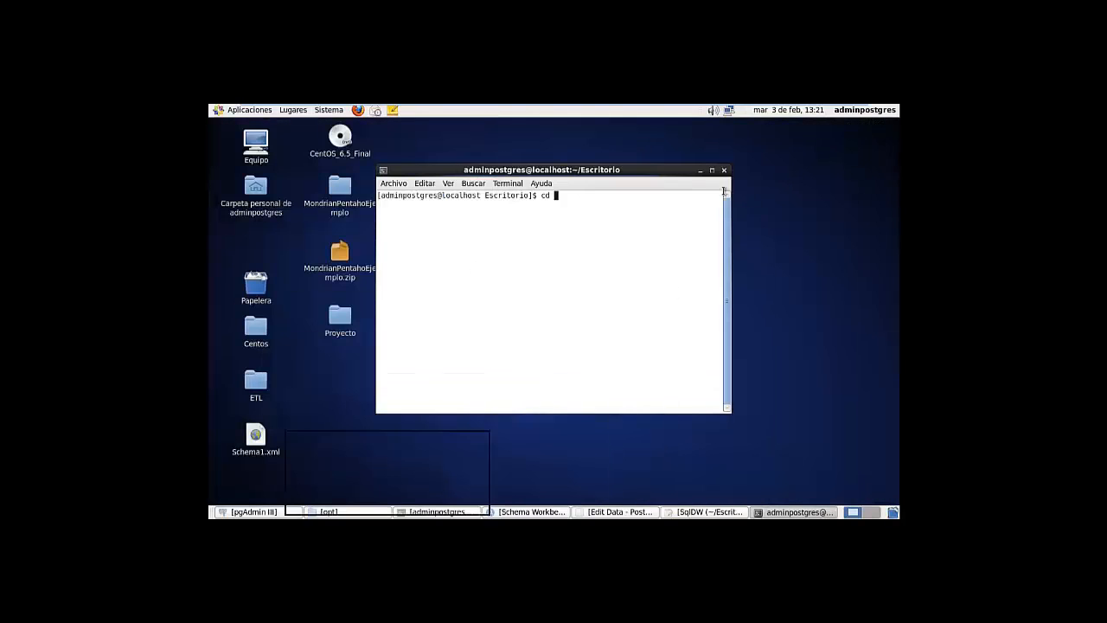
type("/")
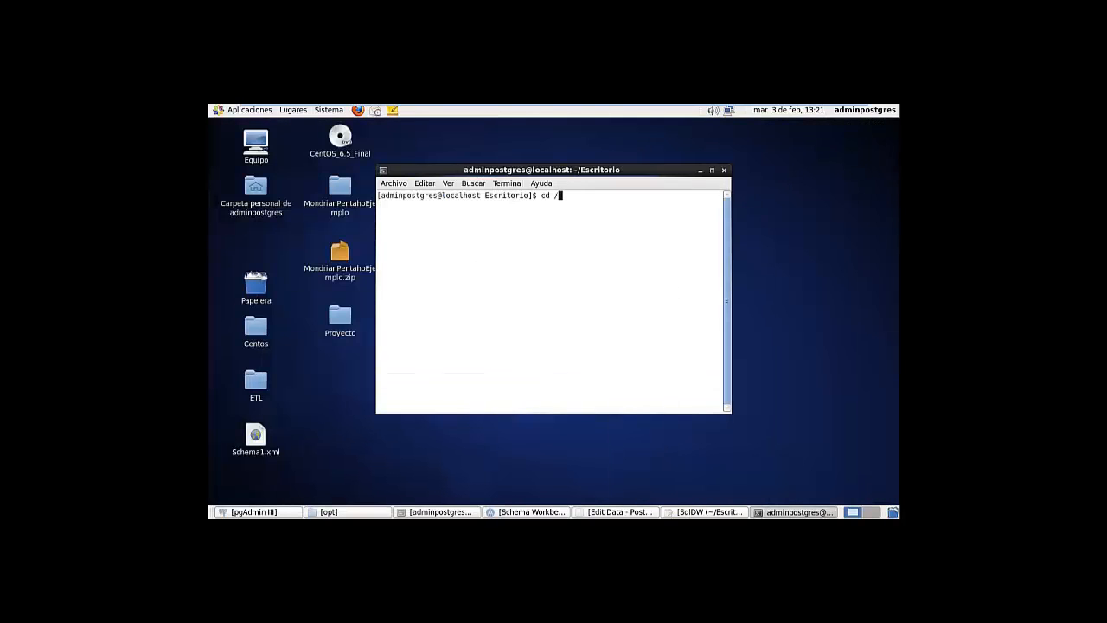
type("opt/")
key("Return")
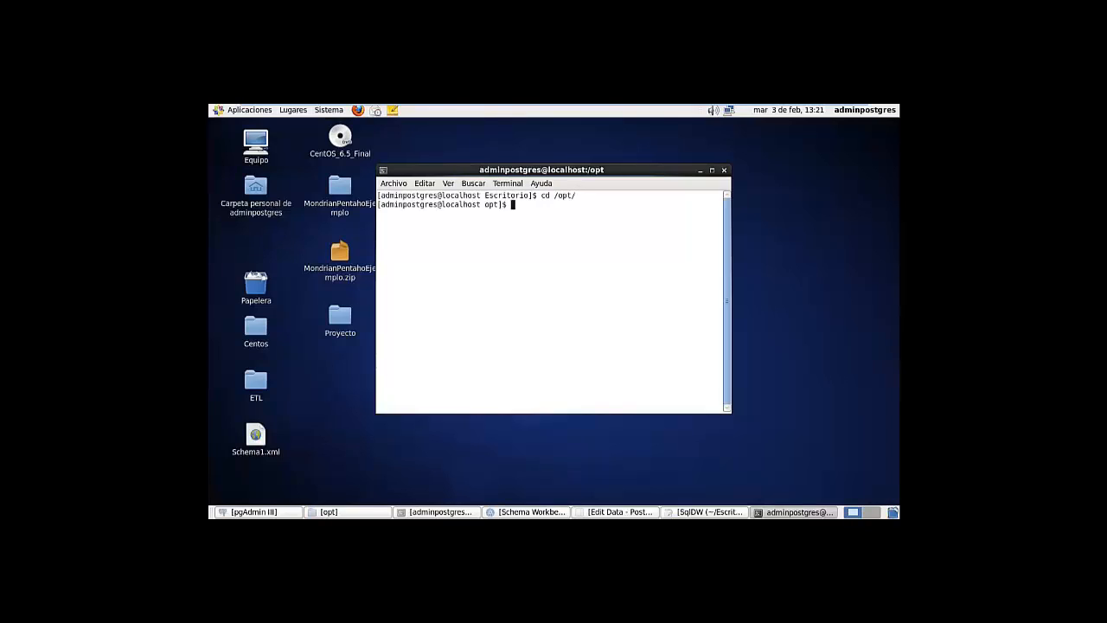
type("ls")
key("Return")
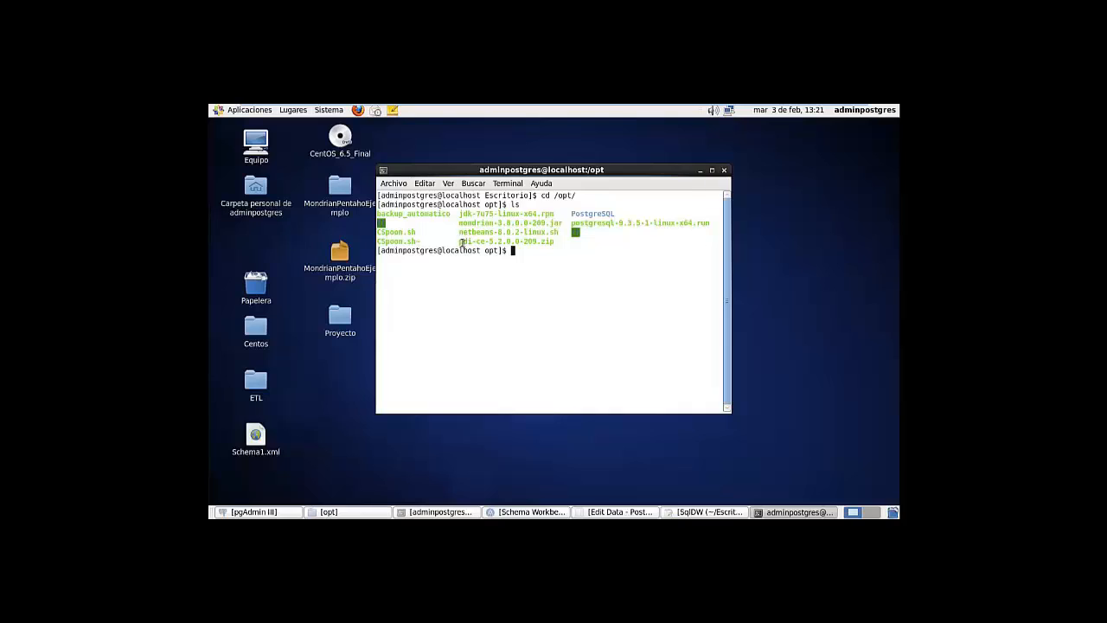
Inspect the listing, highlighting the jdk rpm and NetBeans installer file names
left_click_drag(460, 214, 542, 214)
left_click(536, 241)
left_click_drag(459, 231, 559, 233)
left_click(558, 235)
left_click_drag(494, 217, 616, 214)
left_click(524, 225)
Start a chmod permission command on the jdk rpm file, leaving it unexecuted
type("chmod")
type("777")
key("BackSpace")
key("BackSpace")
type("75")
key("BackSpace")
type("7 j")
key("Tab")
key("BackSpace")
key("BackSpace")
key("BackSpace")
key("BackSpace")
key("BackSpace")
key("BackSpace")
key("BackSpace")
key("BackSpace")
key("BackSpace")
key("BackSpace")
key("BackSpace")
key("BackSpace")
key("BackSpace")
key("BackSpace")
key("BackSpace")
key("BackSpace")
key("BackSpace")
key("BackSpace")
key("BackSpace")
key("BackSpace")
key("BackSpace")
Run rpm -ivh jdk-7u75-linux-x64.rpm, which fails with a permission-denied lock error
left_click_drag(460, 214, 558, 215)
left_click(542, 232)
left_click_drag(542, 213, 555, 214)
left_click(523, 250)
type("rpm -ivh jd")
key("Tab")
key("Return")
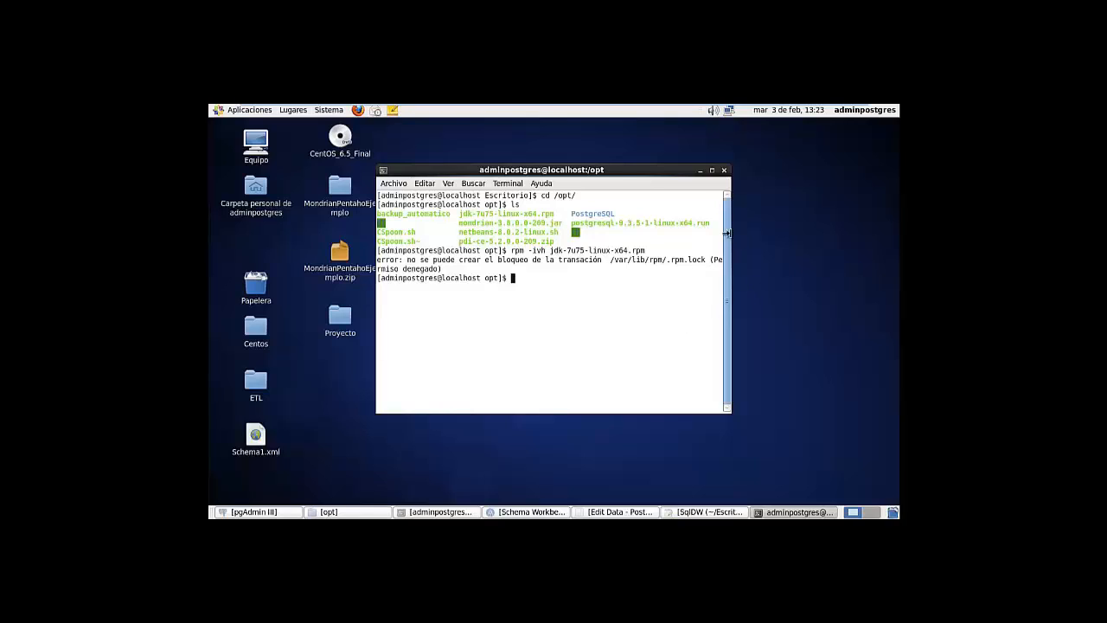
Widen the terminal and re-examine the jdk rpm and NetBeans installer names in the listing
left_click_drag(732, 234, 765, 235)
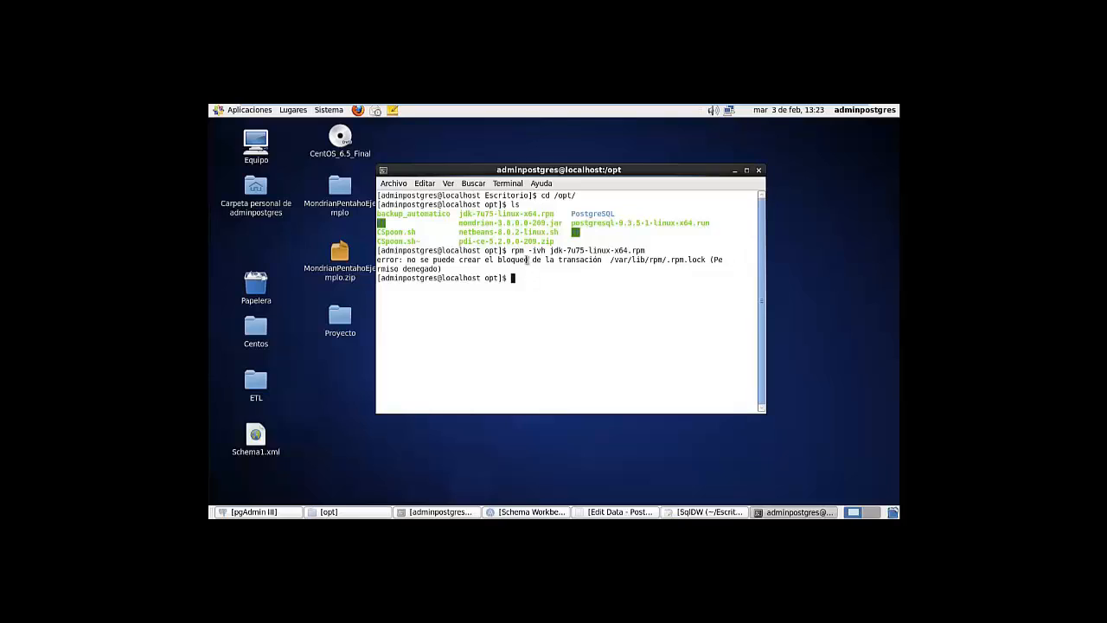
left_click_drag(456, 214, 508, 207)
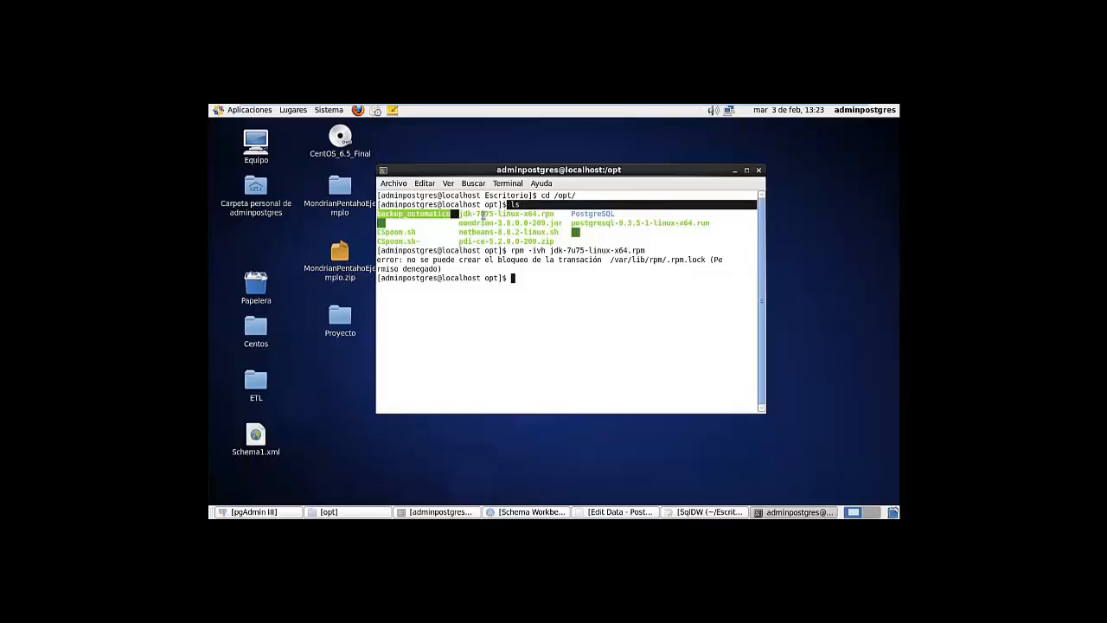
left_click(484, 215)
triple_click(483, 216)
double_click(483, 215)
left_click(483, 215)
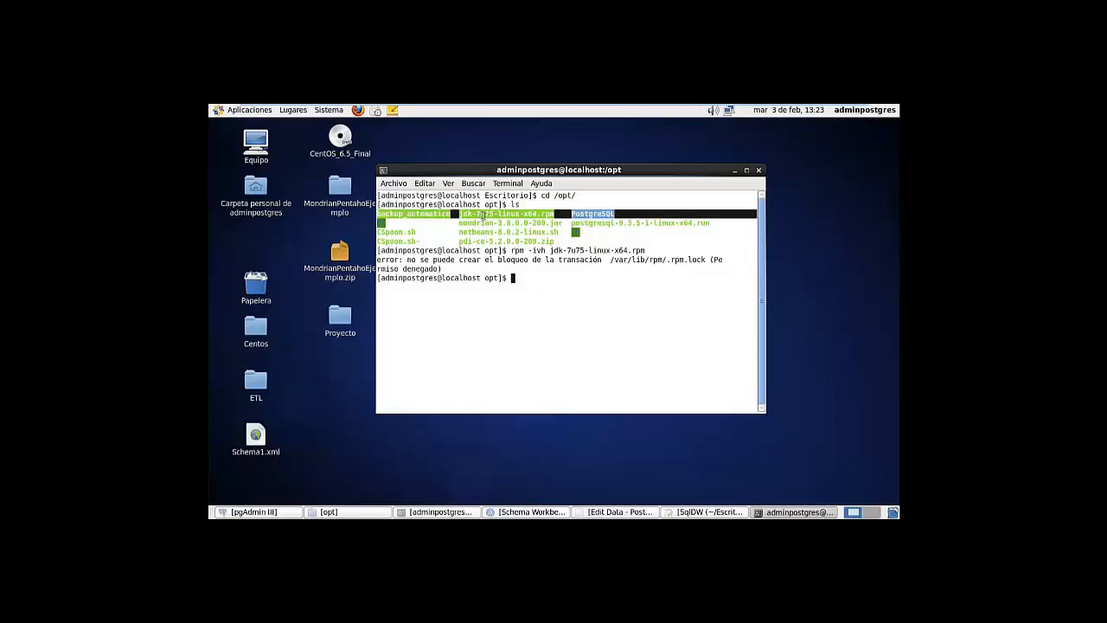
left_click(483, 216)
double_click(484, 233)
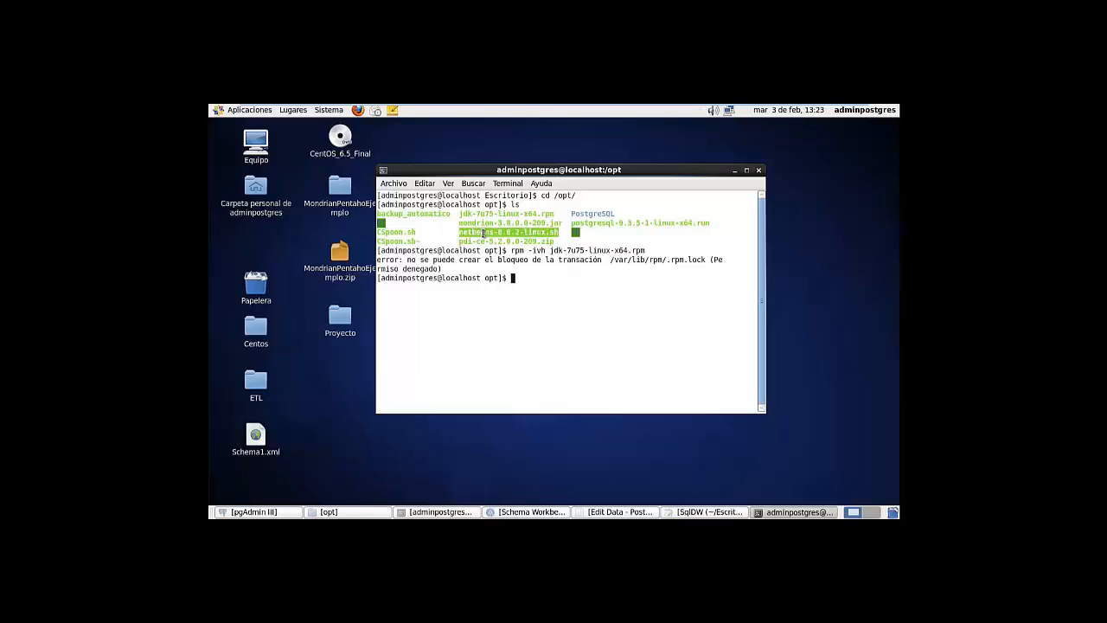
left_click(484, 231)
double_click(498, 213)
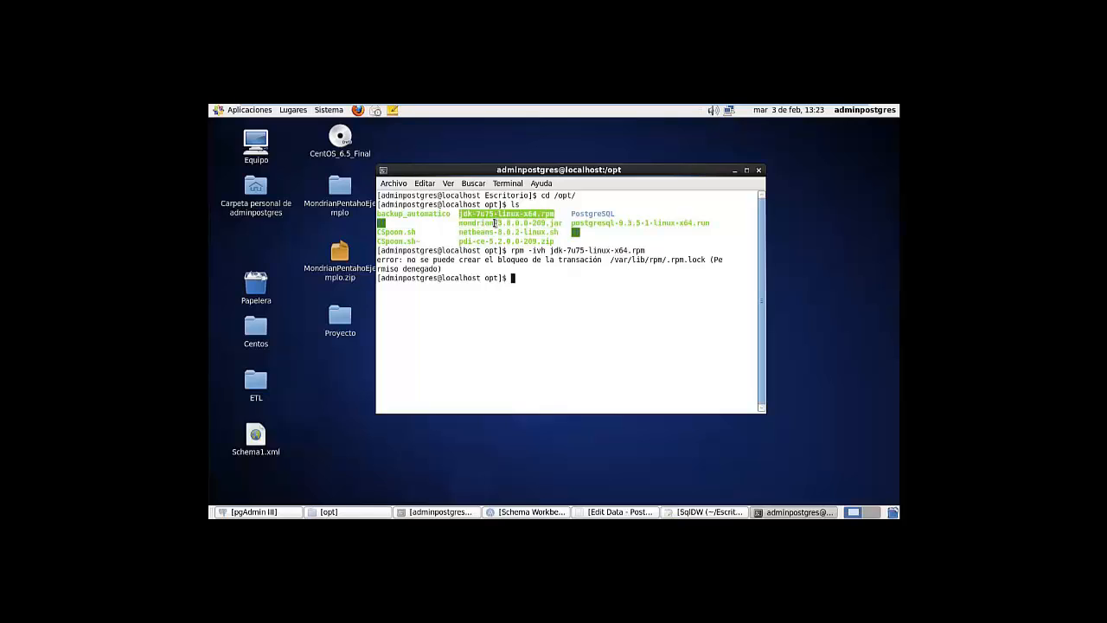
left_click(495, 221)
double_click(499, 217)
left_click(493, 238)
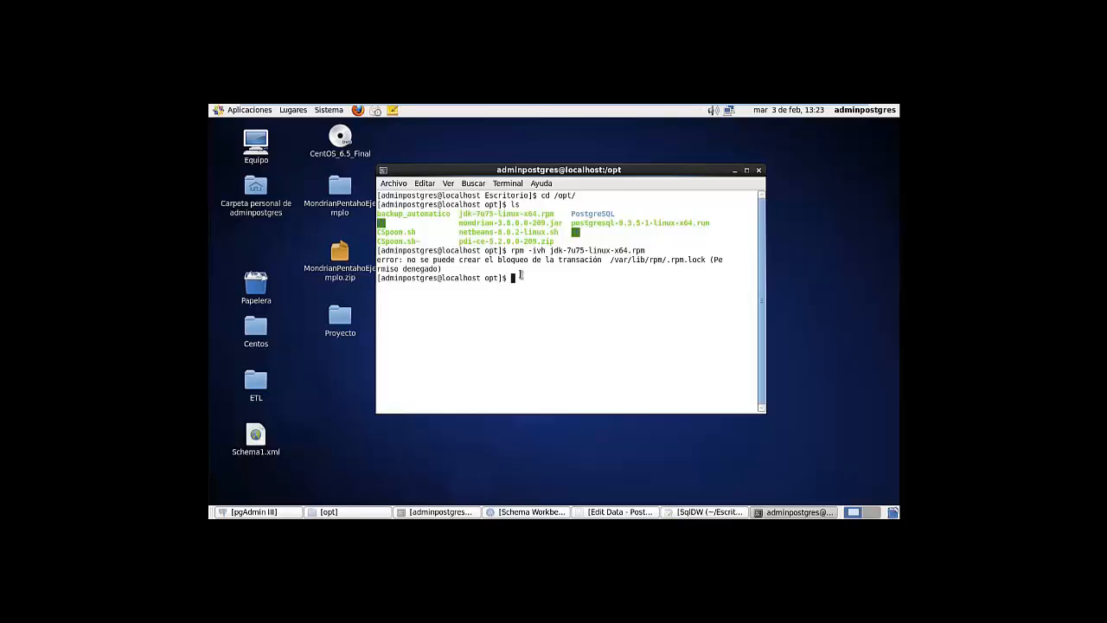
Switch to the root user with su and check the root@localhost prompt
type("surro")
type("t")
key("BackSpace")
key("BackSpace")
key("BackSpace")
key("BackSpace")
type("root")
key("Return")
key("Return")
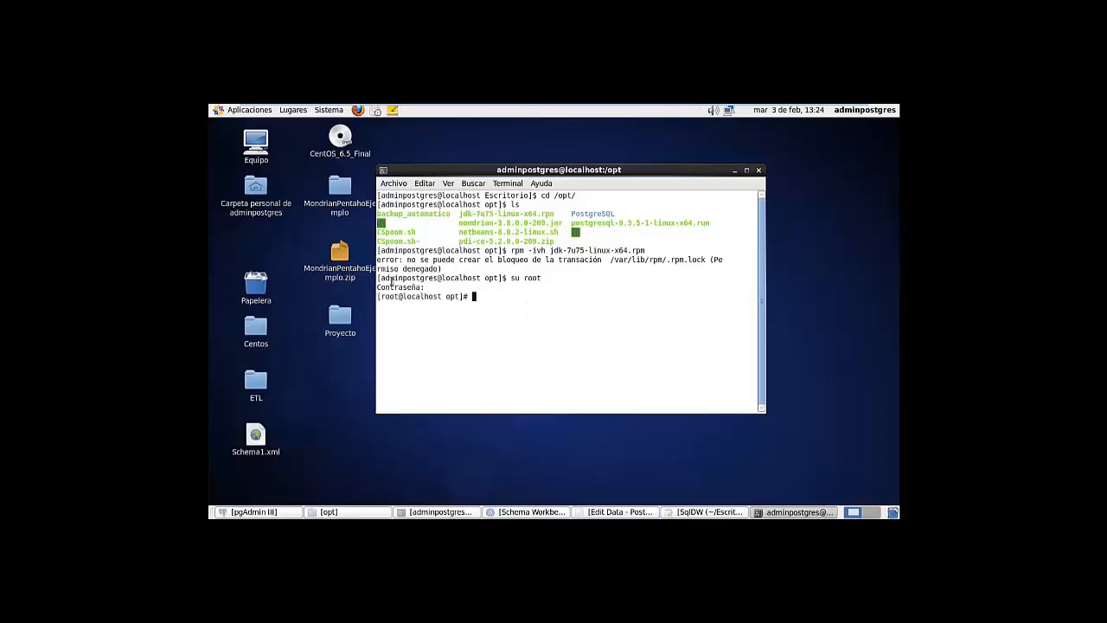
left_click_drag(384, 281, 435, 283)
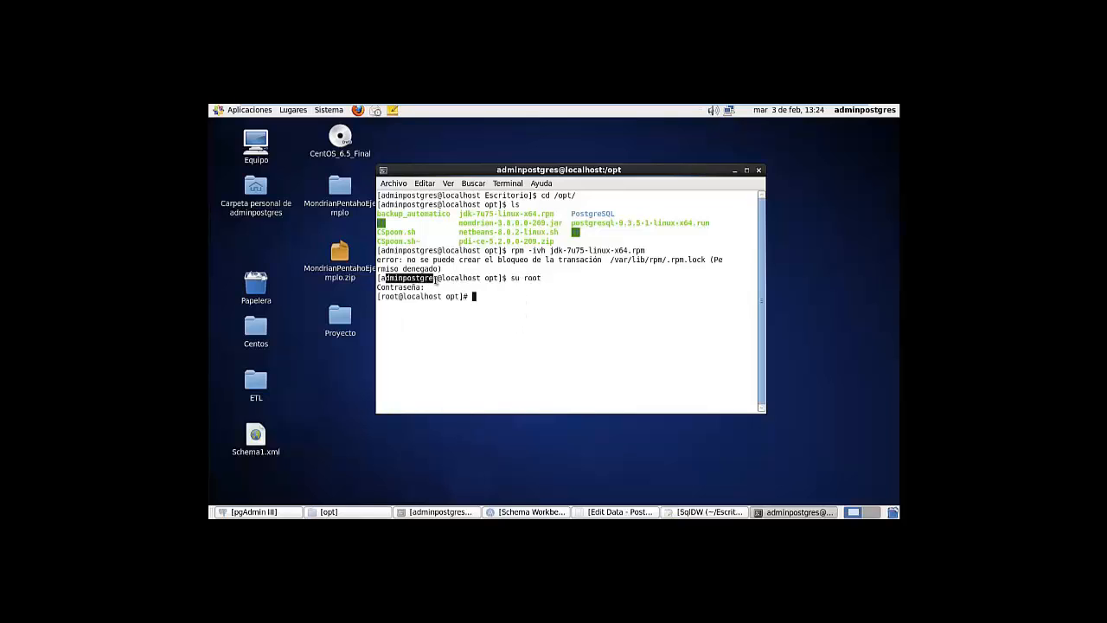
left_click(840, 111)
left_click(839, 110)
double_click(390, 299)
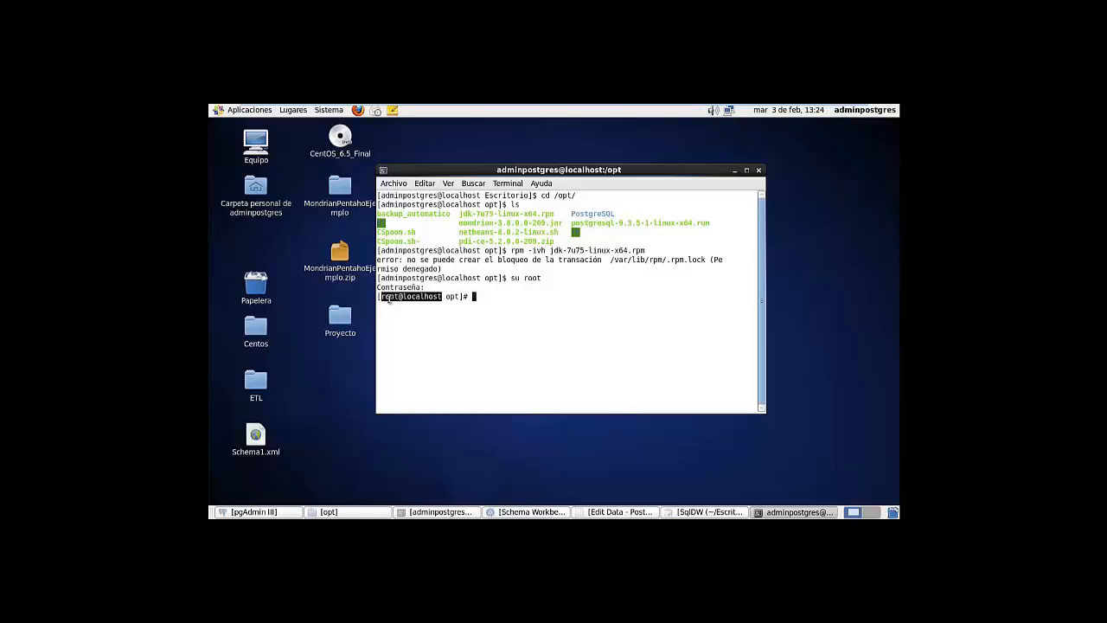
left_click(389, 299)
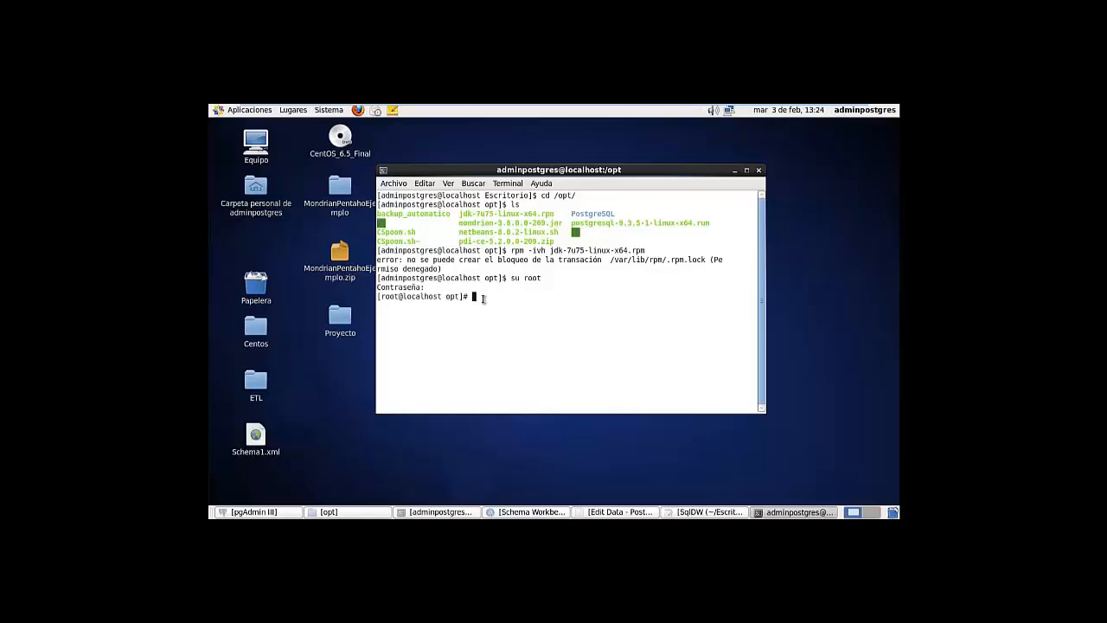
As root, rerun rpm -ivh jdk-7u75-linux-x64.rpm recalled from history
type("./n")
key("Tab")
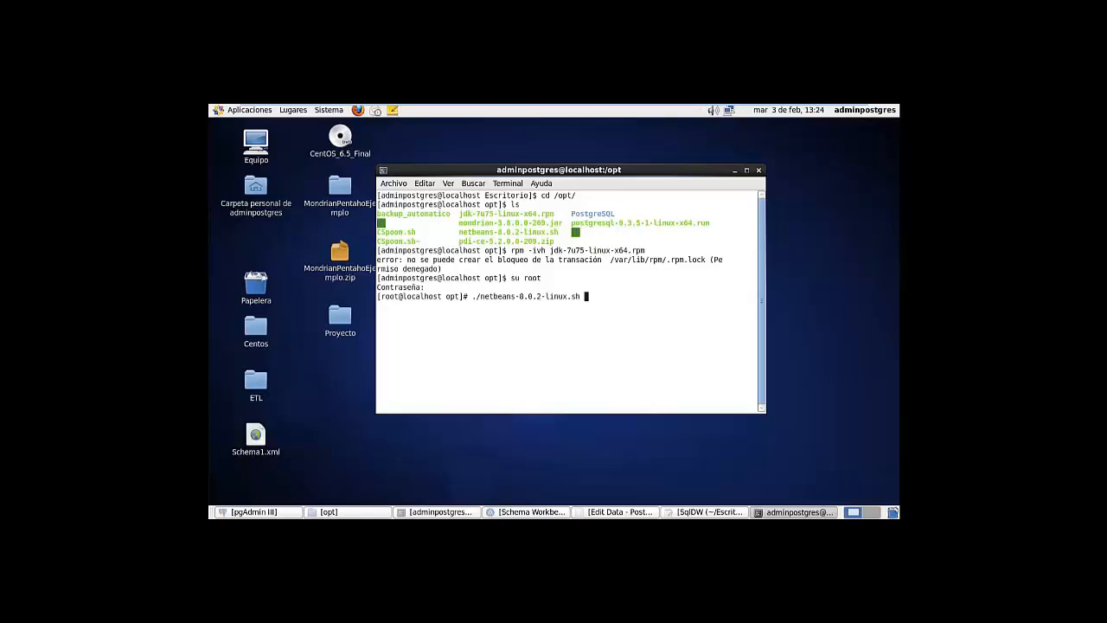
key("Up")
key("Up")
key("Up")
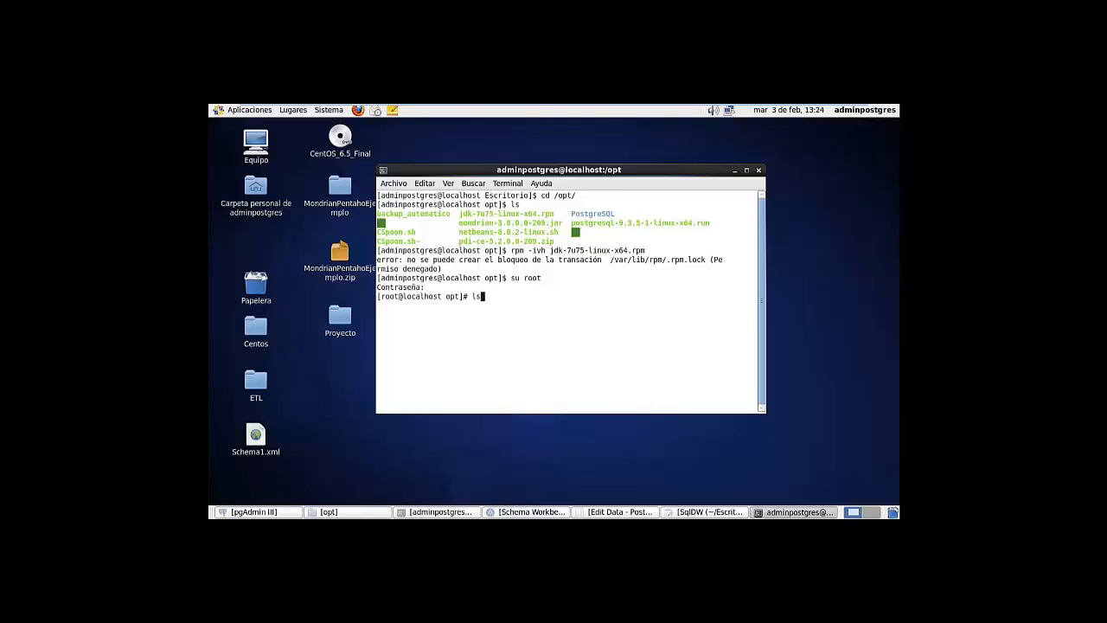
key("Down")
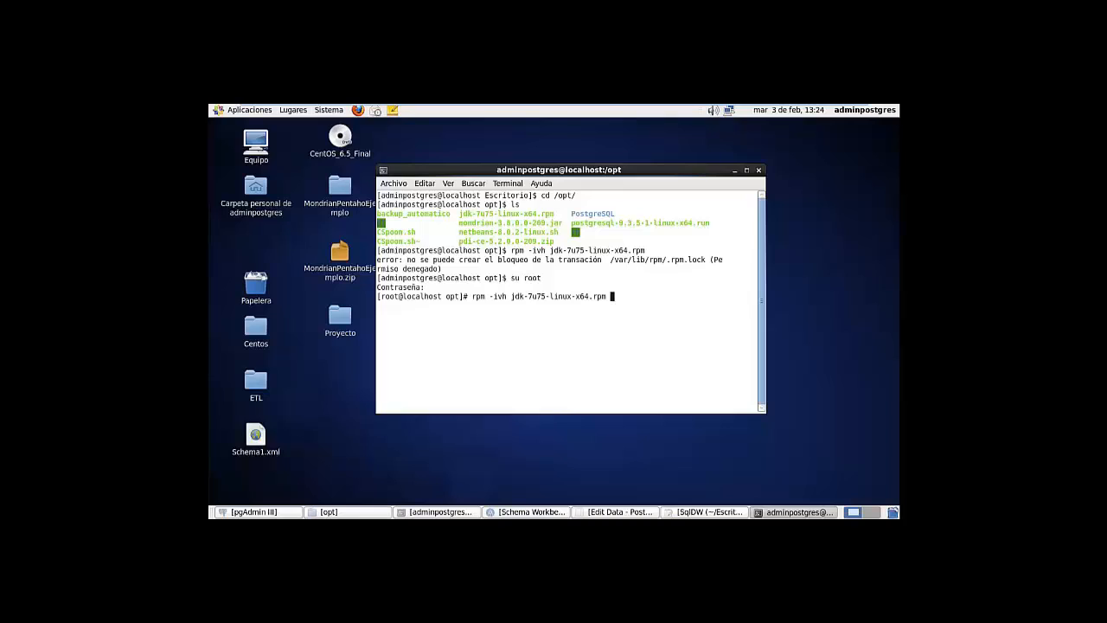
key("Return")
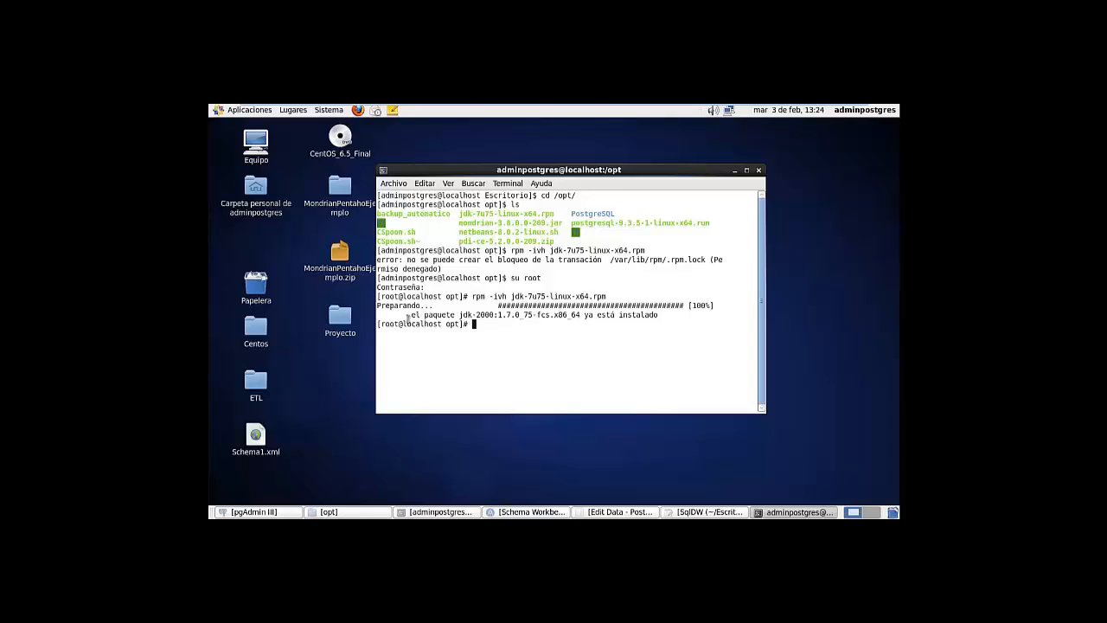
Review the output reporting the JDK package is already installed
left_click_drag(411, 317, 431, 316)
left_click(443, 317)
left_click_drag(632, 317, 591, 317)
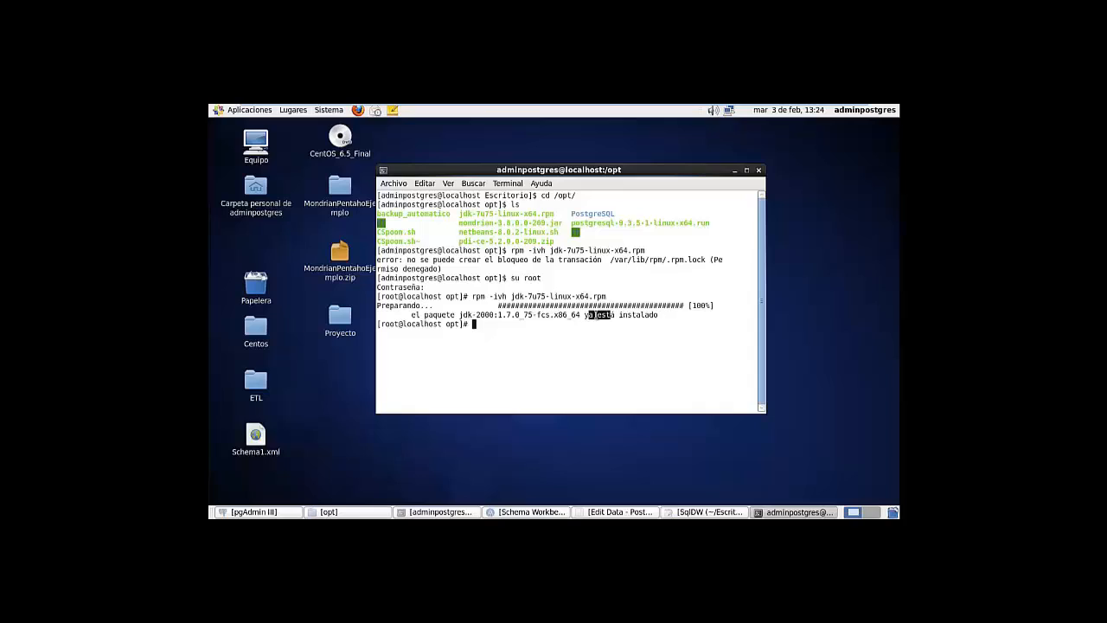
left_click(531, 316)
left_click_drag(524, 317, 528, 366)
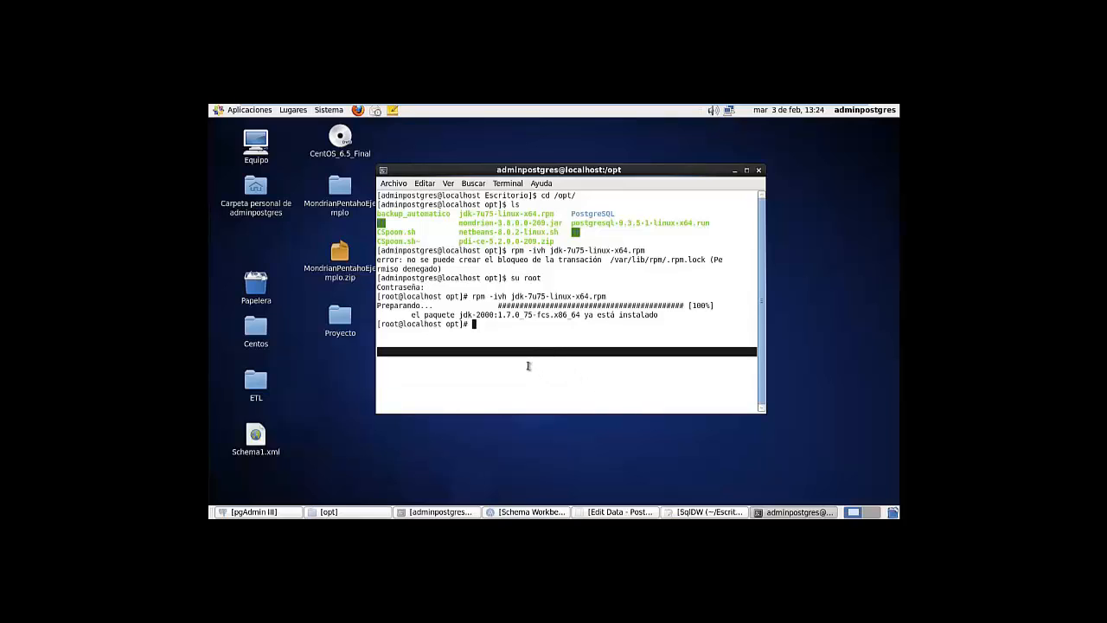
left_click(515, 360)
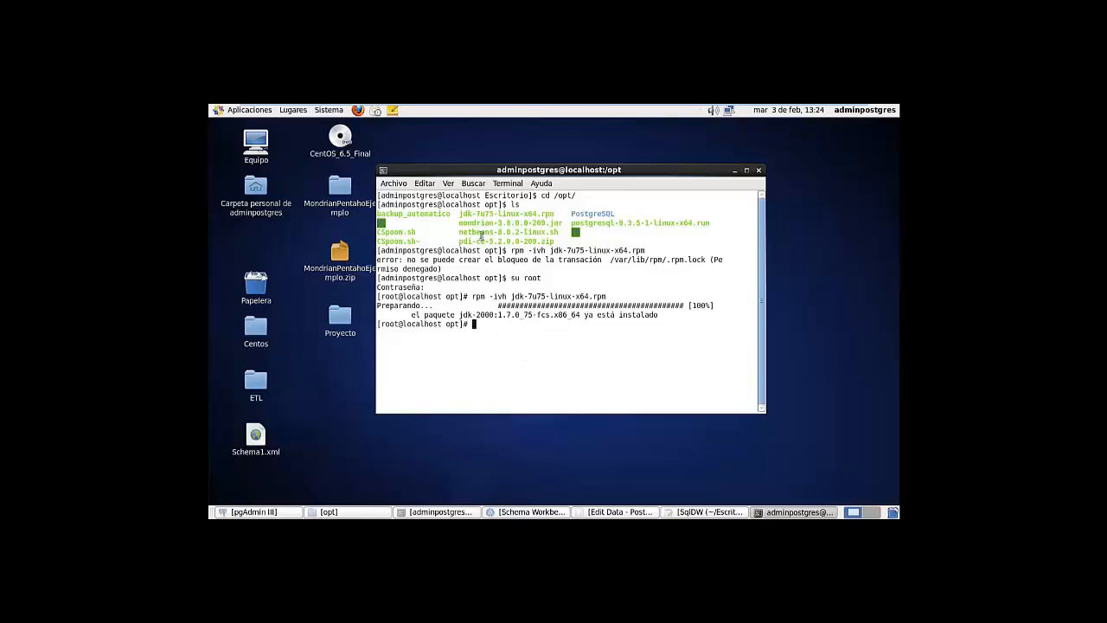
triple_click(482, 234)
Launch the installer script ./netbeans-8.0.2-linux.sh with Tab completion
left_click(485, 326)
double_click(541, 235)
left_click(487, 326)
type("./net")
key("Tab")
key("Return")
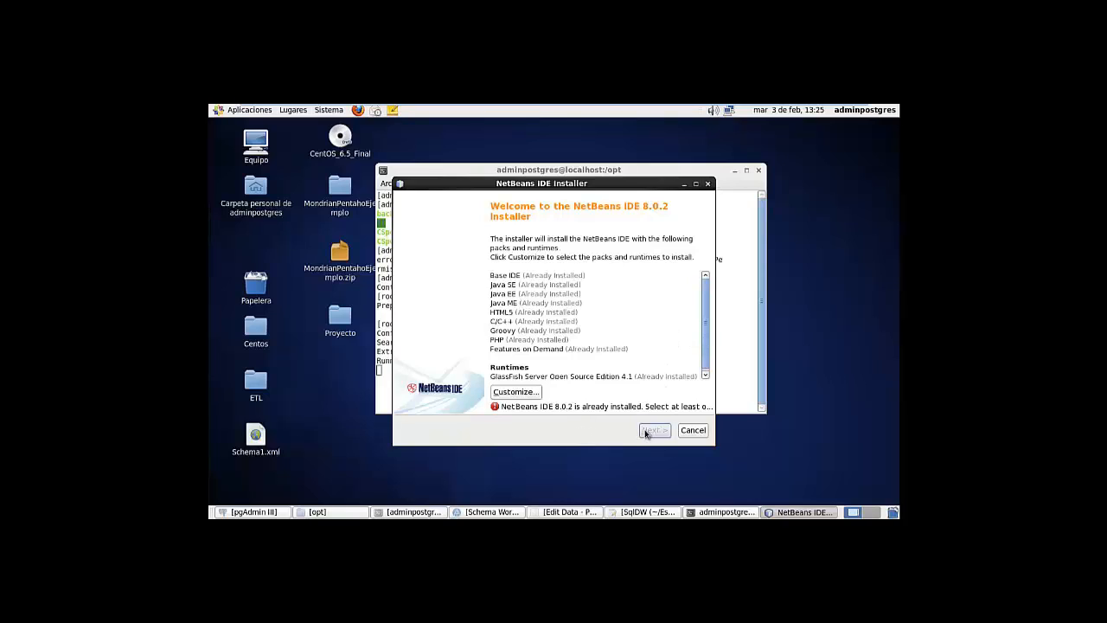
Cancel the installer, confirm the cancellation, and minimize the terminal
left_click(694, 431)
left_click(608, 335)
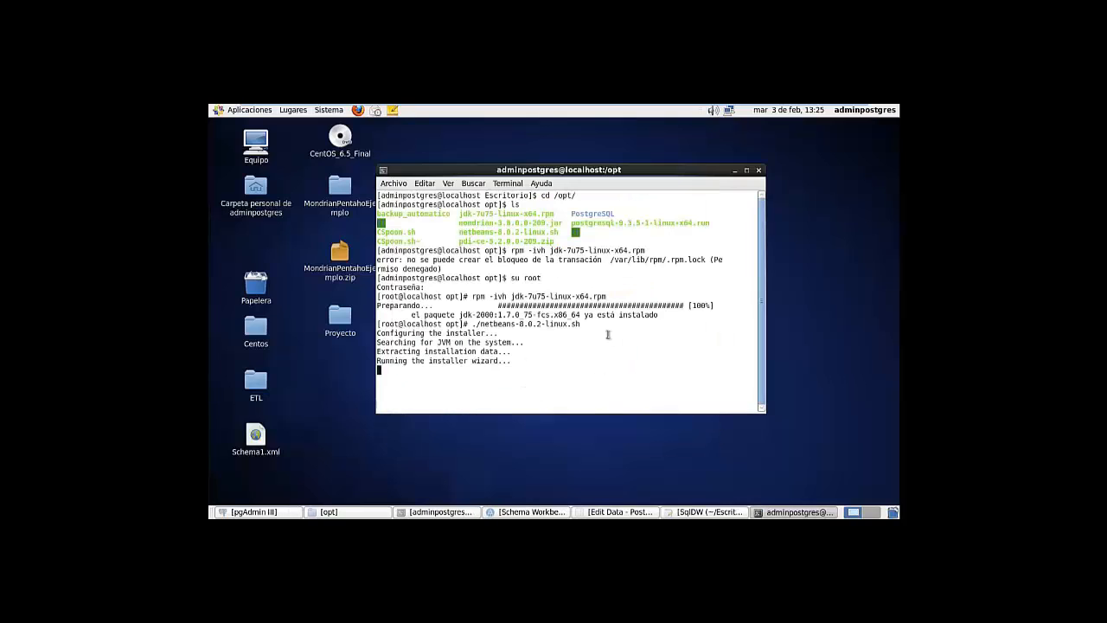
left_click(734, 170)
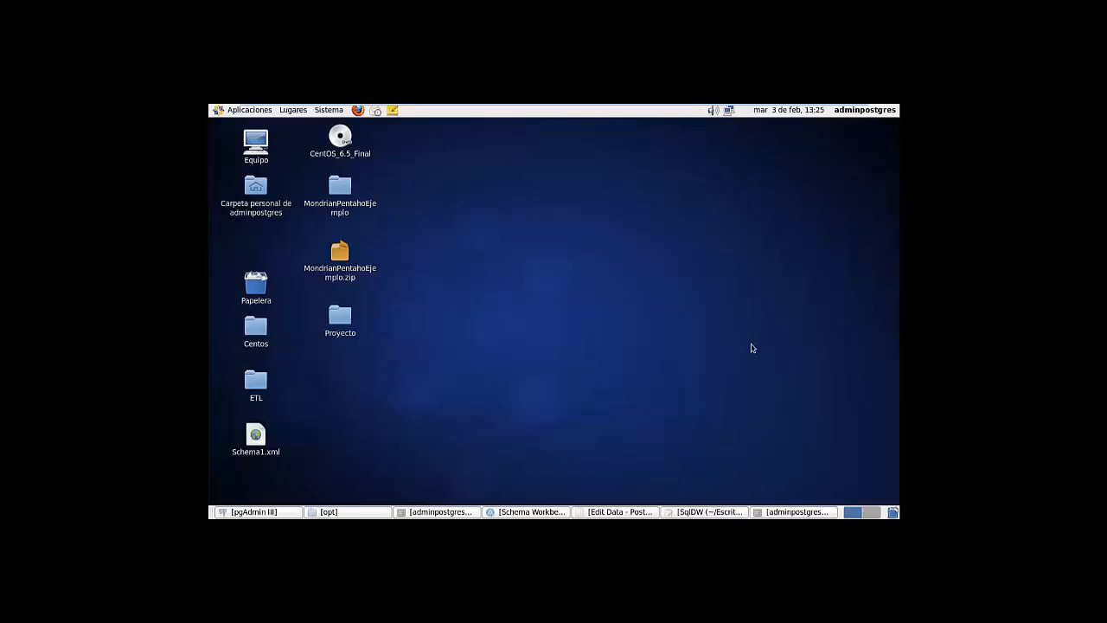
Hide the terminal and launch NetBeans IDE 8.0.2 from Aplicaciones > Programación
left_click(797, 511)
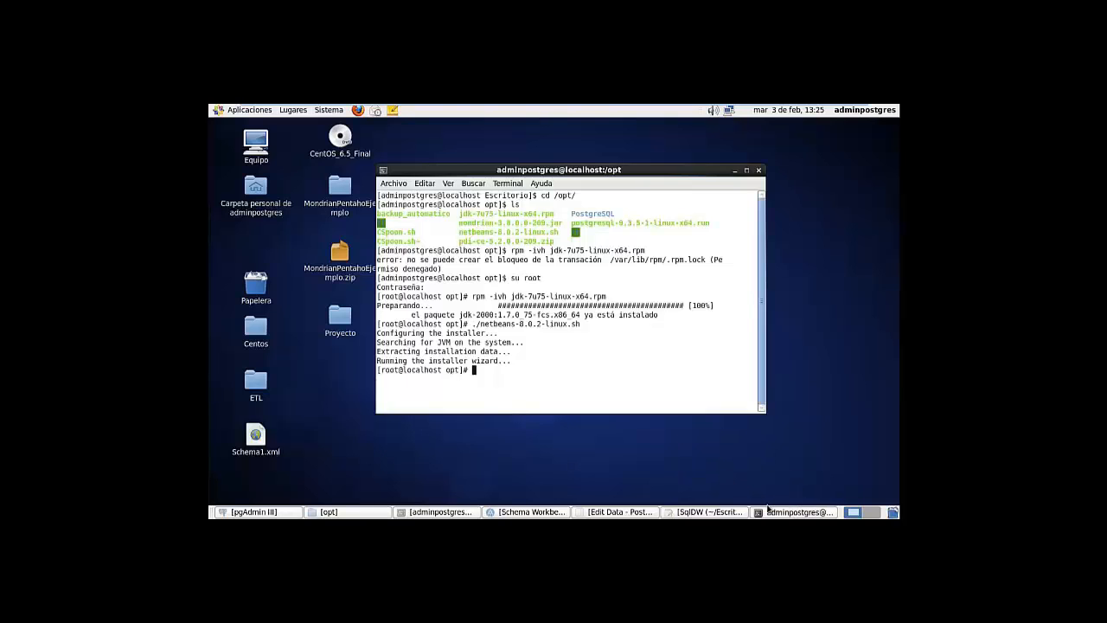
left_click(735, 169)
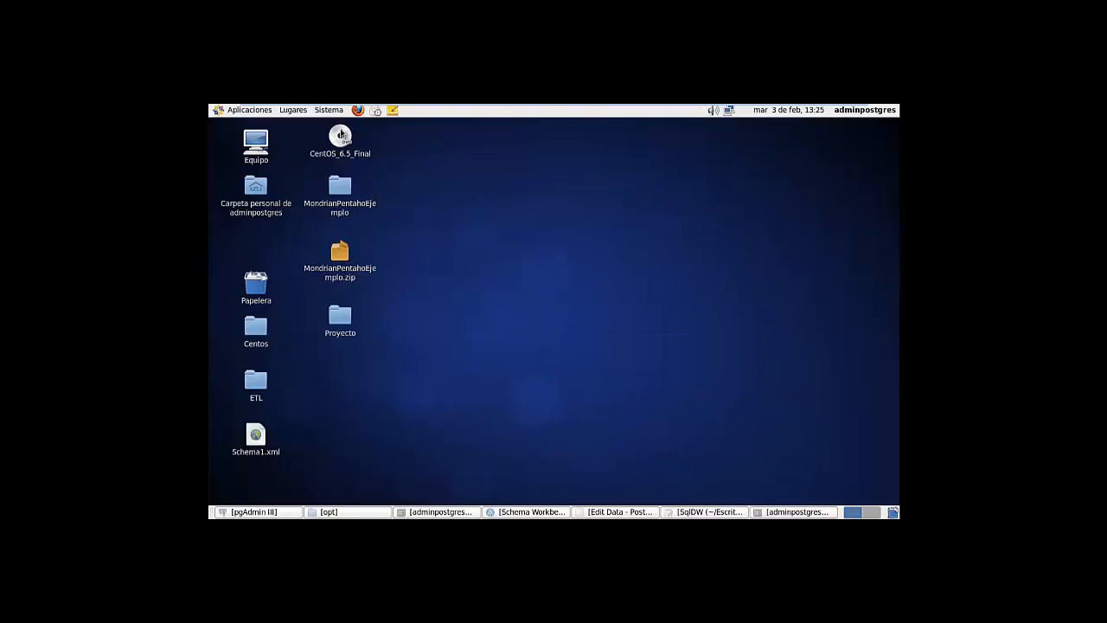
left_click(235, 111)
mouse_move(249, 223)
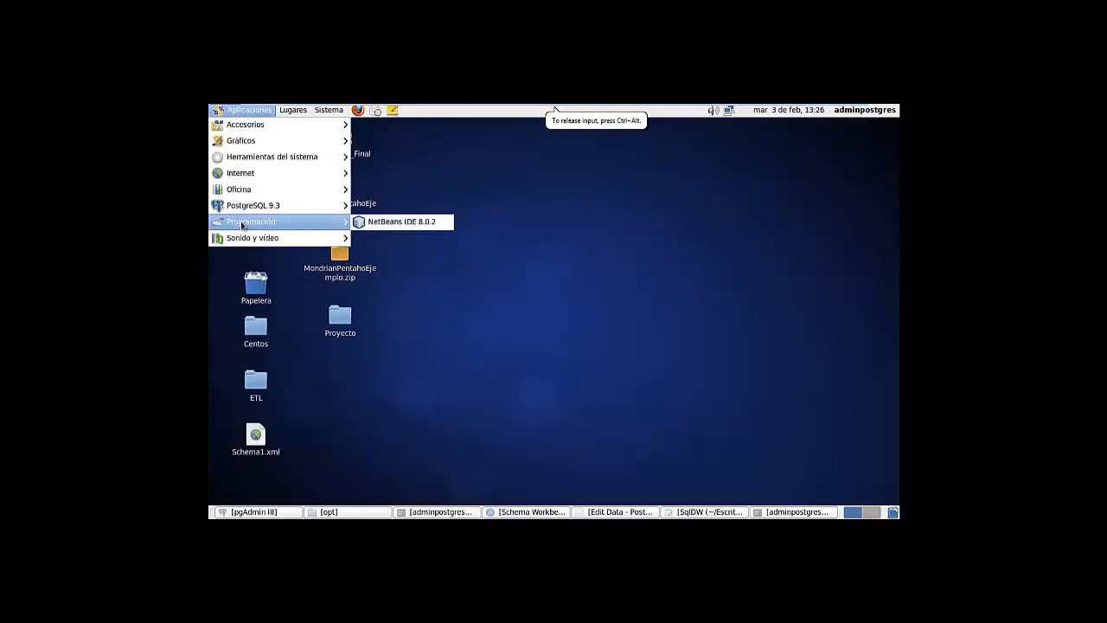
left_click(392, 226)
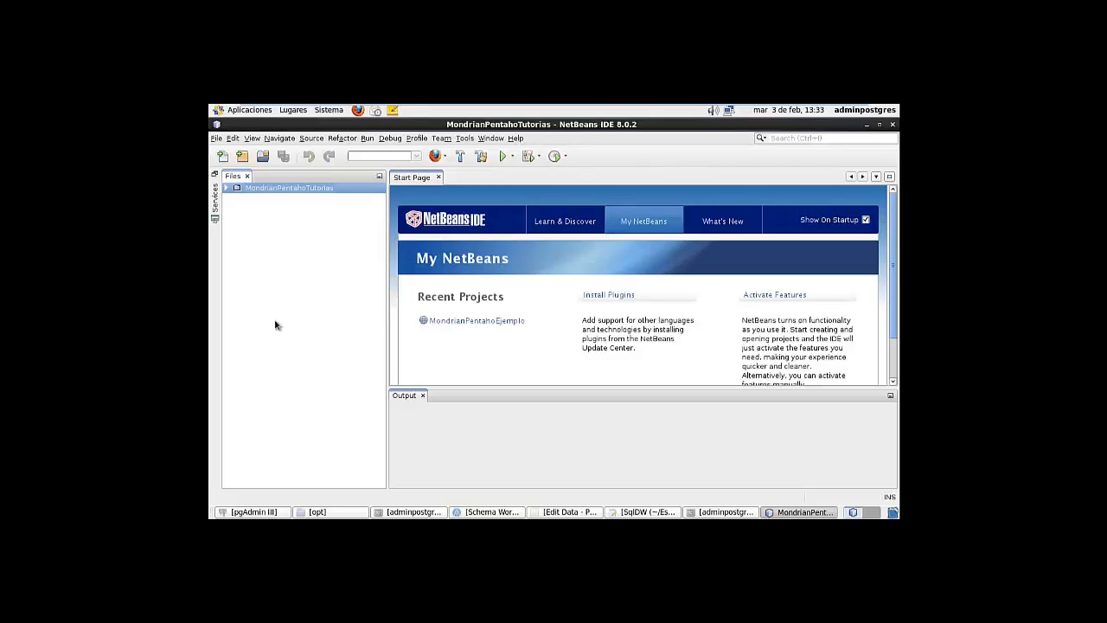
left_click(216, 141)
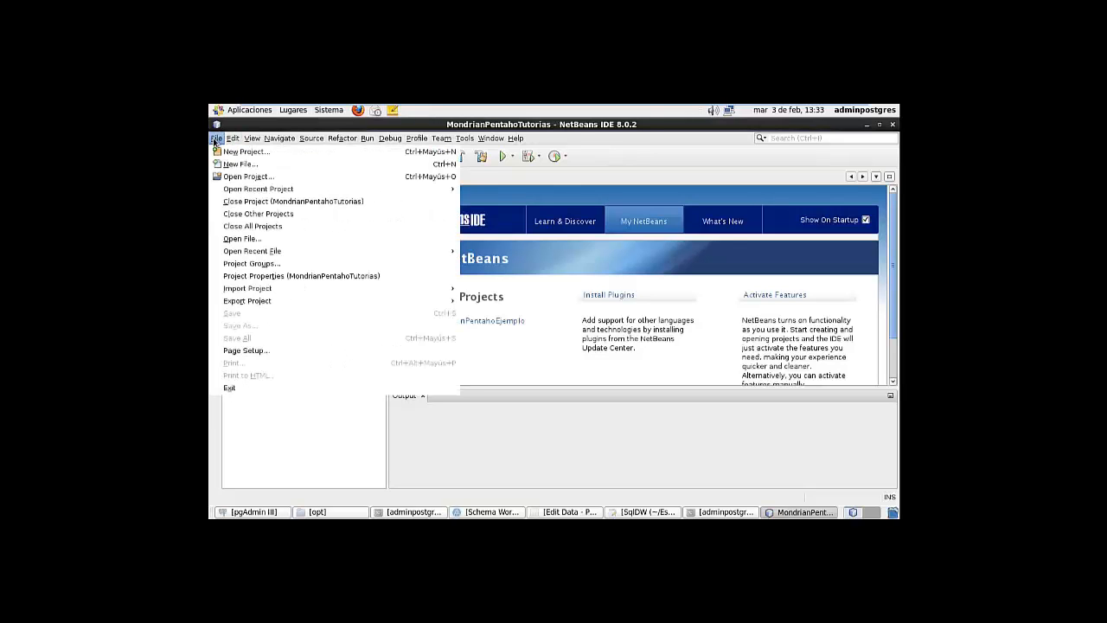
Open the MondrianPentahoEjemplo project from the Escritorio folder
left_click(233, 176)
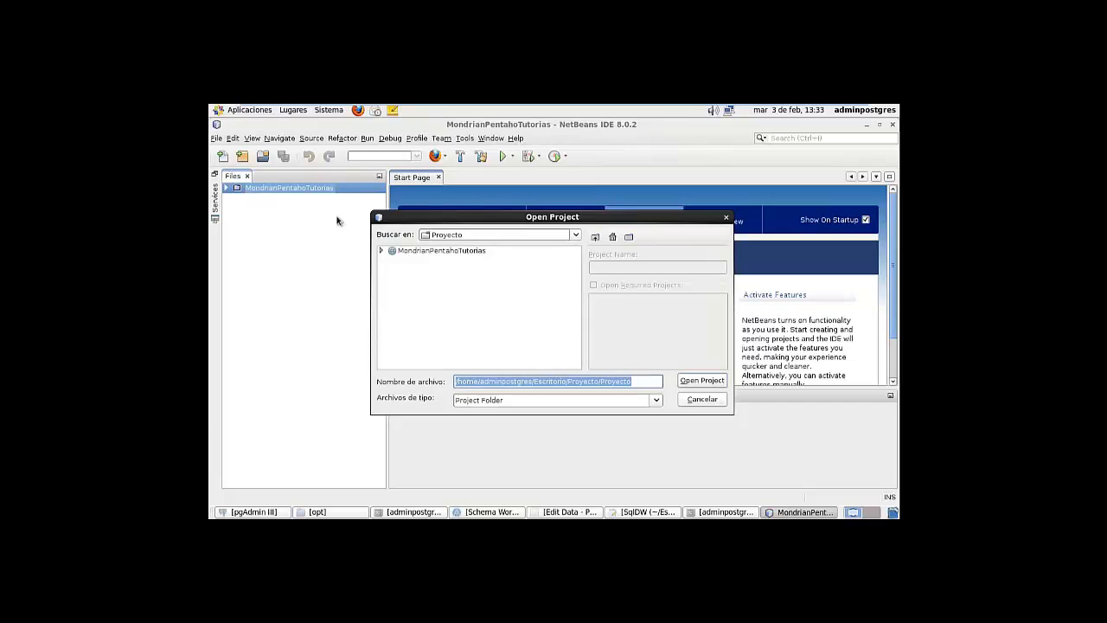
left_click(596, 237)
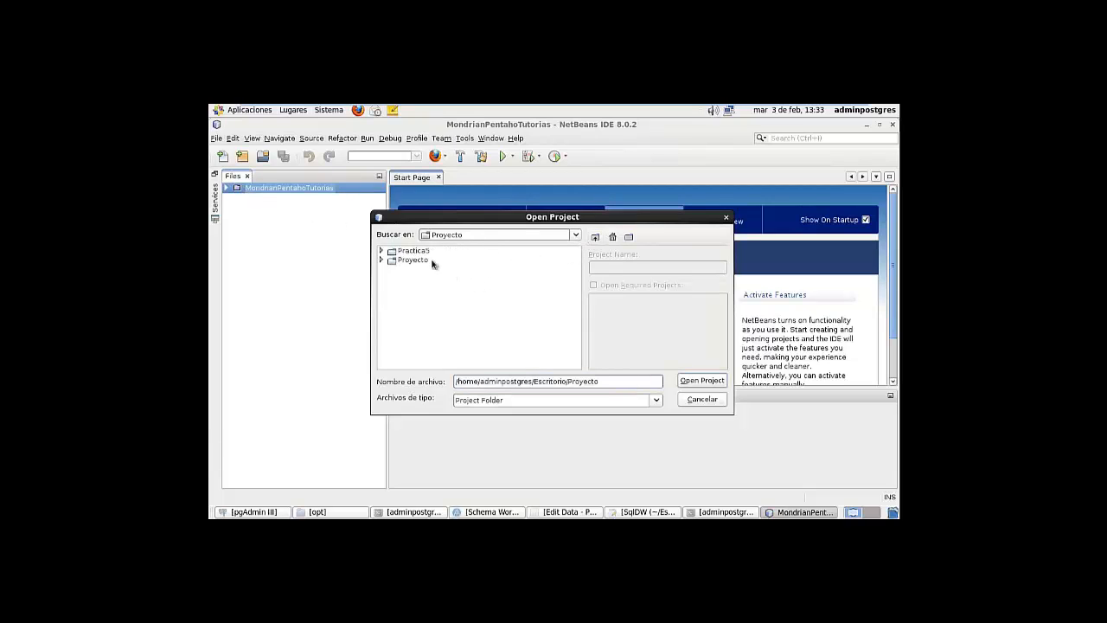
left_click(595, 237)
left_click(595, 237)
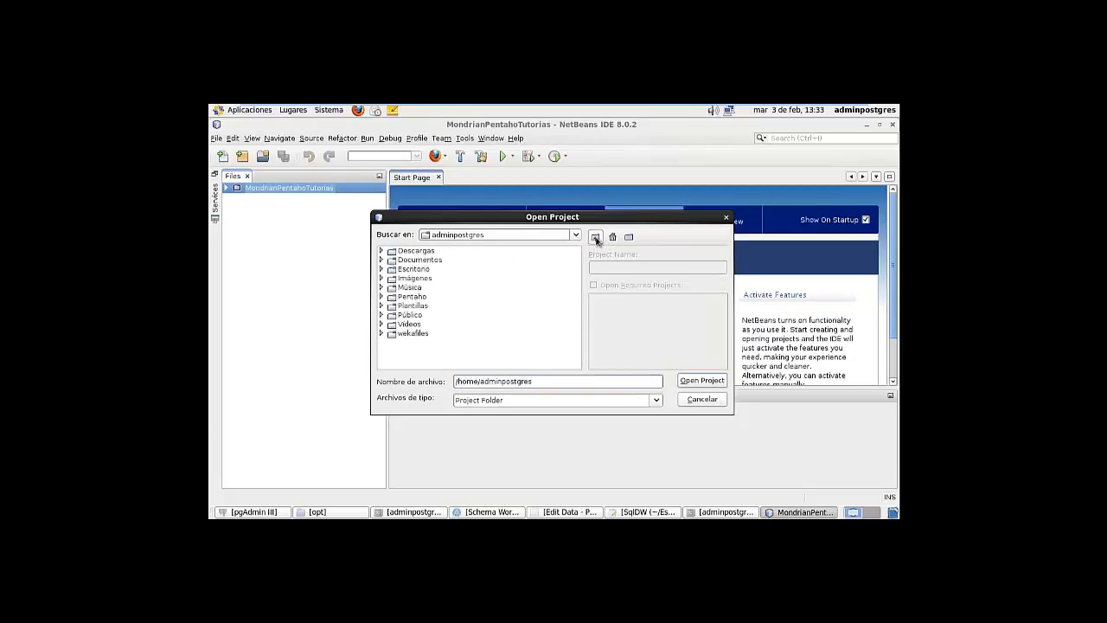
double_click(427, 270)
left_click(467, 270)
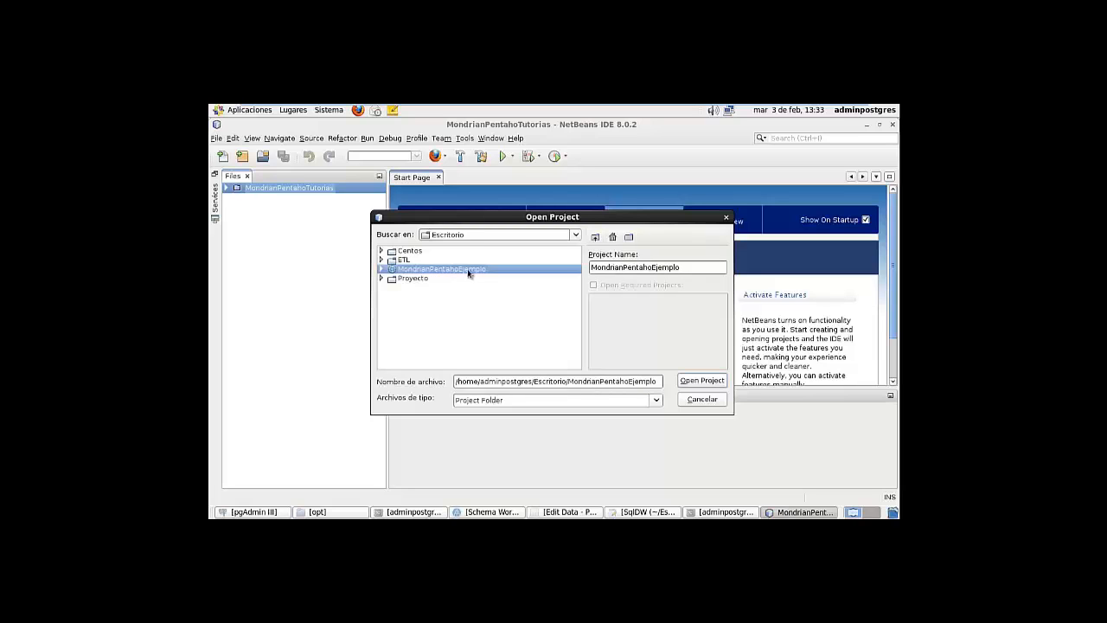
left_click(702, 381)
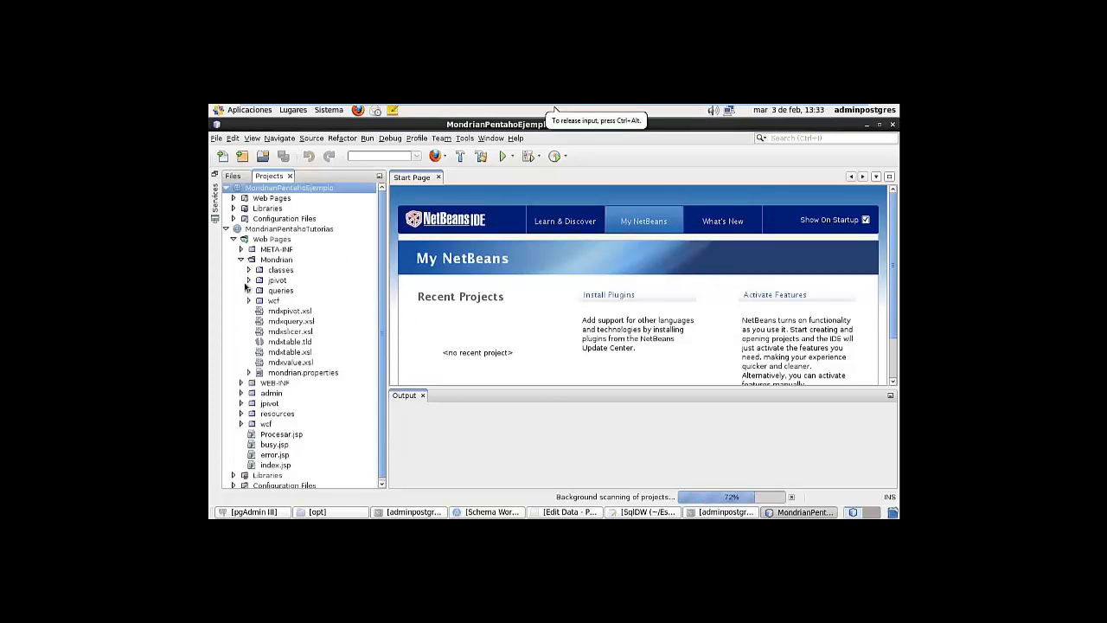
Collapse MondrianPentahoTutorias and expand Web Pages > Mondrian > queries to show its files
left_click(226, 229)
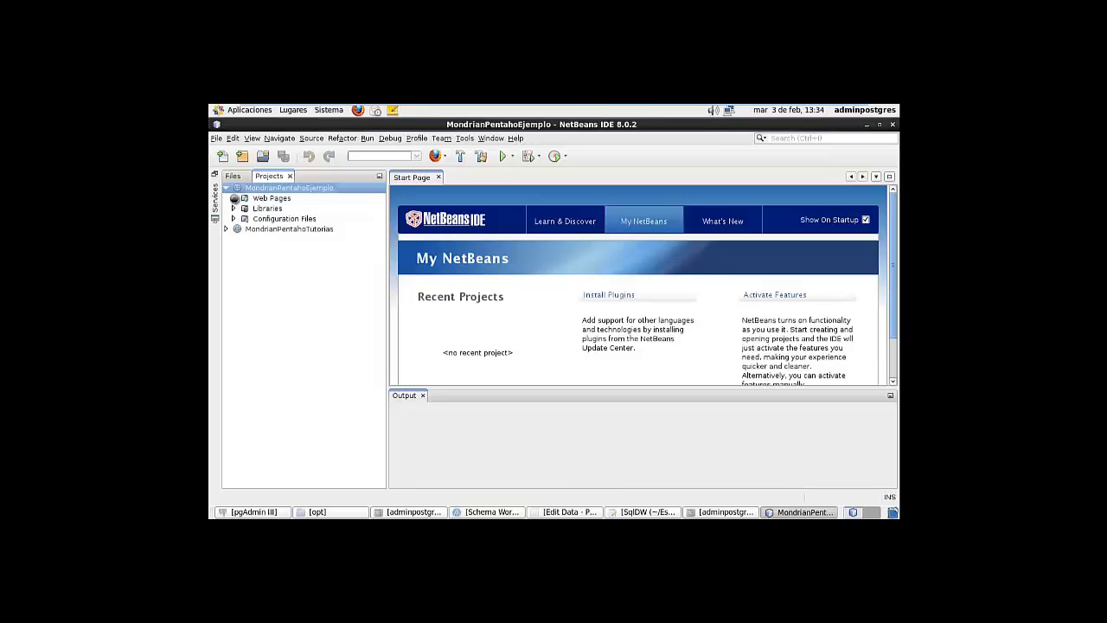
left_click(232, 198)
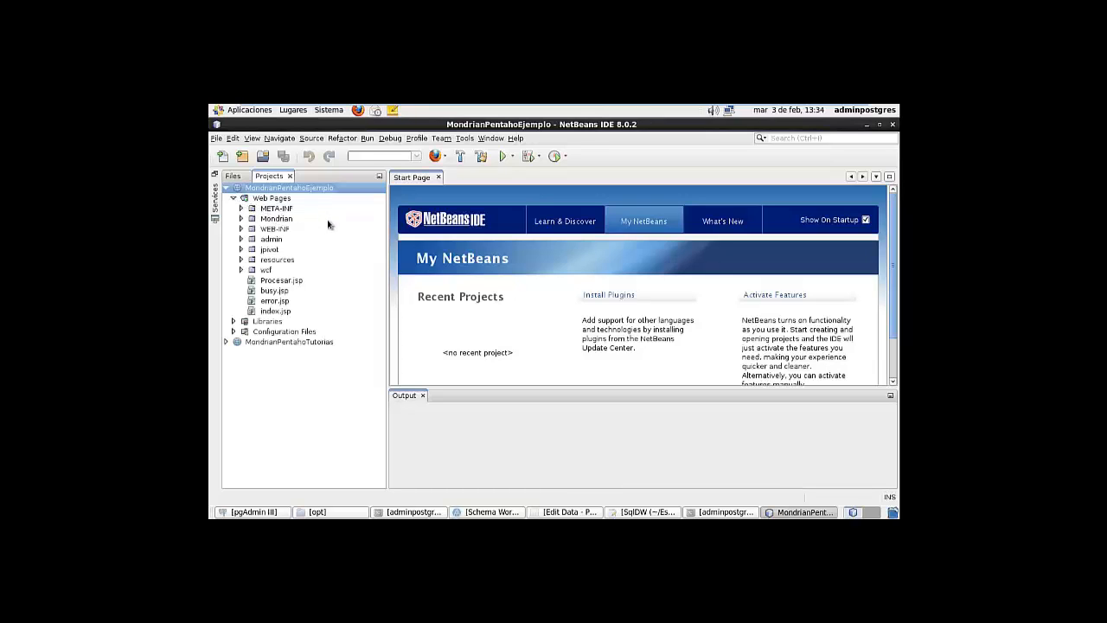
left_click(240, 219)
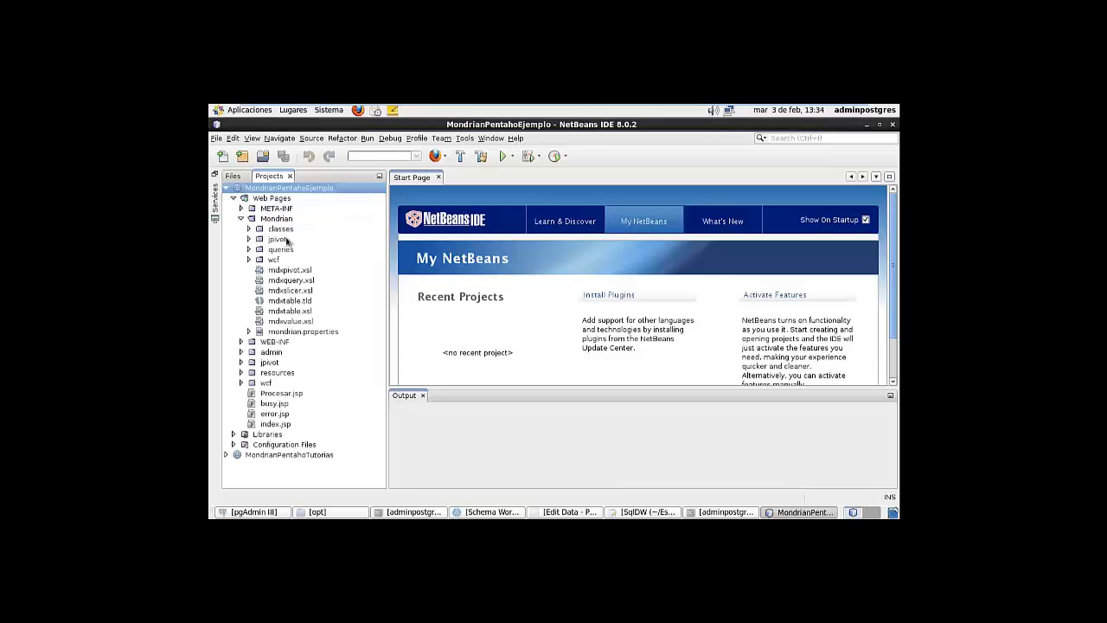
left_click(249, 250)
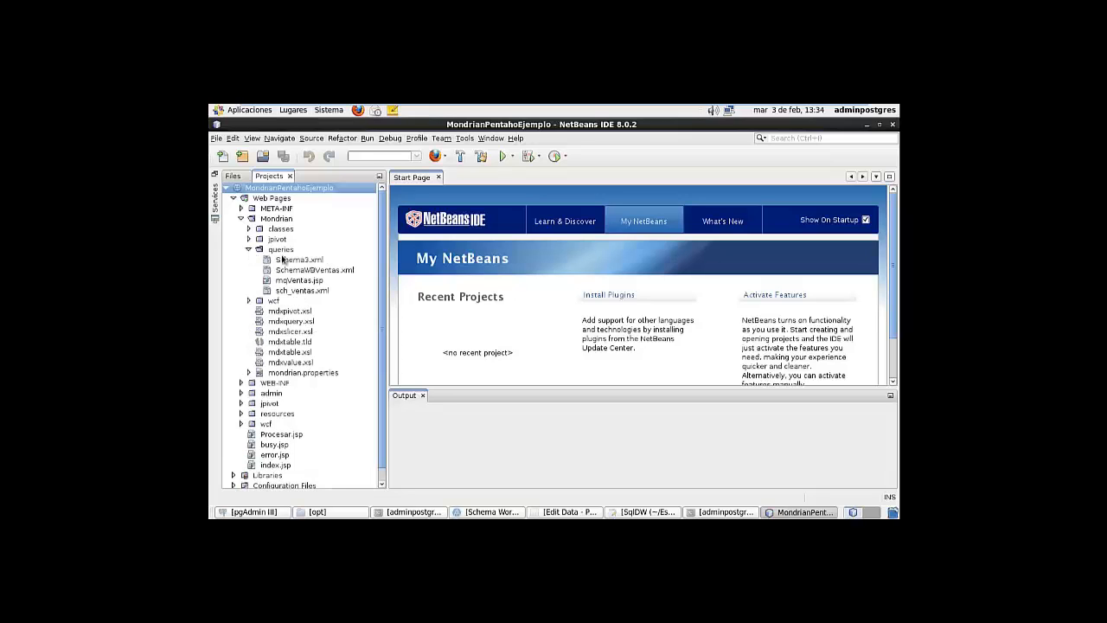
scroll(294, 286, "down", 1)
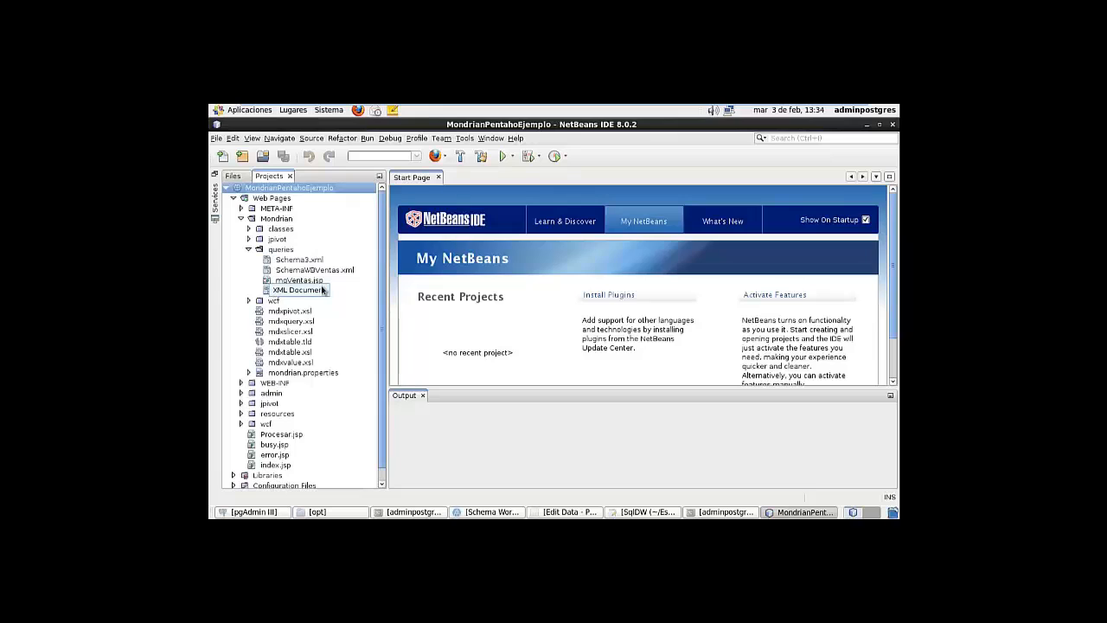
Open the desktop Proyecto > Proyecto folder and select SchemaWBTutorias.xml
left_click(487, 512)
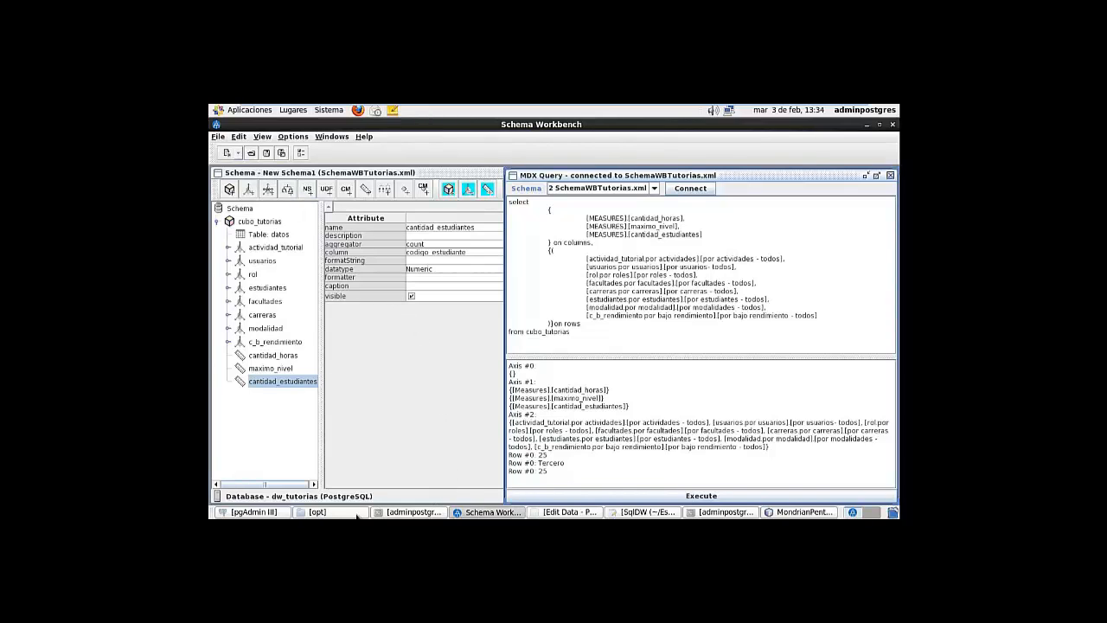
left_click(867, 124)
left_click(867, 124)
double_click(340, 316)
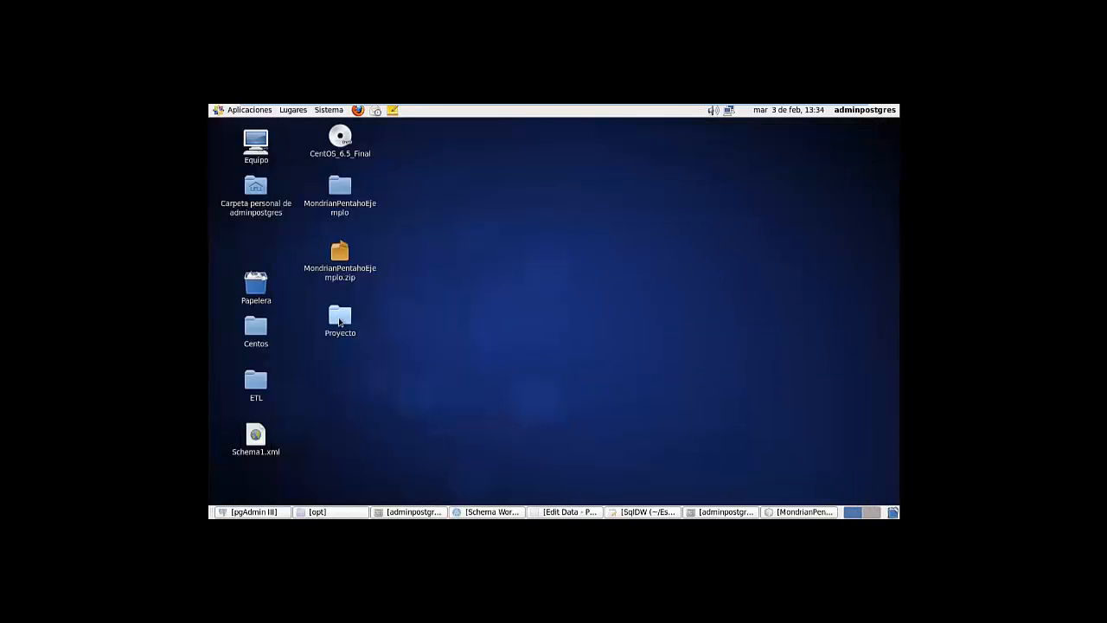
left_click(353, 220)
double_click(353, 220)
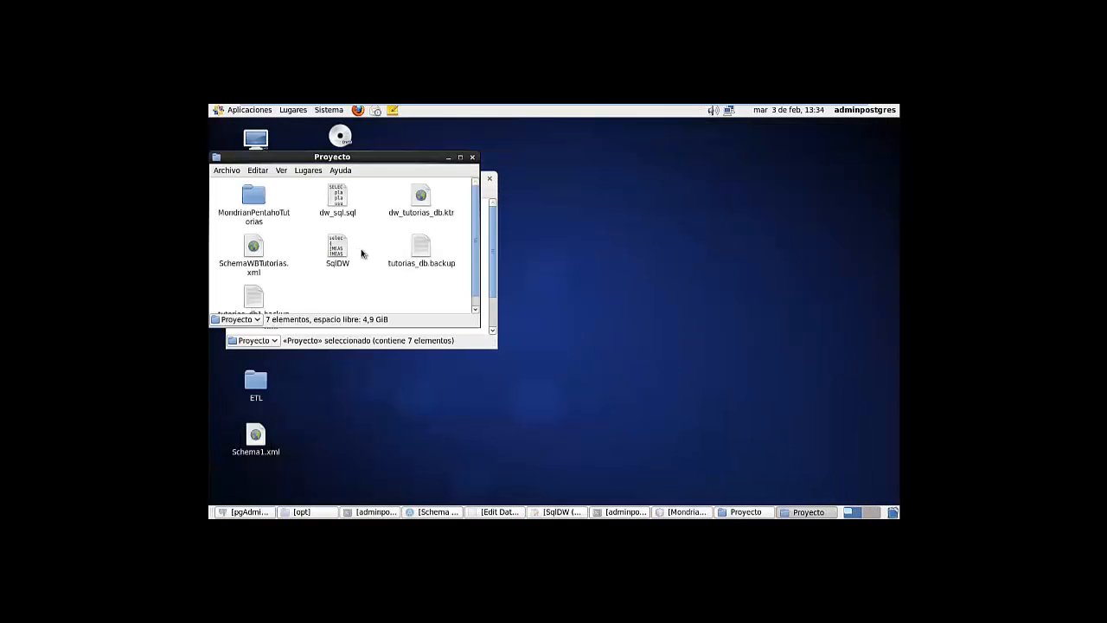
left_click(261, 250)
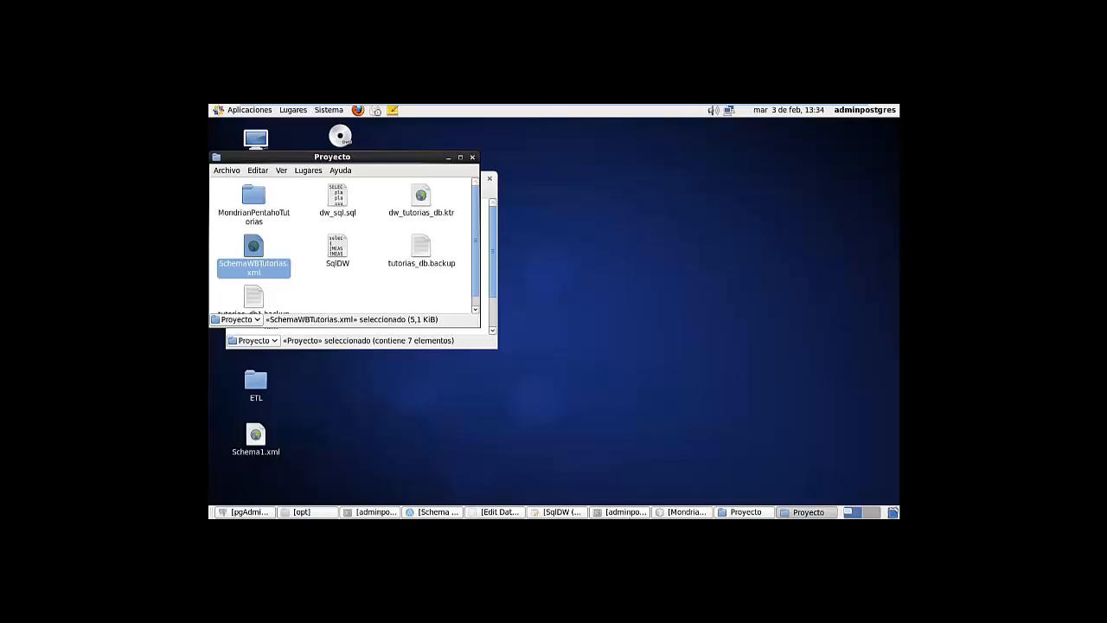
Shrink NetBeans beside it and drag SchemaWBTutorias.xml into the project's queries folder
left_click(662, 514)
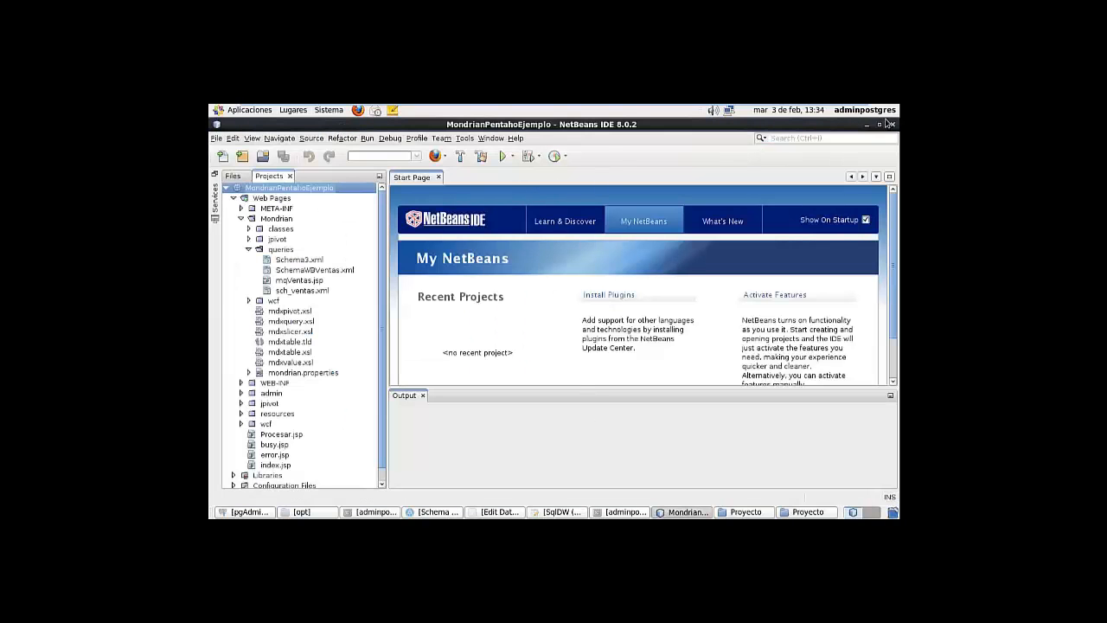
left_click(879, 124)
left_click_drag(519, 145, 676, 112)
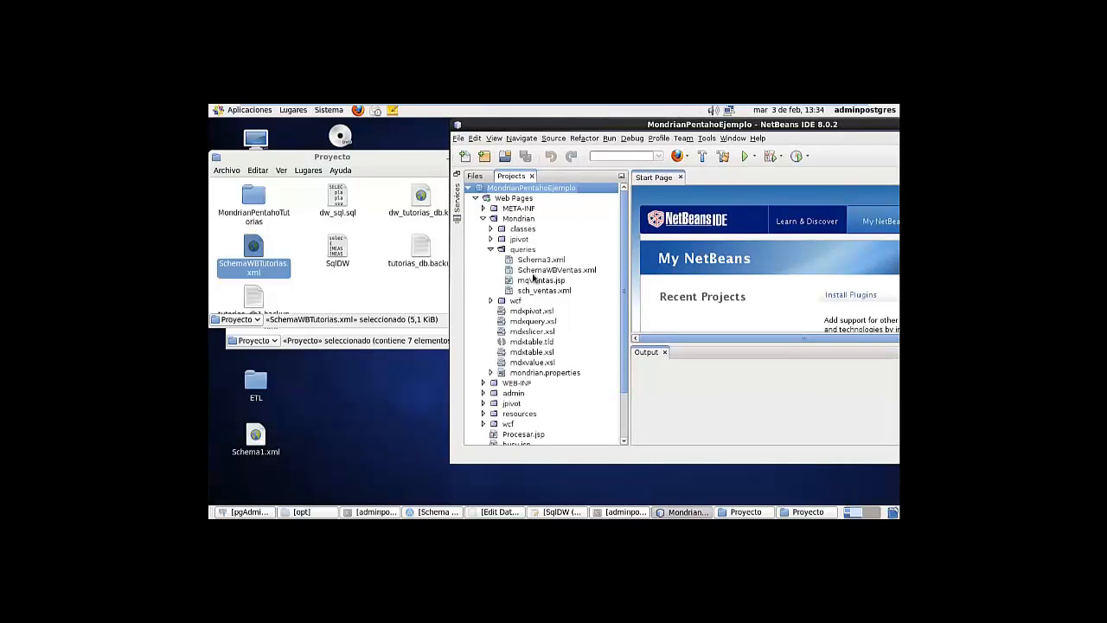
left_click_drag(254, 251, 545, 293)
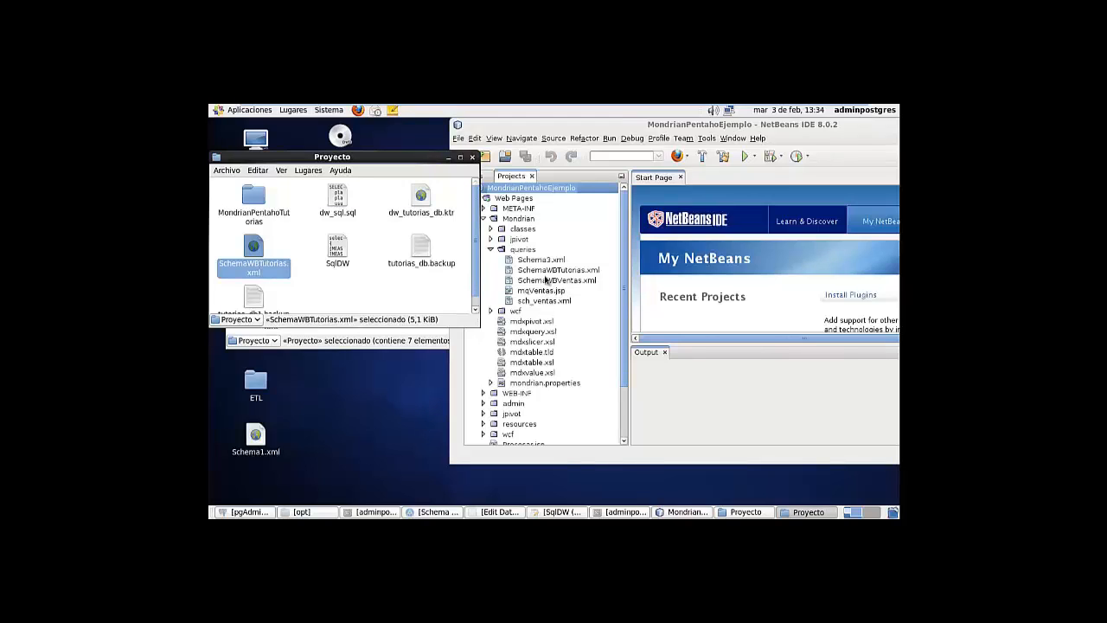
left_click(553, 272)
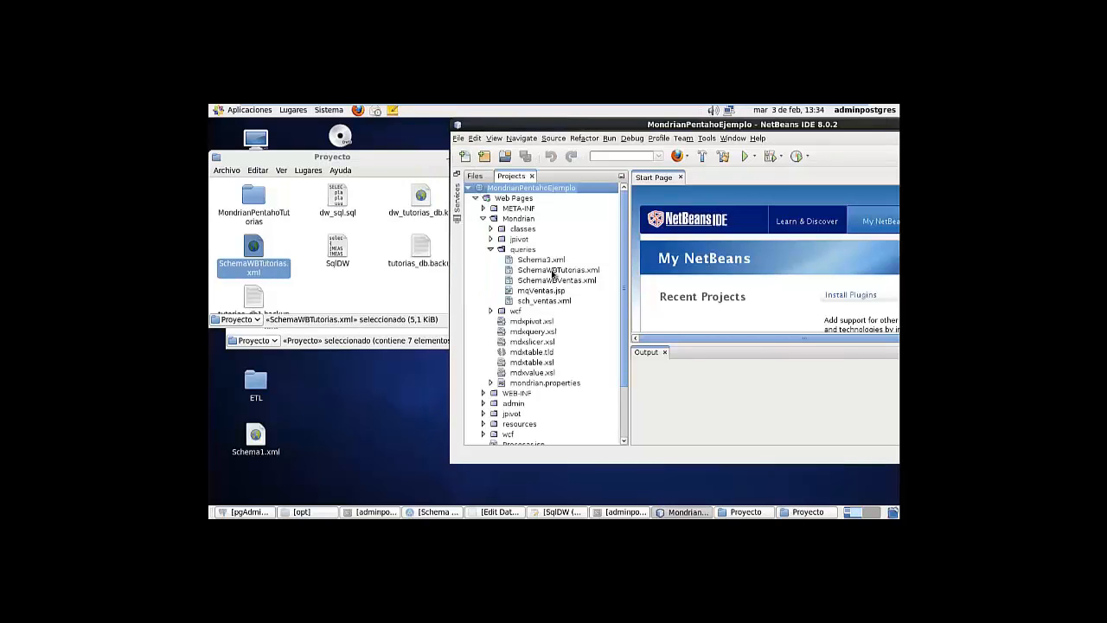
View SchemaWBTutorias.xml in the editor with the IDE maximized, then close it
left_click(552, 272)
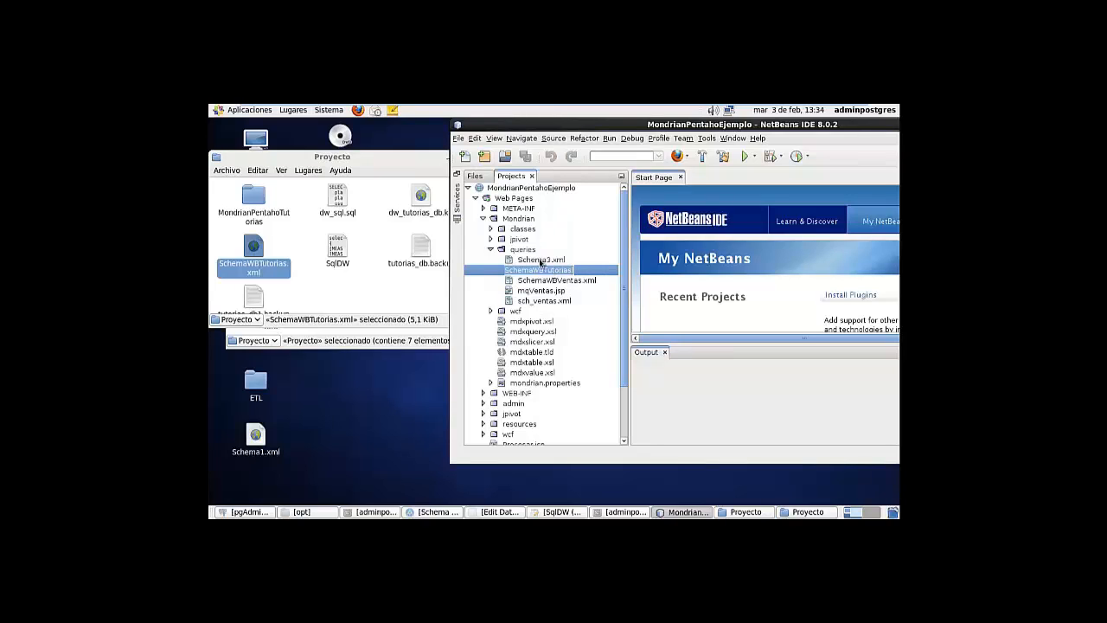
double_click(541, 271)
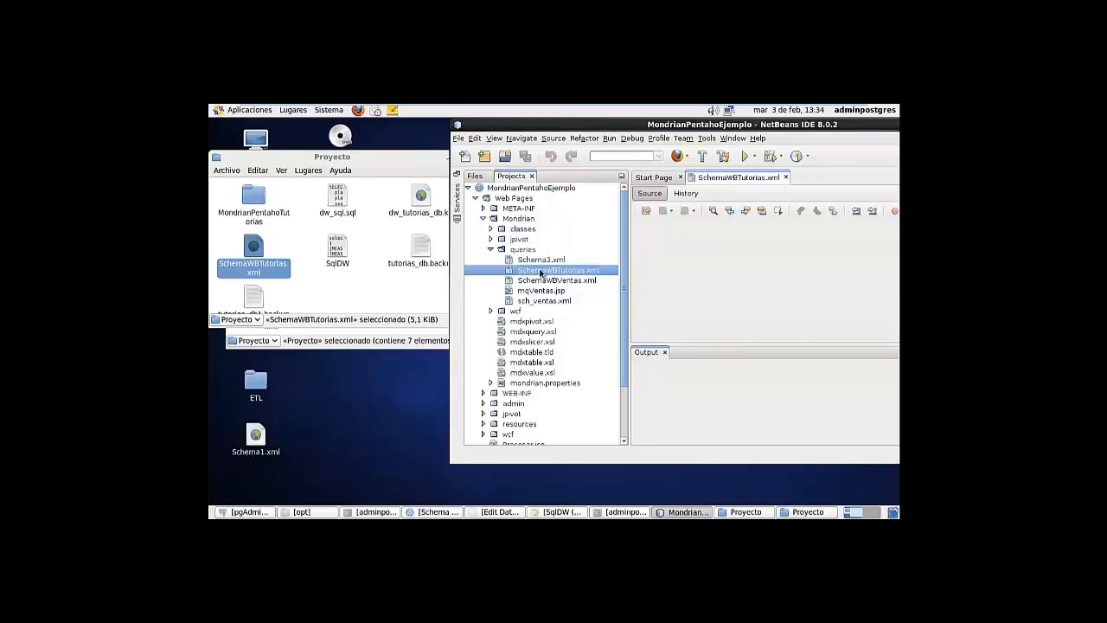
double_click(848, 128)
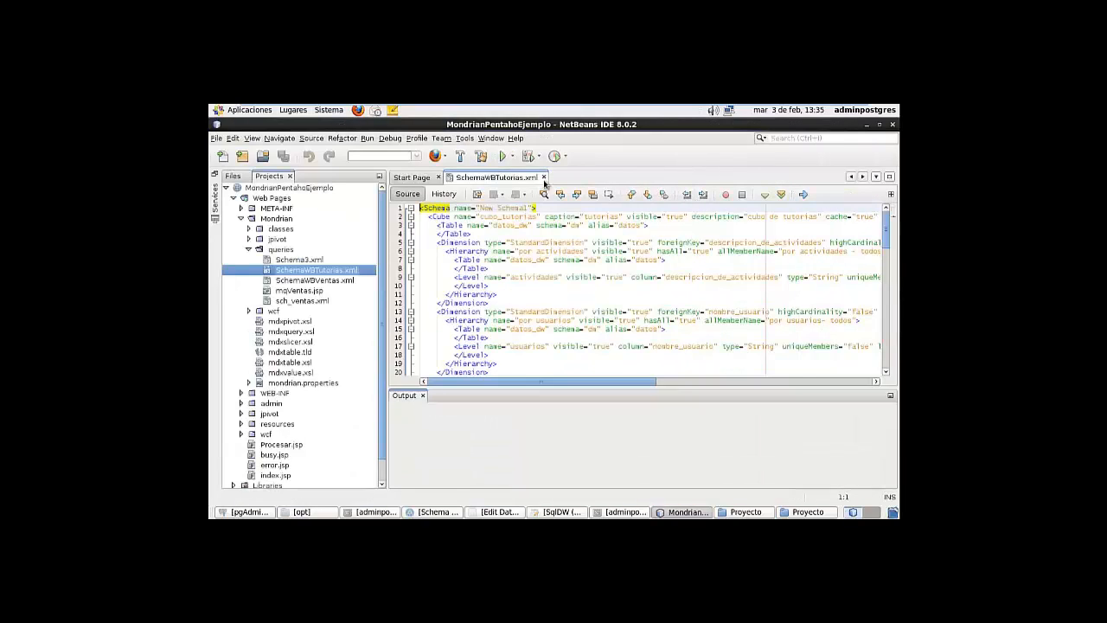
left_click(544, 176)
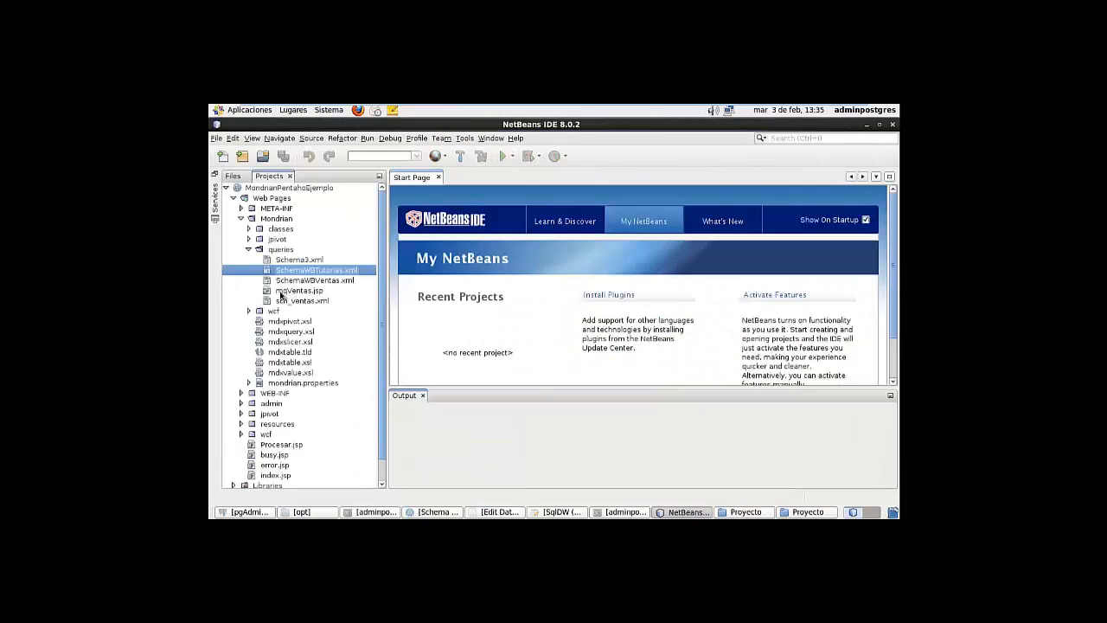
Open mqVentas.jsp and check the dw_tutorias database name in the line-12 connection URL
double_click(344, 289)
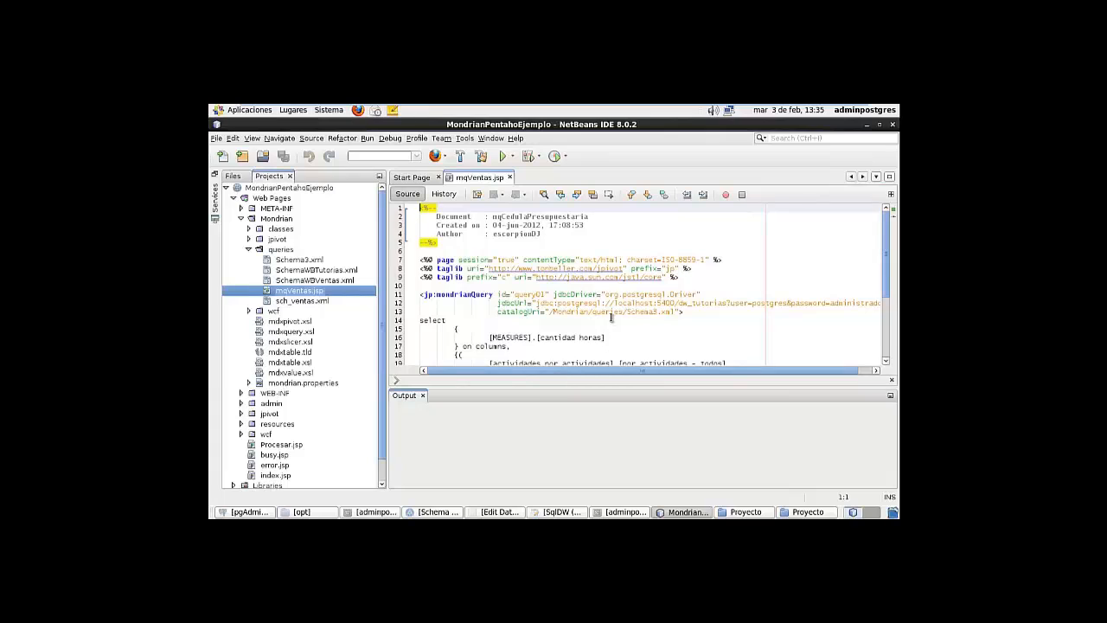
left_click(681, 304)
double_click(697, 303)
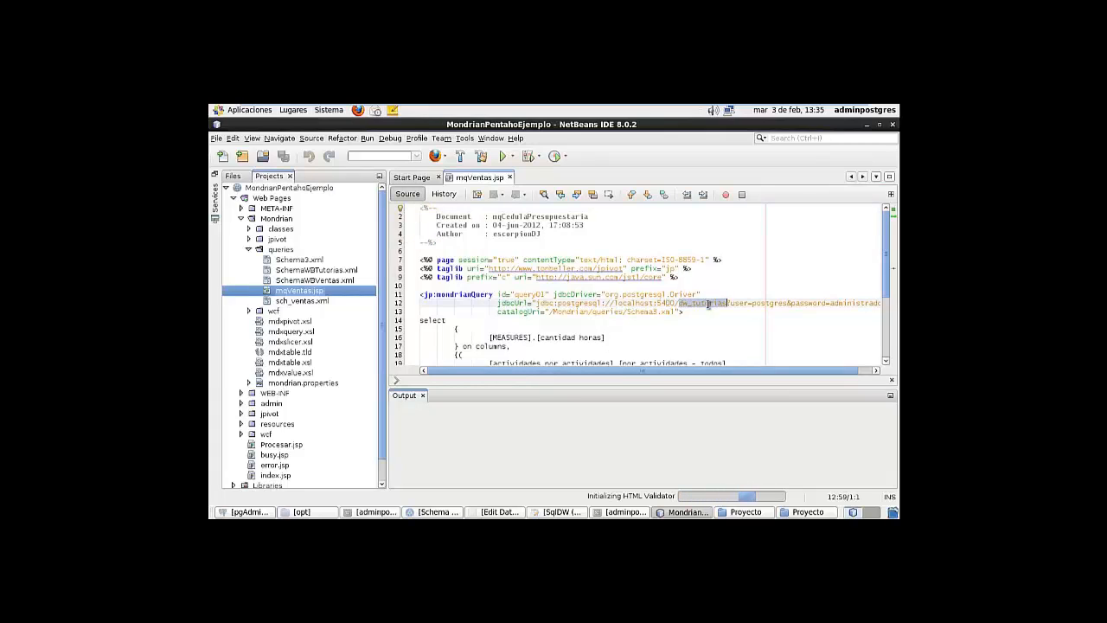
left_click(757, 304)
key("Right")
key("Right")
key("Right")
key("Right")
key("Right")
key("Right")
key("Right")
key("Right")
key("Right")
key("Right")
key("Right")
key("Right")
key("Right")
key("Right")
key("Right")
key("Right")
key("Right")
key("Right")
key("Right")
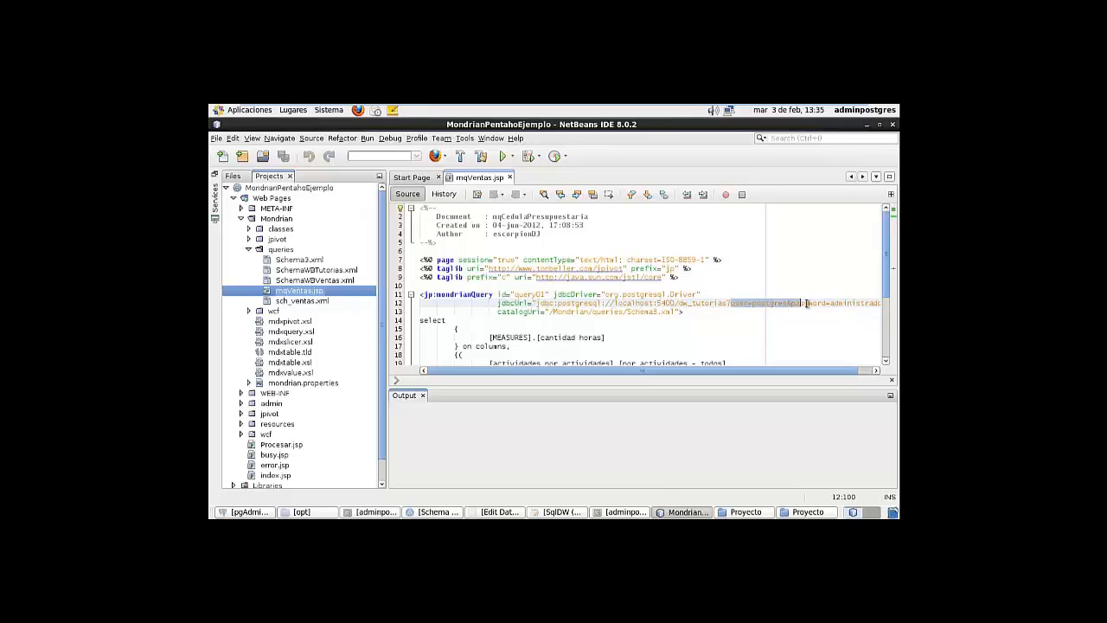
left_click(649, 312)
Copy the name SchemaWBTutorias from the file's Rename dialog without renaming it
left_click(318, 270)
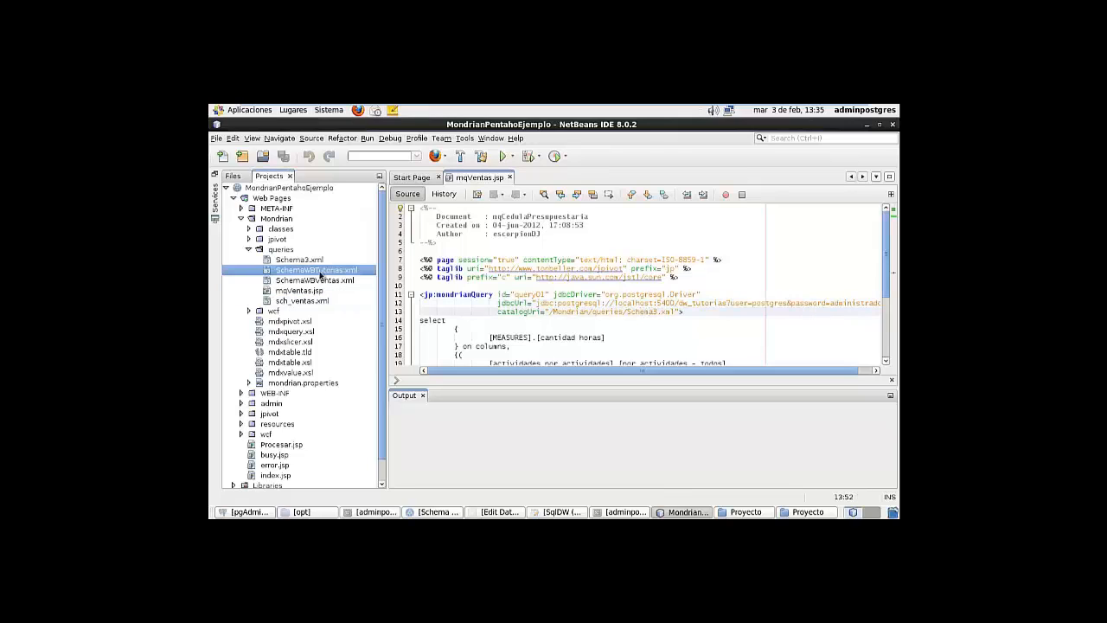
right_click(319, 274)
left_click(302, 273)
right_click(313, 276)
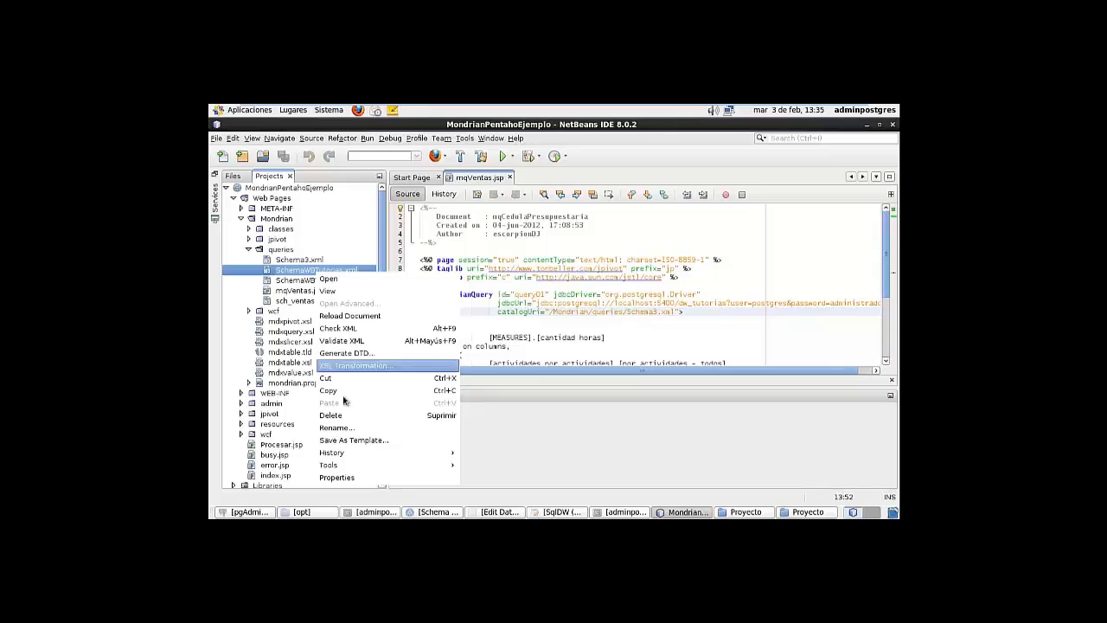
left_click(341, 428)
key("ctrl+c")
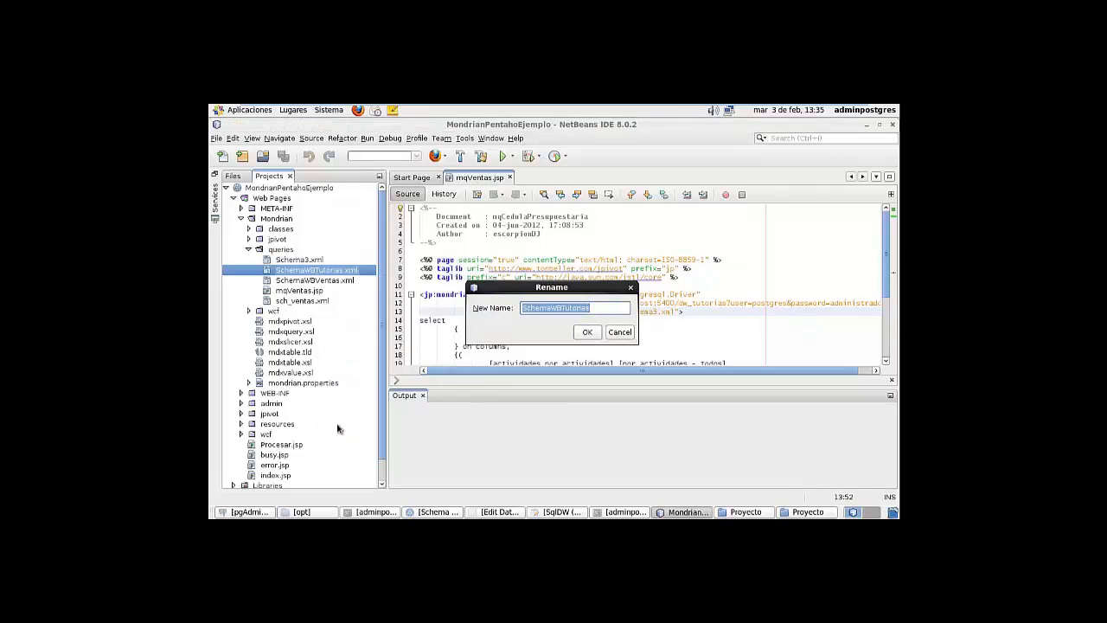
left_click(588, 333)
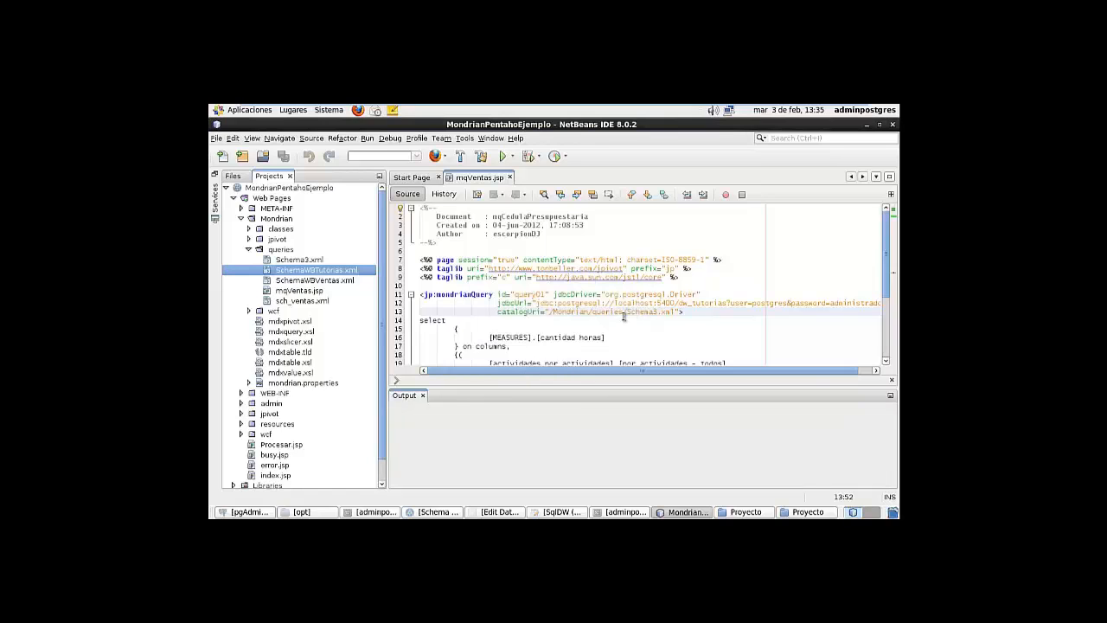
Replace Schema3 with SchemaWBTutorias in the line-13 catalogUri and select the old query
left_click_drag(628, 314, 659, 312)
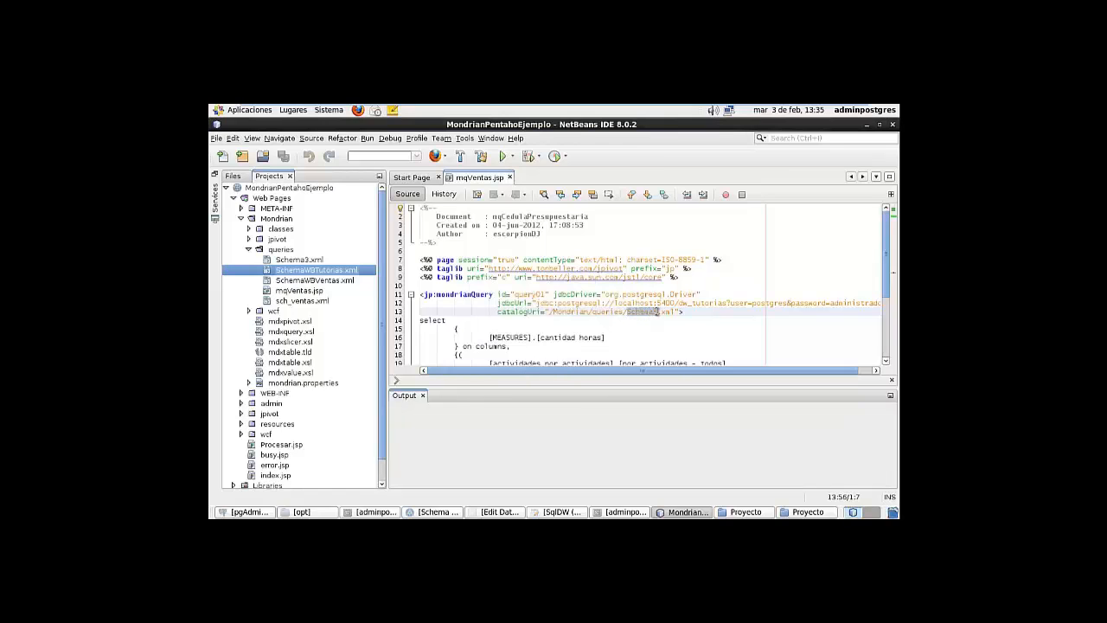
key("ctrl+v")
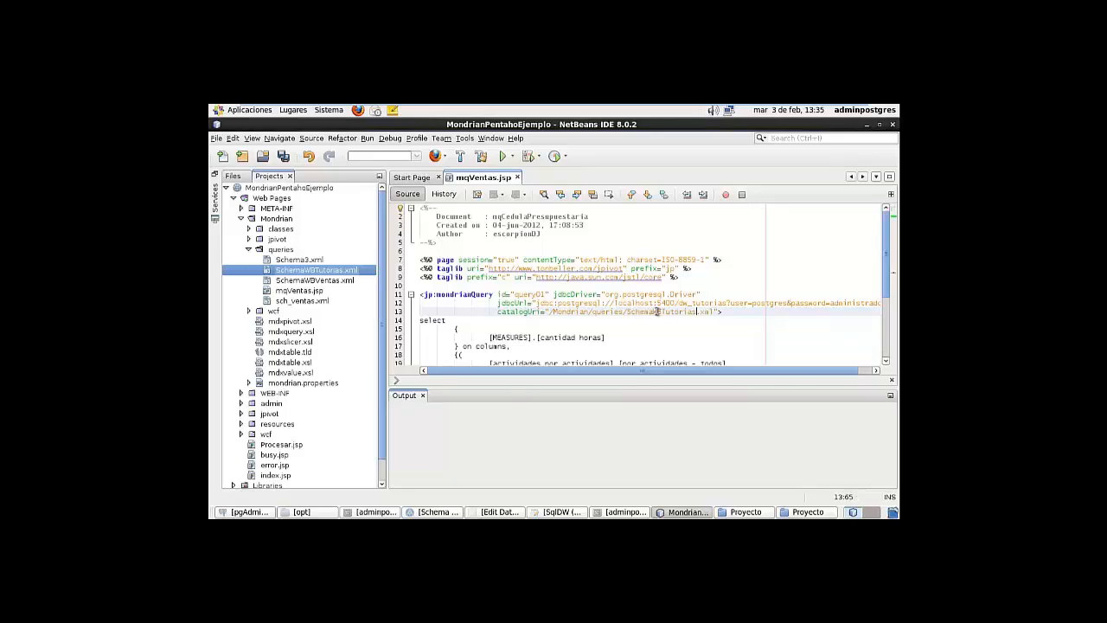
scroll(740, 311, "down", 2)
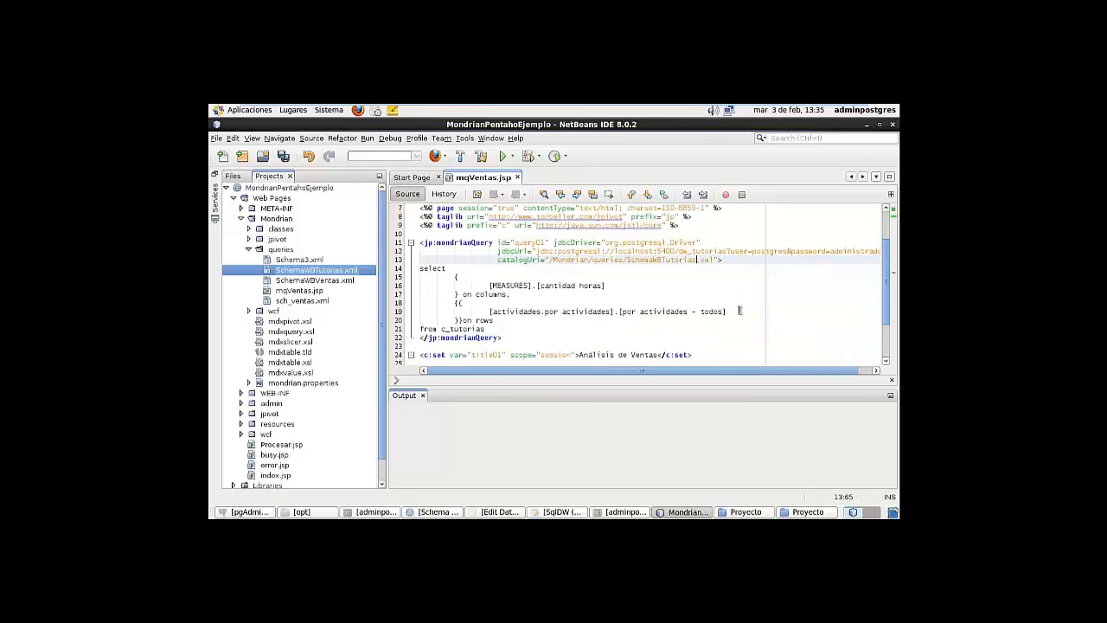
scroll(739, 311, "down", 2)
scroll(735, 309, "up", 3)
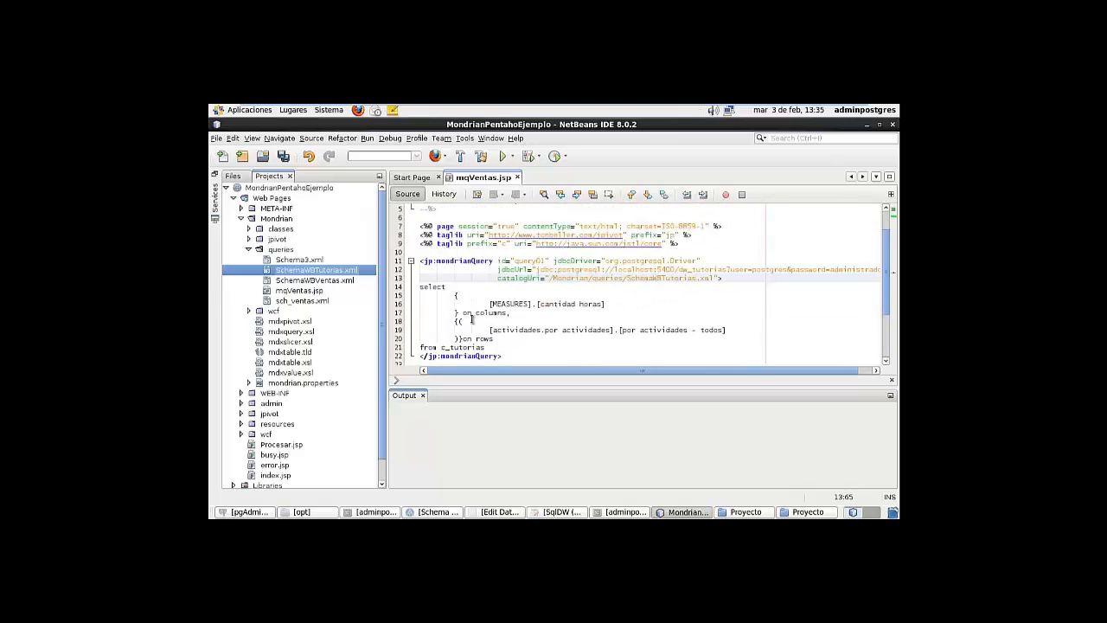
scroll(471, 320, "down", 2)
left_click_drag(421, 235, 500, 296)
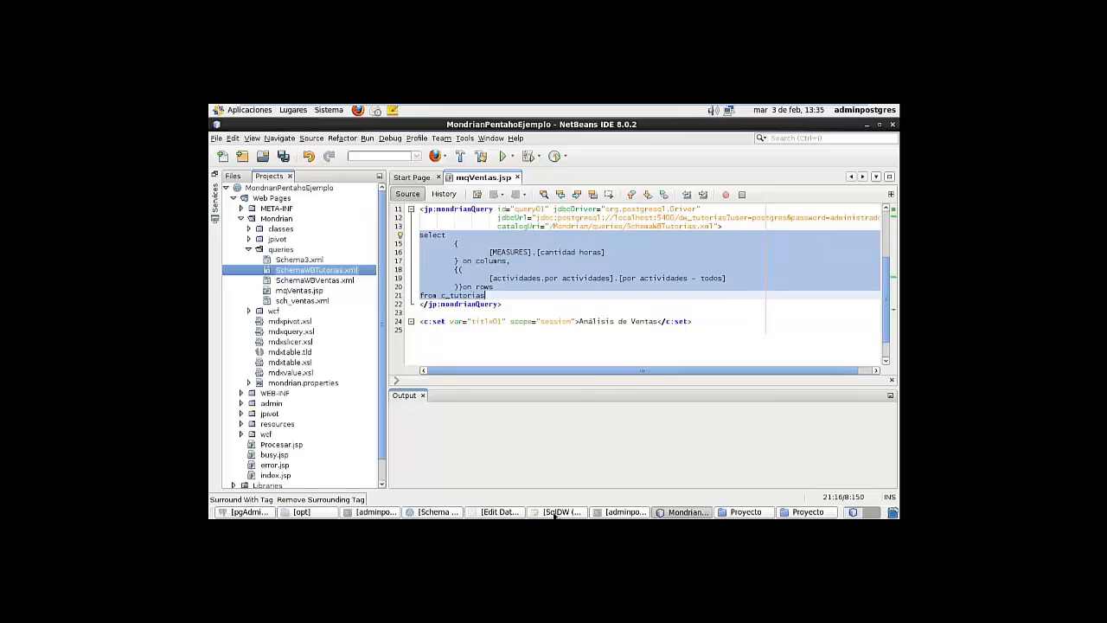
Paste the cubo_tutorias MDX query from Schema Workbench into mqVentas.jsp and run MondrianPentahoEjemplo
left_click(437, 513)
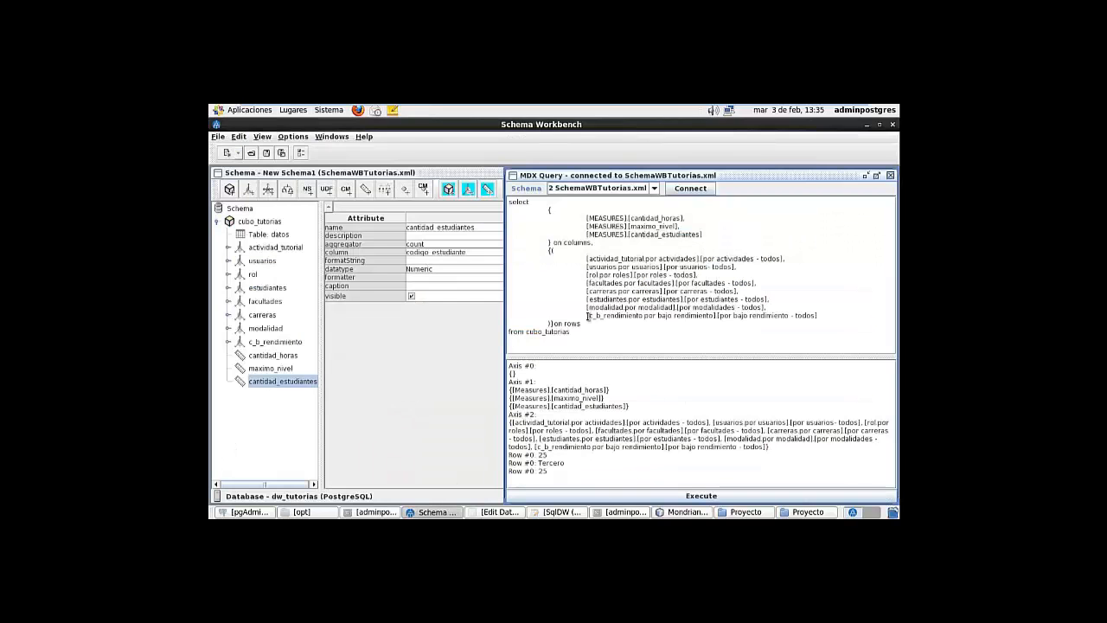
left_click_drag(572, 334, 512, 198)
key("ctrl+c")
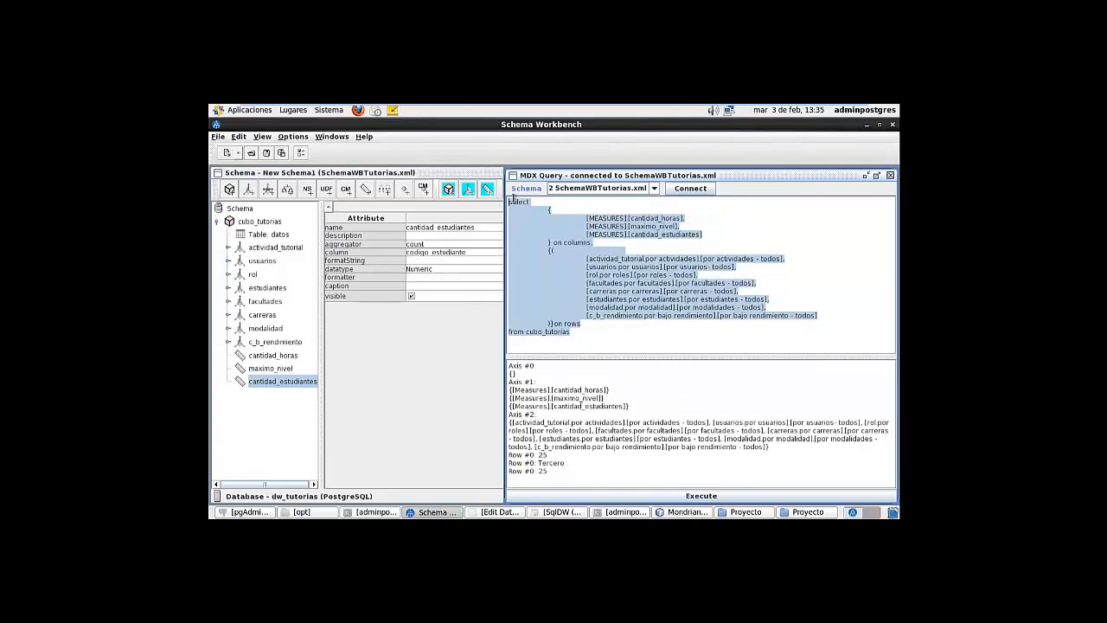
left_click(684, 512)
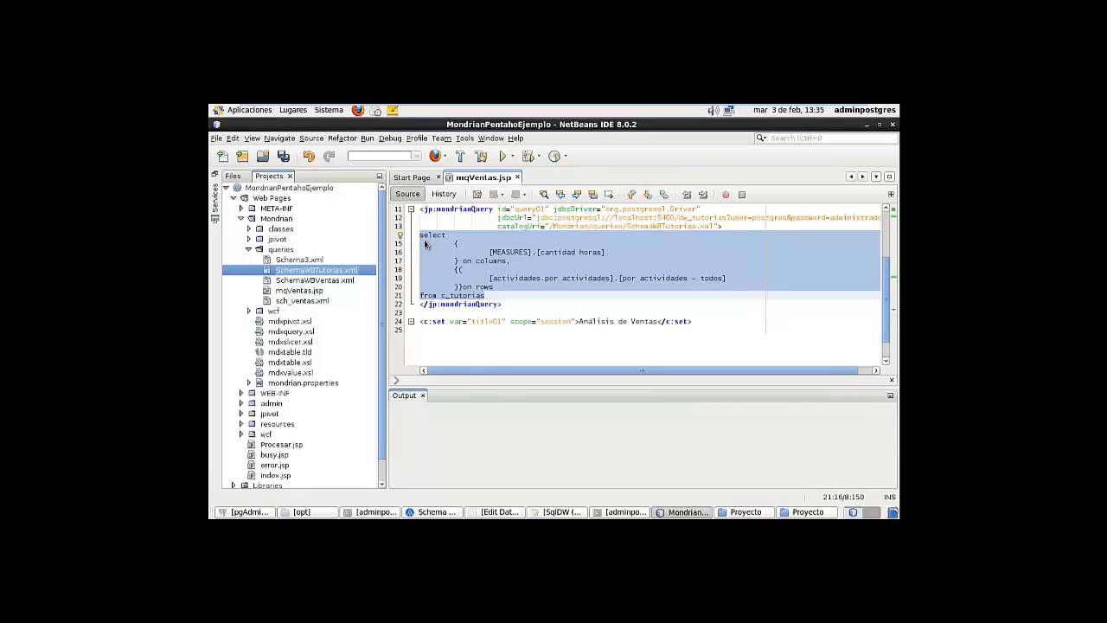
key("ctrl+v")
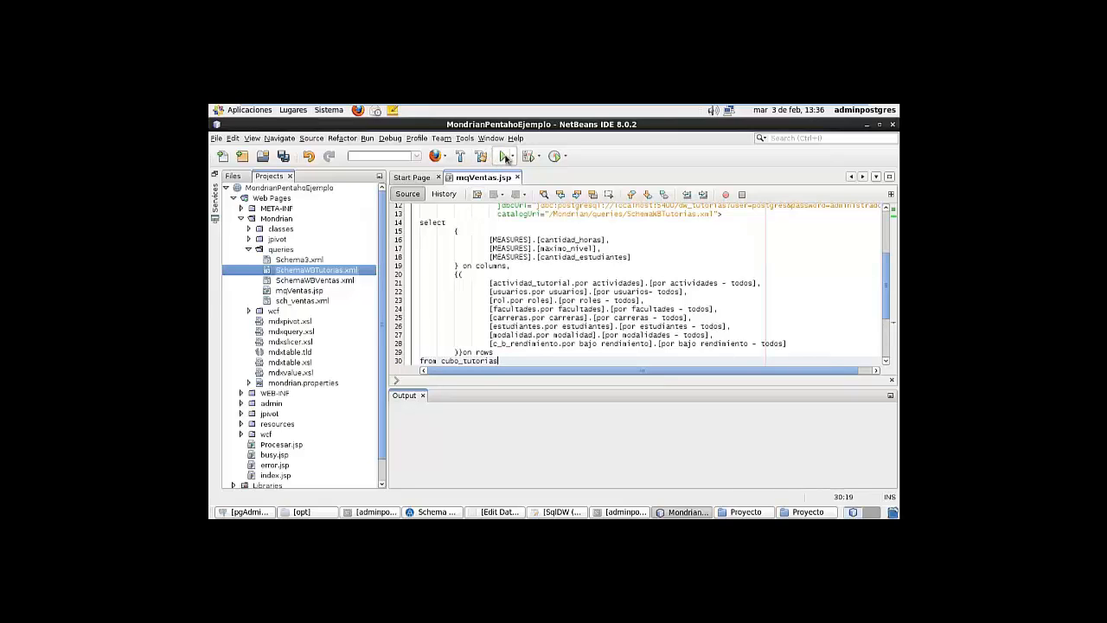
left_click(505, 157)
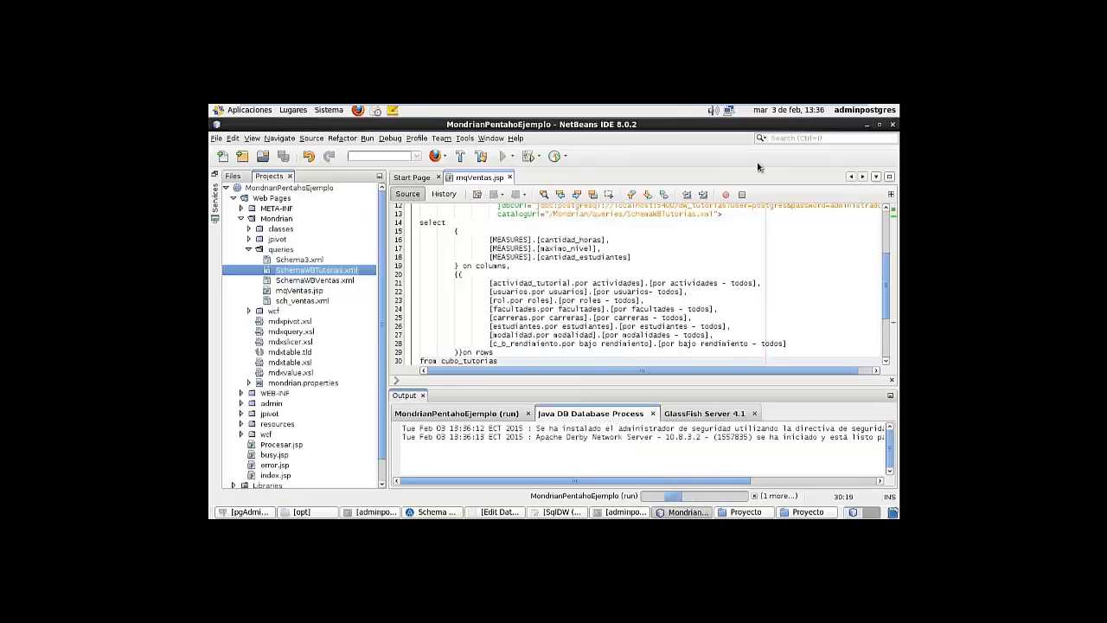
scroll(706, 248, "up", 2)
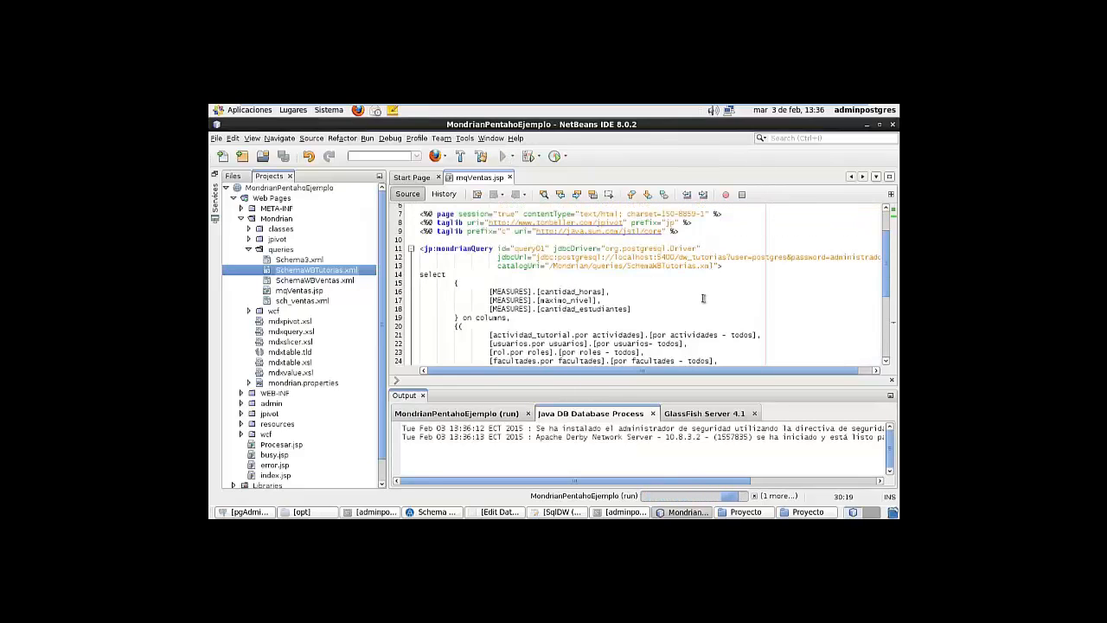
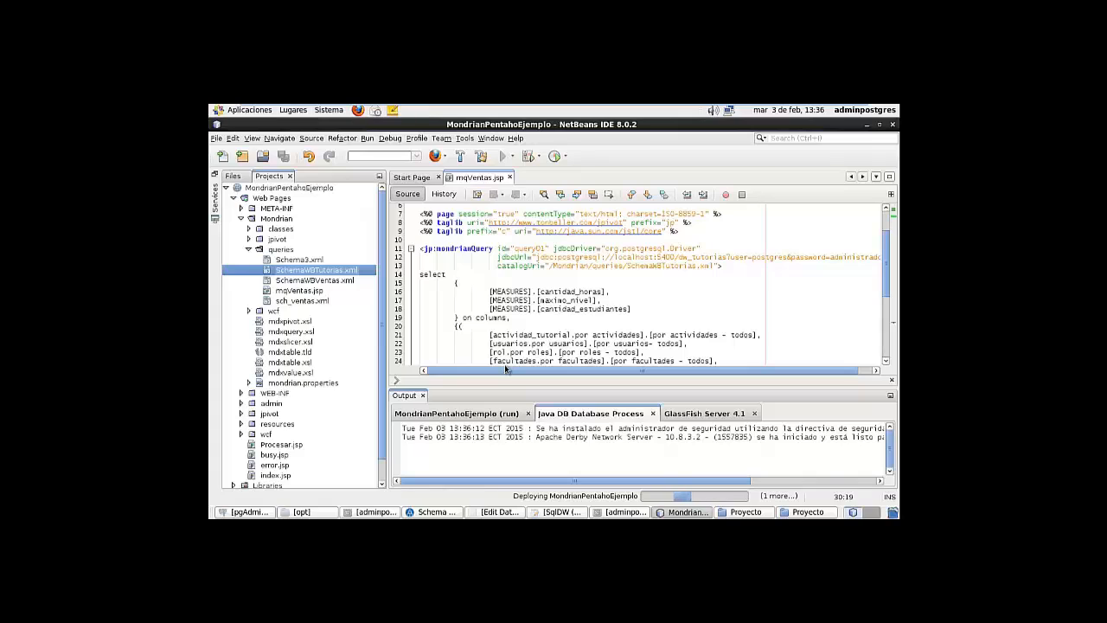
Open index.jsp from Web Pages to see its 'Ejercicio 1: Análisis de Ventas' link to Procesar.jsp?query=mqVentas
left_click_drag(507, 369, 530, 369)
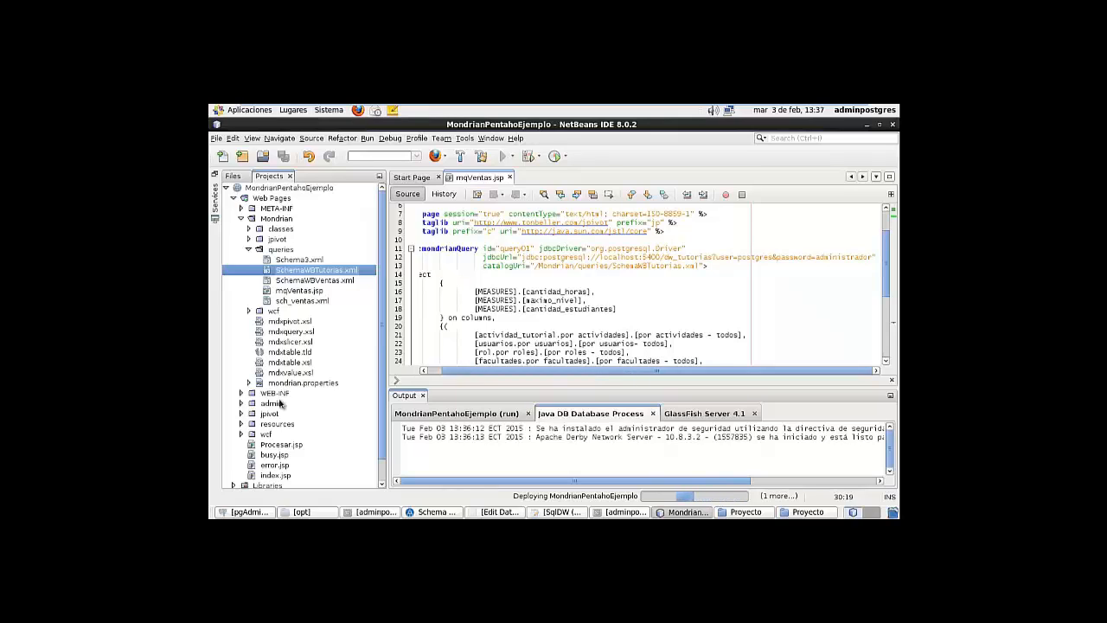
scroll(269, 441, "down", 1)
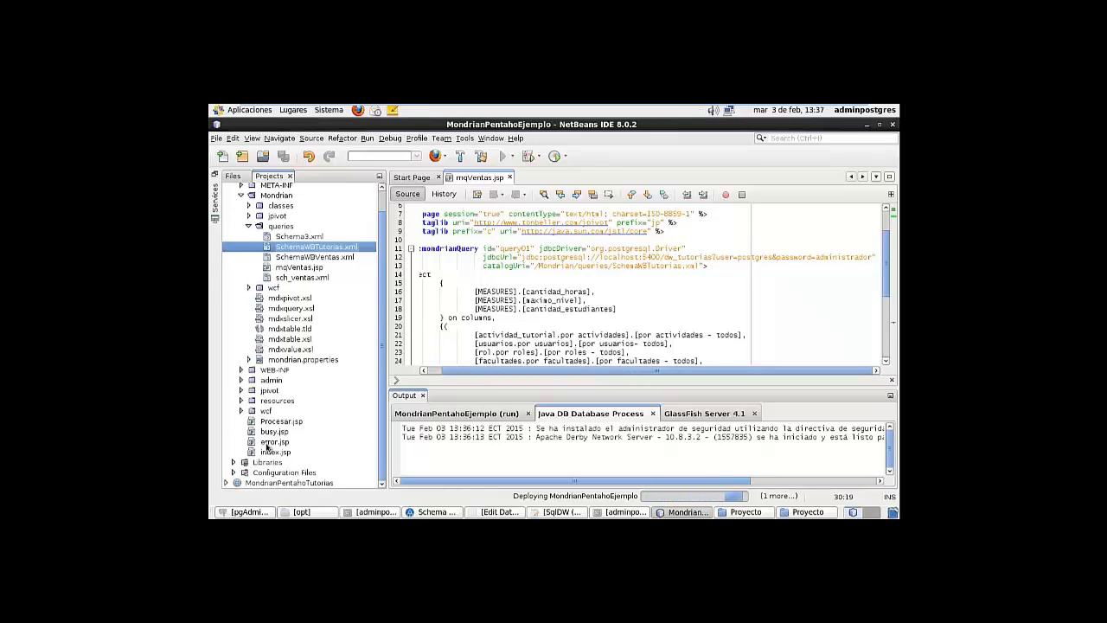
double_click(277, 452)
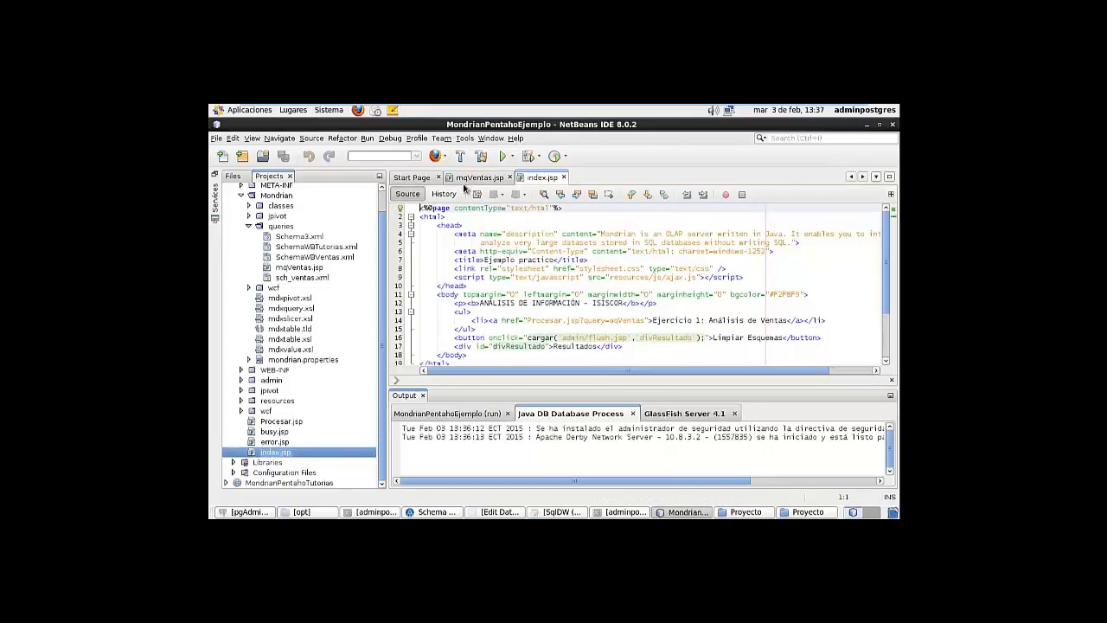
Return to the mqVentas.jsp code while the app opens at localhost:8080/MondrianPentahoEjemplo in Firefox
left_click(476, 177)
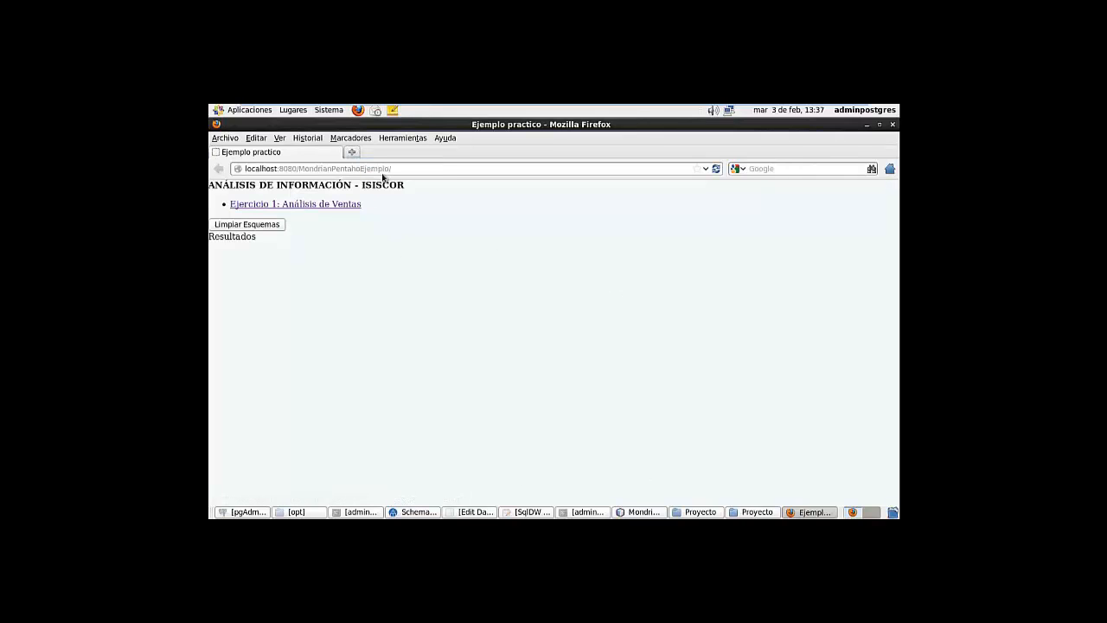
Load the 'Ejercicio 1: Análisis de Ventas' pivot page, then bring Schema Workbench forward
left_click(294, 208)
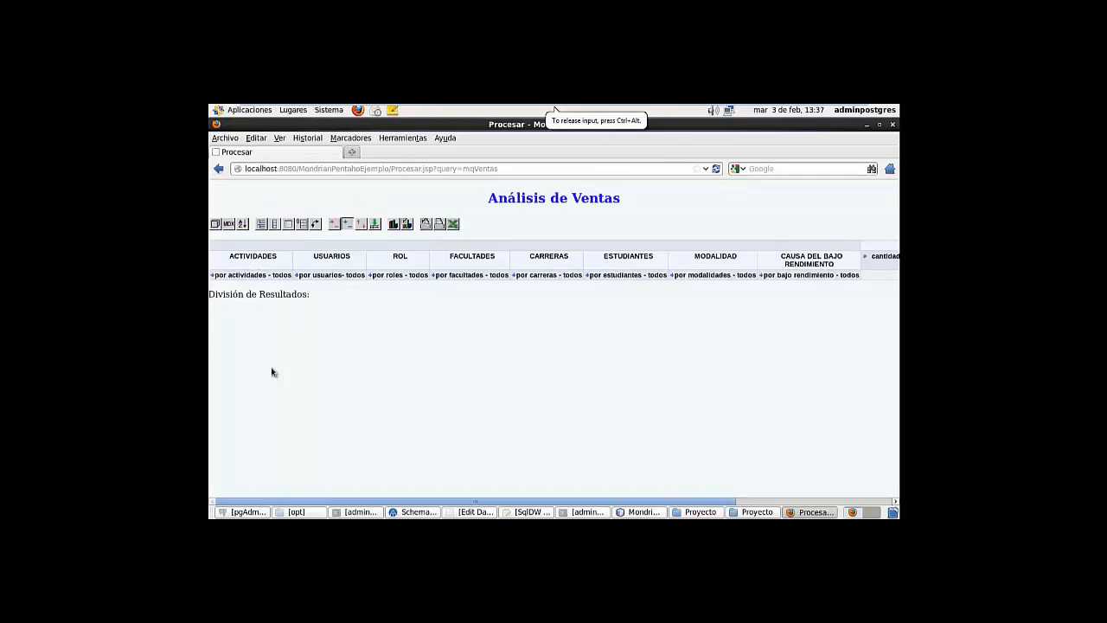
left_click(391, 513)
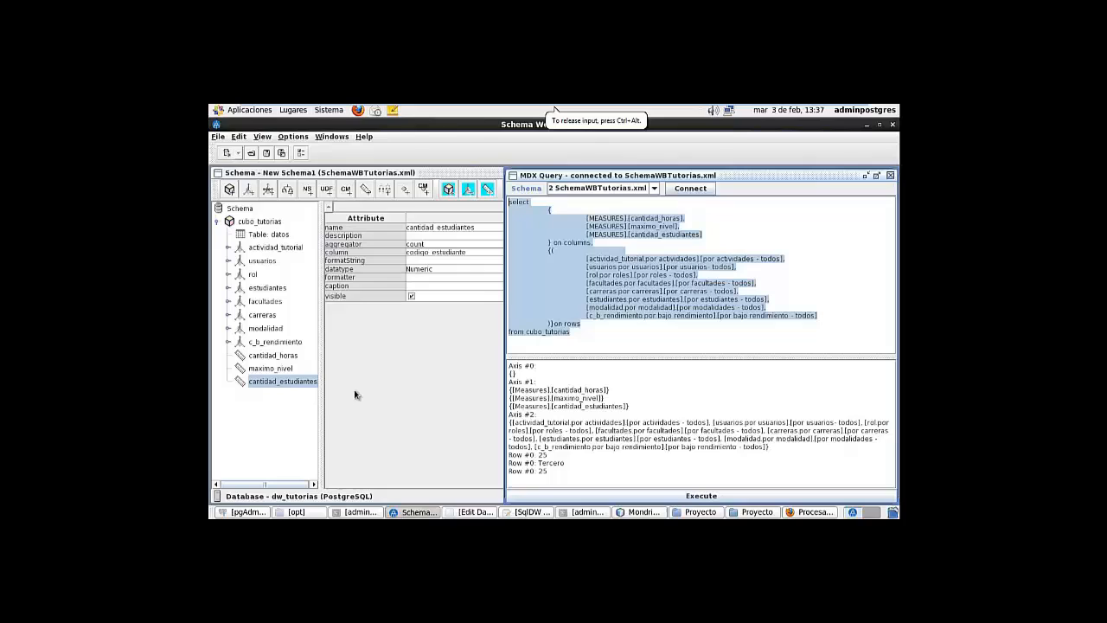
Inspect the actividad_tutorial, usuarios, rol, estudiantes, facultades, carreras and modalidad dimensions
left_click(265, 250)
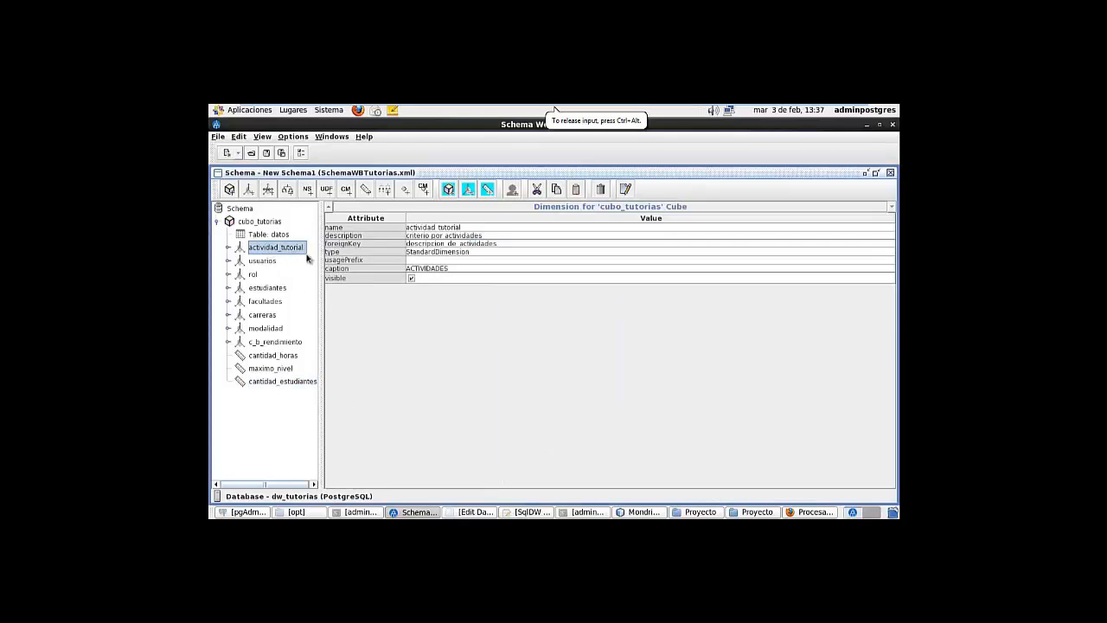
left_click(265, 261)
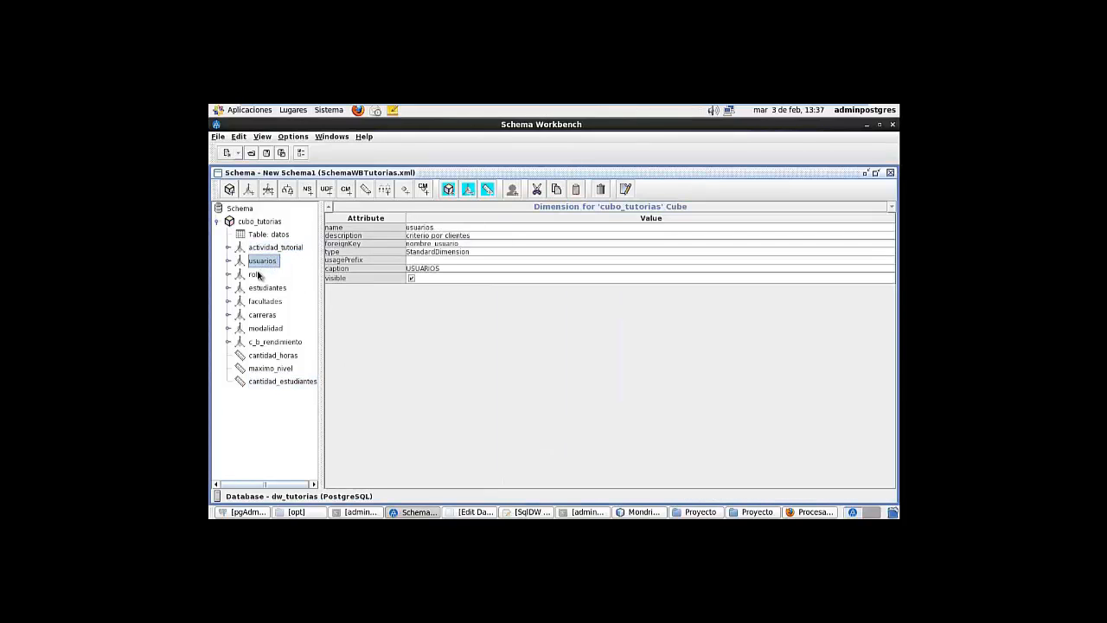
left_click(256, 274)
left_click(283, 292)
left_click(280, 301)
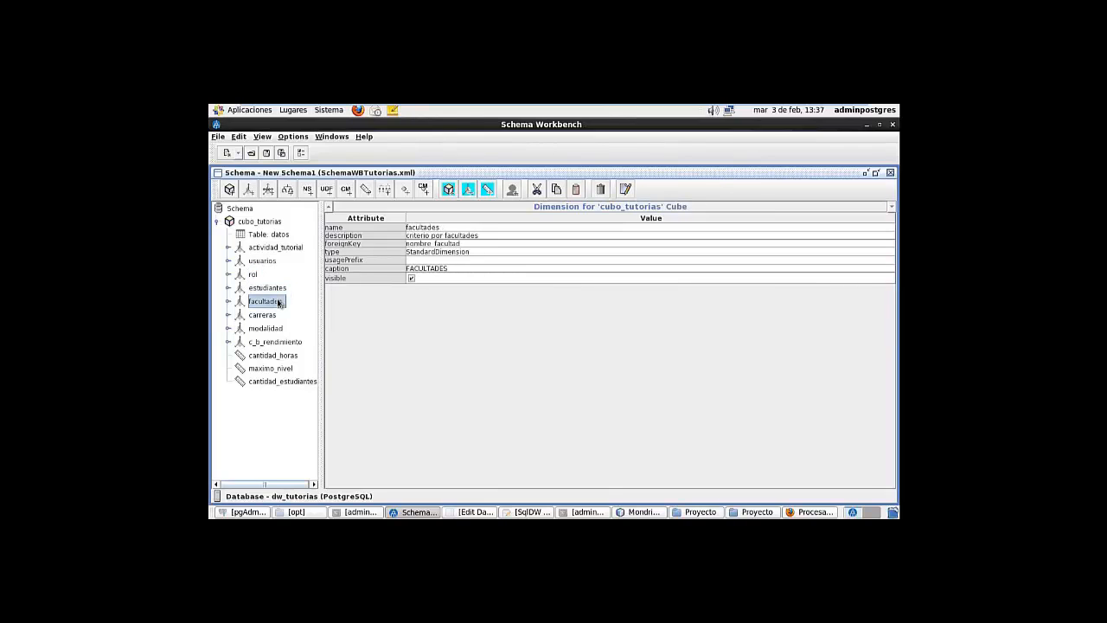
left_click(274, 317)
left_click(275, 331)
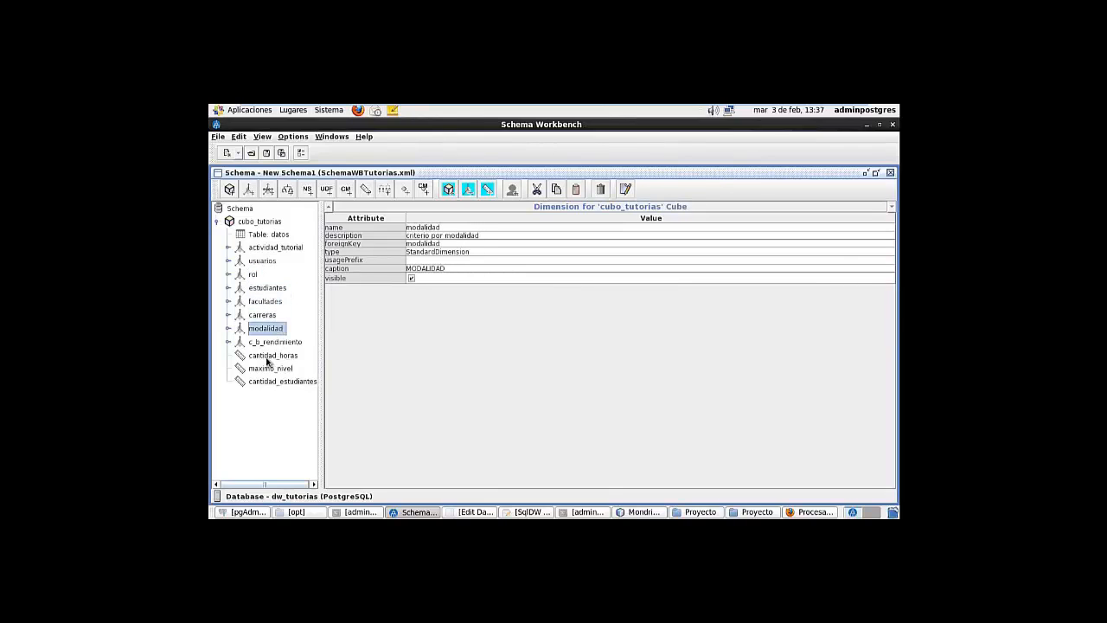
Check the cantidad_horas, maximo_nivel and cantidad_estudiantes measures, then return to the Análisis de Ventas page
left_click(269, 362)
left_click(286, 370)
left_click(280, 383)
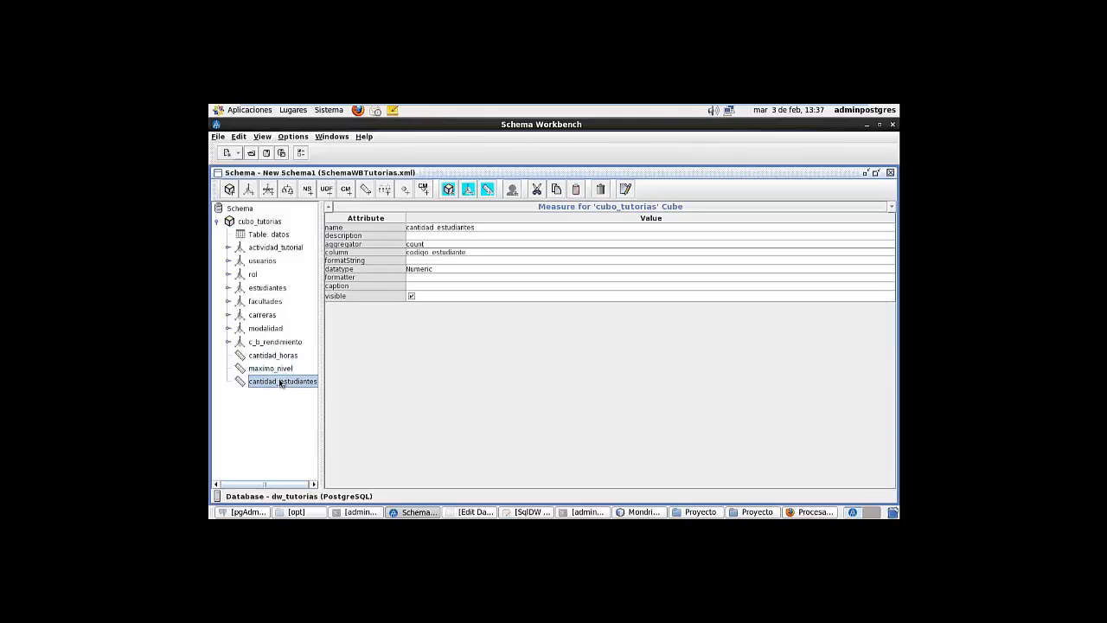
left_click(813, 511)
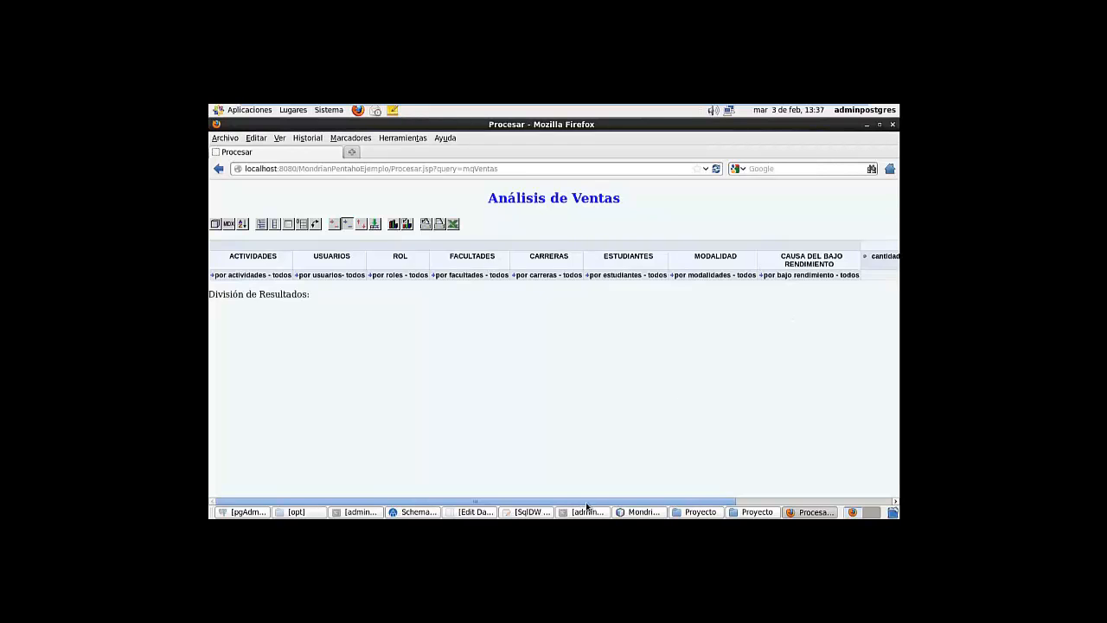
Expand 'por actividades - todos' so each tutoring activity appears as its own row
left_click_drag(589, 502, 825, 494)
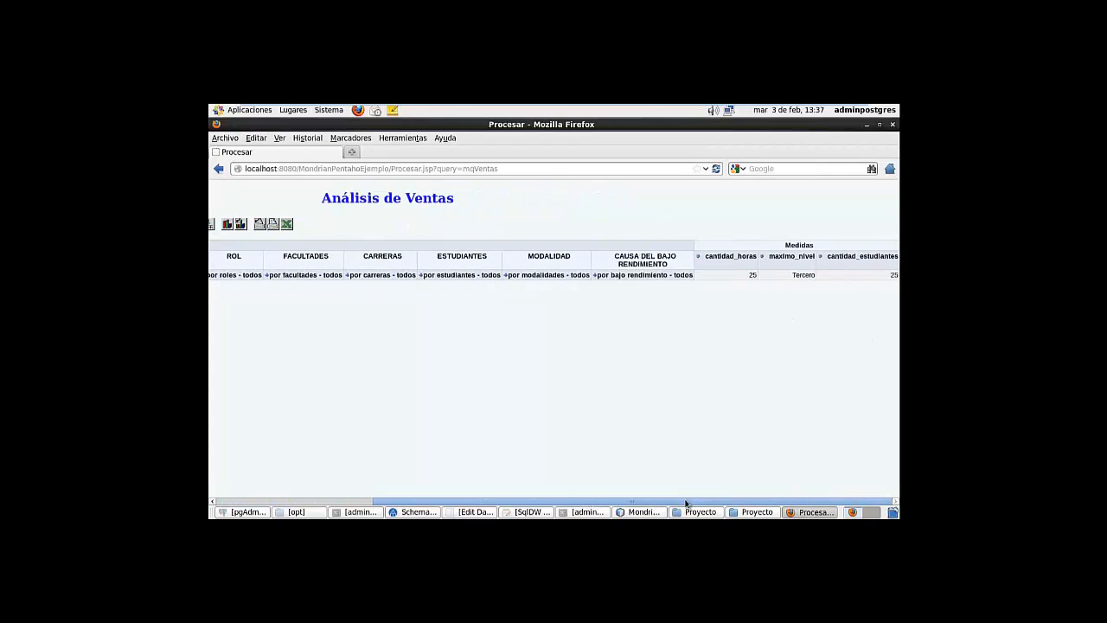
left_click_drag(688, 501, 456, 491)
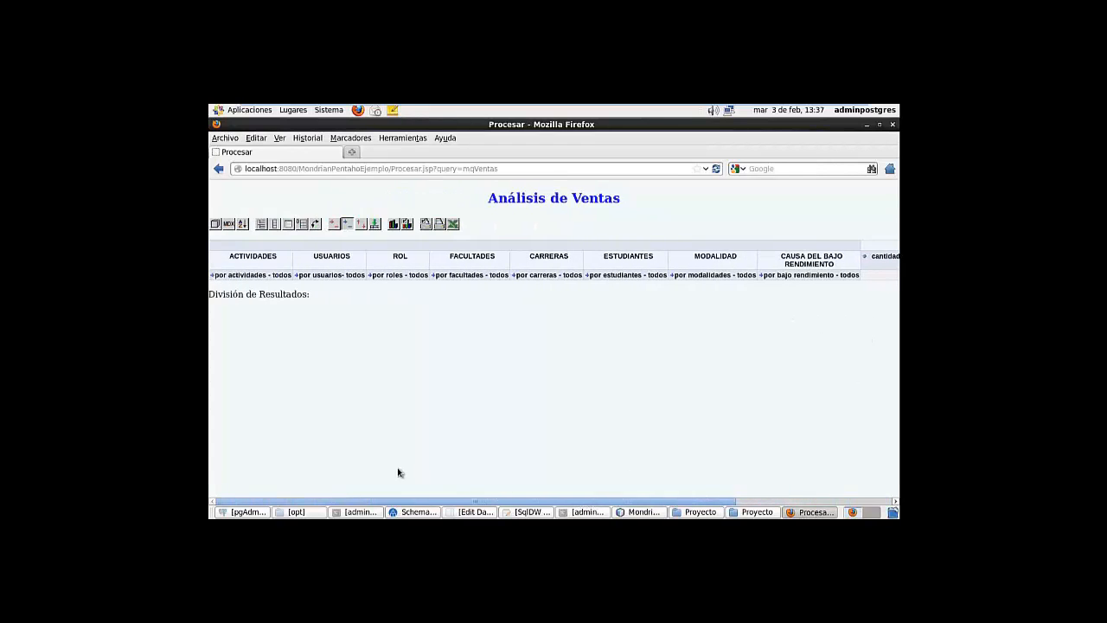
left_click(302, 224)
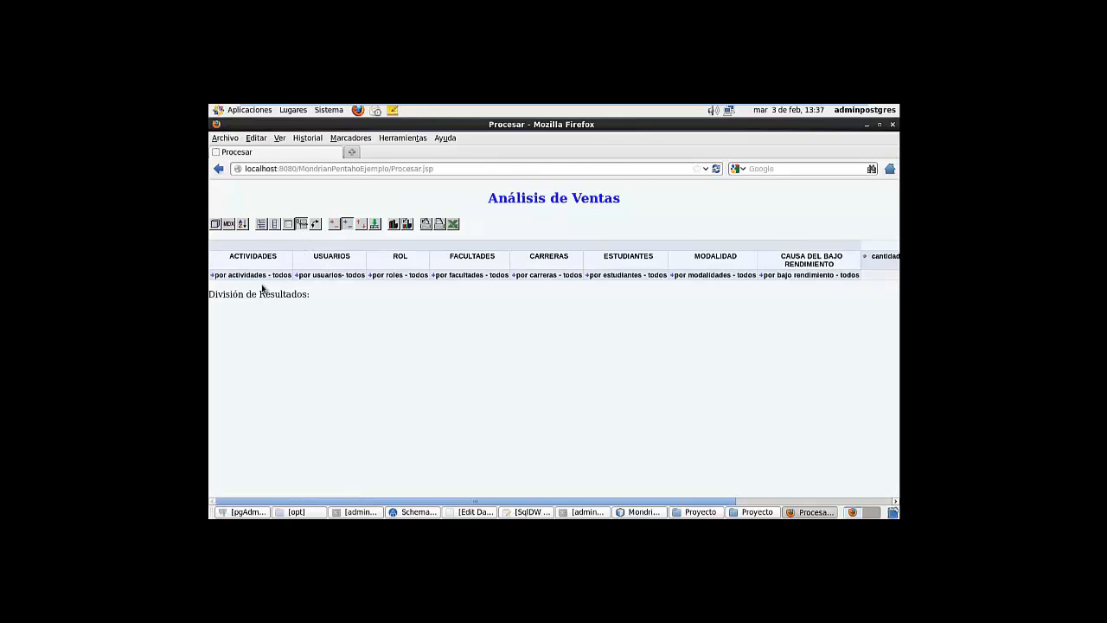
left_click(213, 275)
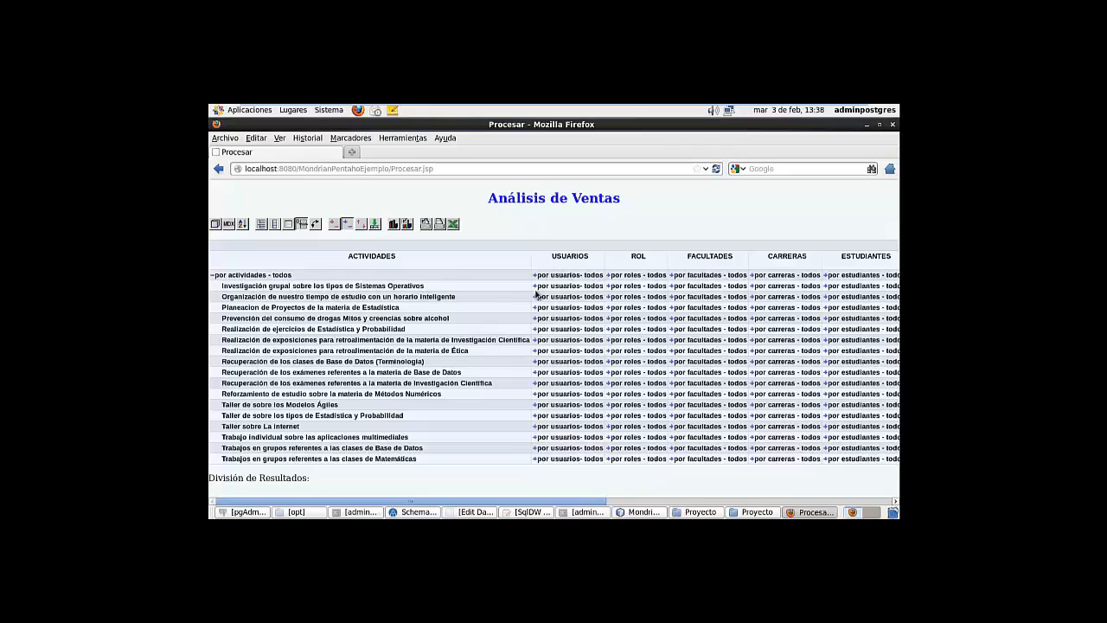
Drill the first activity through users, Vice Rector, Ingenieria and Agroindustrial to its two students
left_click(536, 286)
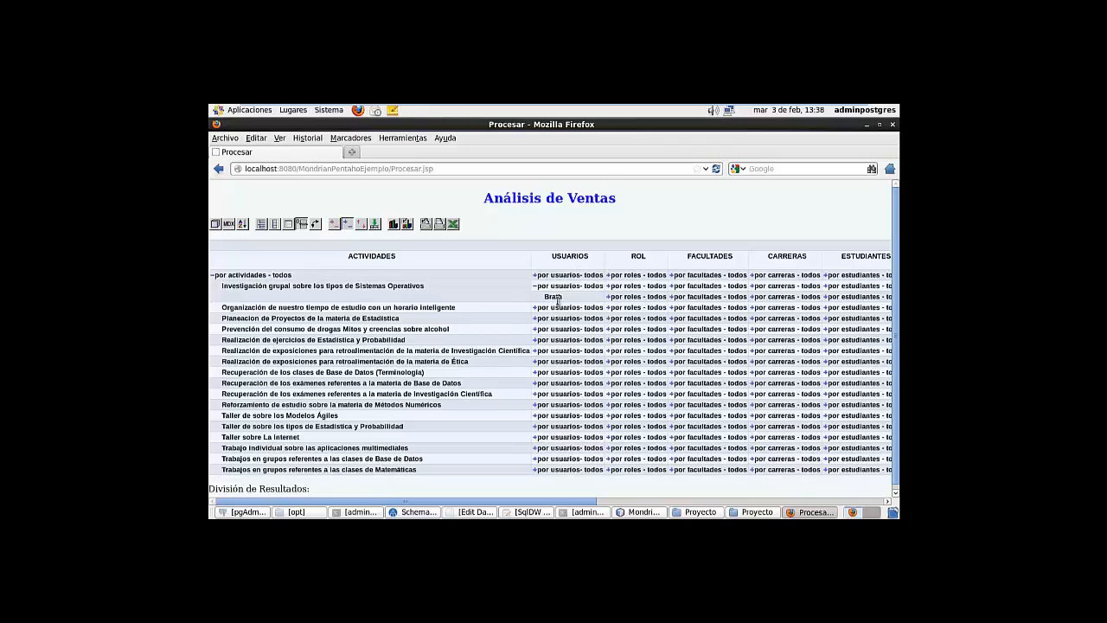
left_click(608, 297)
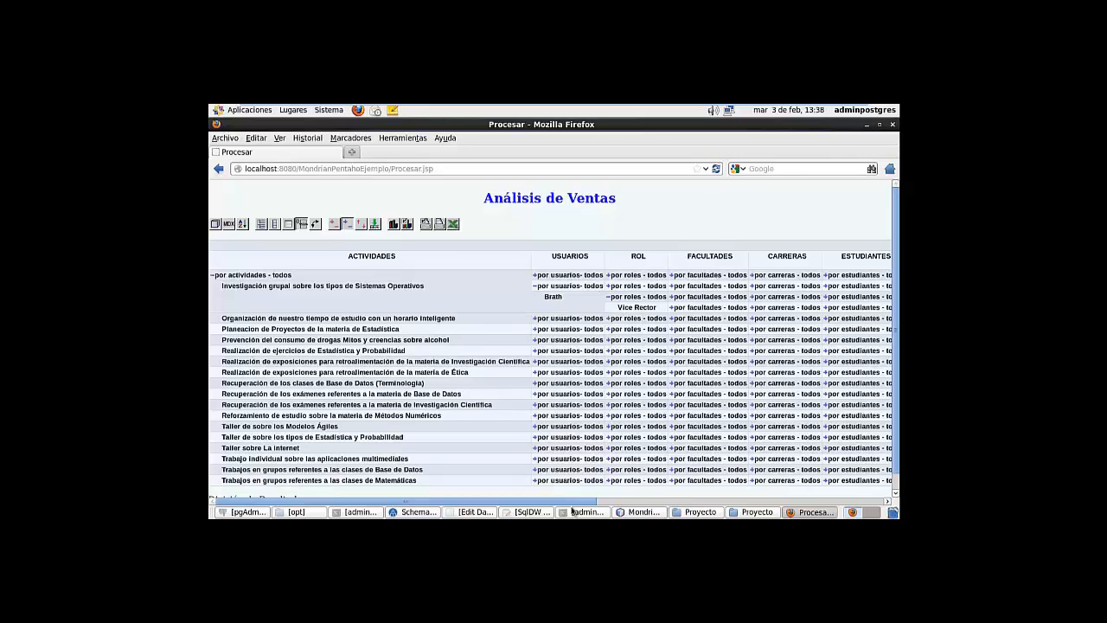
left_click_drag(582, 502, 706, 502)
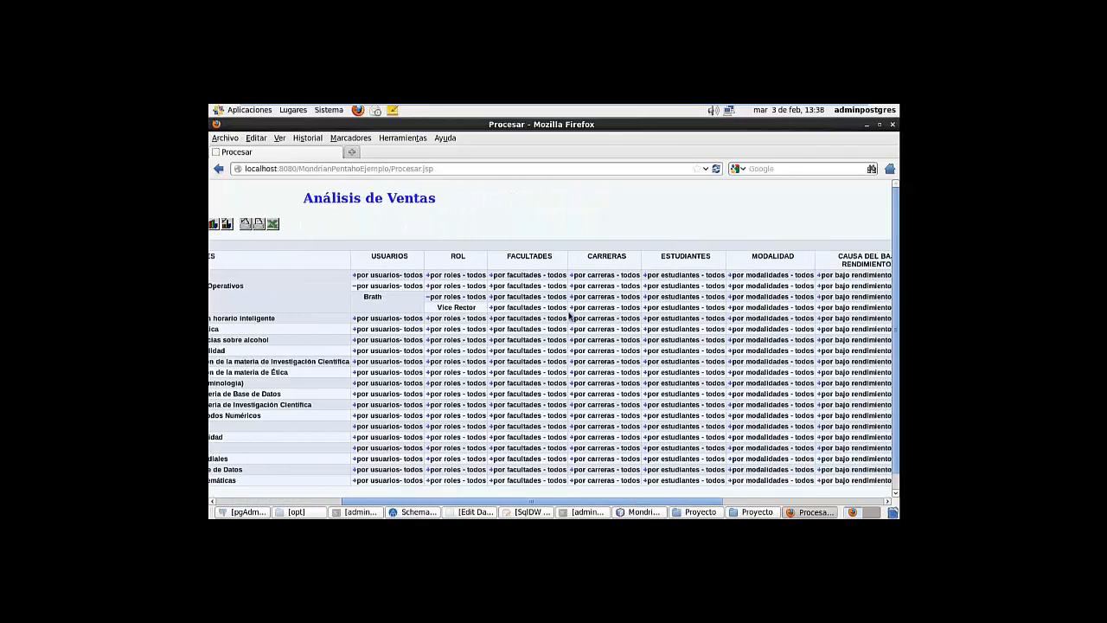
left_click(493, 308)
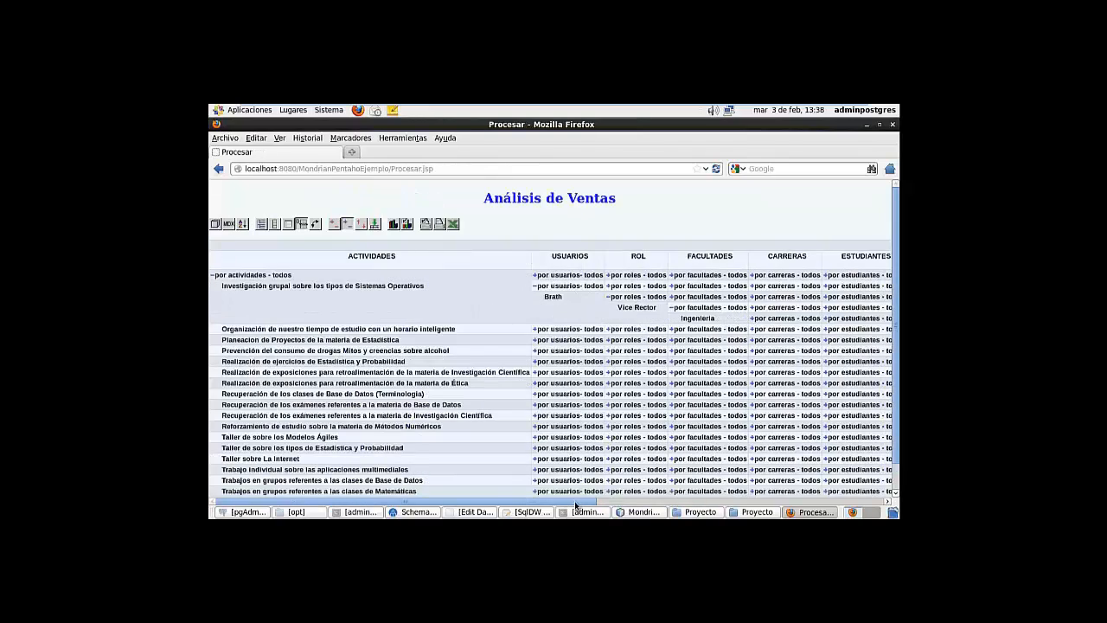
left_click_drag(578, 502, 796, 498)
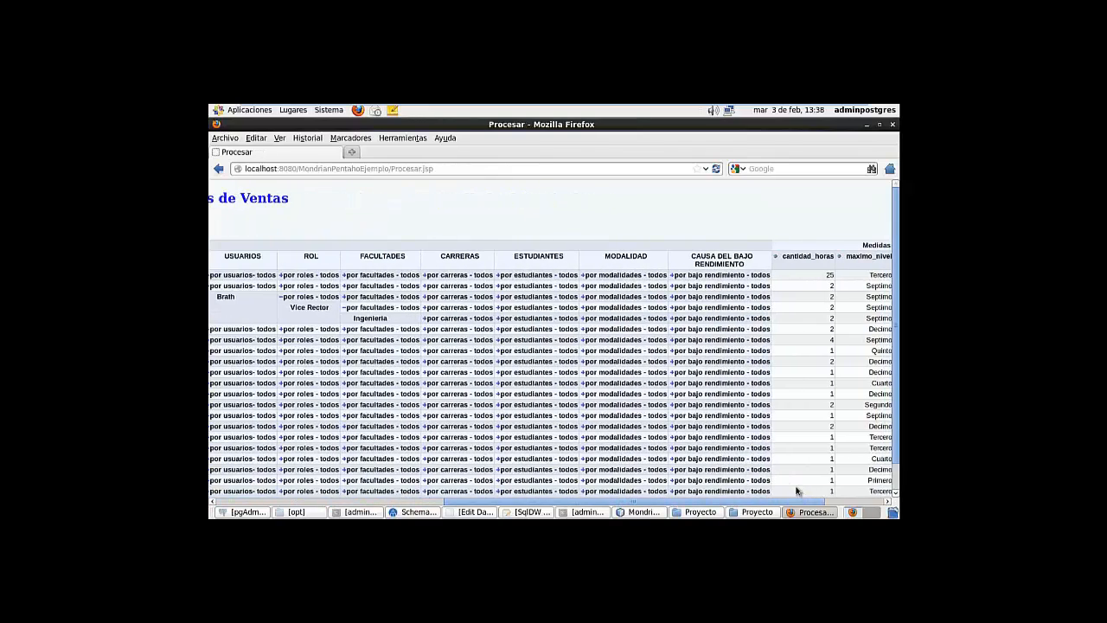
left_click(425, 320)
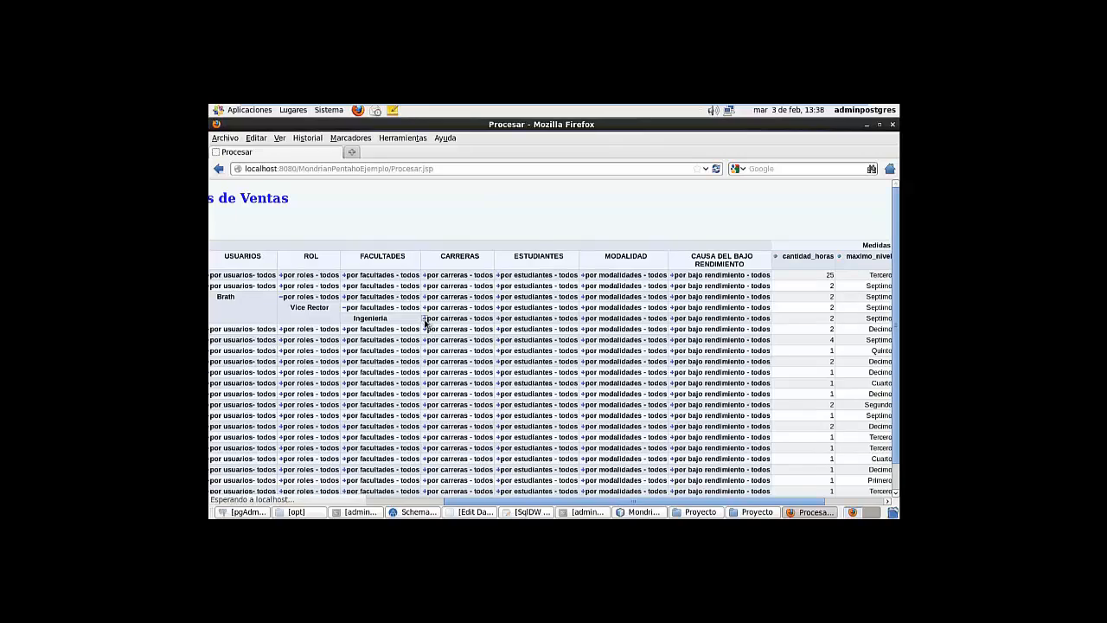
left_click_drag(571, 502, 805, 505)
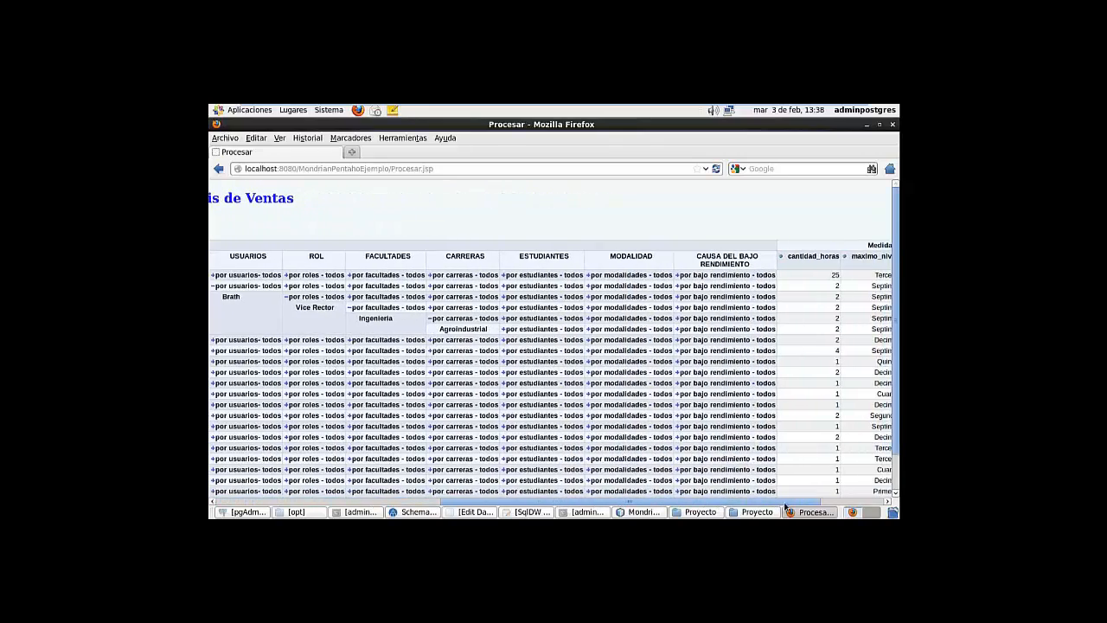
left_click(505, 329)
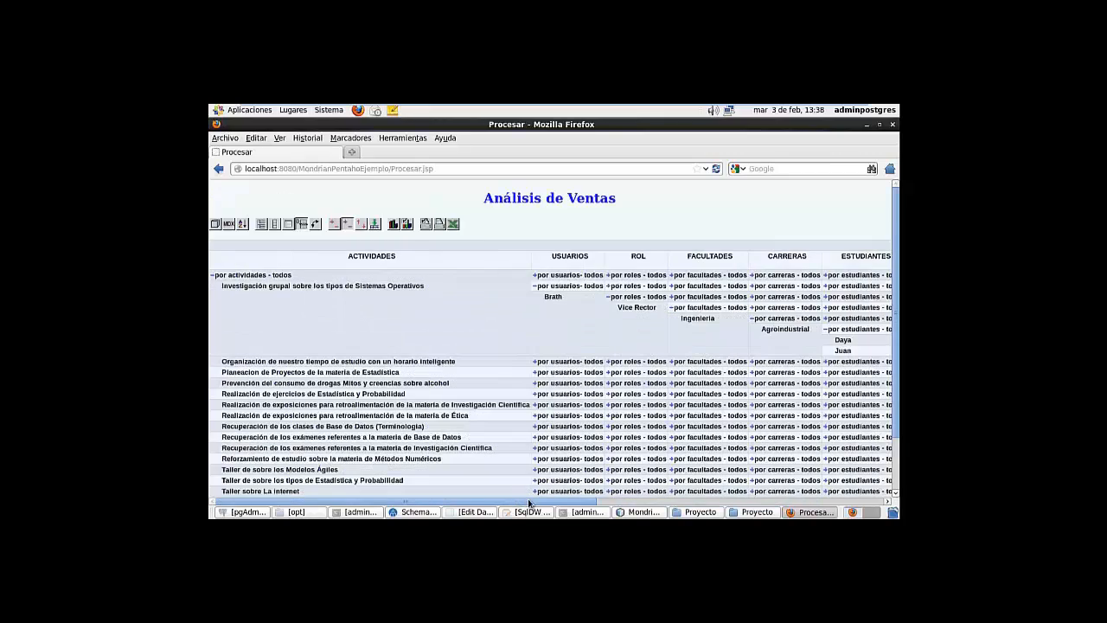
left_click_drag(532, 503, 733, 511)
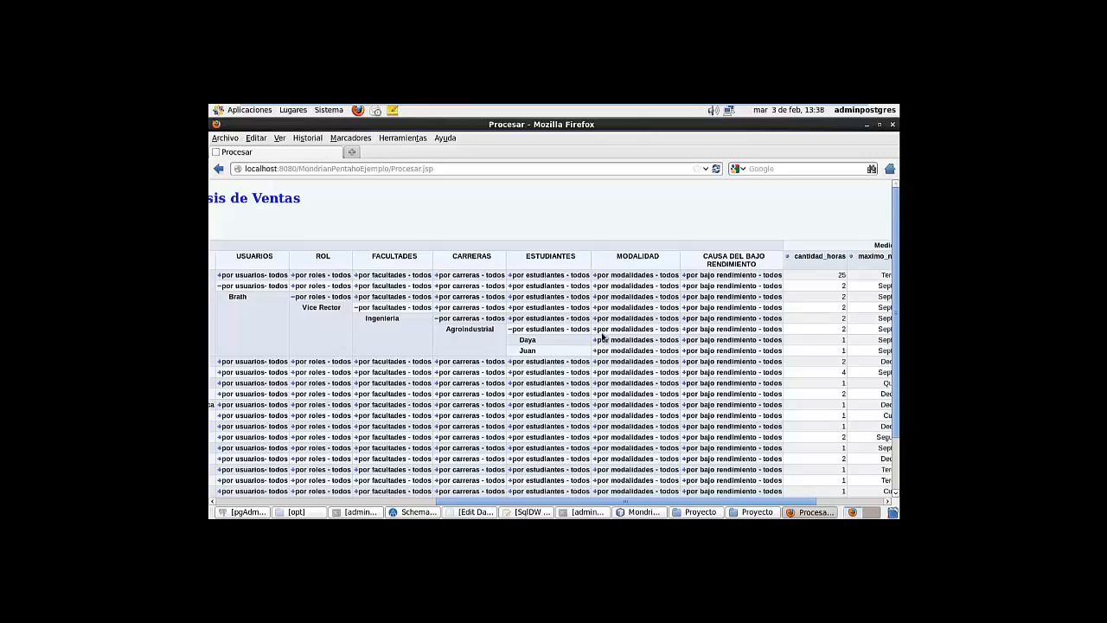
Expand the second student's modality to Semestral and its low-performance cause, problemas familiares
left_click(594, 340)
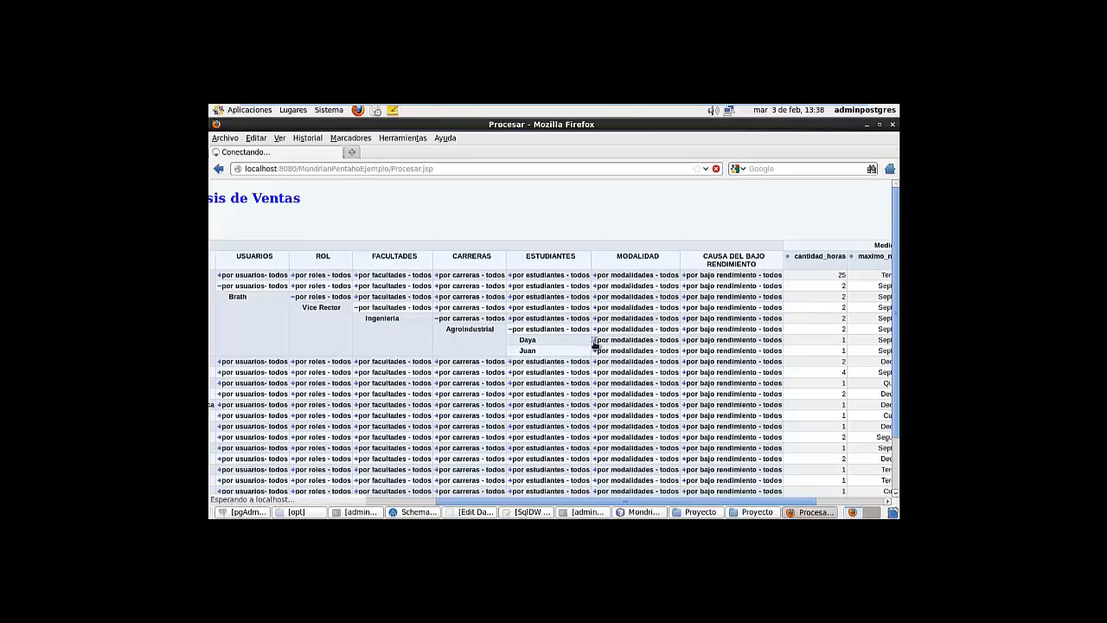
left_click_drag(556, 501, 813, 503)
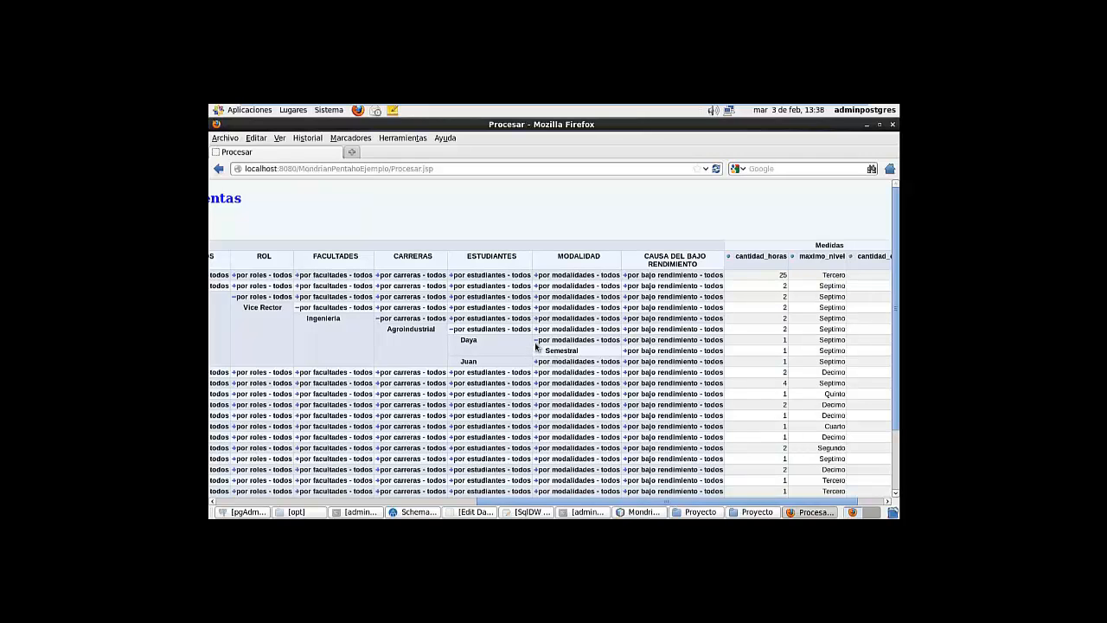
left_click(536, 341)
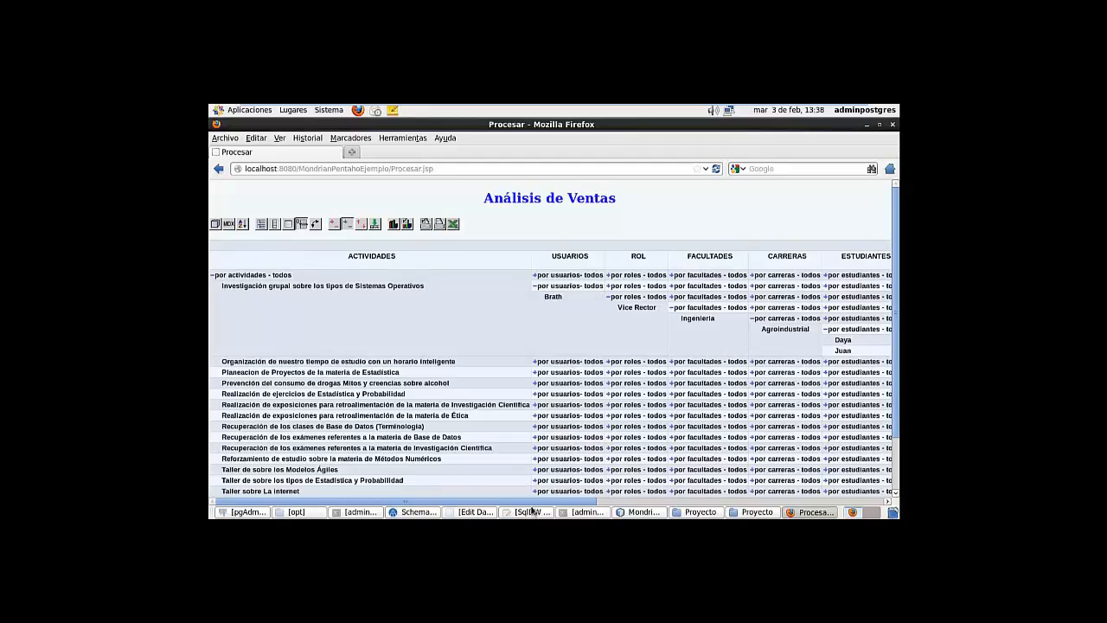
left_click_drag(532, 503, 741, 502)
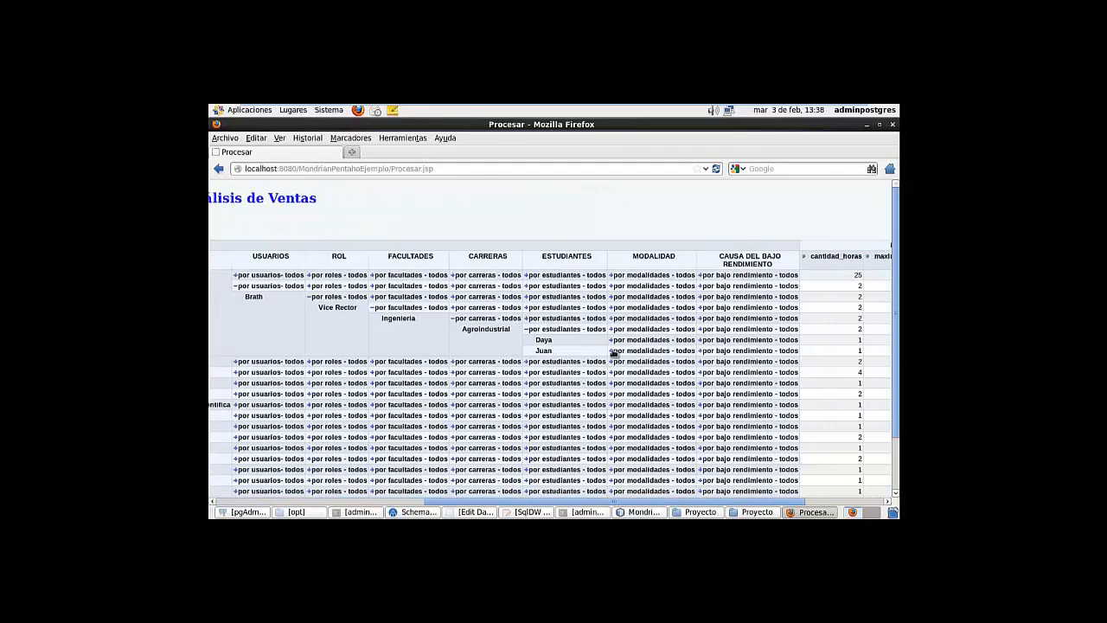
left_click(614, 353)
left_click_drag(554, 503, 778, 504)
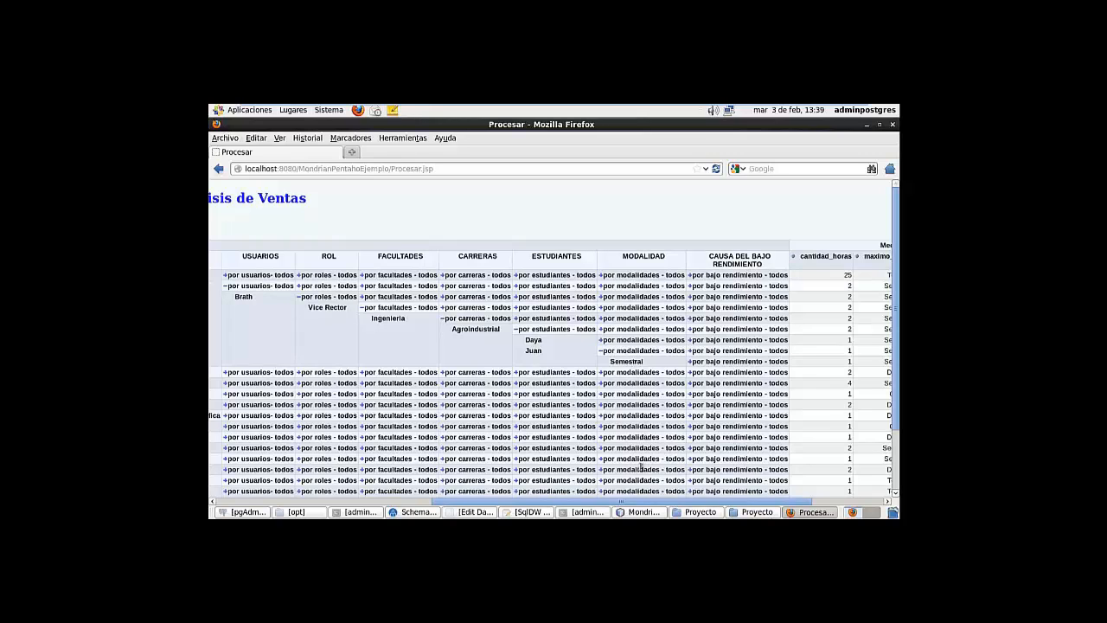
left_click_drag(597, 503, 668, 502)
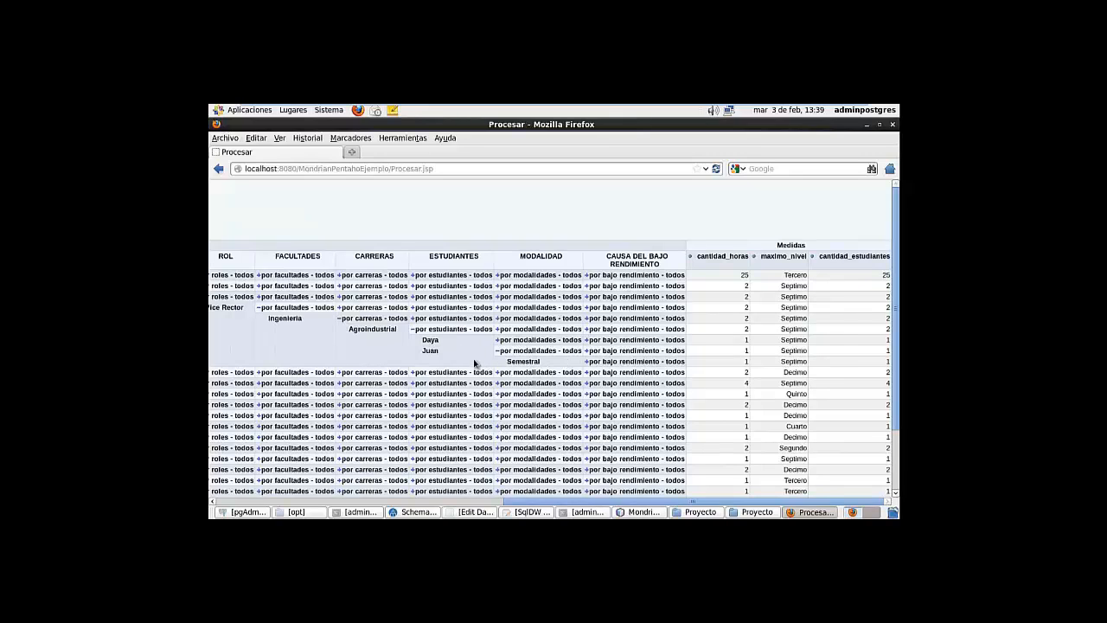
left_click(587, 362)
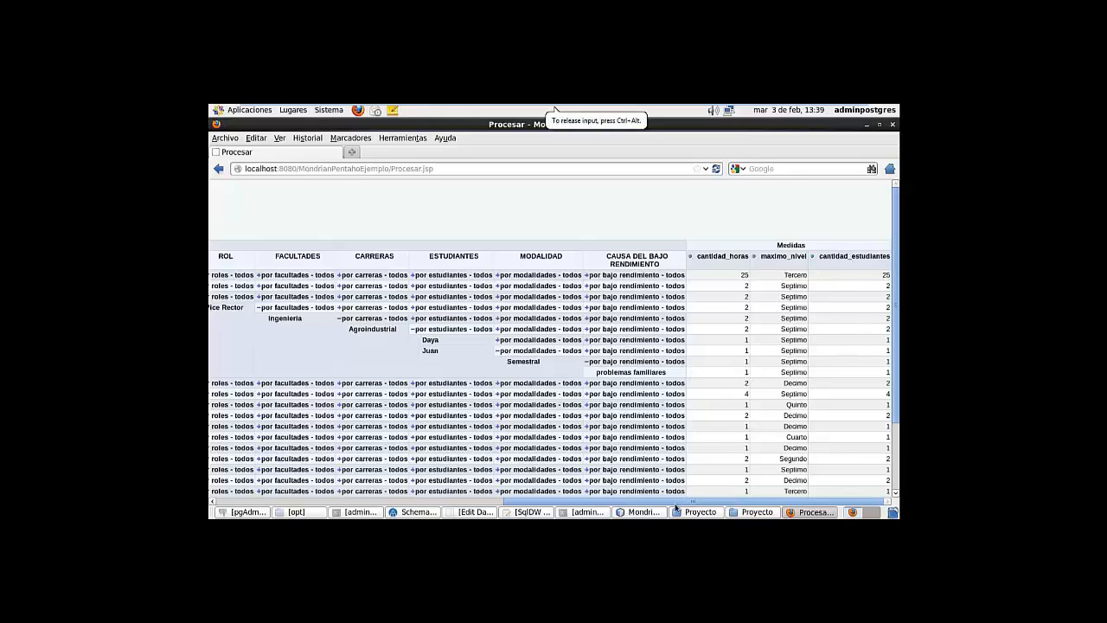
left_click_drag(515, 502, 232, 500)
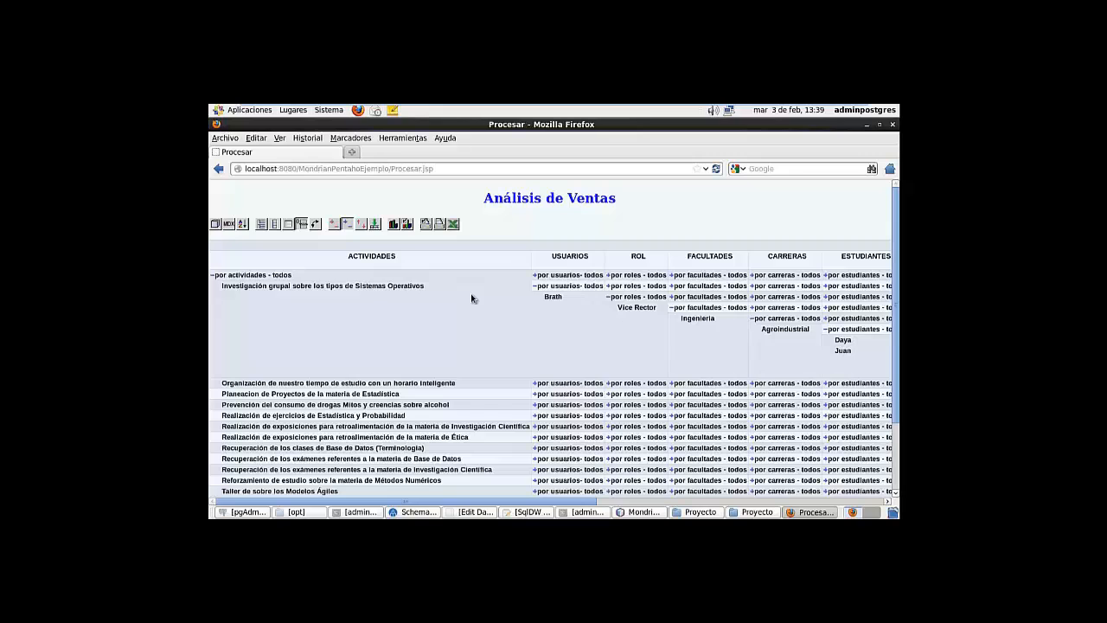
Collapse the pivot back to a single row with every dimension at 'todos'
scroll(381, 329, "down", 3)
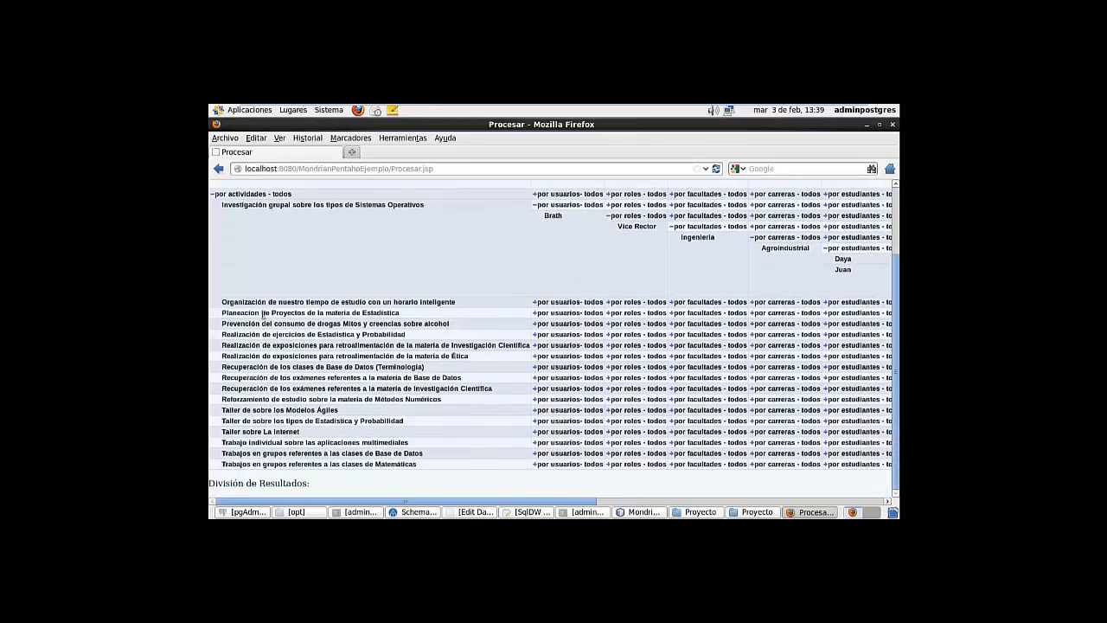
scroll(223, 272, "up", 3)
left_click(213, 276)
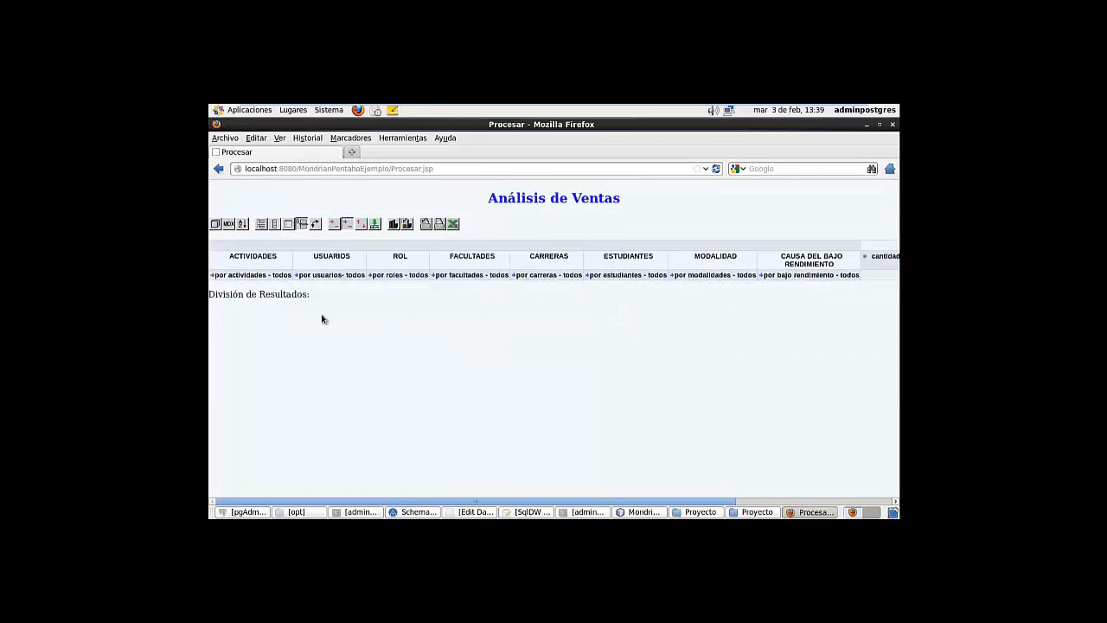